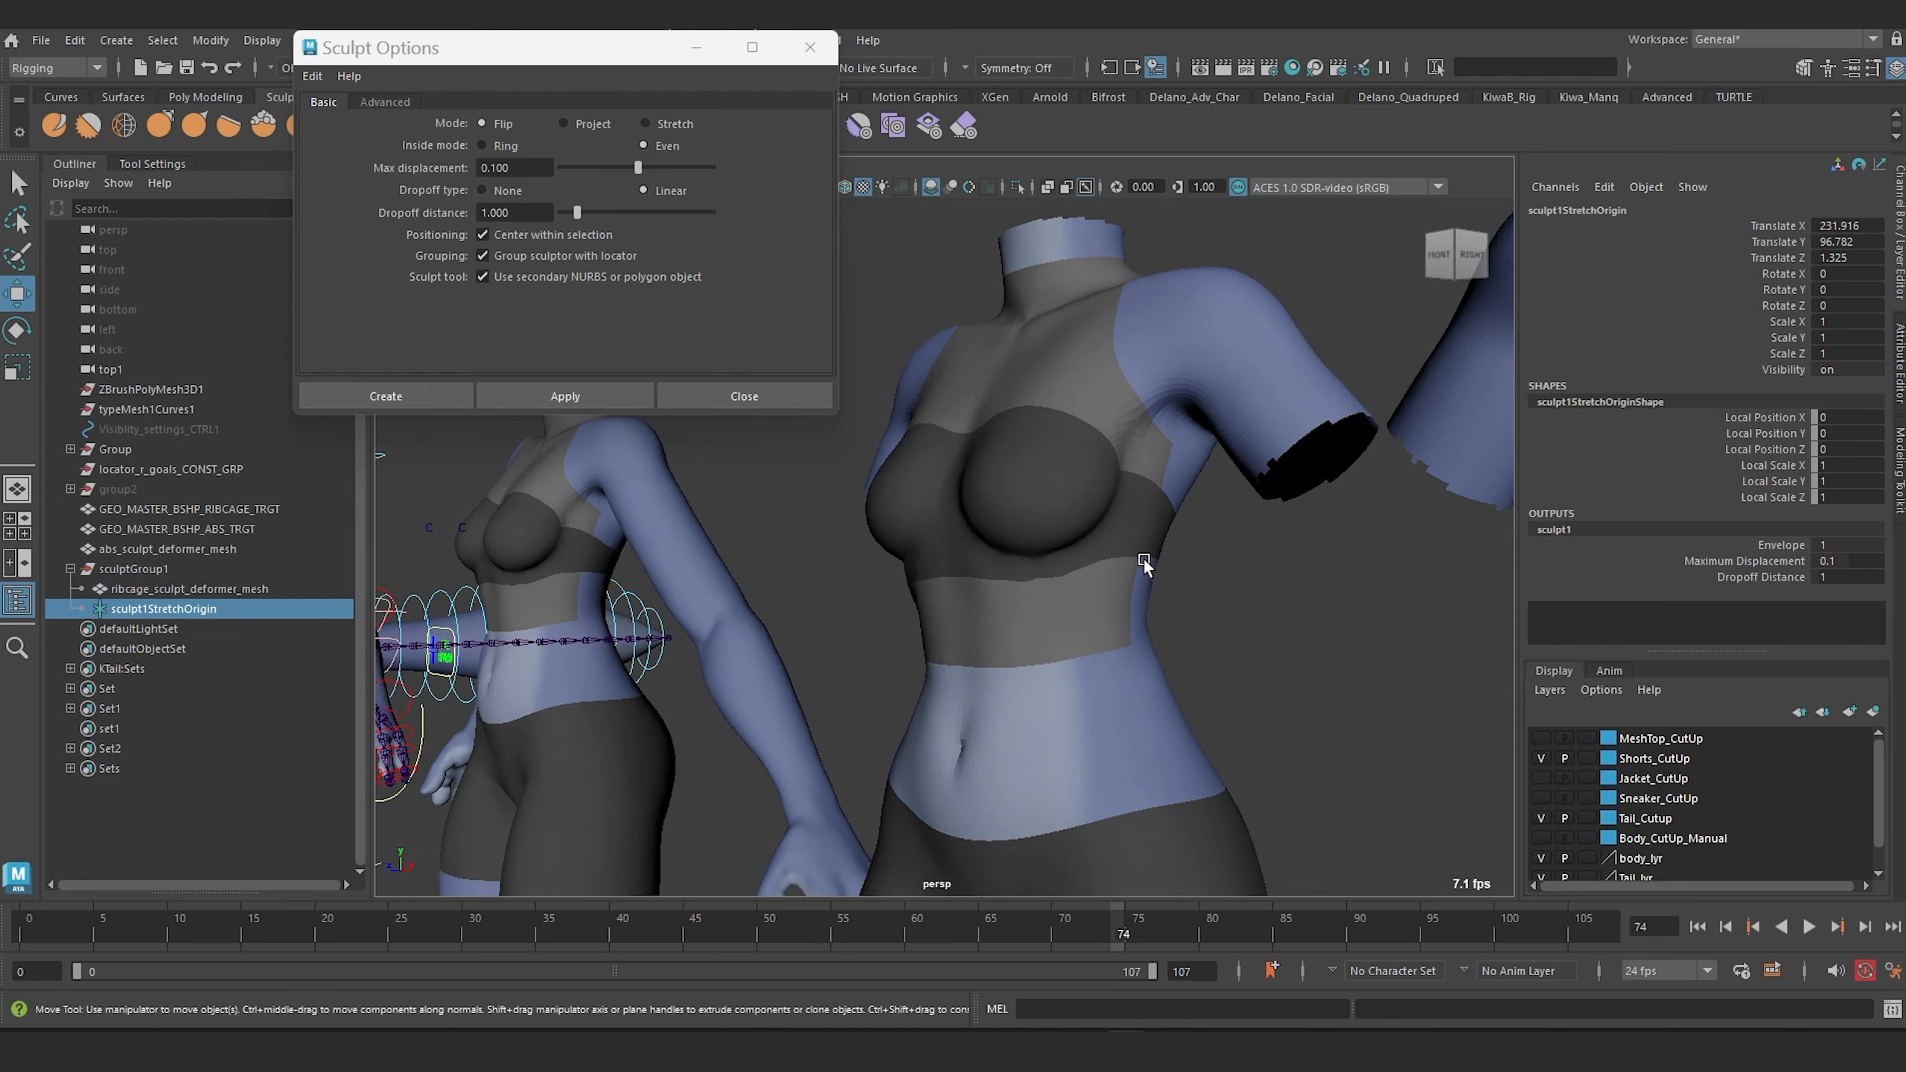
Set the sculpt deformer's maximum displacement to 0.49 on the character's torso.
left_click_drag(1143, 560, 1212, 650, "alt")
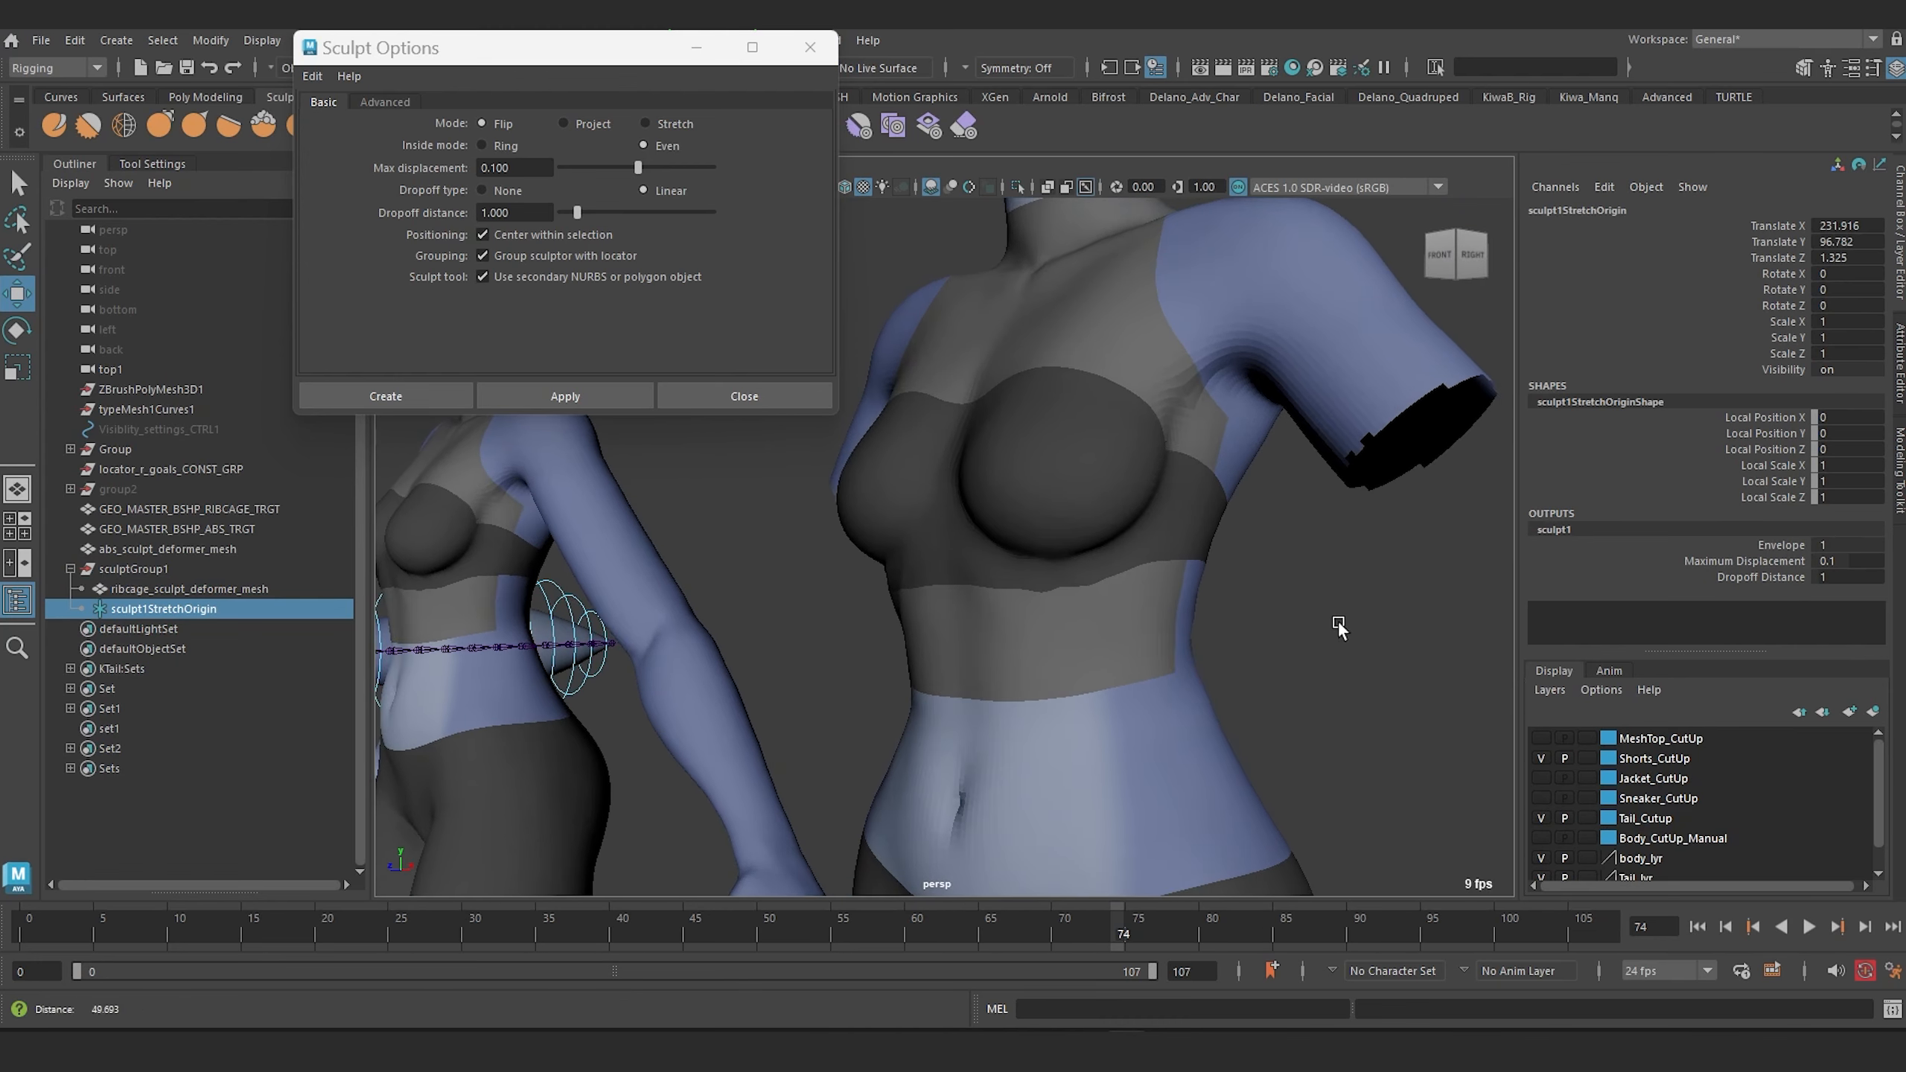
scroll(1335, 625, "up", 1)
left_click(1718, 559)
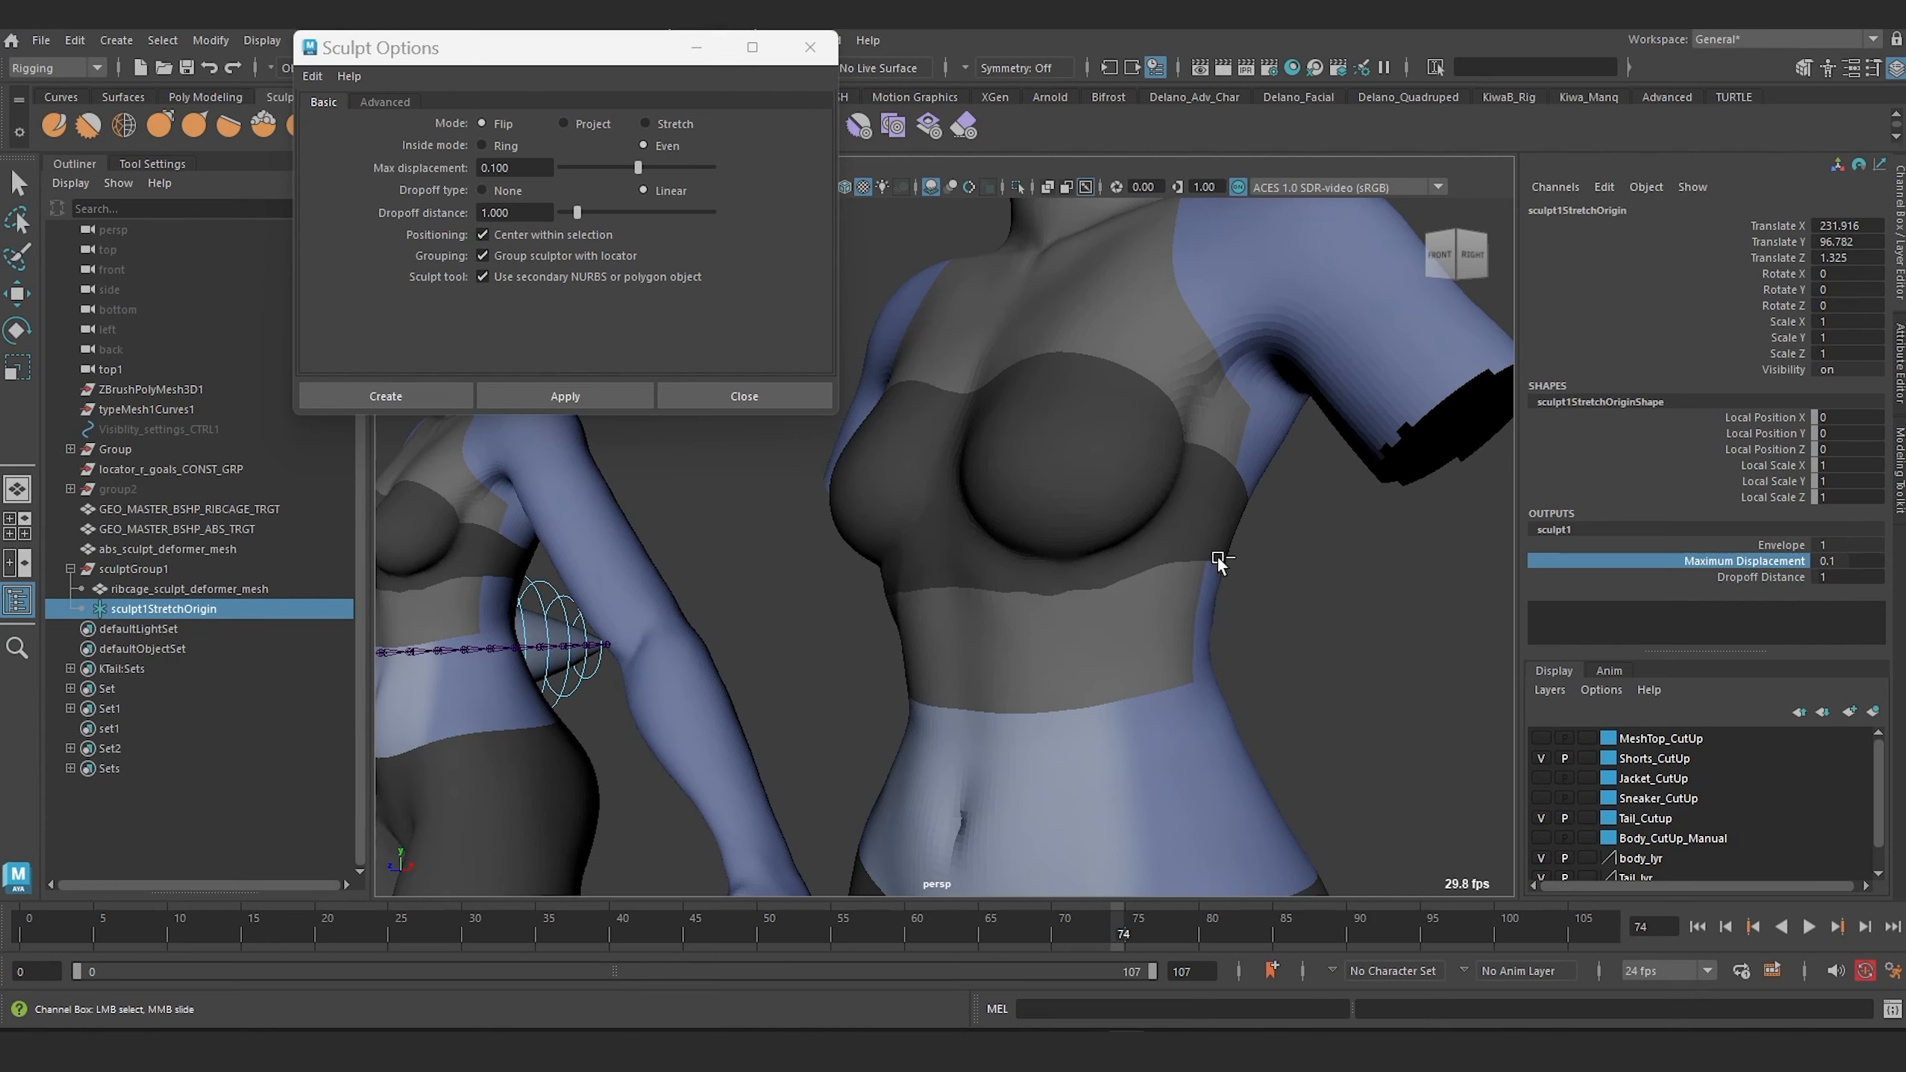
middle_click_drag(1230, 538, 1278, 537)
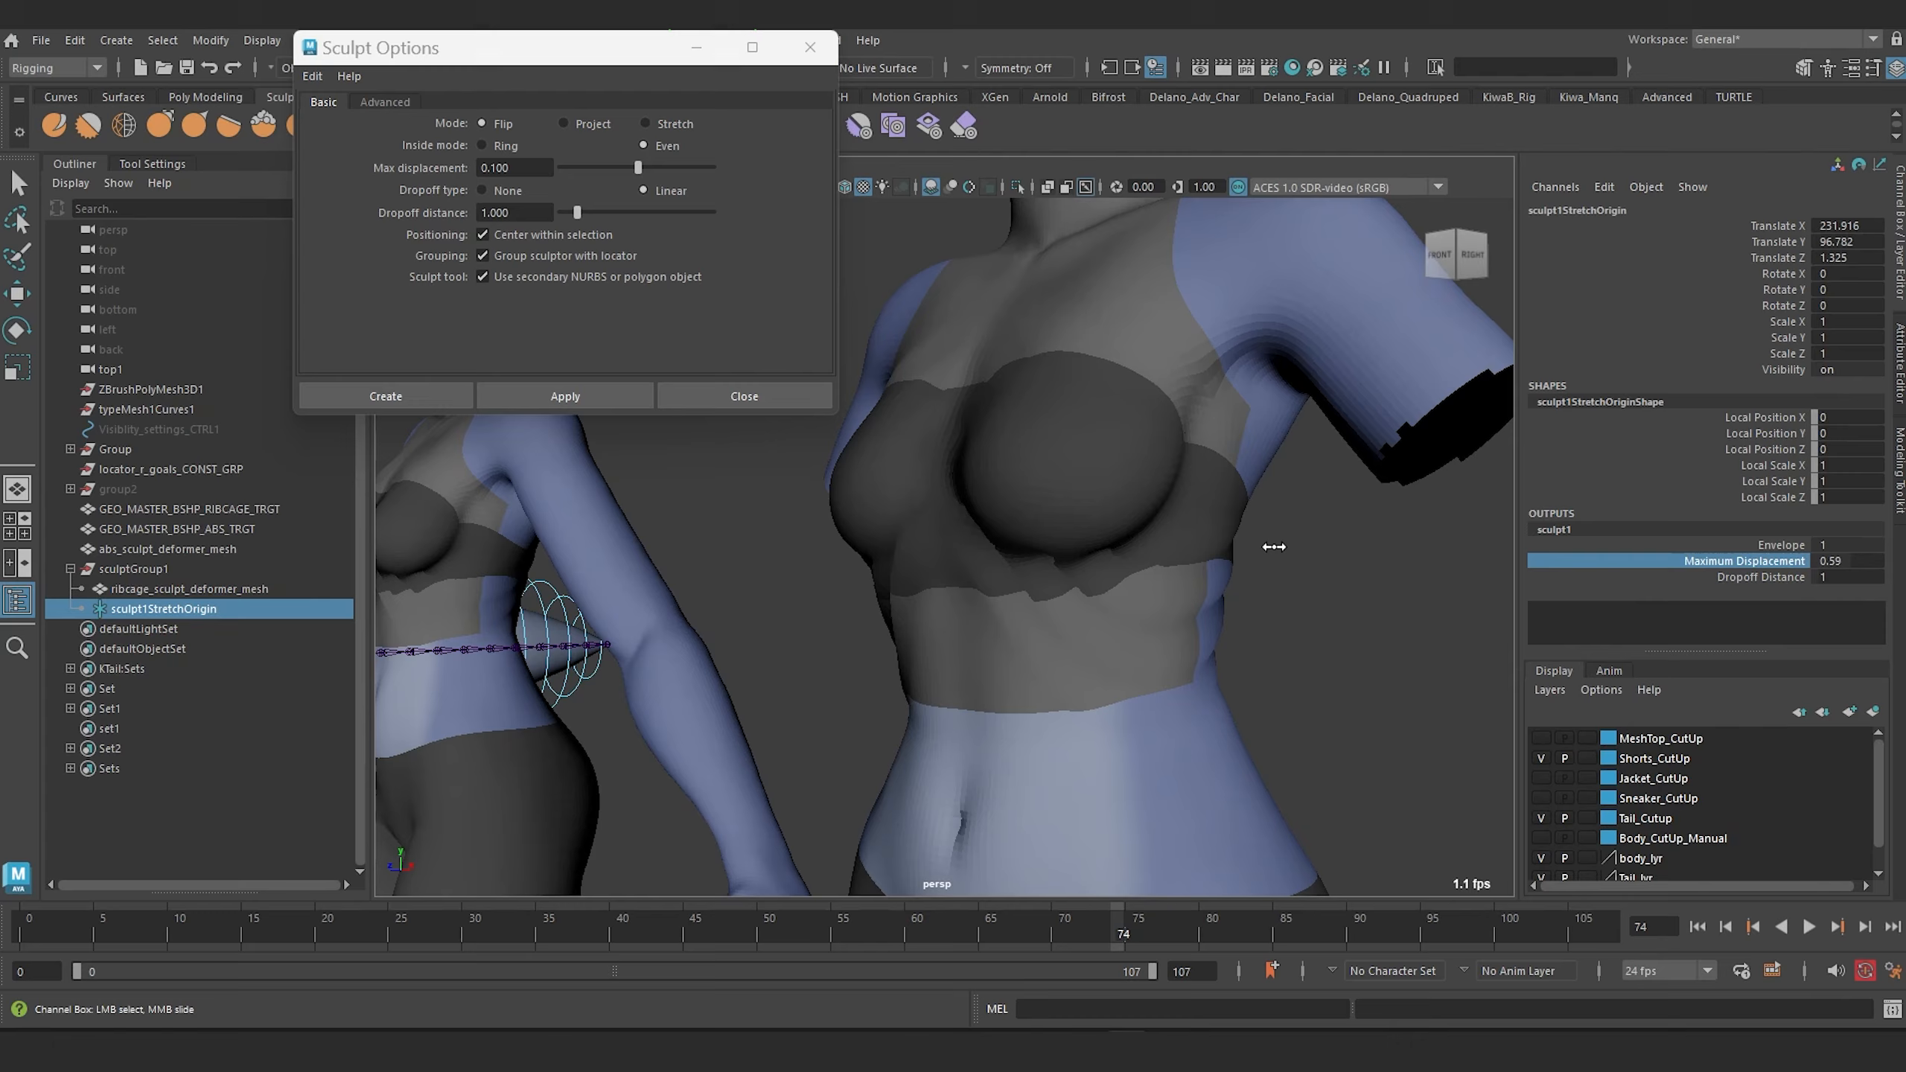
middle_click_drag(1266, 547, 1059, 556)
left_click_drag(1059, 556, 1158, 543, "alt")
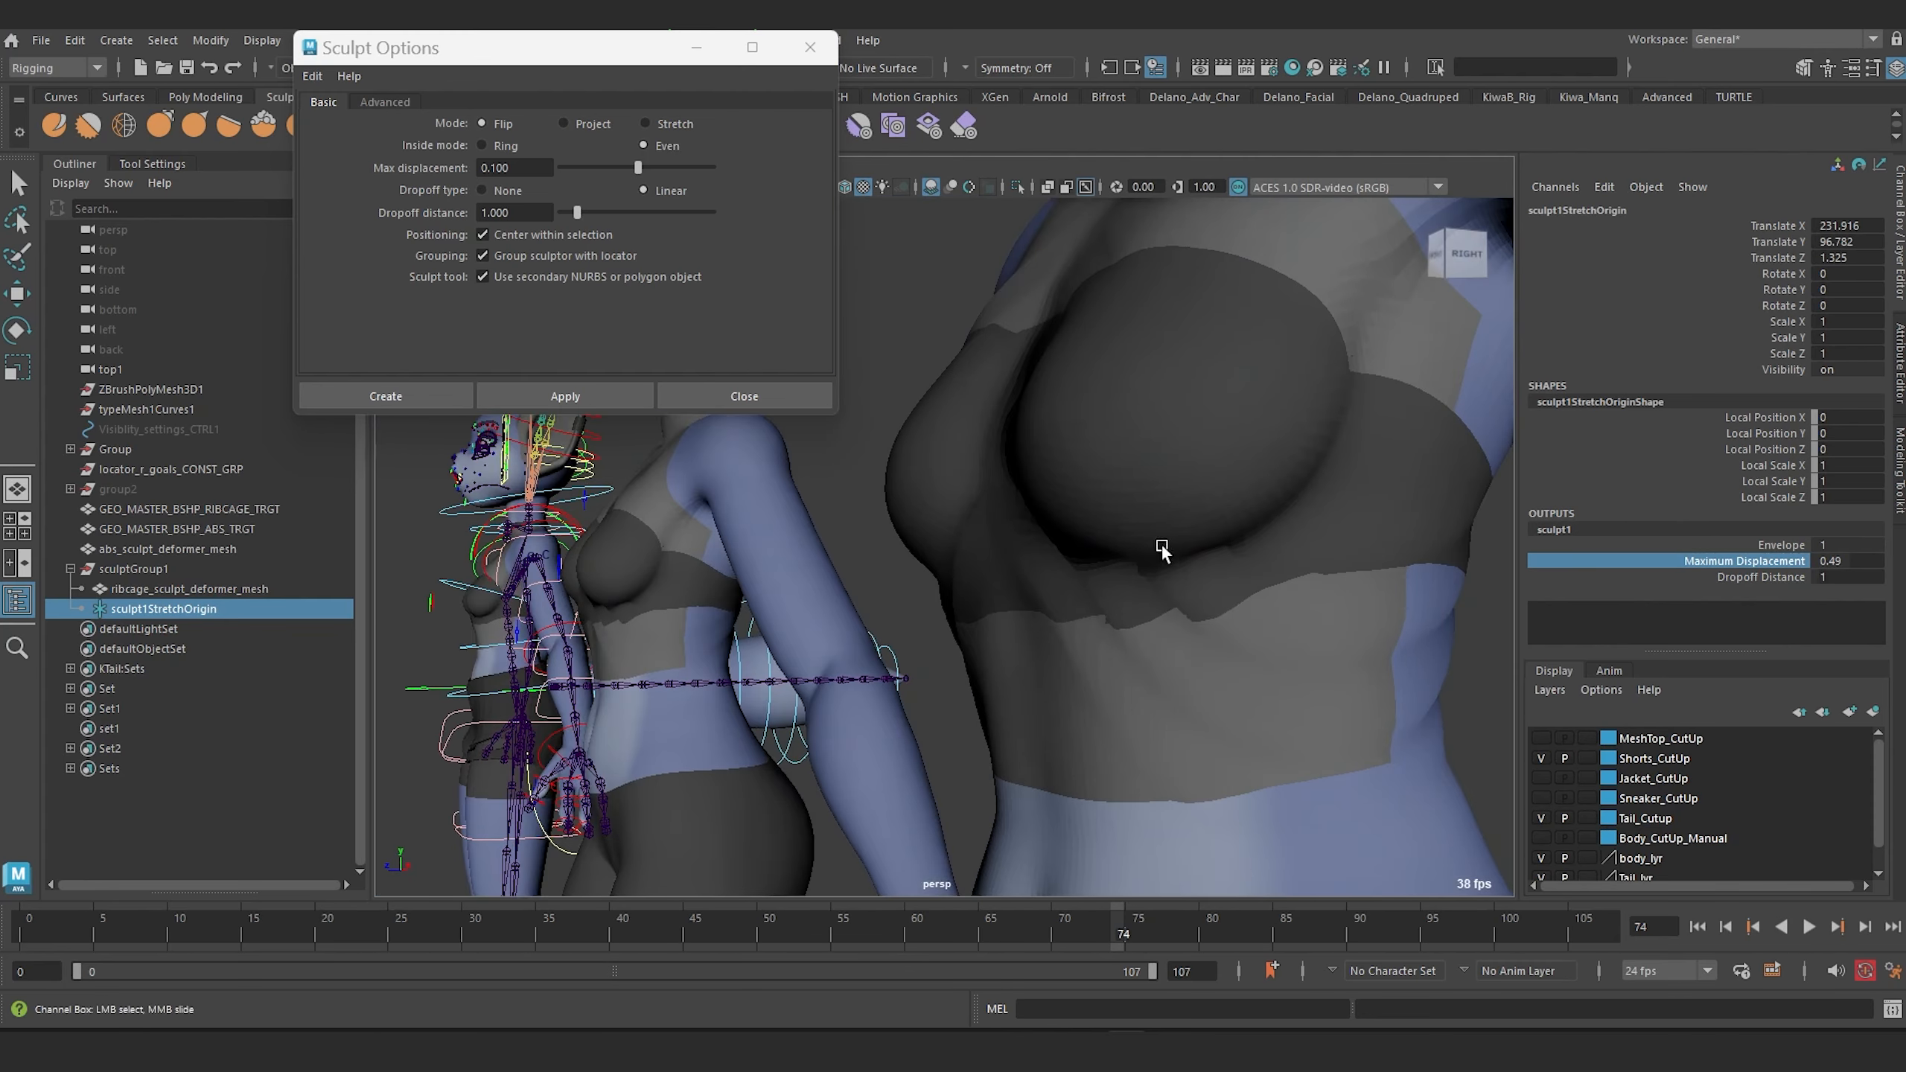
Select the ribcage sculpt deformer mesh and inspect it in isolation, then leave isolate mode.
middle_click_drag(1176, 531, 1095, 512, "alt")
left_click(191, 591)
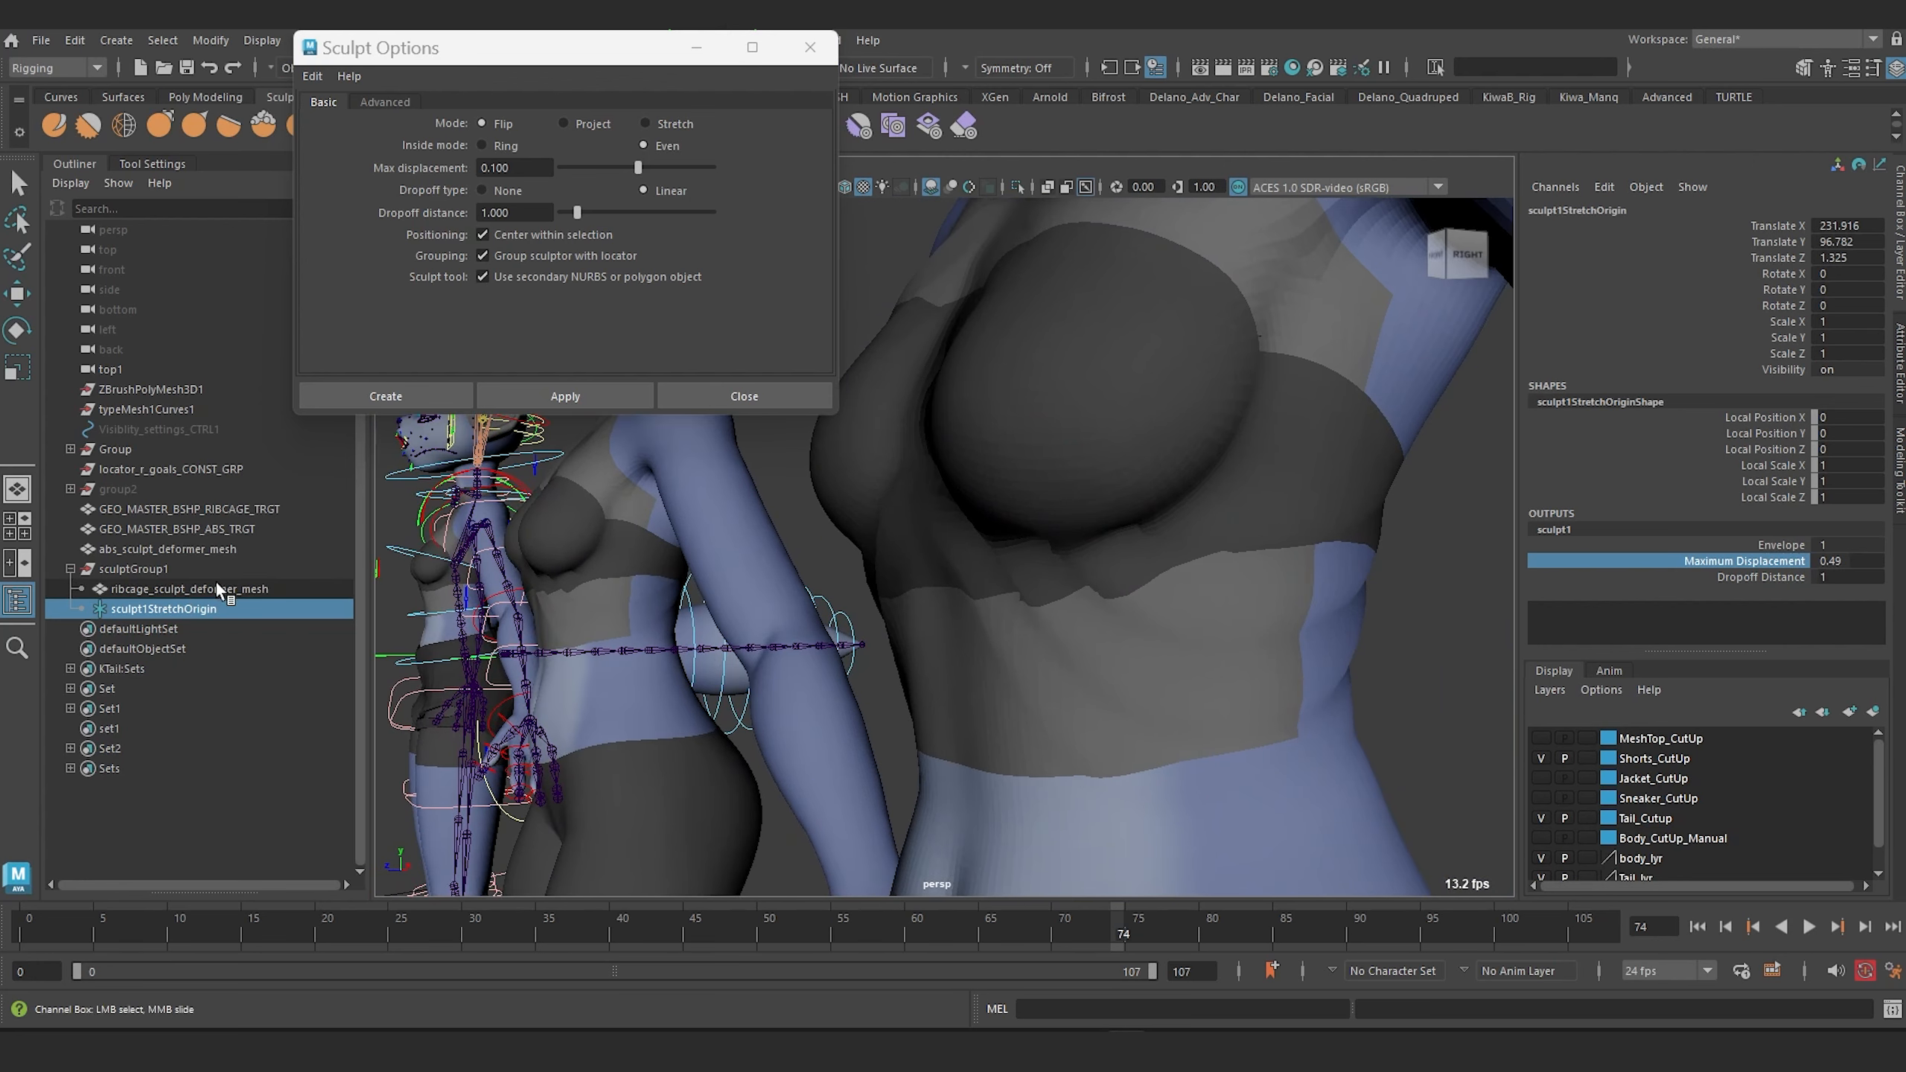
key("w")
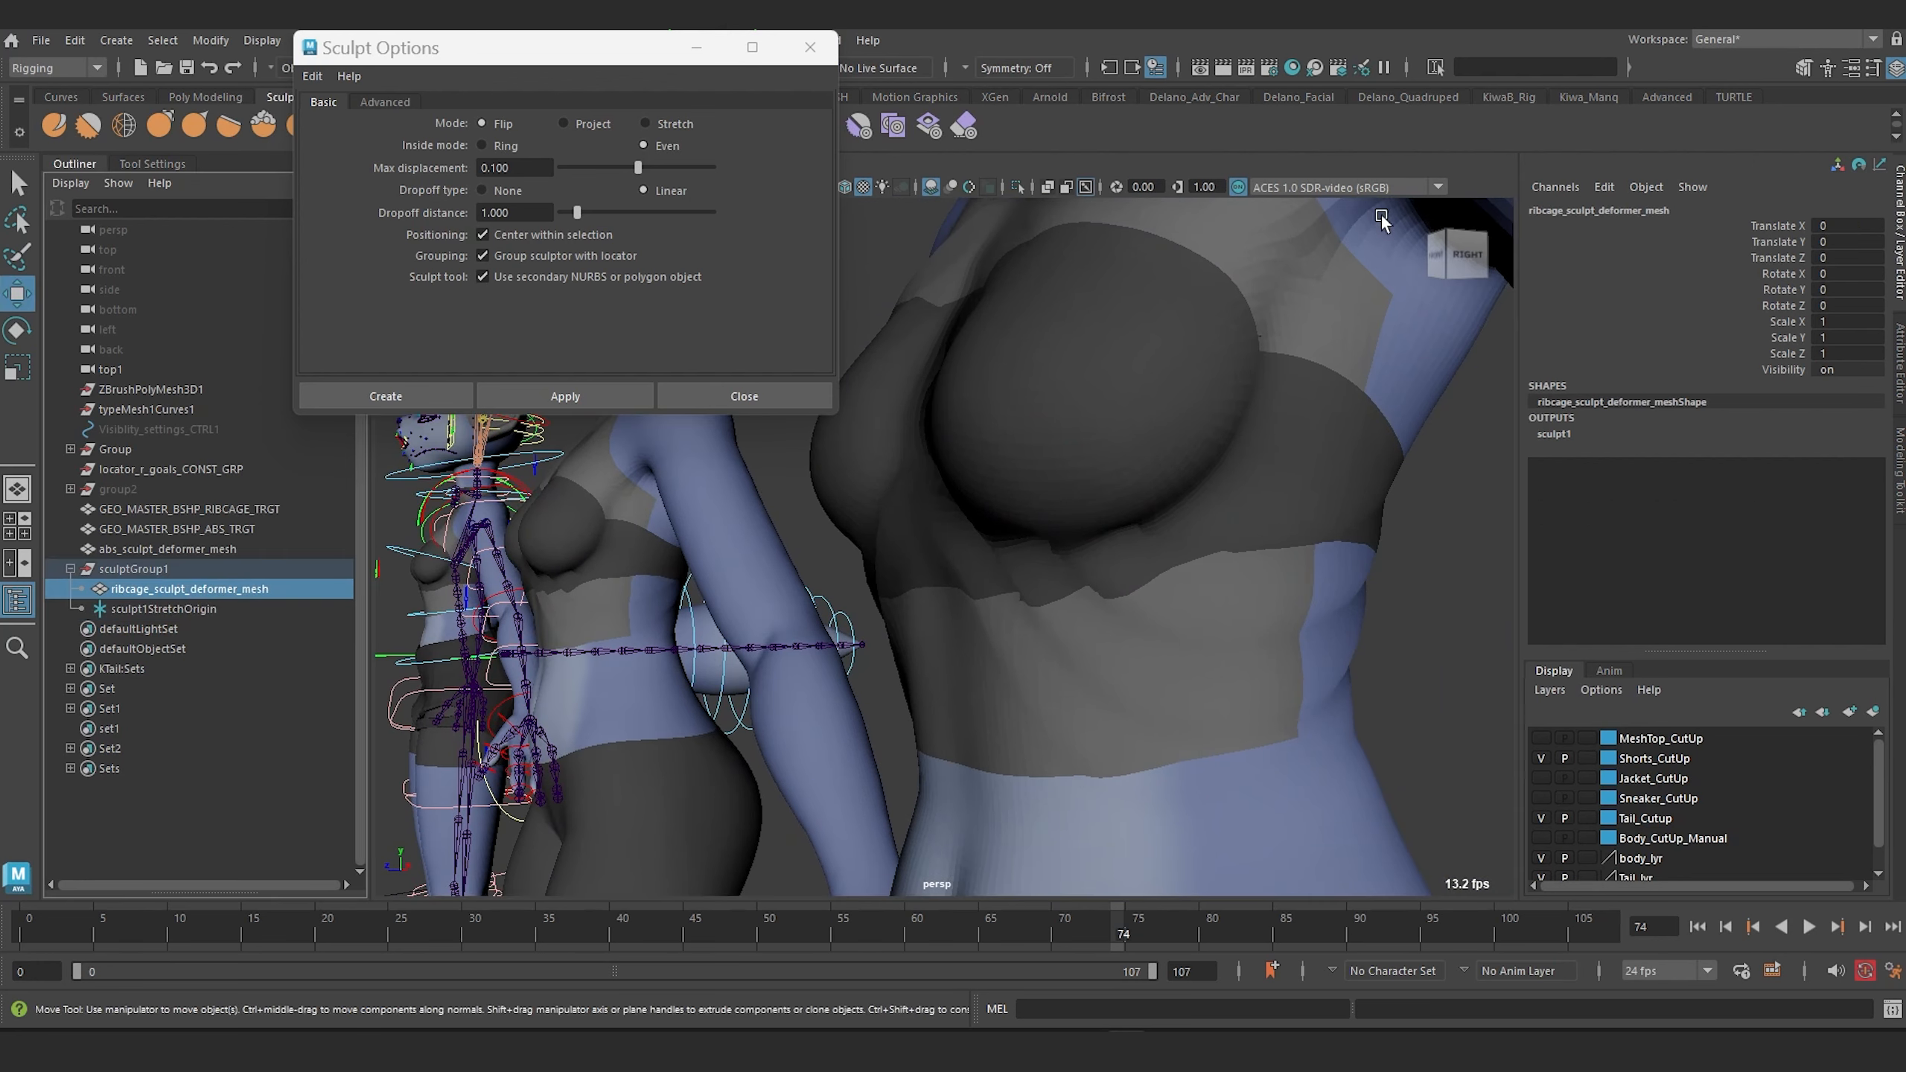
left_click(1016, 187)
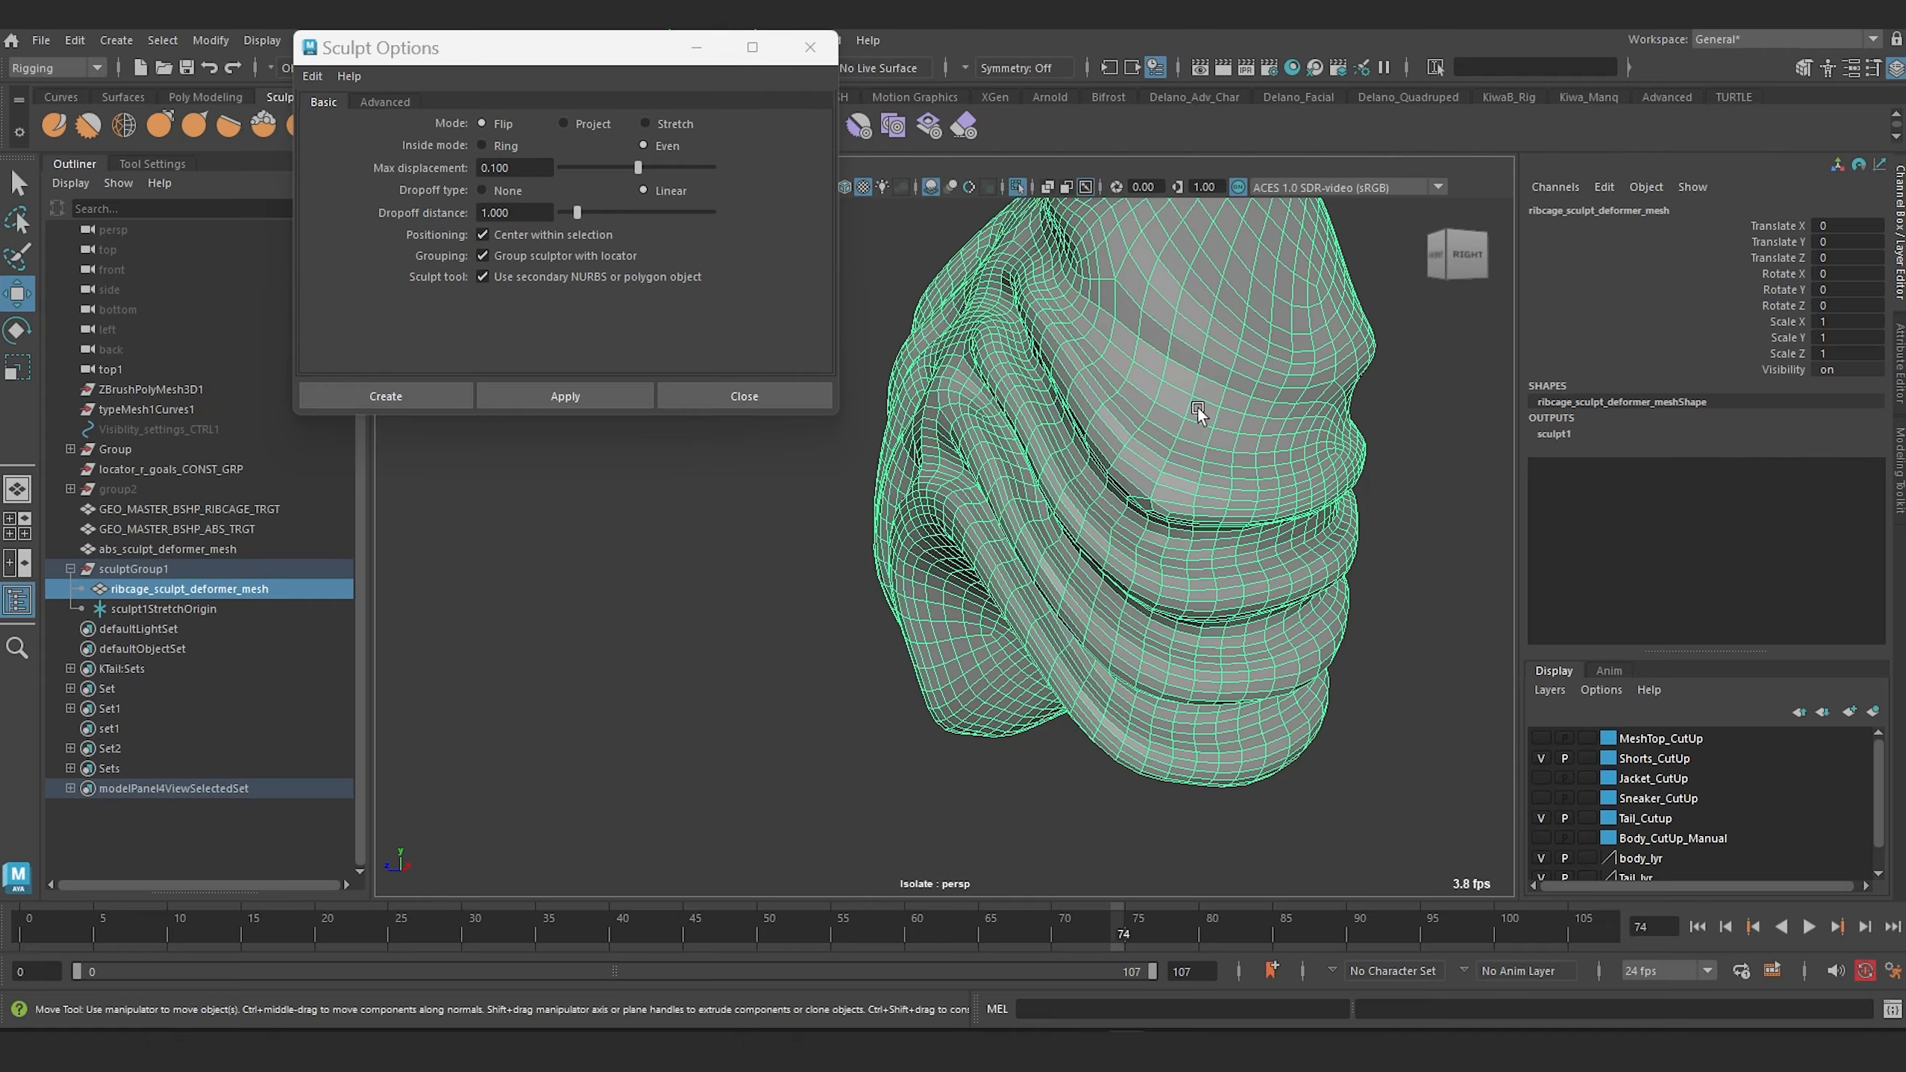
left_click_drag(1197, 409, 1177, 454, "alt")
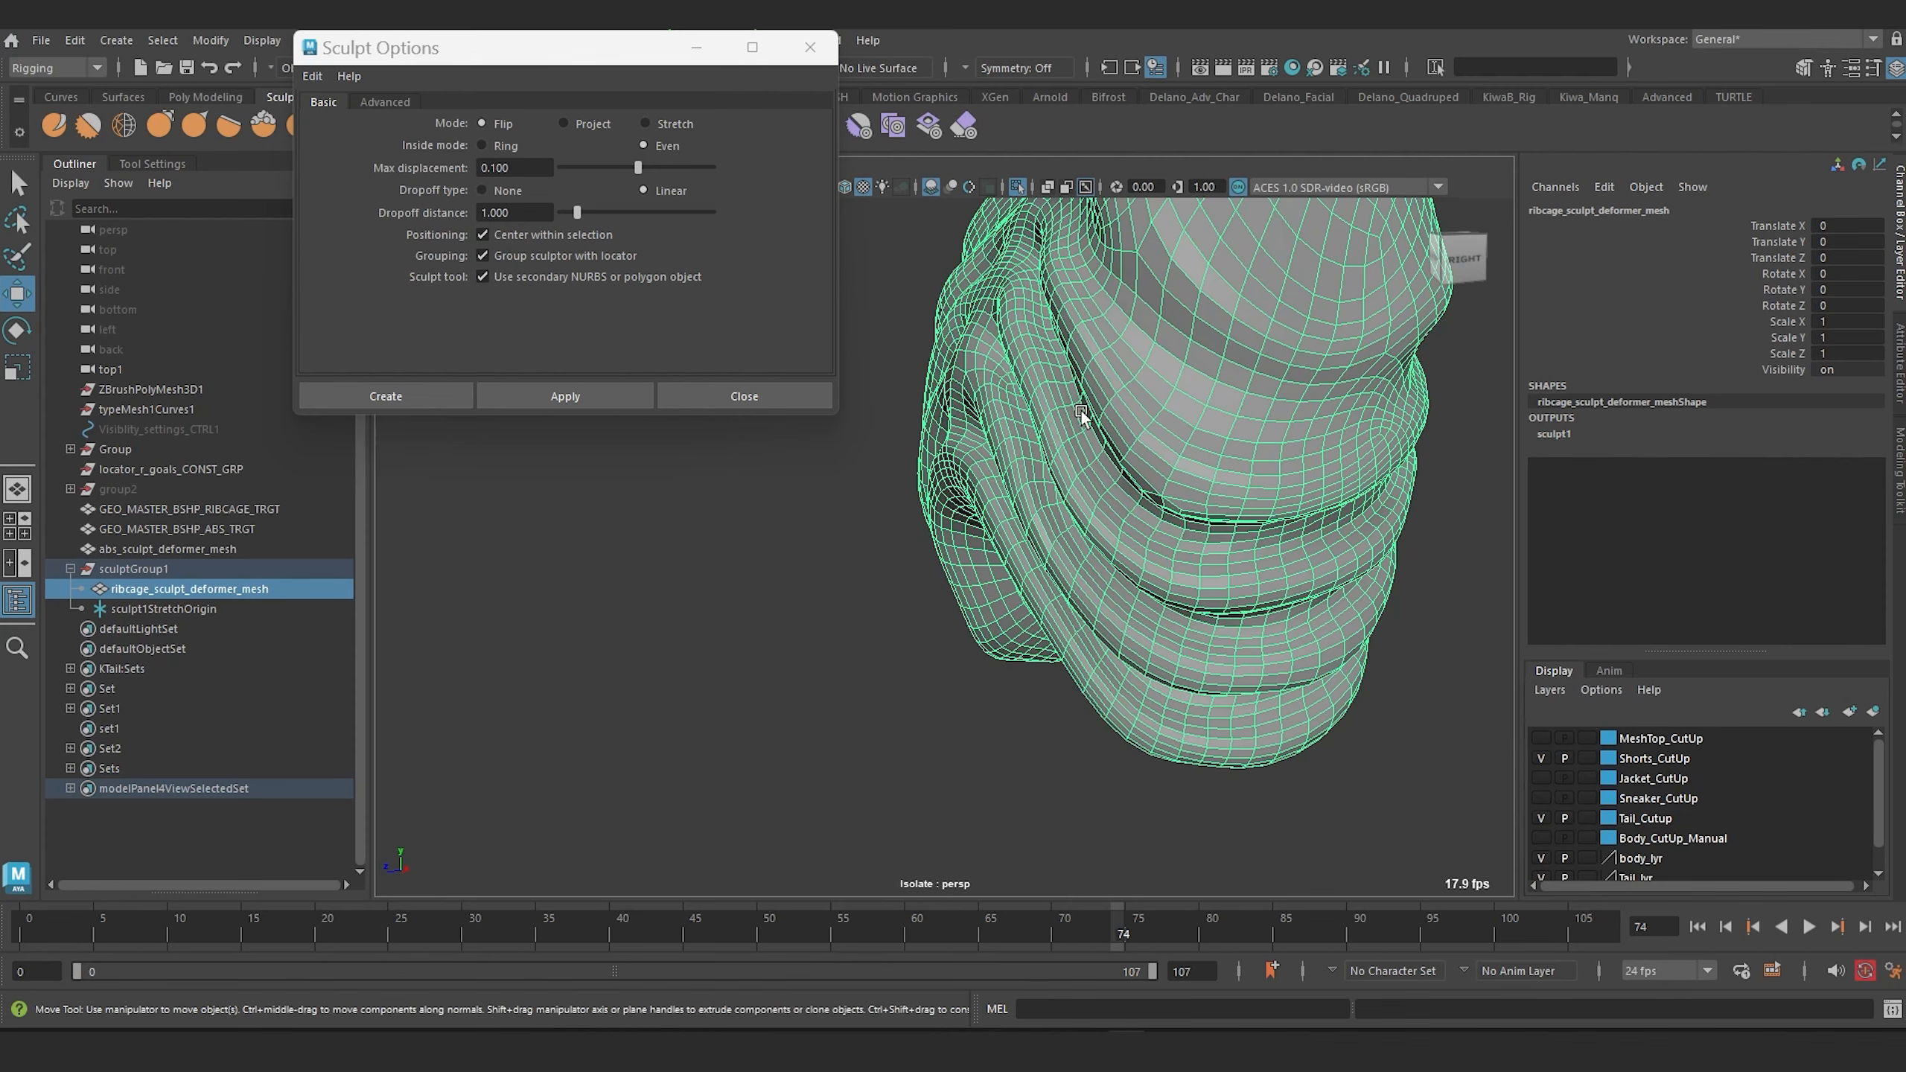
scroll(1080, 403, "down", 2)
middle_click_drag(1081, 399, 1108, 447, "alt")
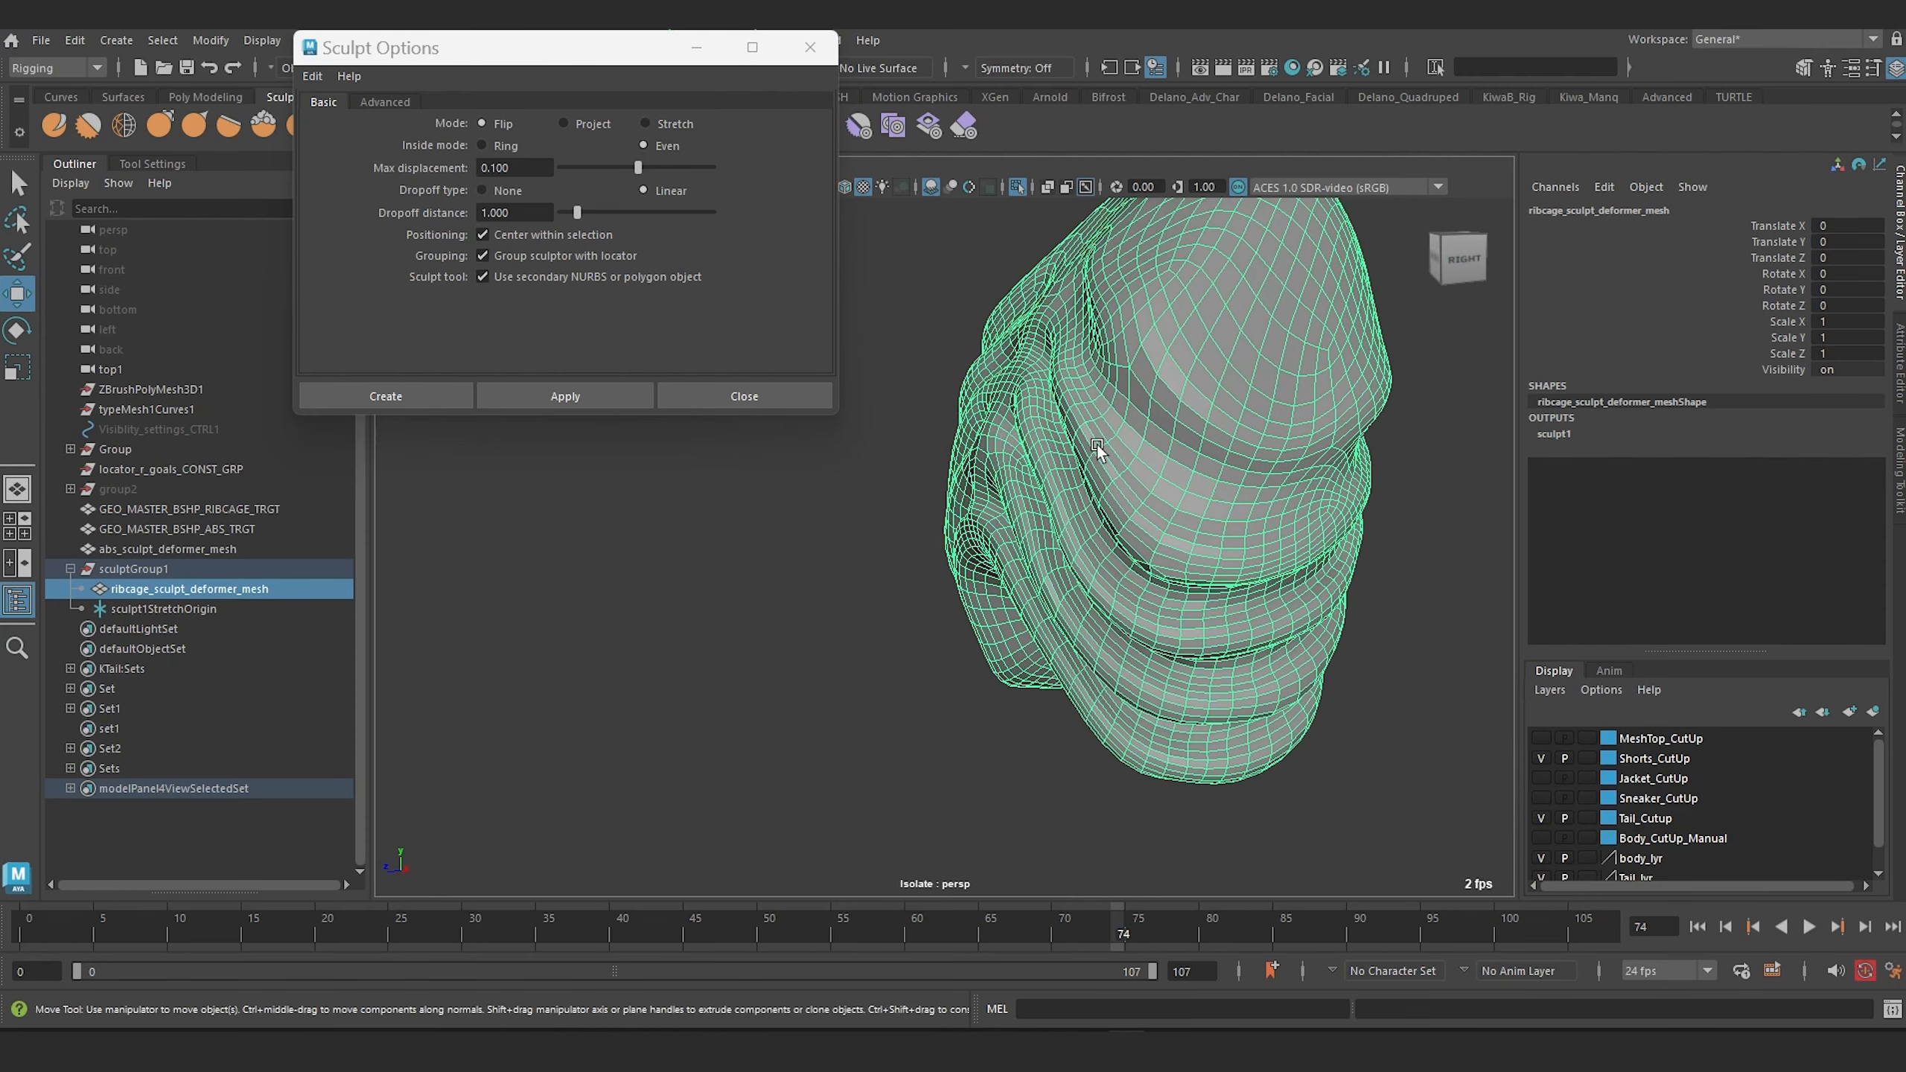
left_click(1017, 187)
left_click_drag(1024, 462, 1229, 553, "alt")
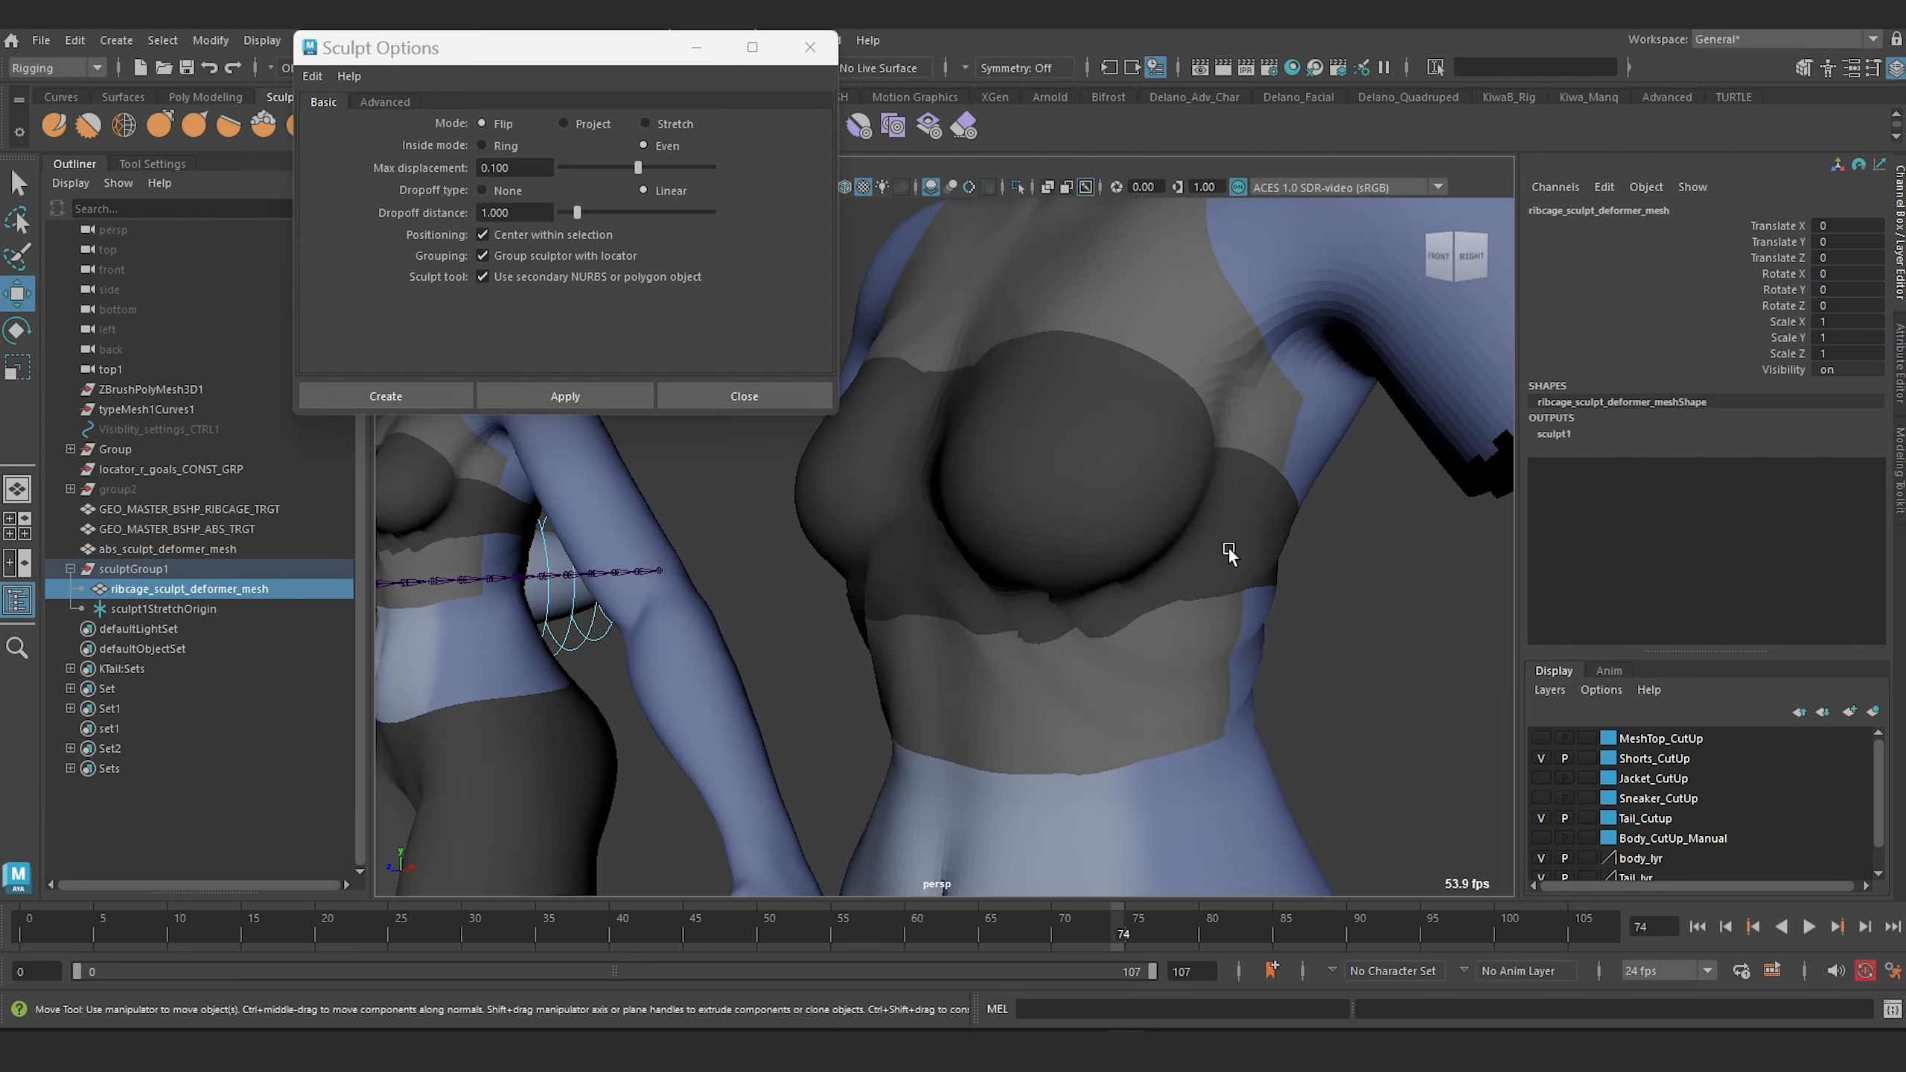
middle_click_drag(1056, 552, 1092, 529, "alt")
Move the Sculpt Options window aside and turn on wireframe on shaded for the viewport.
mouse_move(616, 58)
left_mouse_down()
mouse_move(414, 575)
mouse_move(496, 724)
left_mouse_up()
left_click(453, 167)
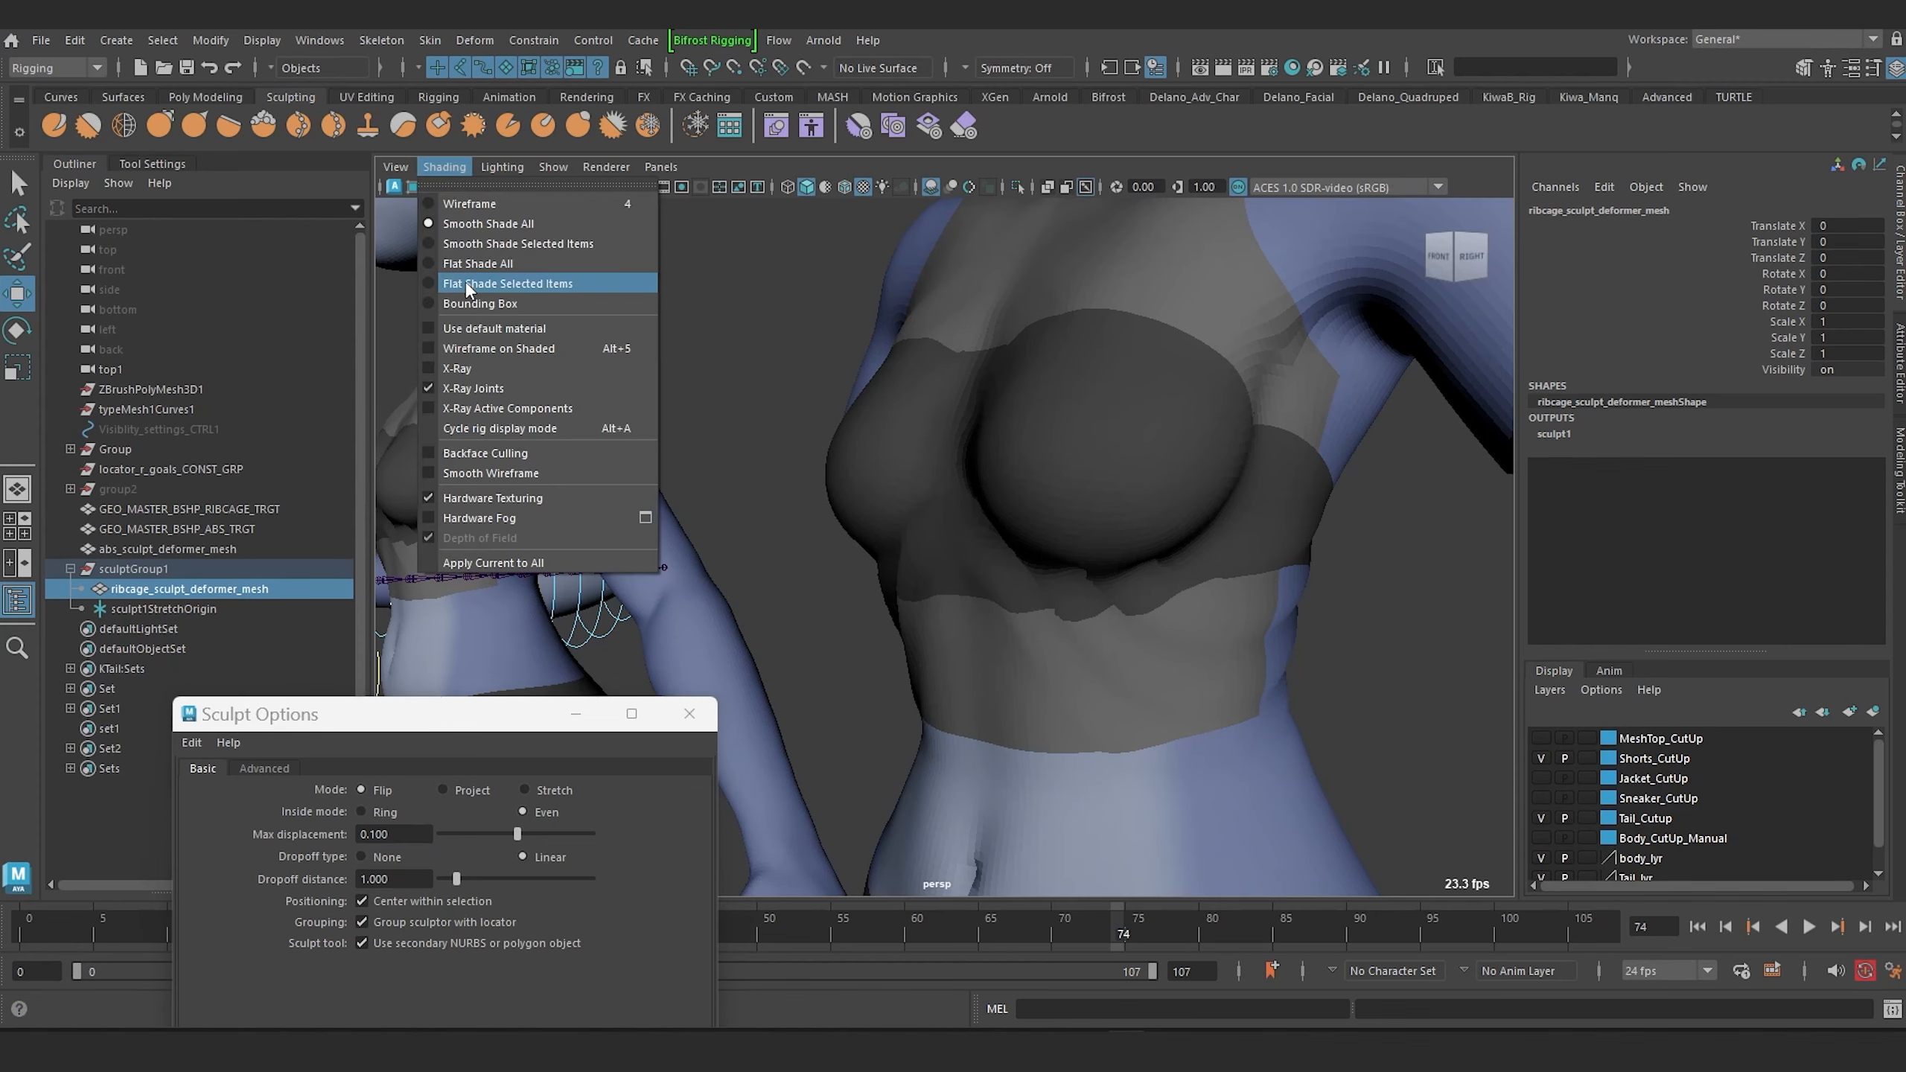
left_click(439, 349)
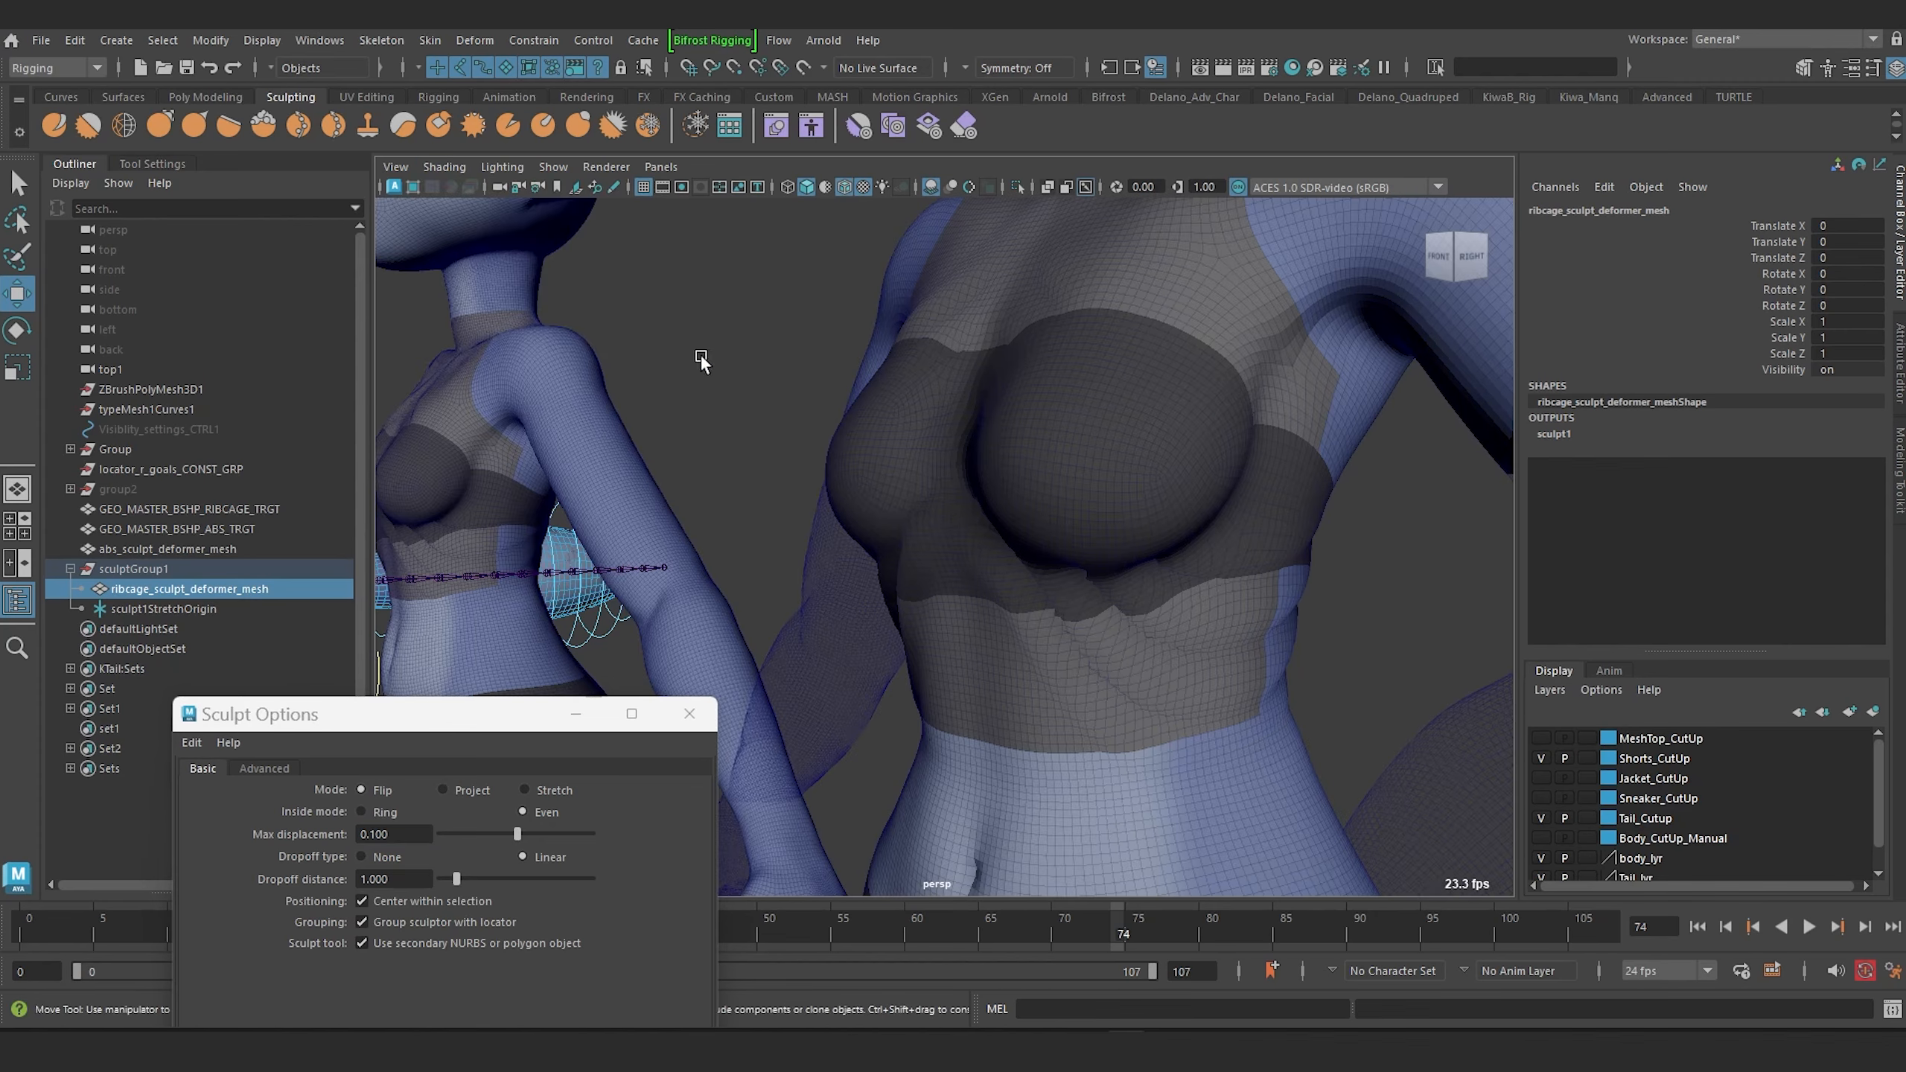
Set the sculpt deformer's dropoff distance to 0.22.
mouse_move(1012, 431)
left_mouse_down("alt")
mouse_move(1034, 459)
mouse_move(1335, 428)
mouse_move(965, 428)
mouse_move(1038, 426)
mouse_move(1204, 494)
mouse_move(1344, 655)
mouse_move(1279, 542)
mouse_move(1004, 500)
mouse_move(1087, 548)
left_mouse_up("alt")
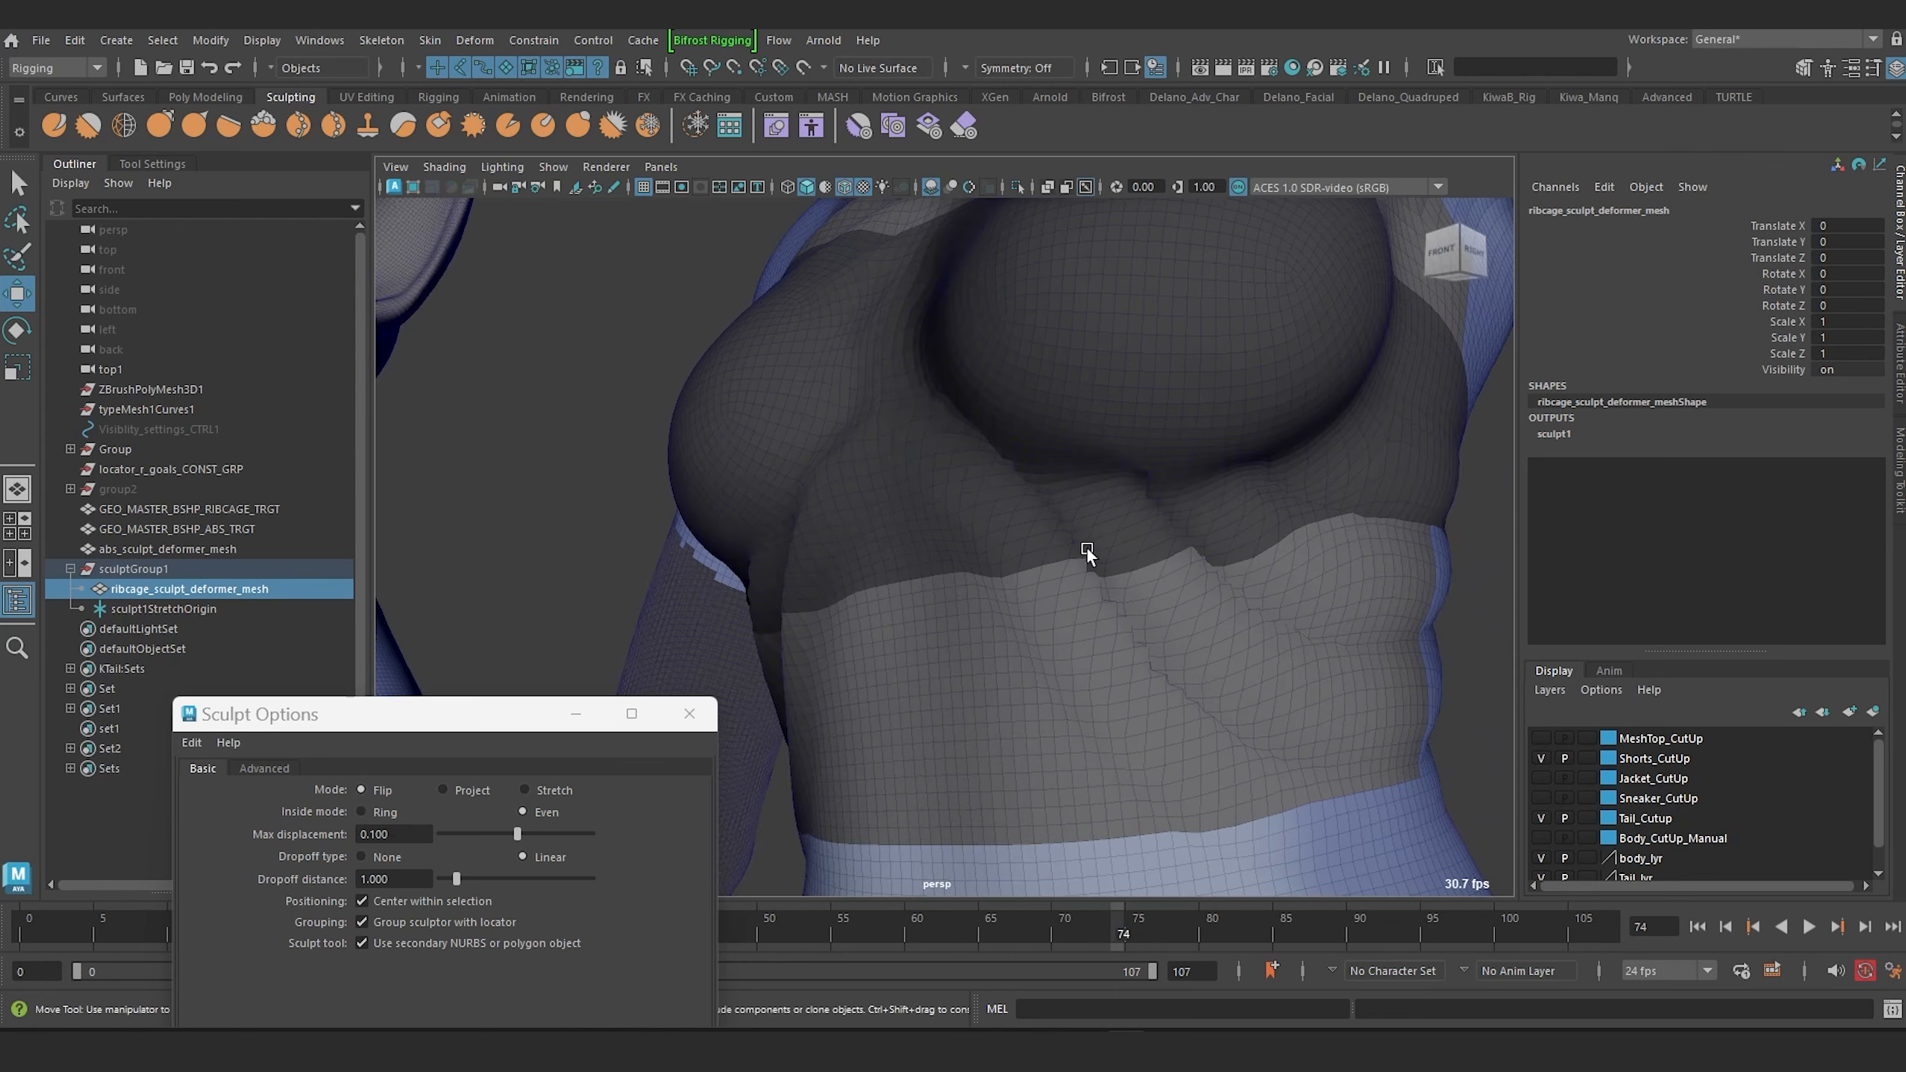
left_click_drag(1191, 591, 1249, 595, "alt")
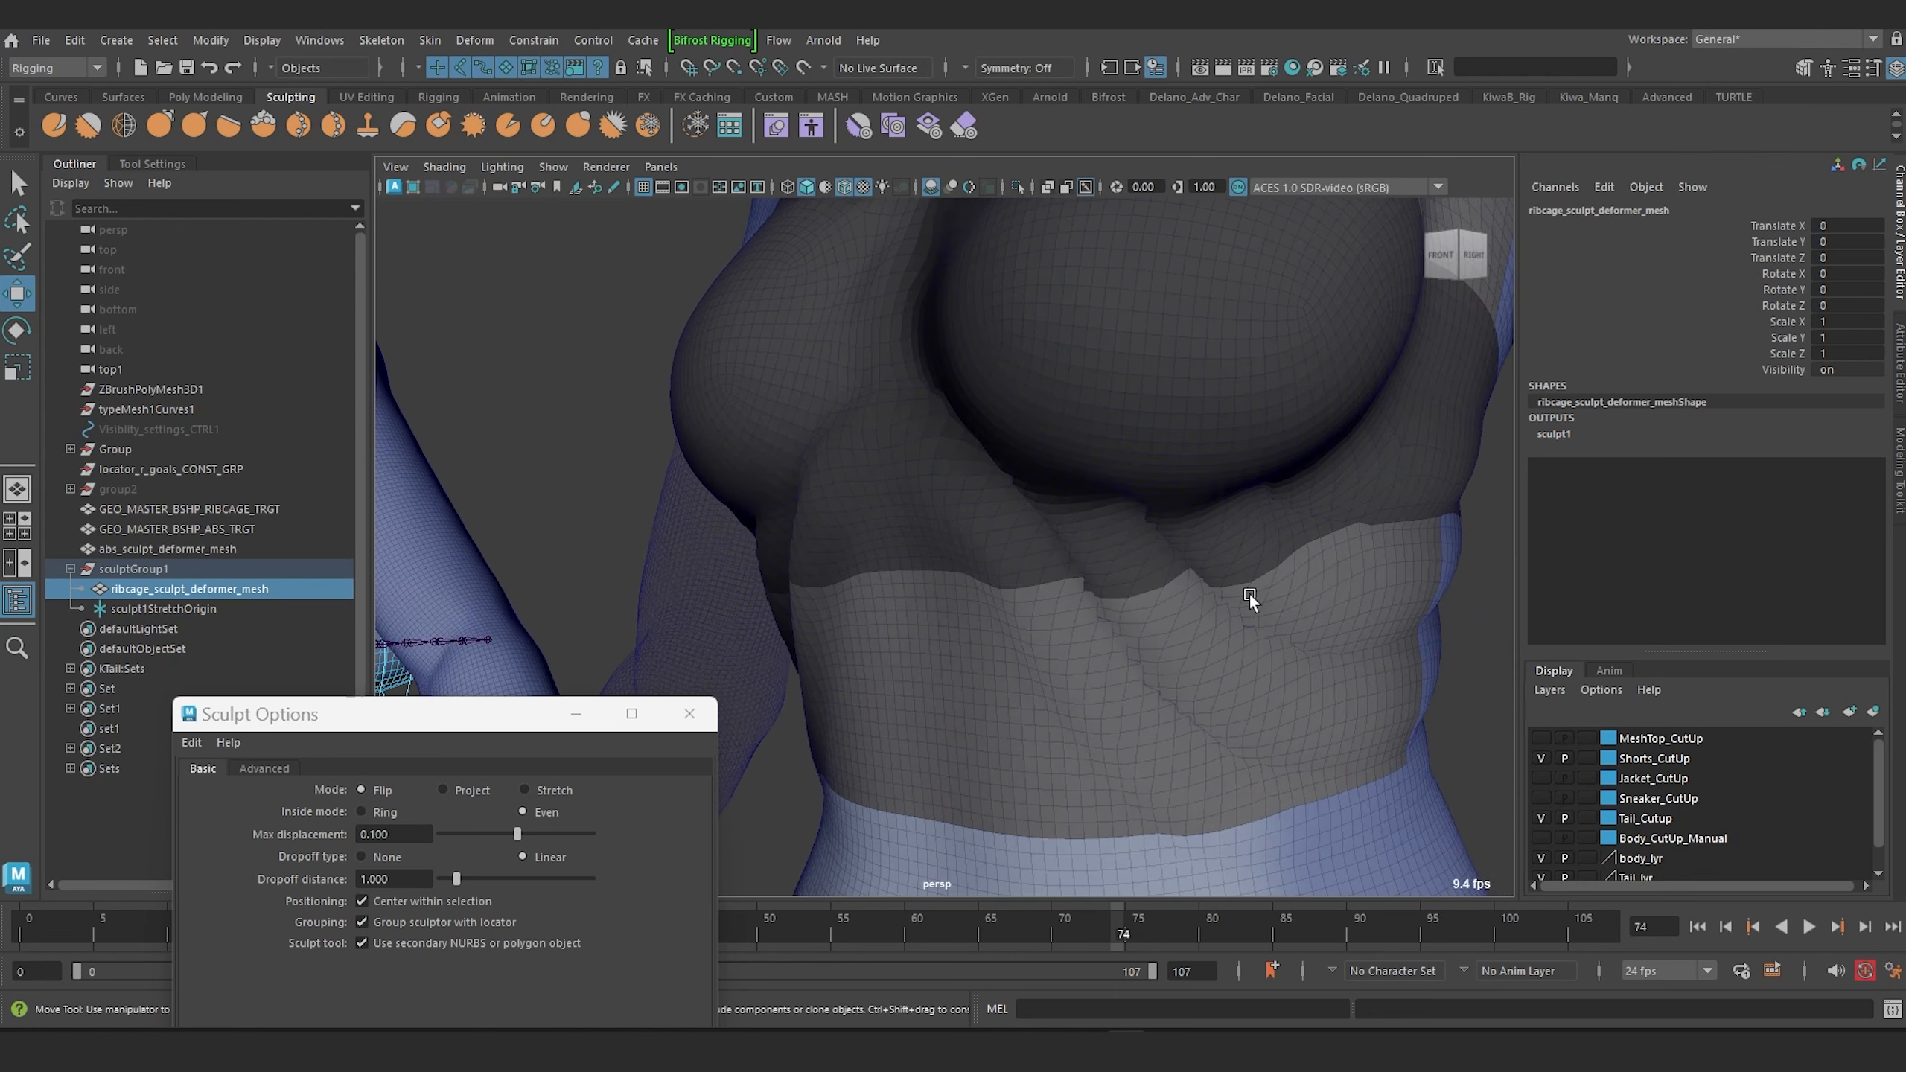
left_click(1553, 434)
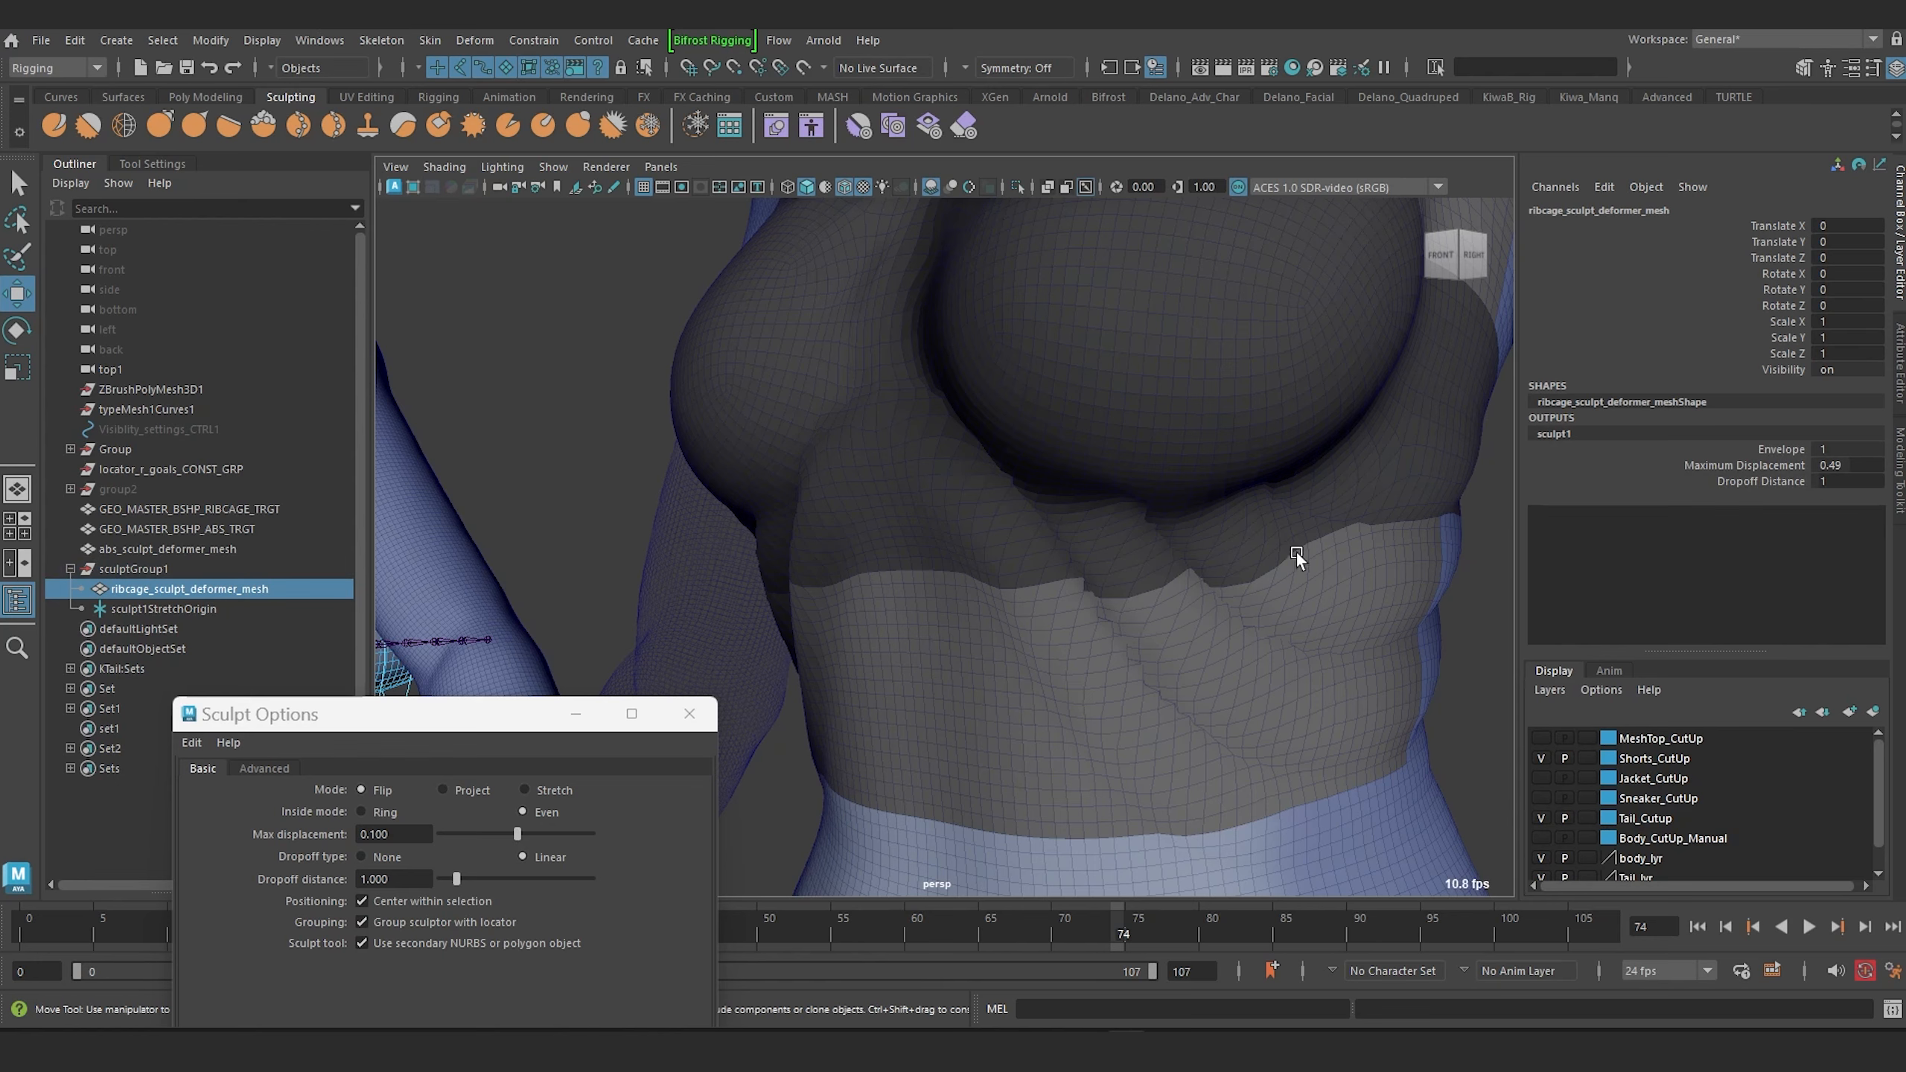
left_click(1778, 481)
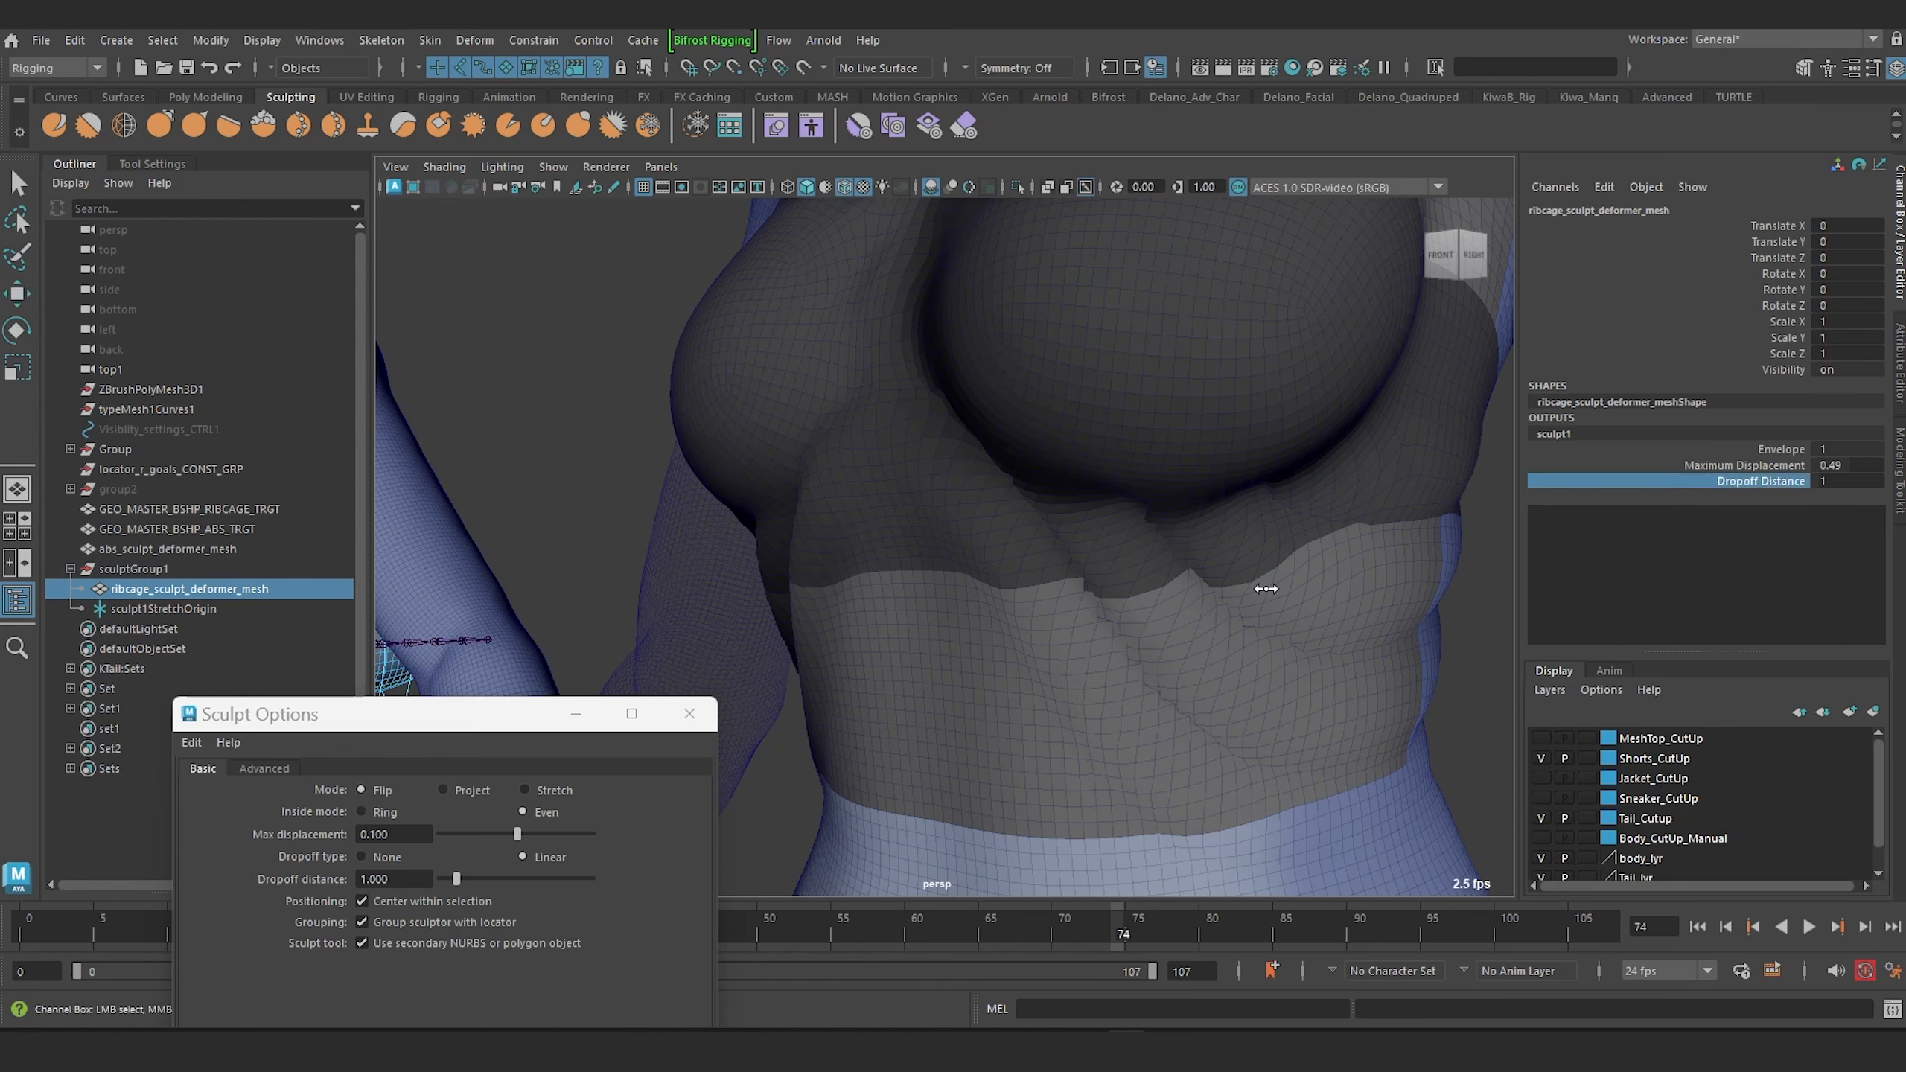
middle_click_drag(1265, 589, 1149, 604)
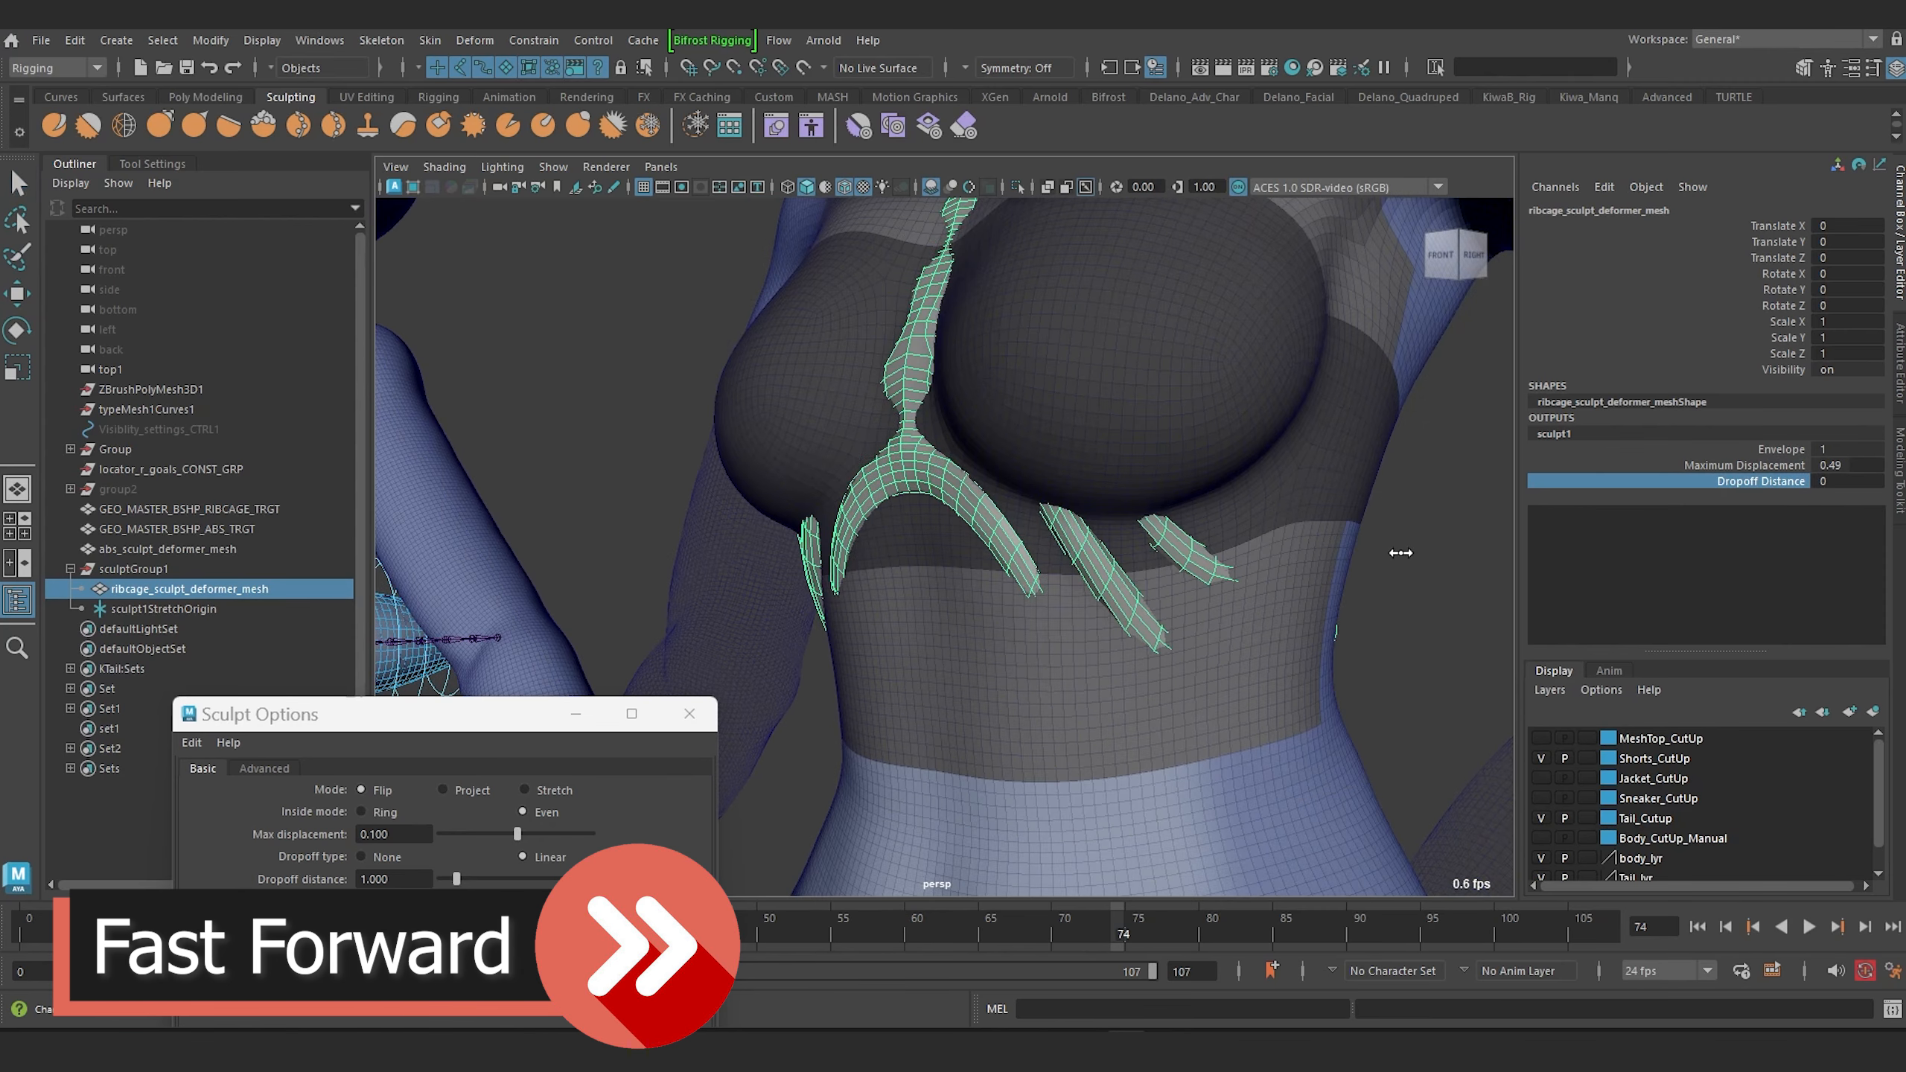
mouse_move(1401, 552)
middle_mouse_down()
mouse_move(1289, 544)
mouse_move(1419, 553)
middle_mouse_up()
left_click_drag(1201, 592, 1160, 614, "alt")
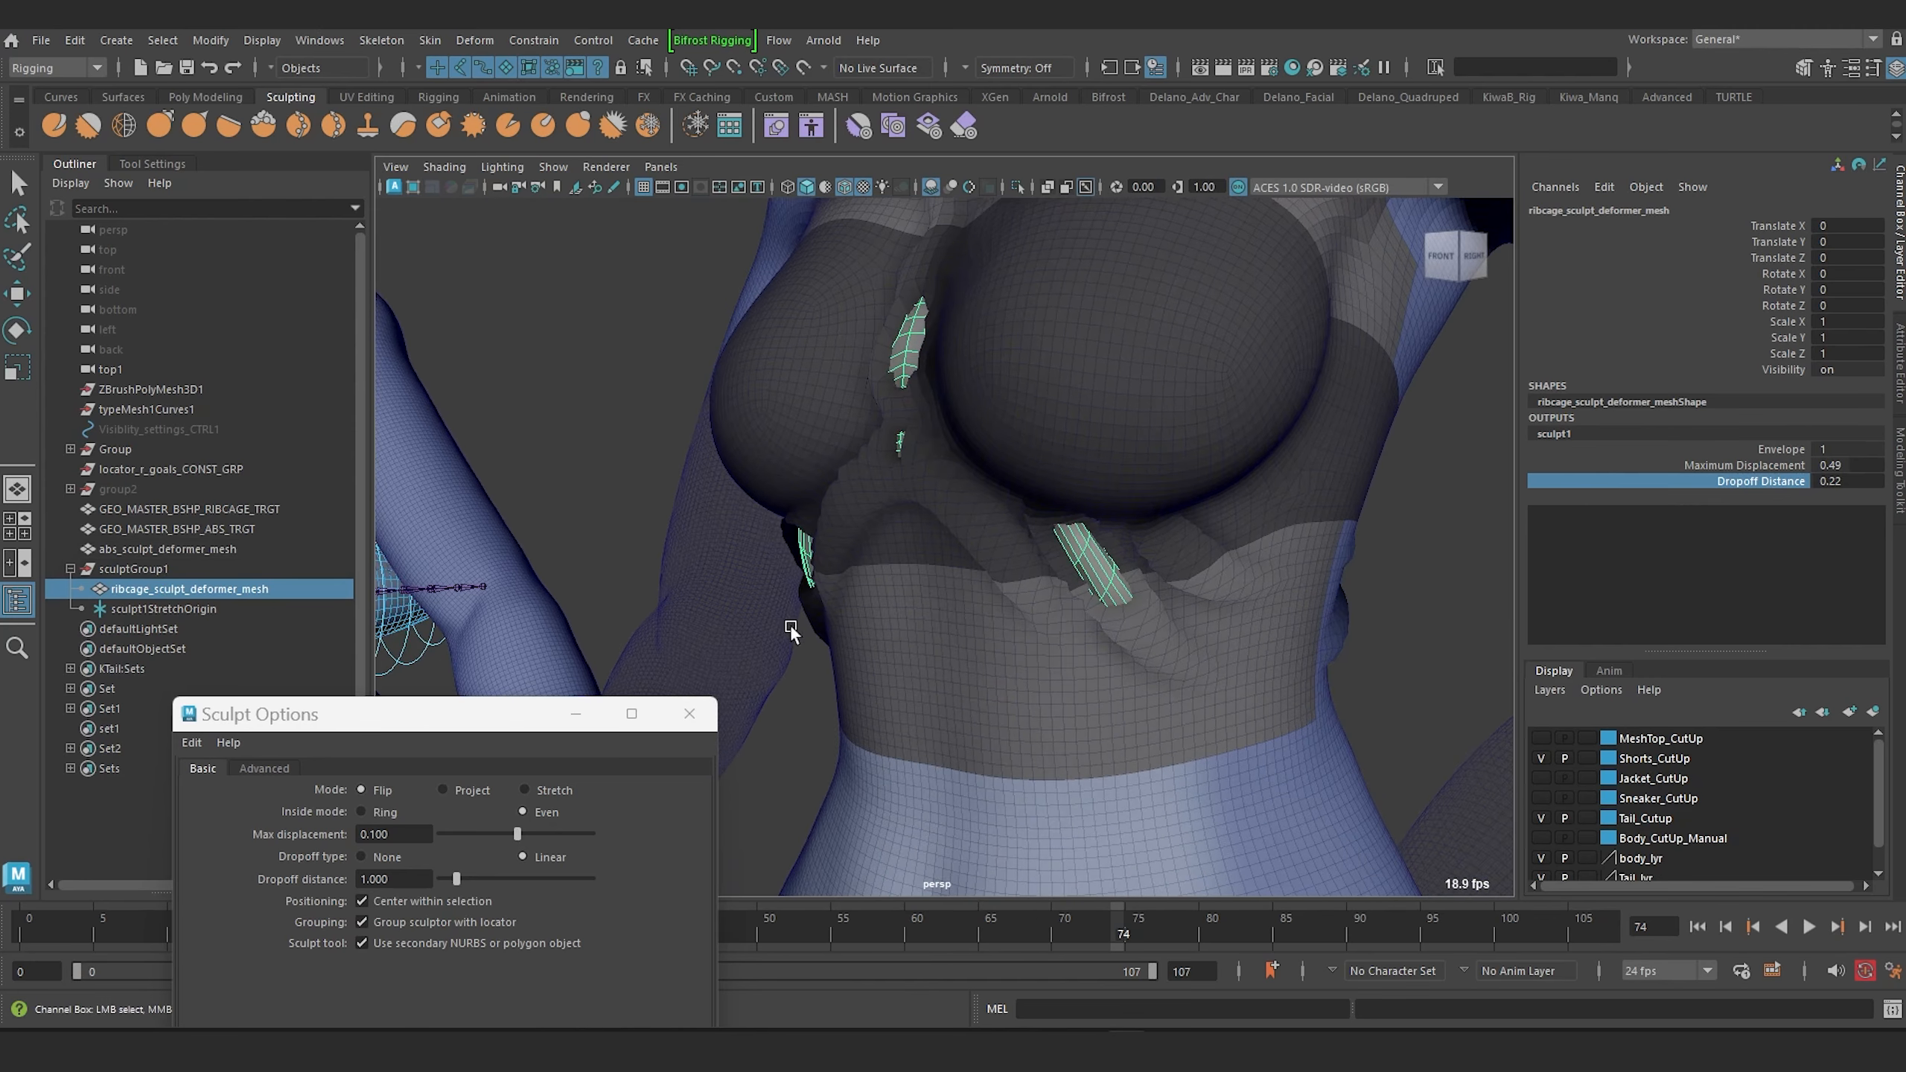
Hide the ribcage sculpt deformer mesh.
left_click(129, 608)
left_click(153, 589)
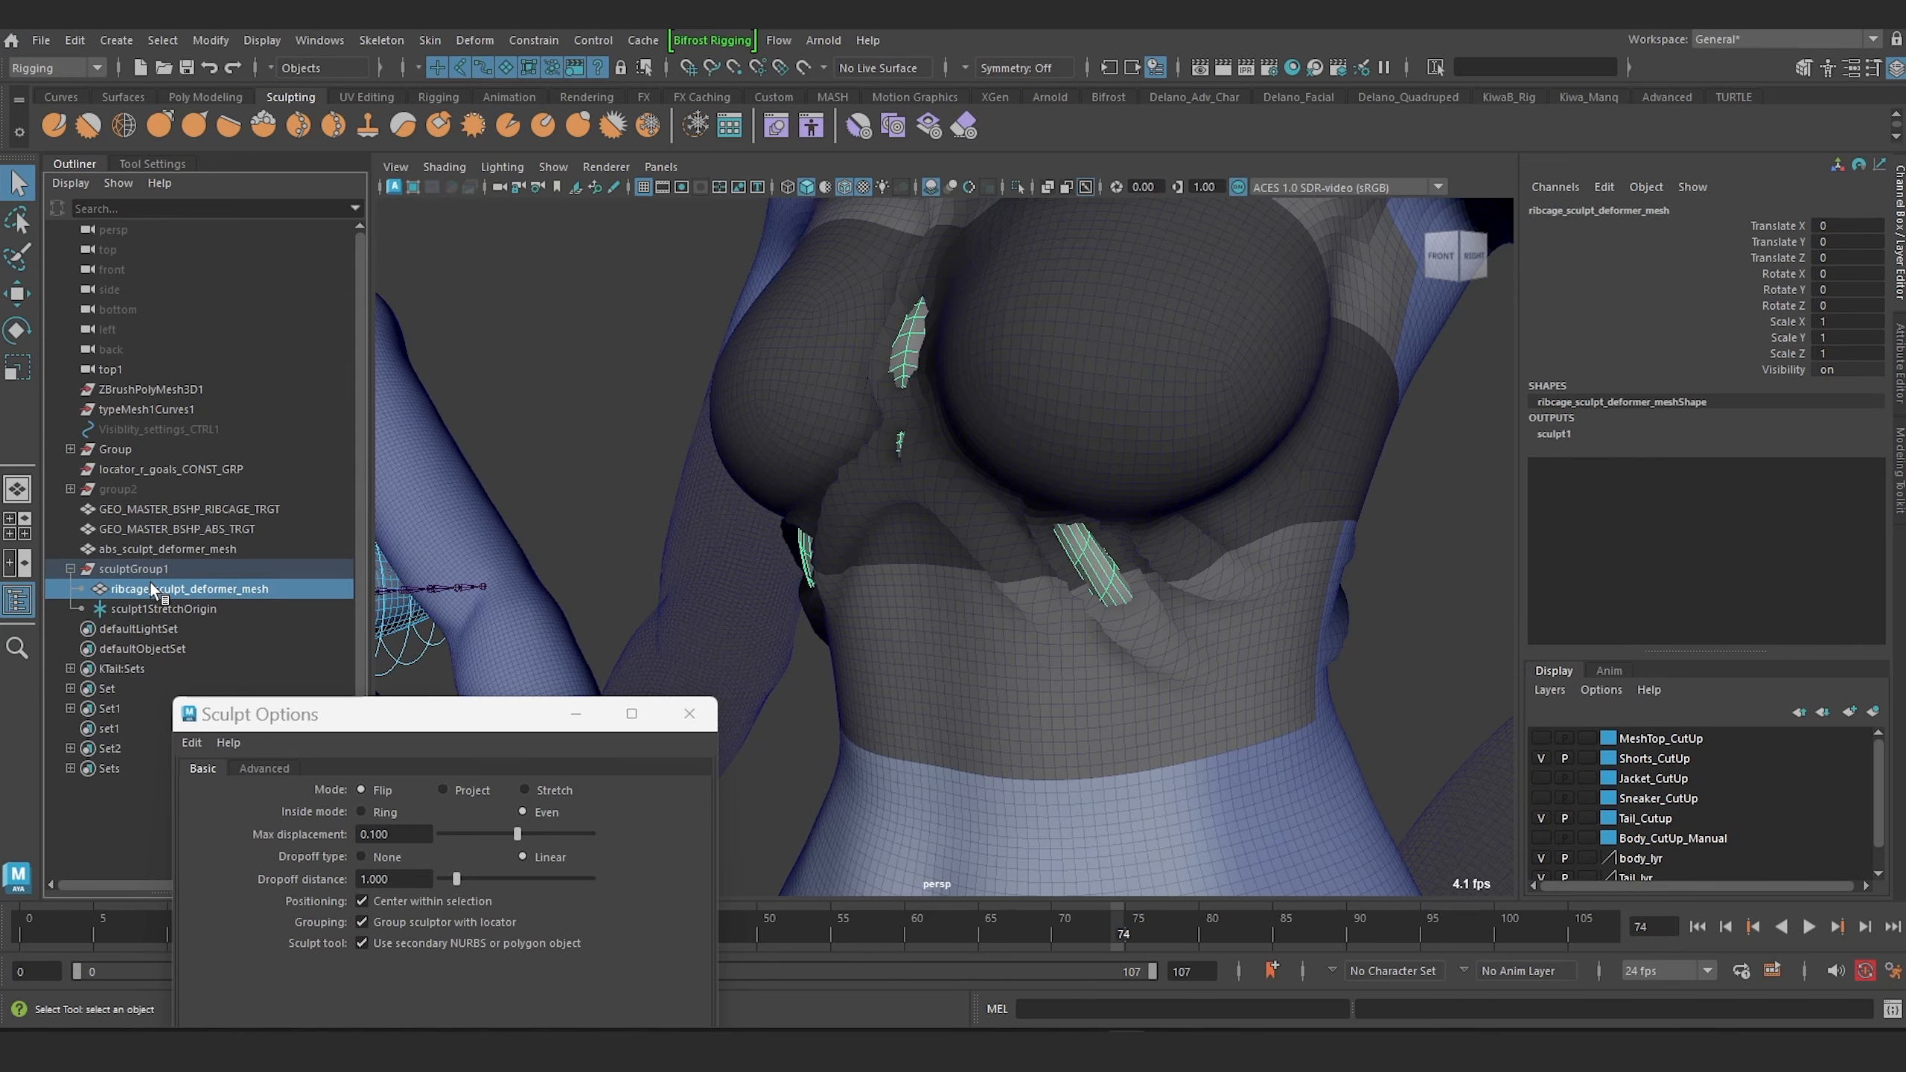
key("ctrl+h")
mouse_move(1030, 575)
left_mouse_down("alt")
mouse_move(1176, 518)
mouse_move(1208, 528)
mouse_move(1098, 557)
mouse_move(1148, 553)
left_mouse_up("alt")
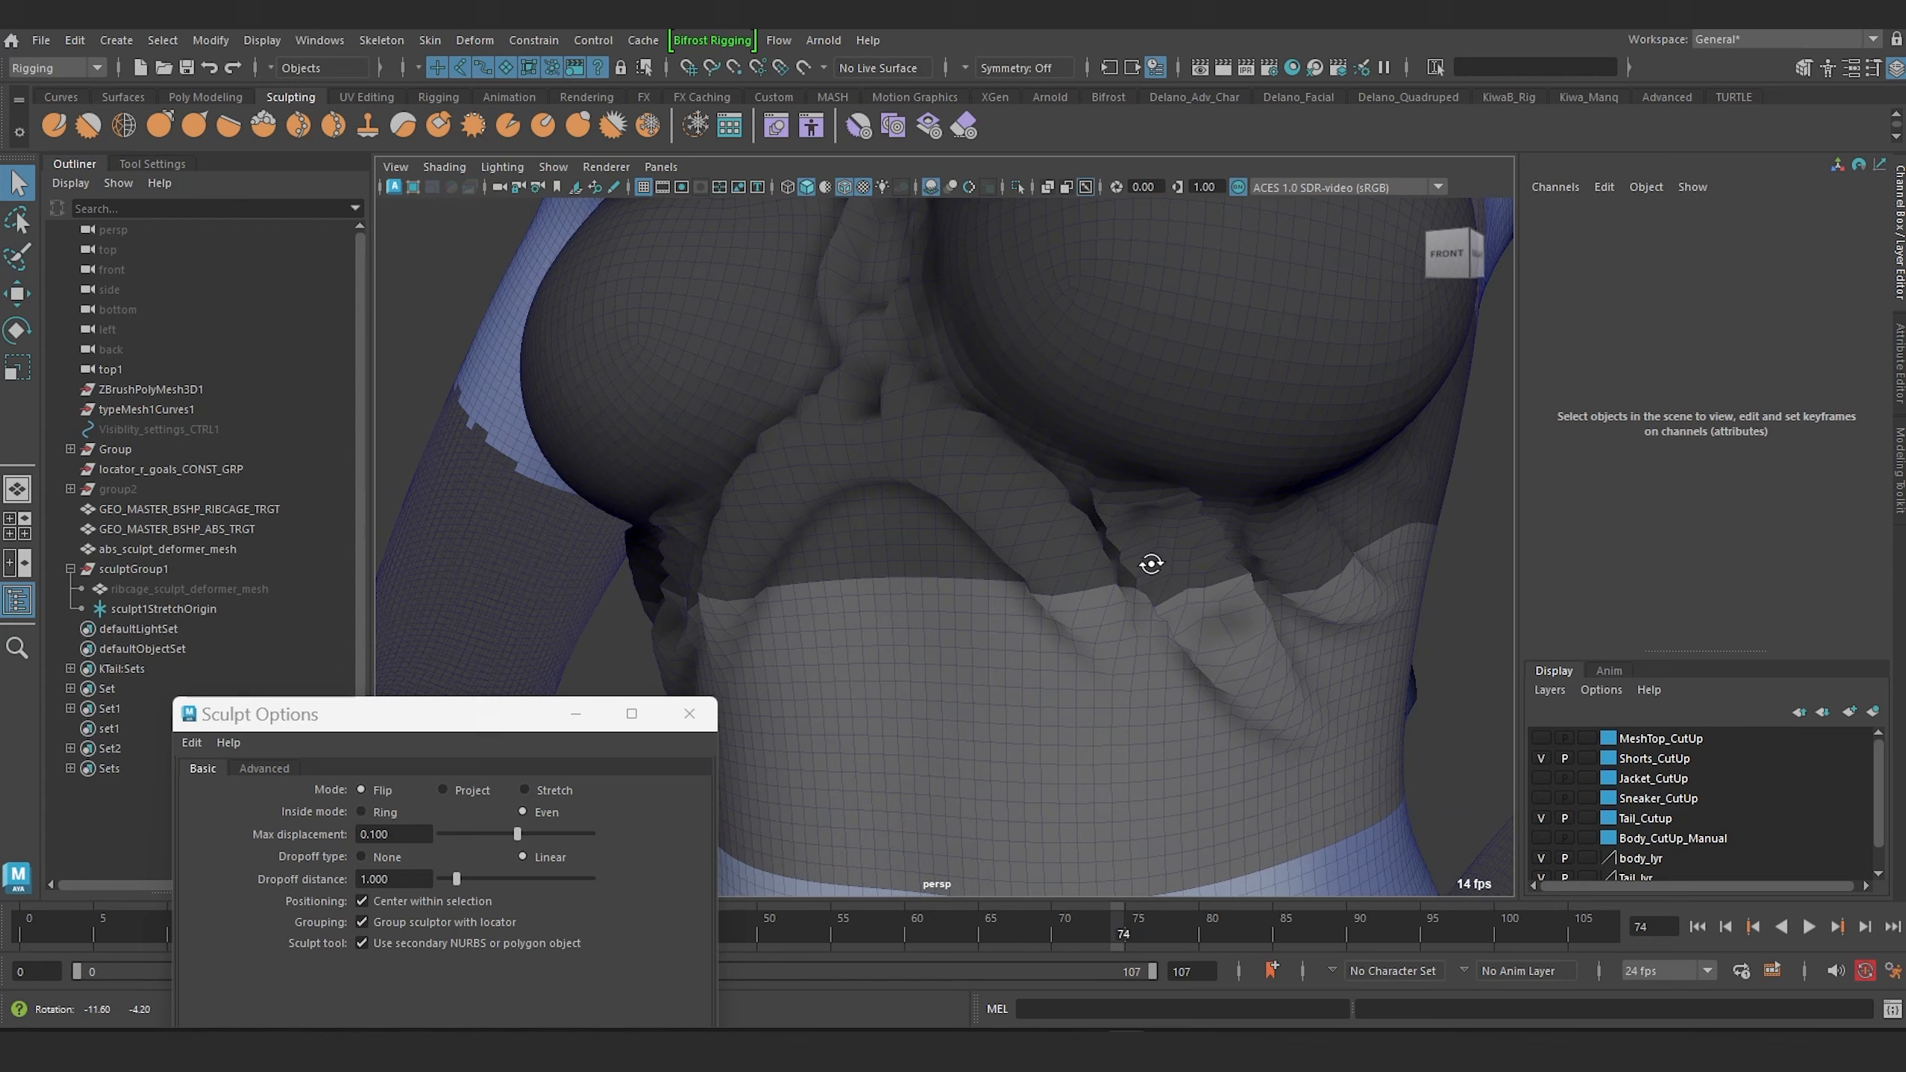
Select the sculpt stretch origin and set the sculpt's dropoff distance to 0.375.
left_click(163, 608)
left_click(1551, 530)
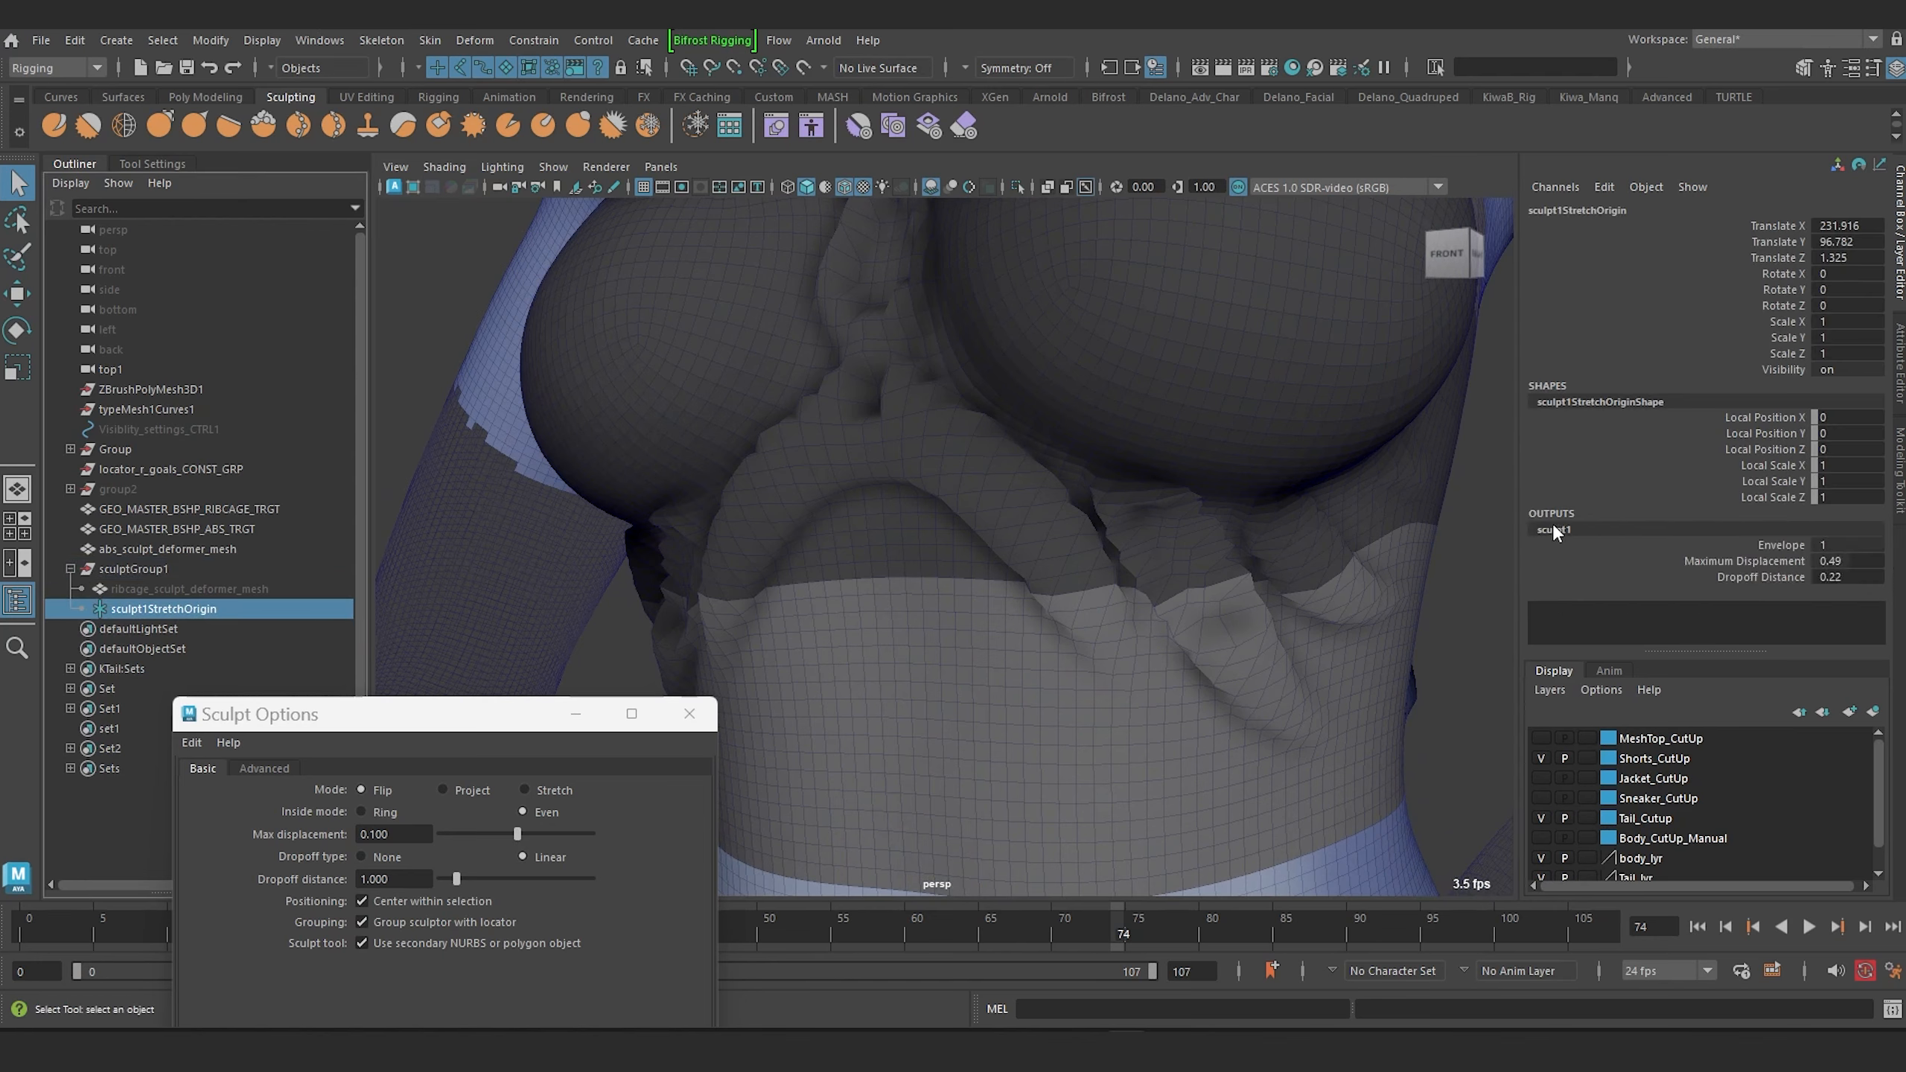
double_click(1845, 577)
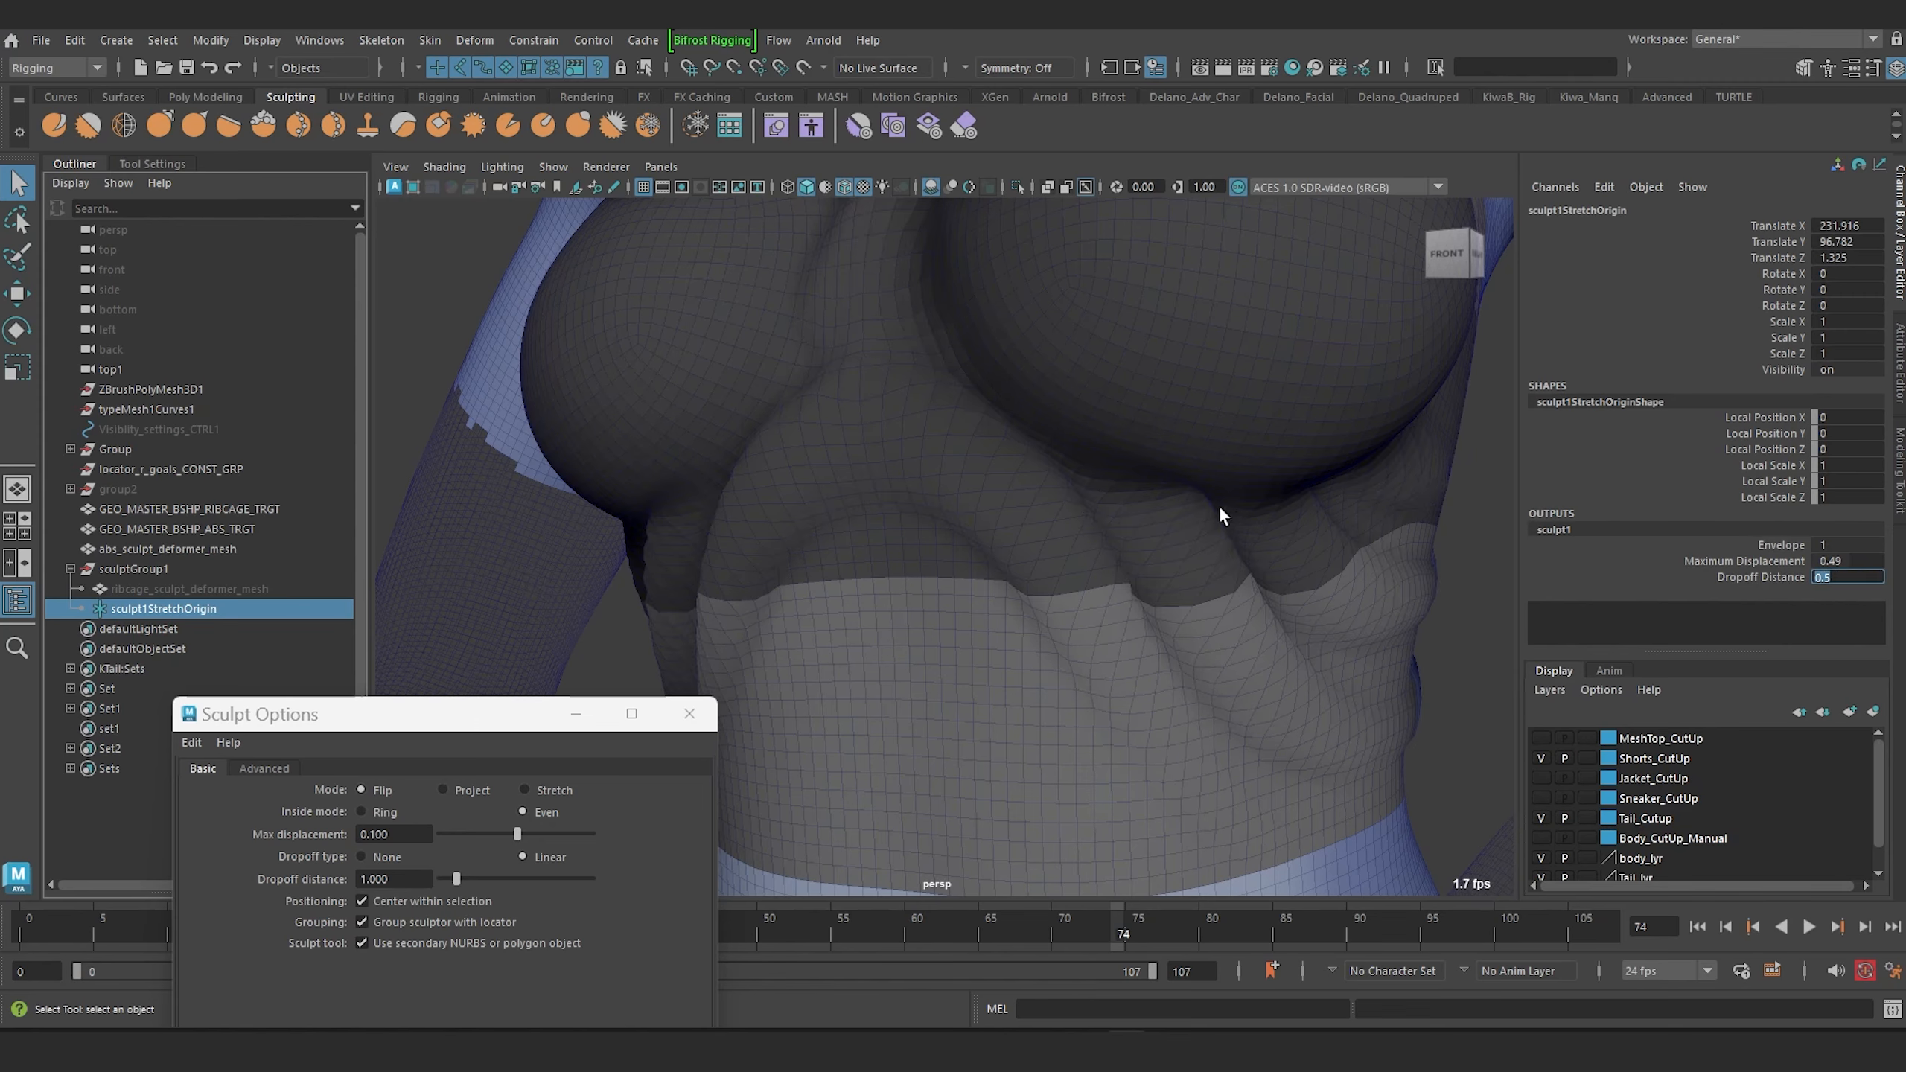
left_click_drag(1221, 515, 1158, 486, "alt")
double_click(1844, 576)
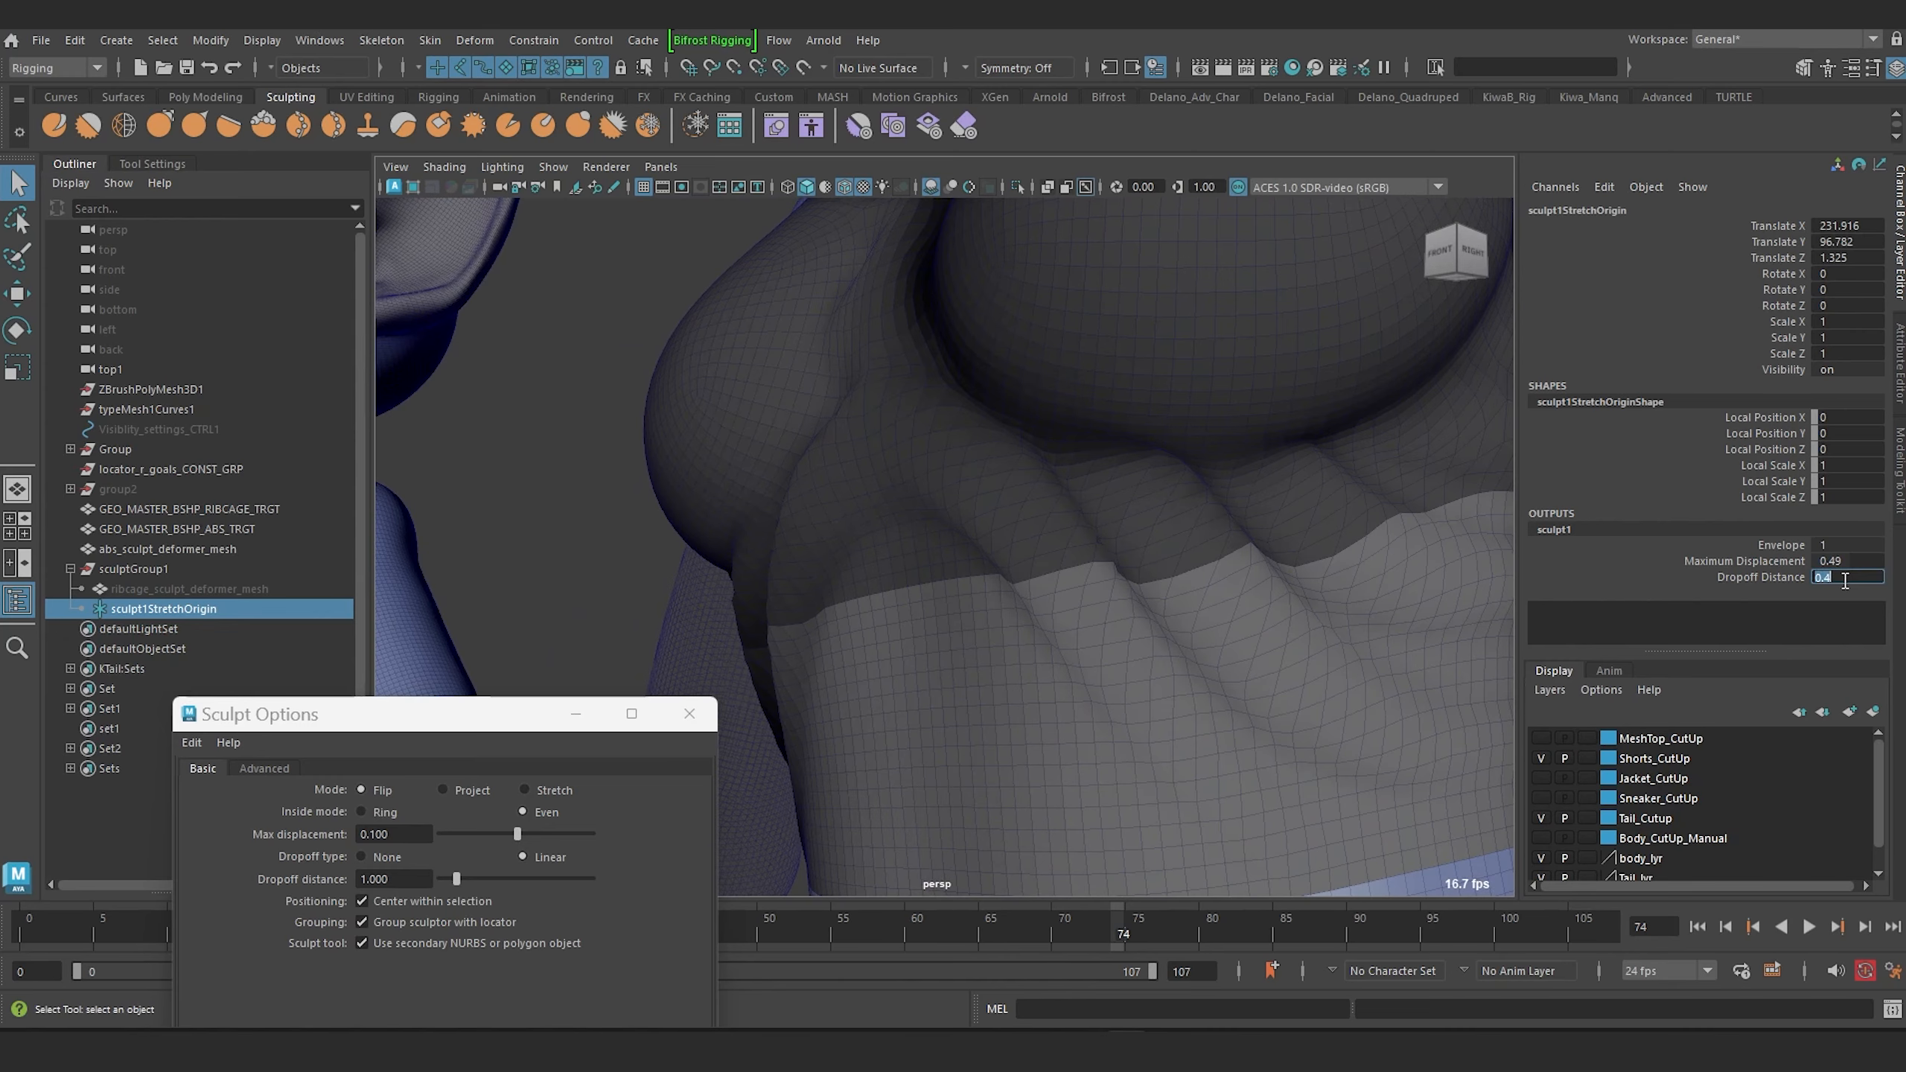
left_click_drag(1030, 391, 1071, 393, "alt")
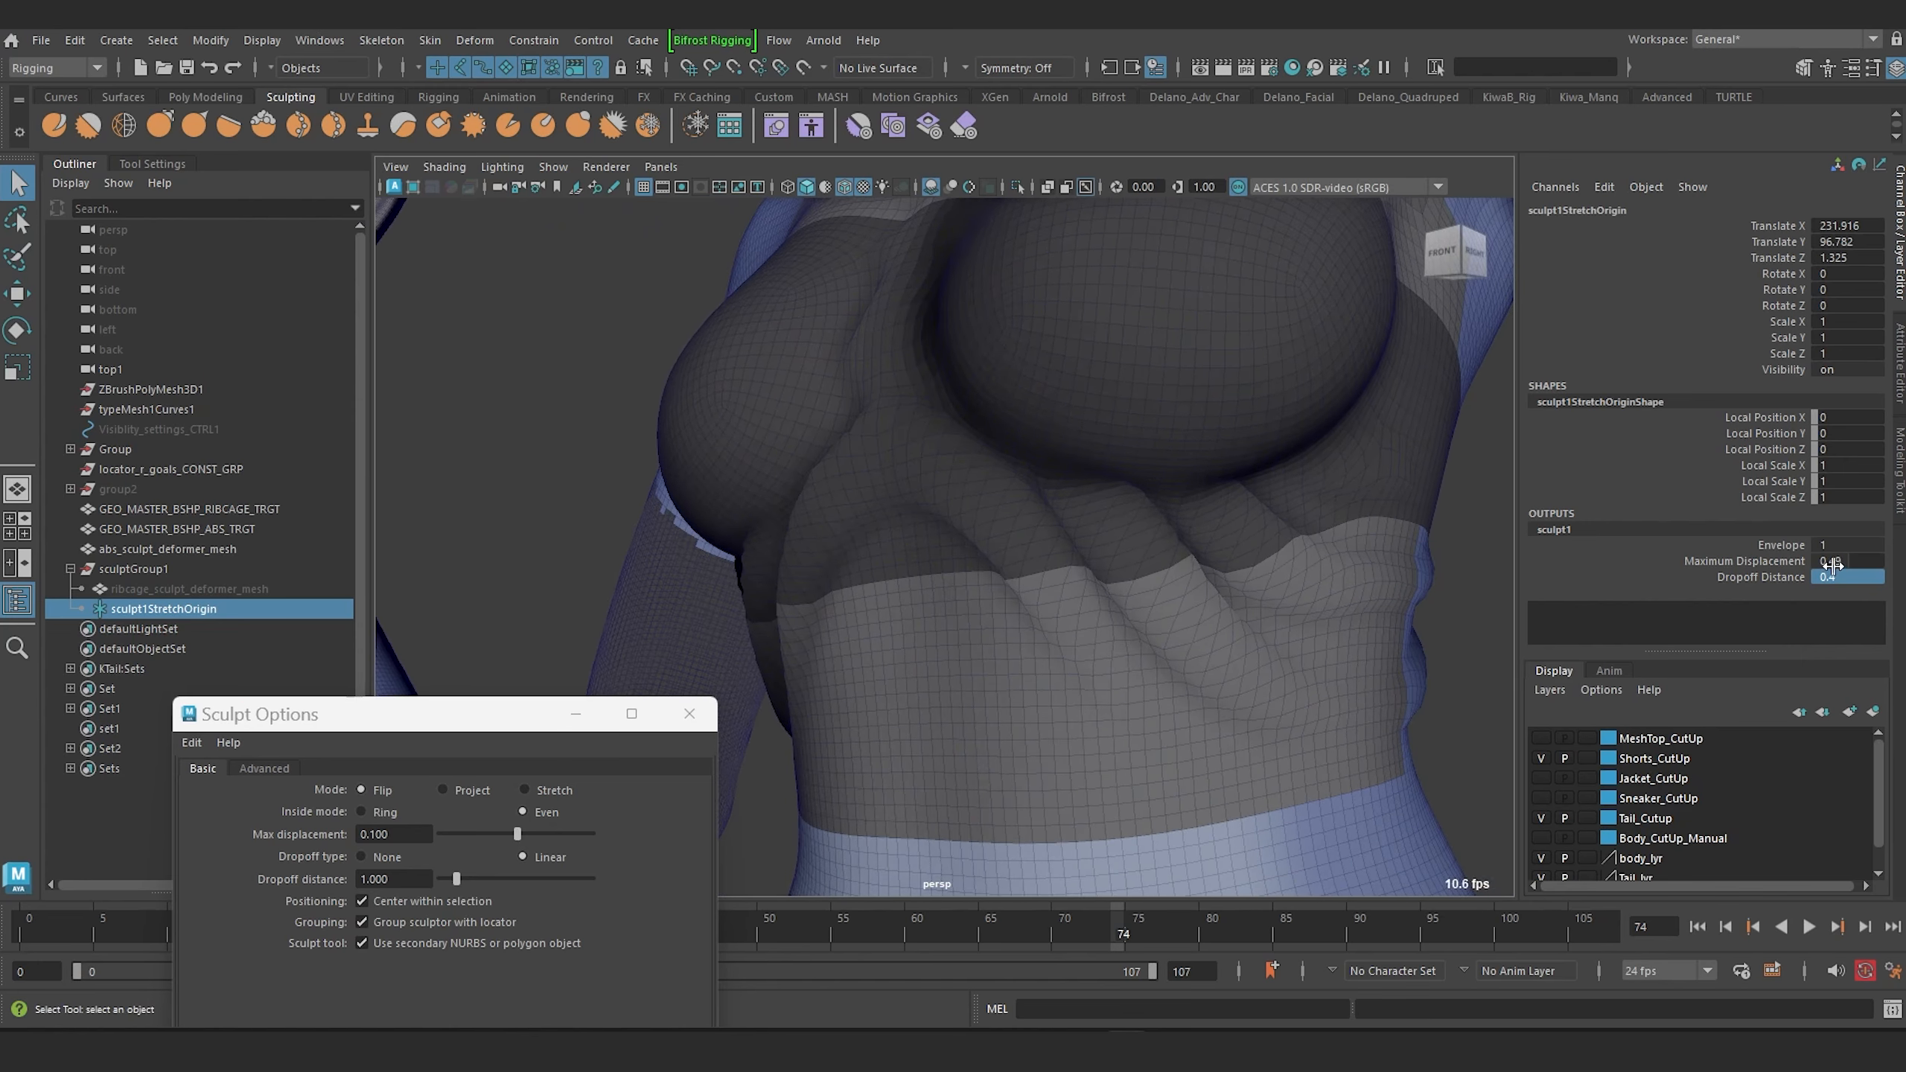
double_click(1835, 576)
key("Return")
left_click_drag(1125, 556, 1275, 574, "alt")
double_click(1831, 576)
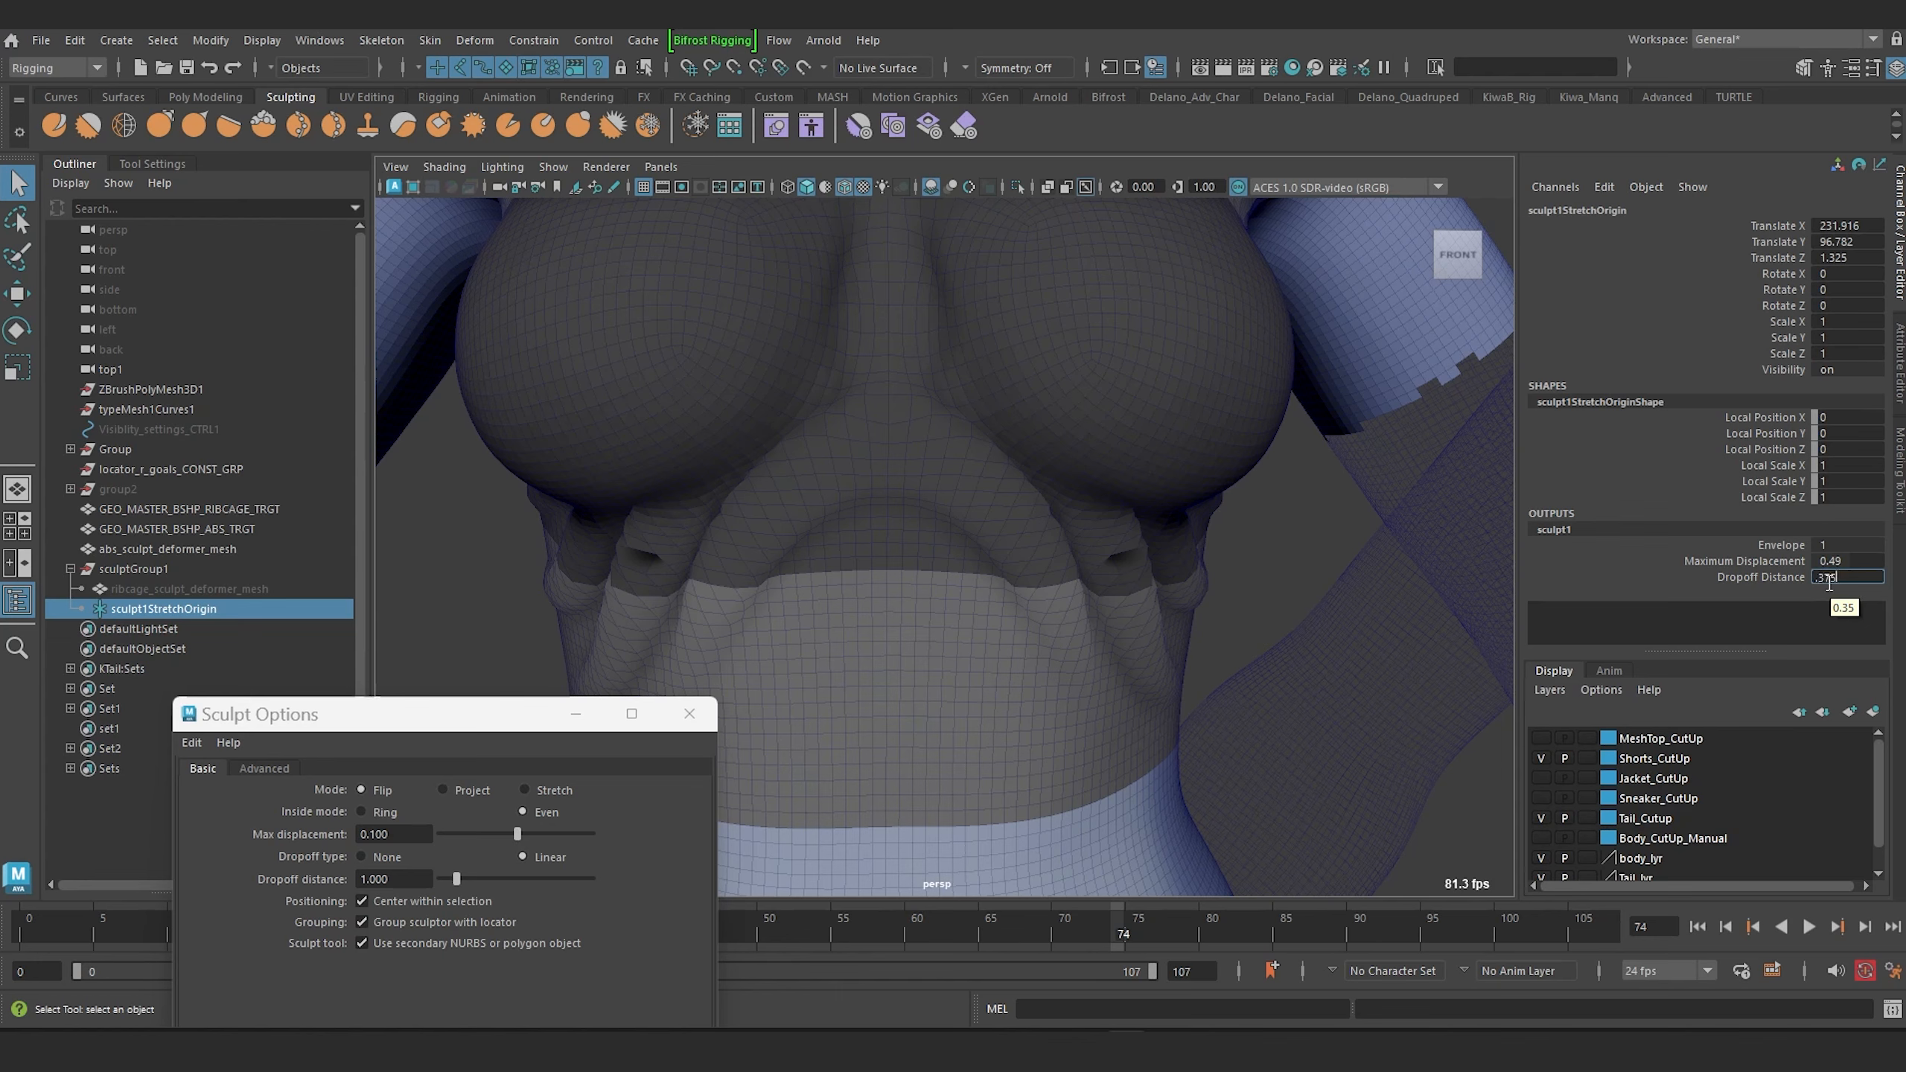
type("0.375")
key("Return")
Set the sculpt's maximum displacement to 0.42.
left_click_drag(878, 482, 600, 506, "alt")
left_click_drag(1044, 603, 1201, 555, "alt")
double_click(1843, 560)
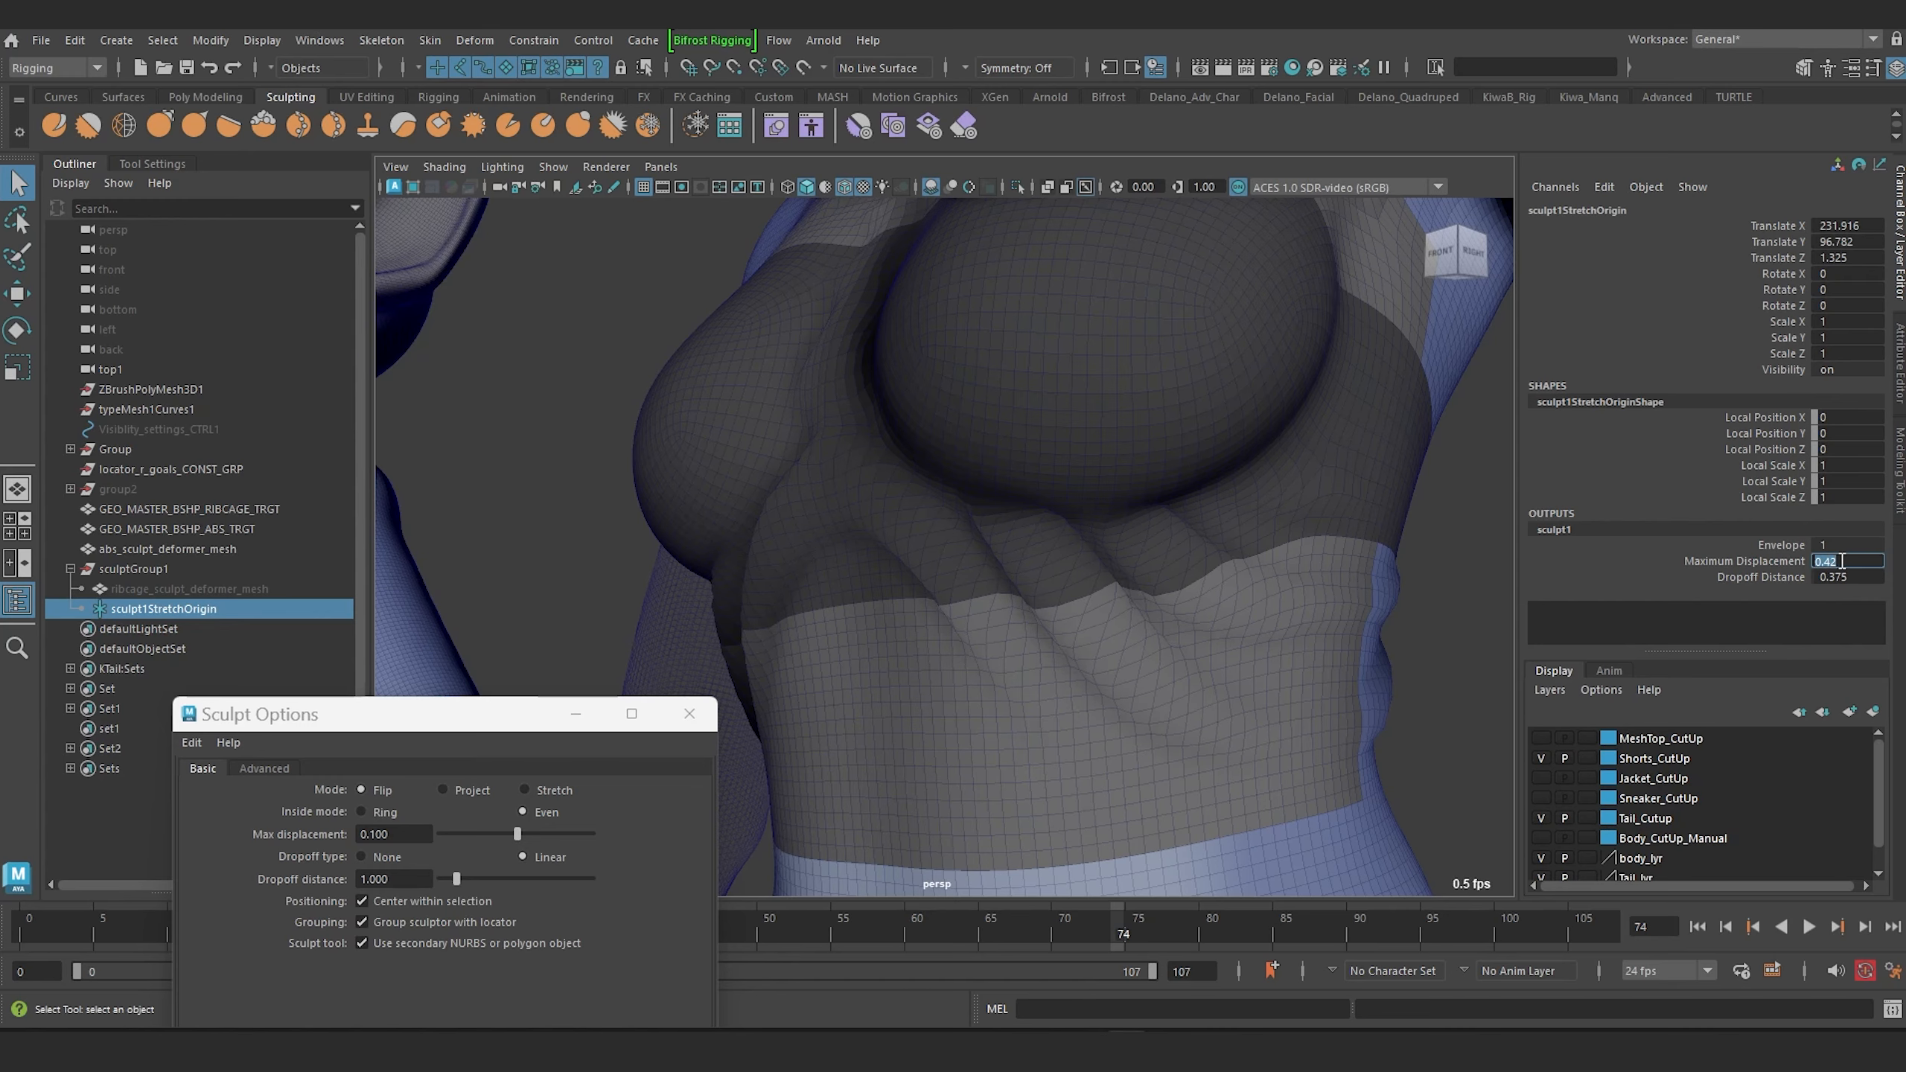
Examine the ribcage deformation on the torso from several angles alongside the other character models.
left_click_drag(1387, 366, 1266, 618, "alt")
scroll(1045, 610, "up", 8)
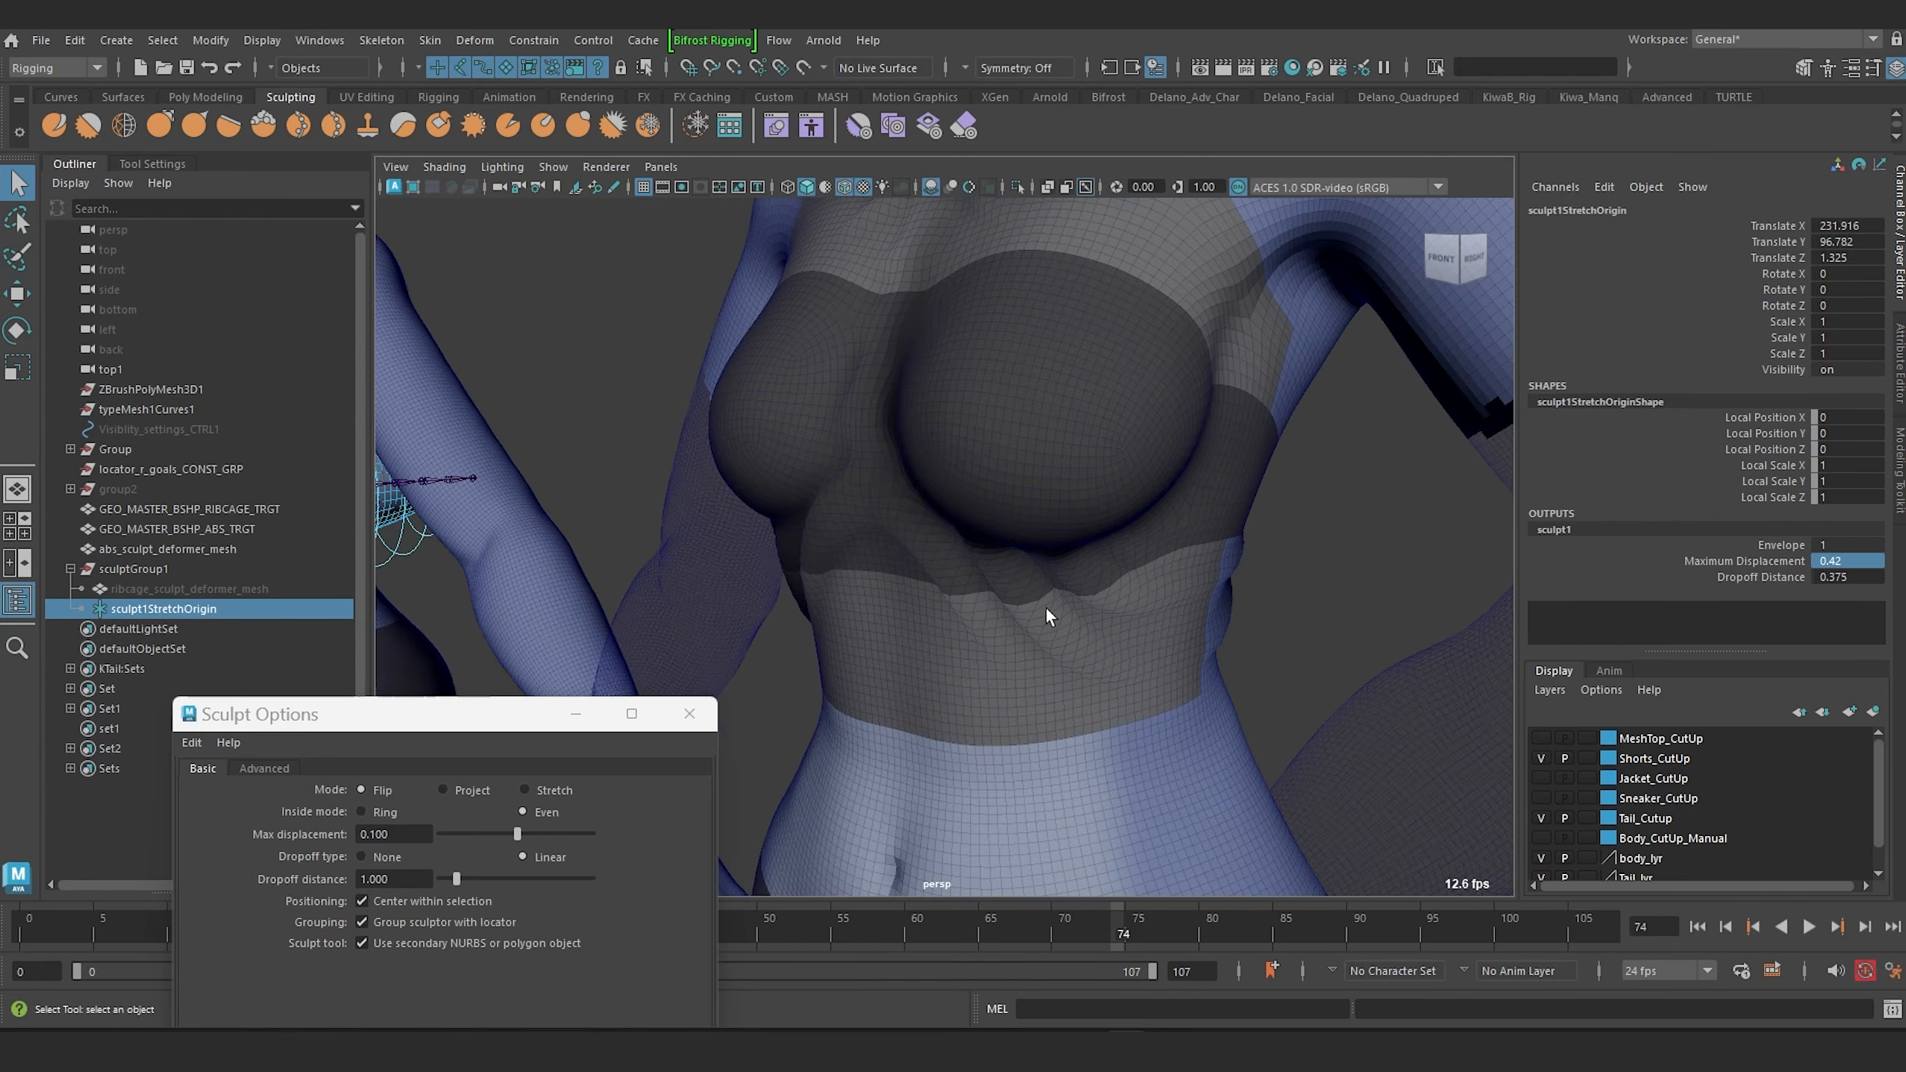
mouse_move(1046, 613)
left_mouse_down("alt")
mouse_move(1034, 532)
mouse_move(1174, 557)
mouse_move(1206, 574)
mouse_move(1178, 651)
mouse_move(999, 574)
mouse_move(1047, 541)
mouse_move(1143, 583)
mouse_move(1101, 625)
mouse_move(1200, 426)
mouse_move(1045, 629)
mouse_move(940, 605)
mouse_move(1170, 601)
left_mouse_up("alt")
scroll(1047, 631, "down", 6)
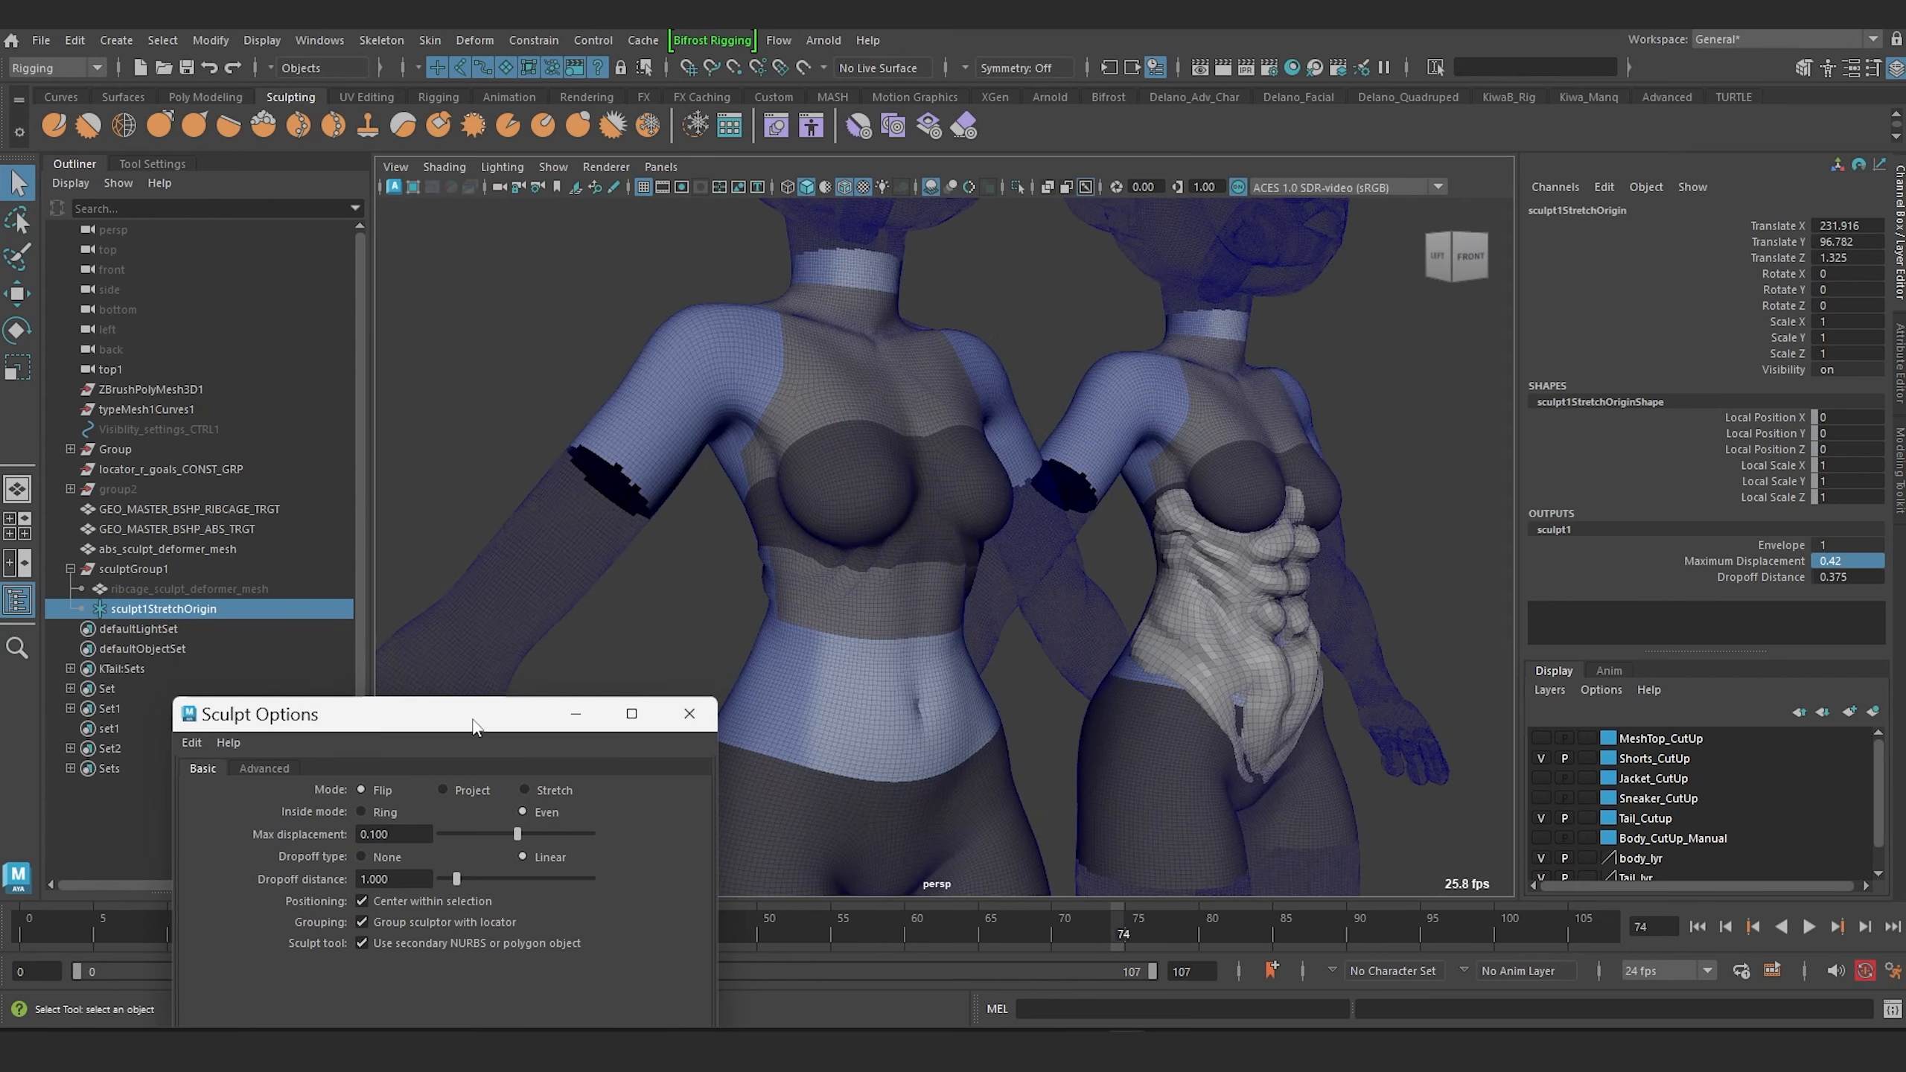
mouse_move(471, 720)
left_mouse_down()
mouse_move(444, 609)
mouse_move(449, 736)
left_mouse_up()
left_click_drag(998, 585, 783, 579, "alt")
scroll(941, 526, "up", 6)
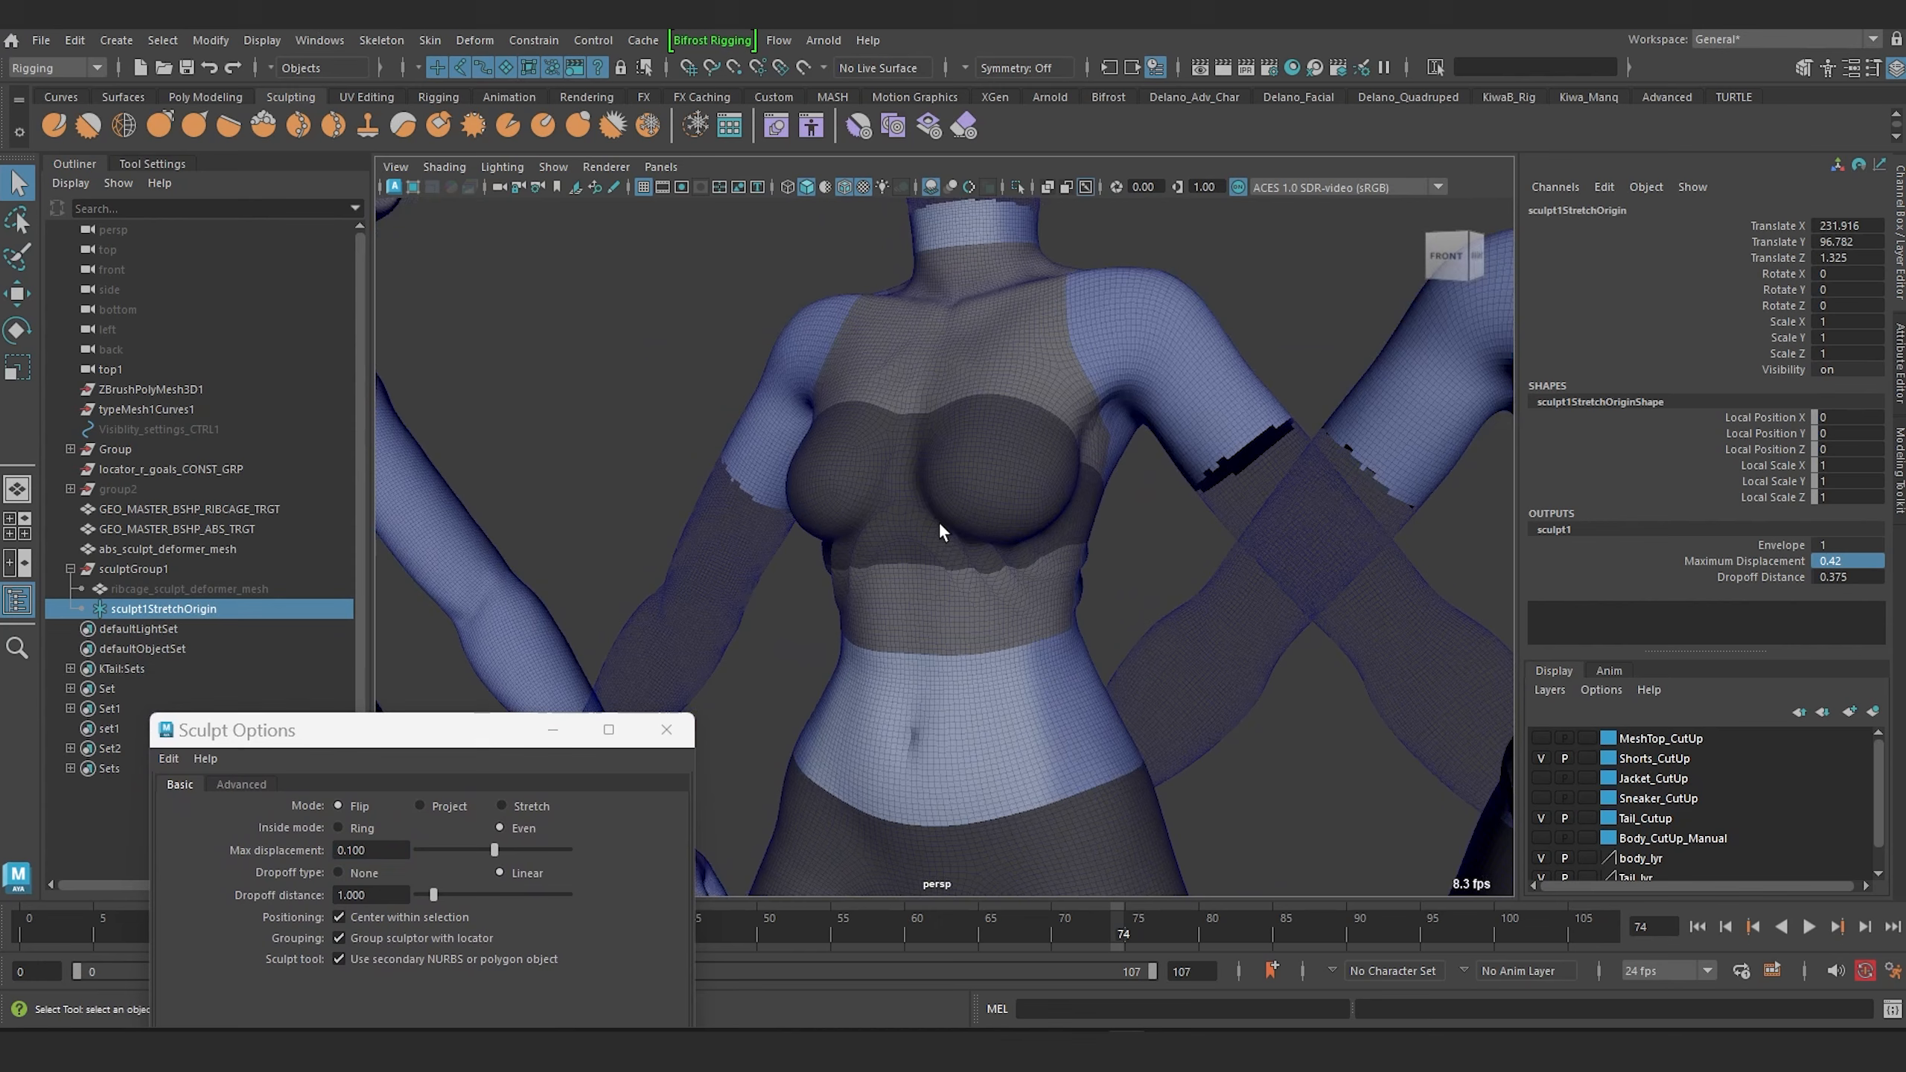
mouse_move(945, 532)
left_mouse_down("alt")
mouse_move(915, 557)
mouse_move(882, 539)
mouse_move(932, 541)
left_mouse_up("alt")
scroll(929, 524, "down", 5)
right_click_drag(932, 541, 999, 728, "alt")
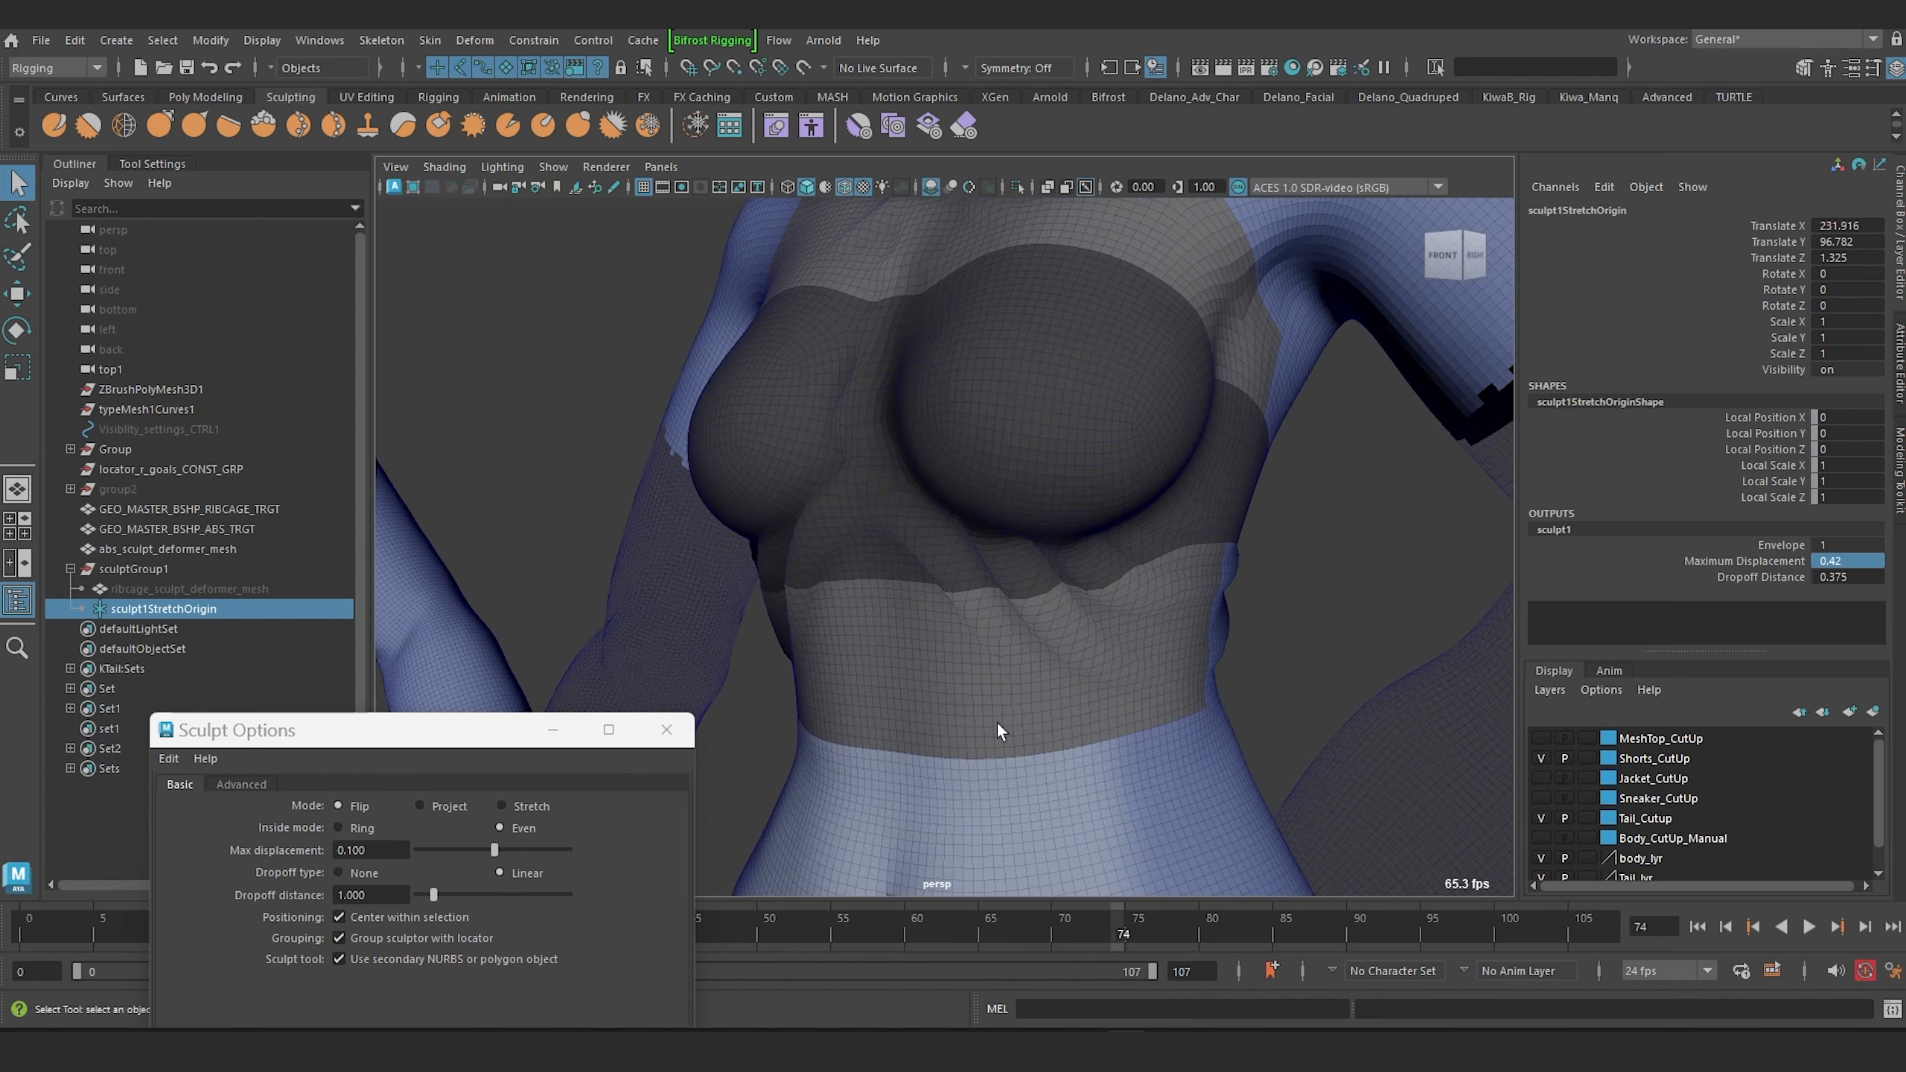
left_click_drag(932, 503, 945, 540, "alt")
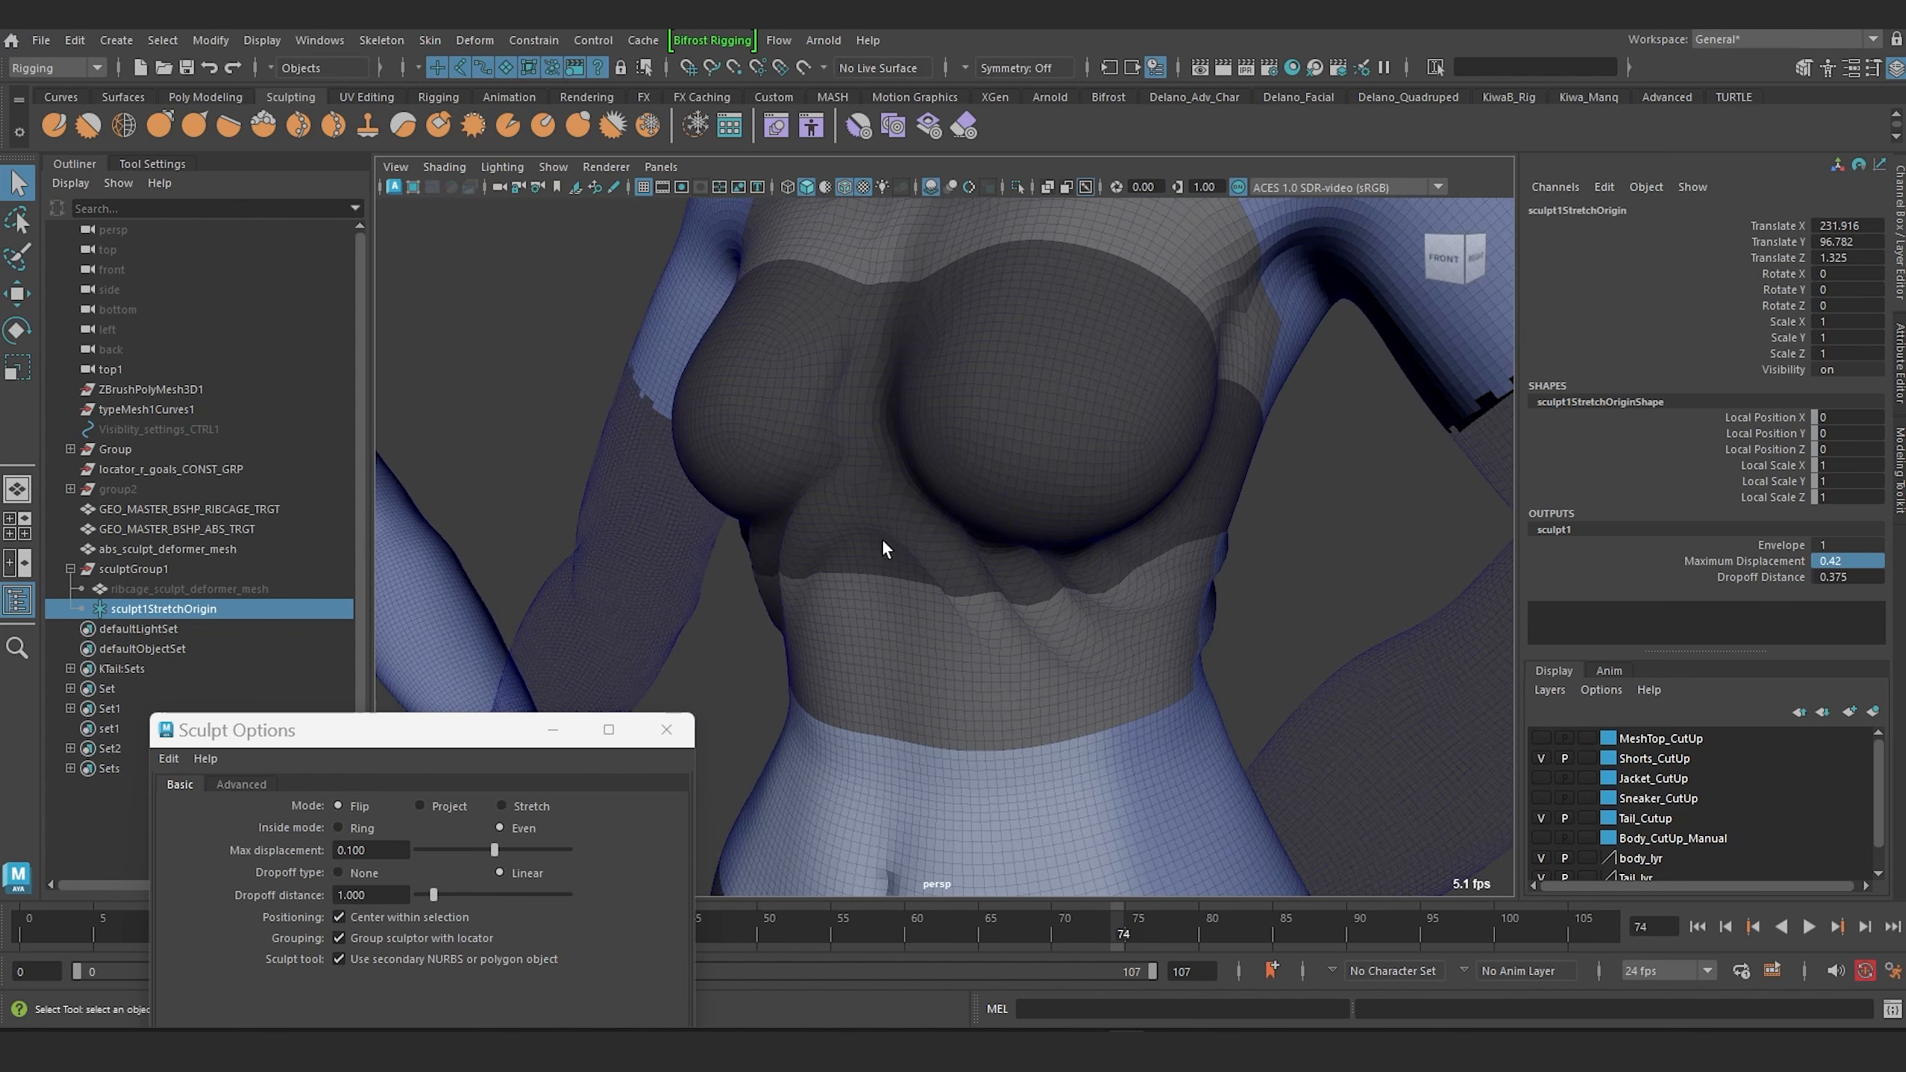
left_click_drag(945, 579, 934, 565, "alt")
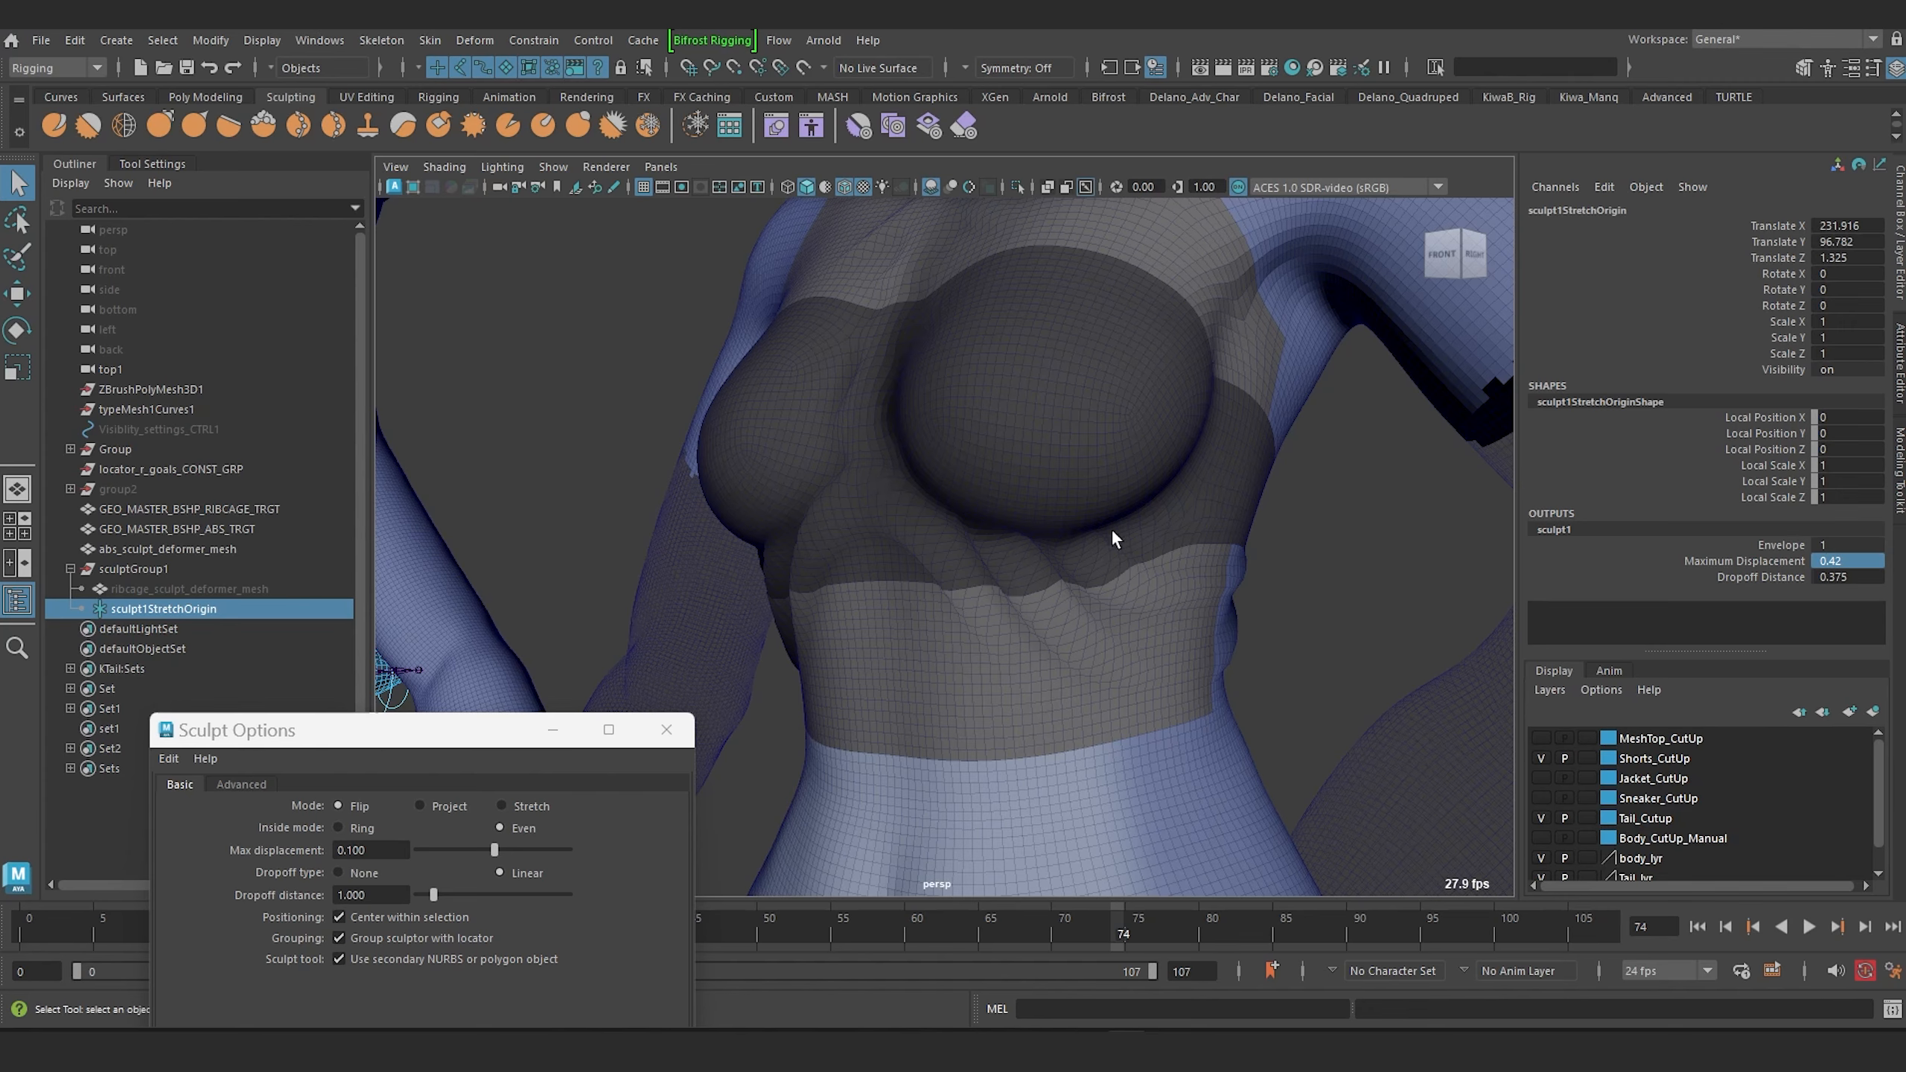
scroll(970, 501, "down", 8)
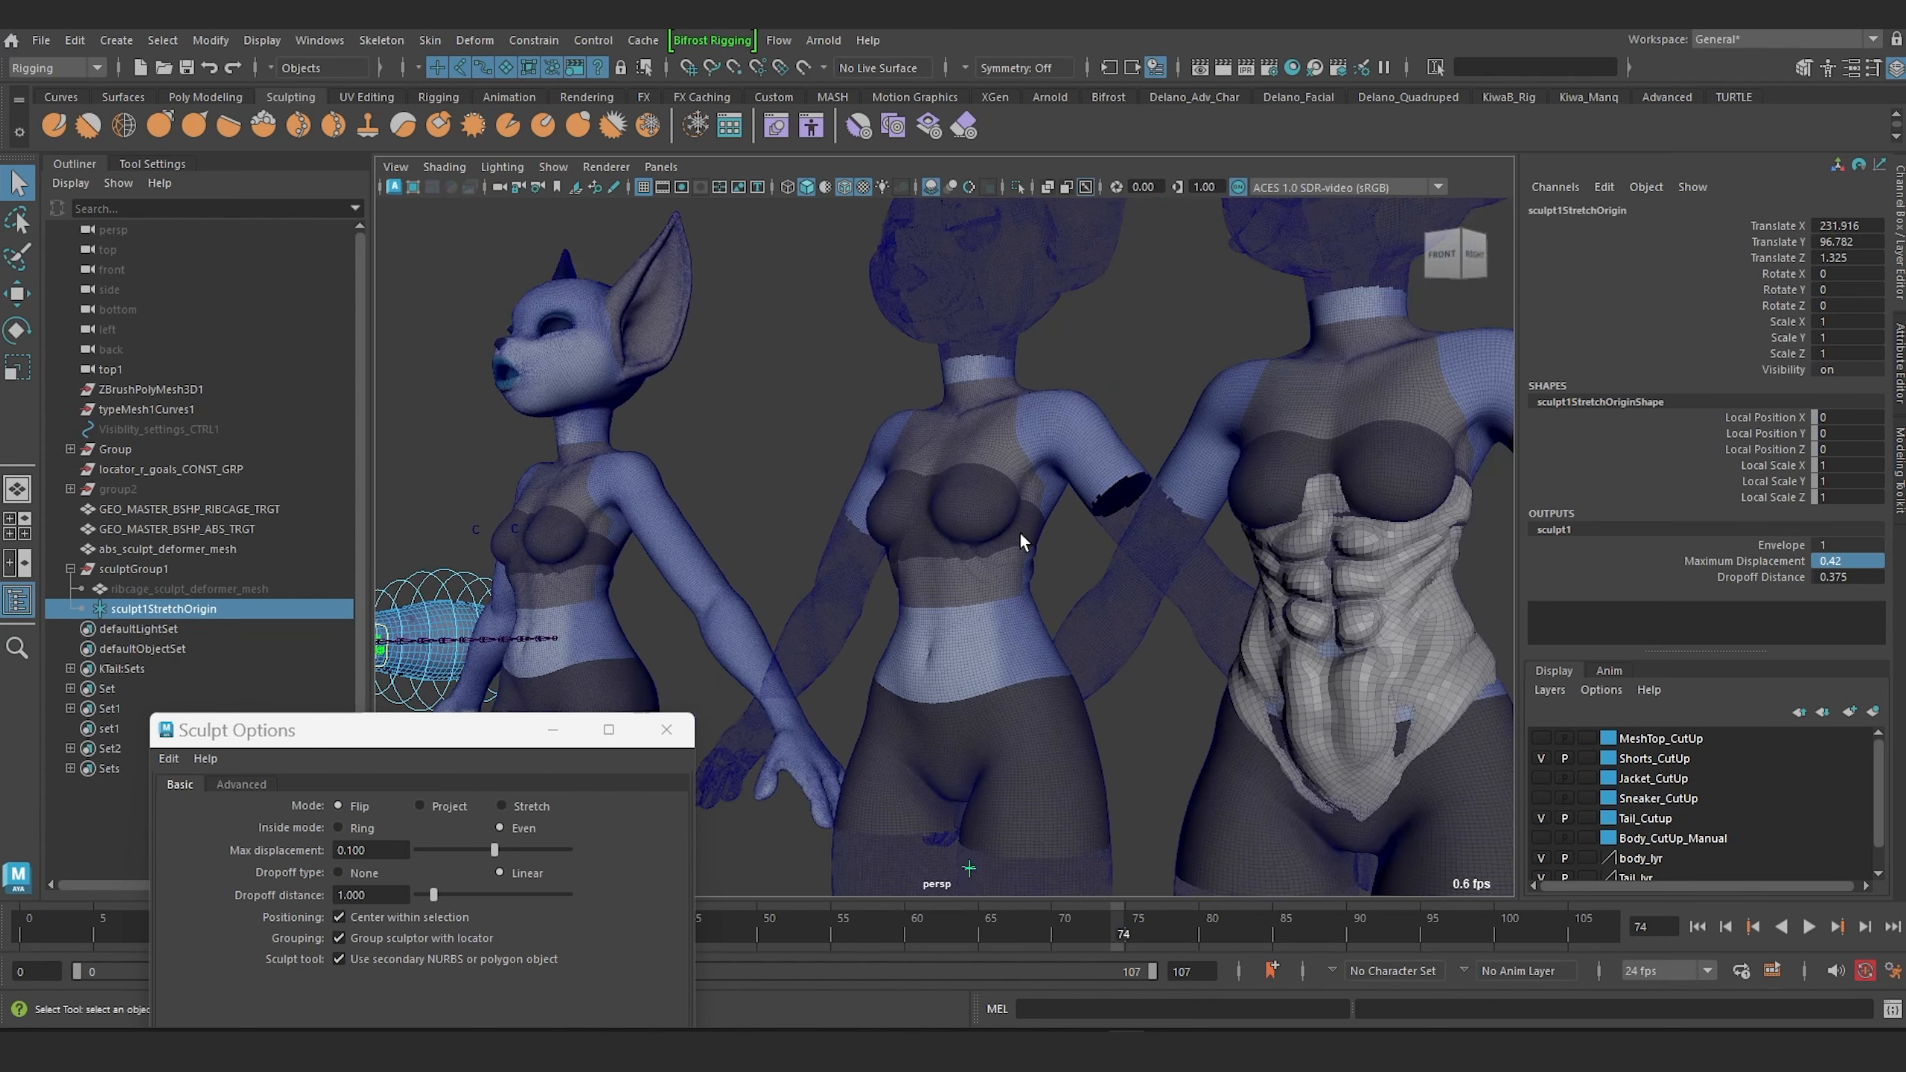
middle_click_drag(953, 538, 750, 517, "alt")
scroll(975, 570, "up", 4)
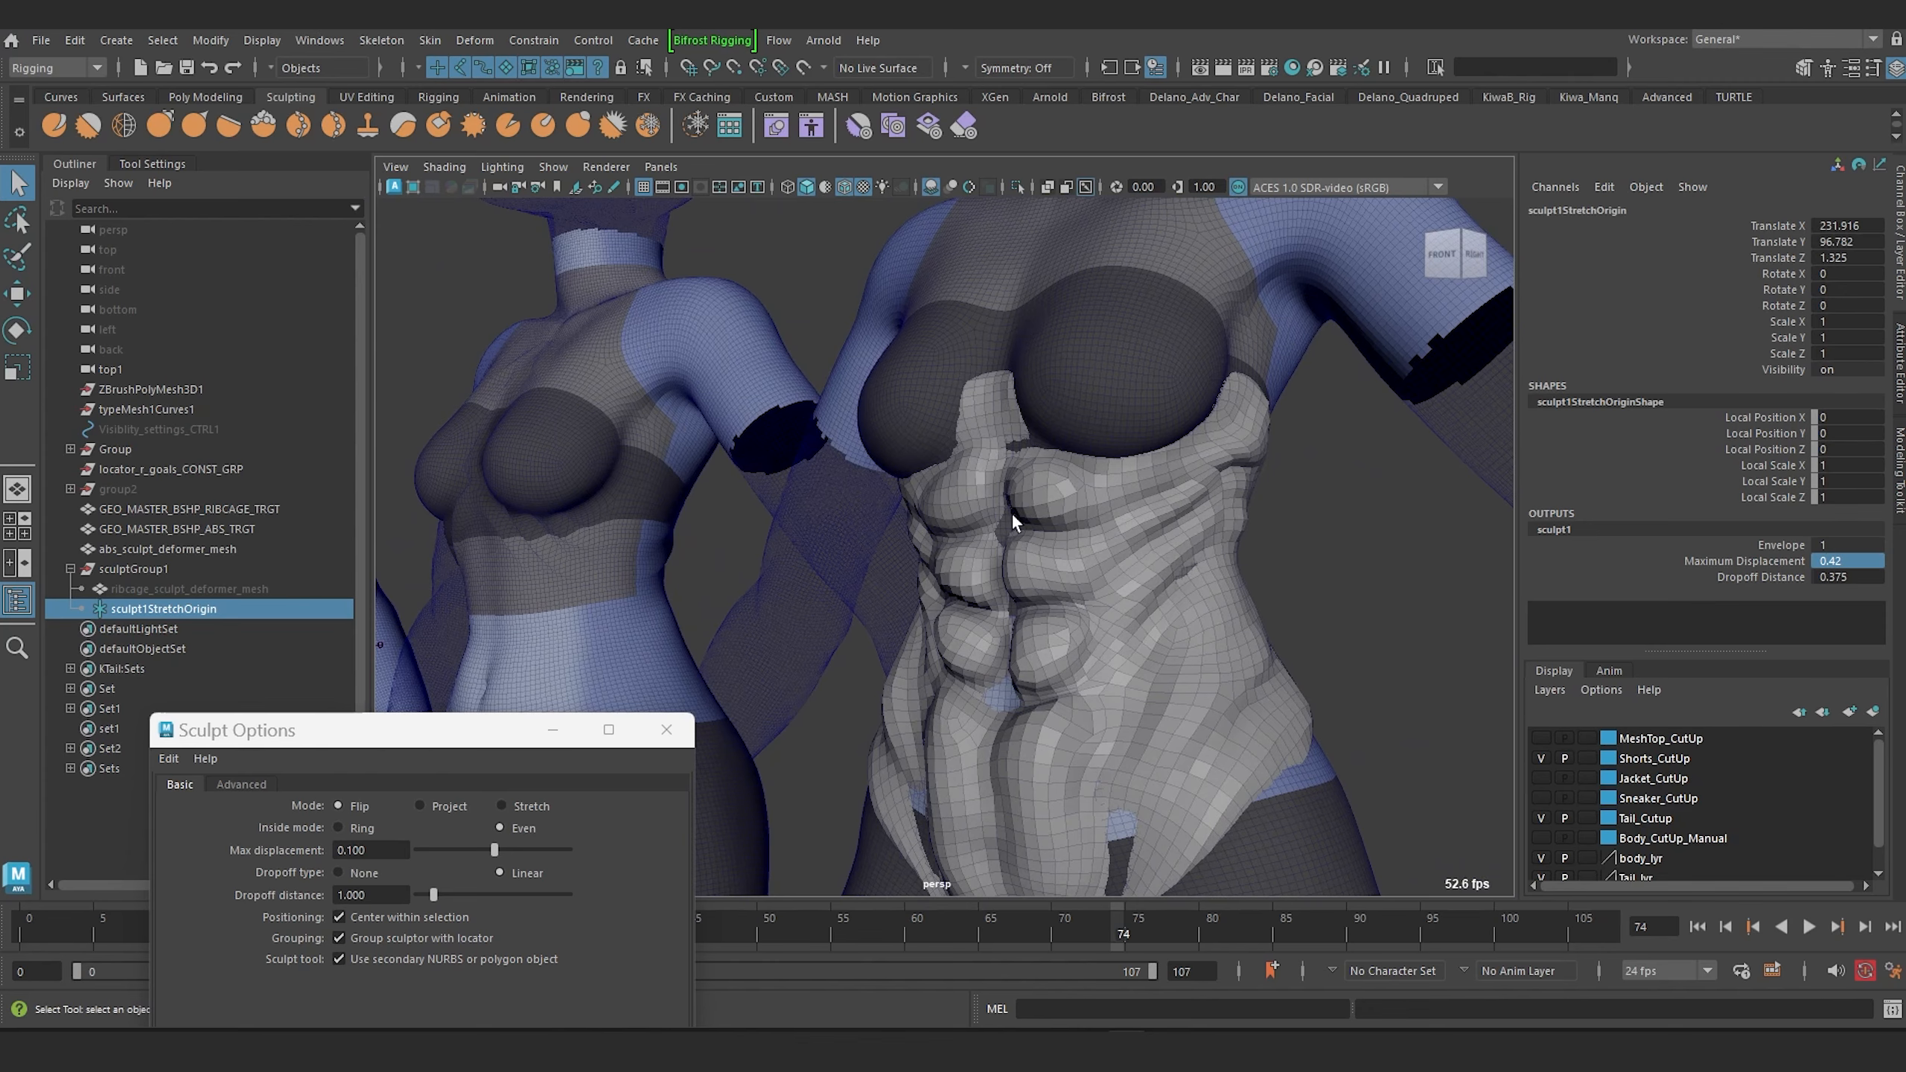
middle_click_drag(877, 473, 999, 489, "alt")
scroll(991, 493, "down", 2)
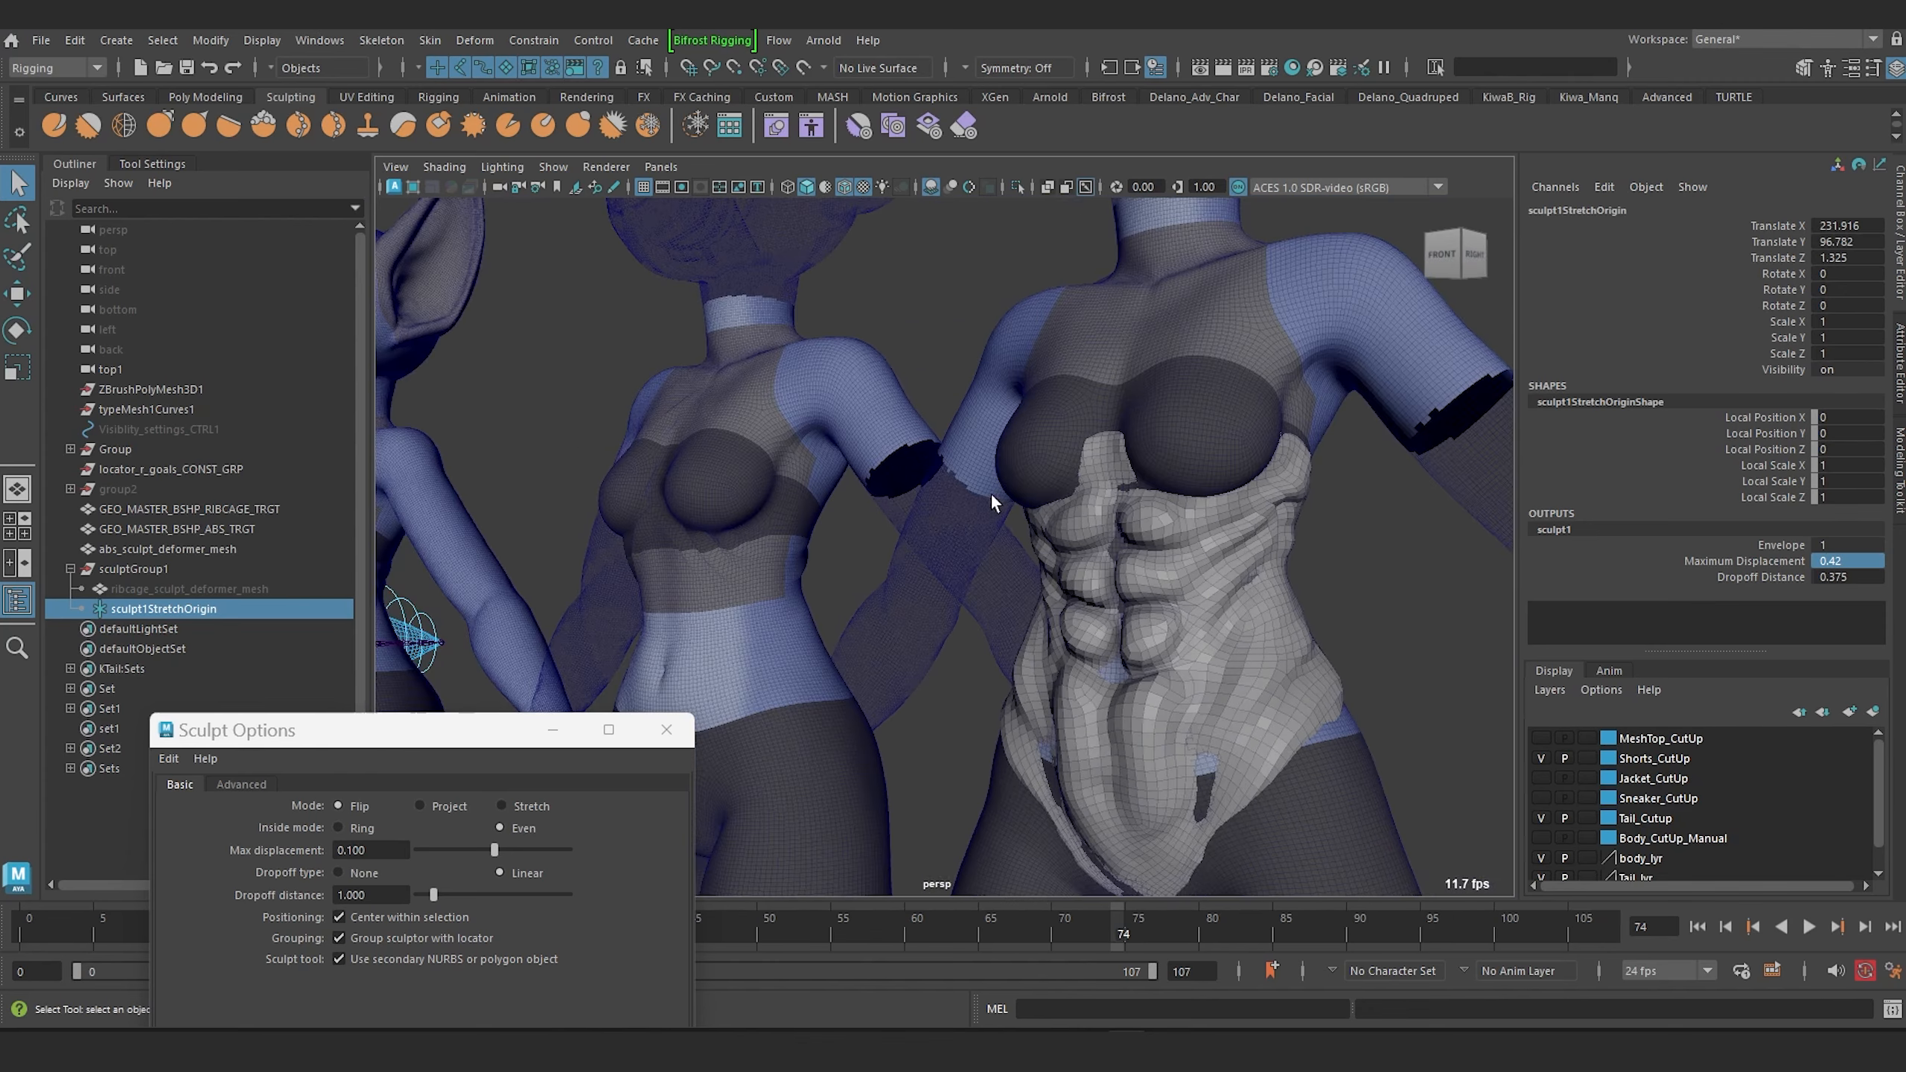
Select the body mesh and open the list of all its input operations.
left_click_drag(990, 492, 848, 554, "alt")
middle_click_drag(738, 524, 1029, 530, "alt")
right_click_drag(892, 534, 790, 549, "alt")
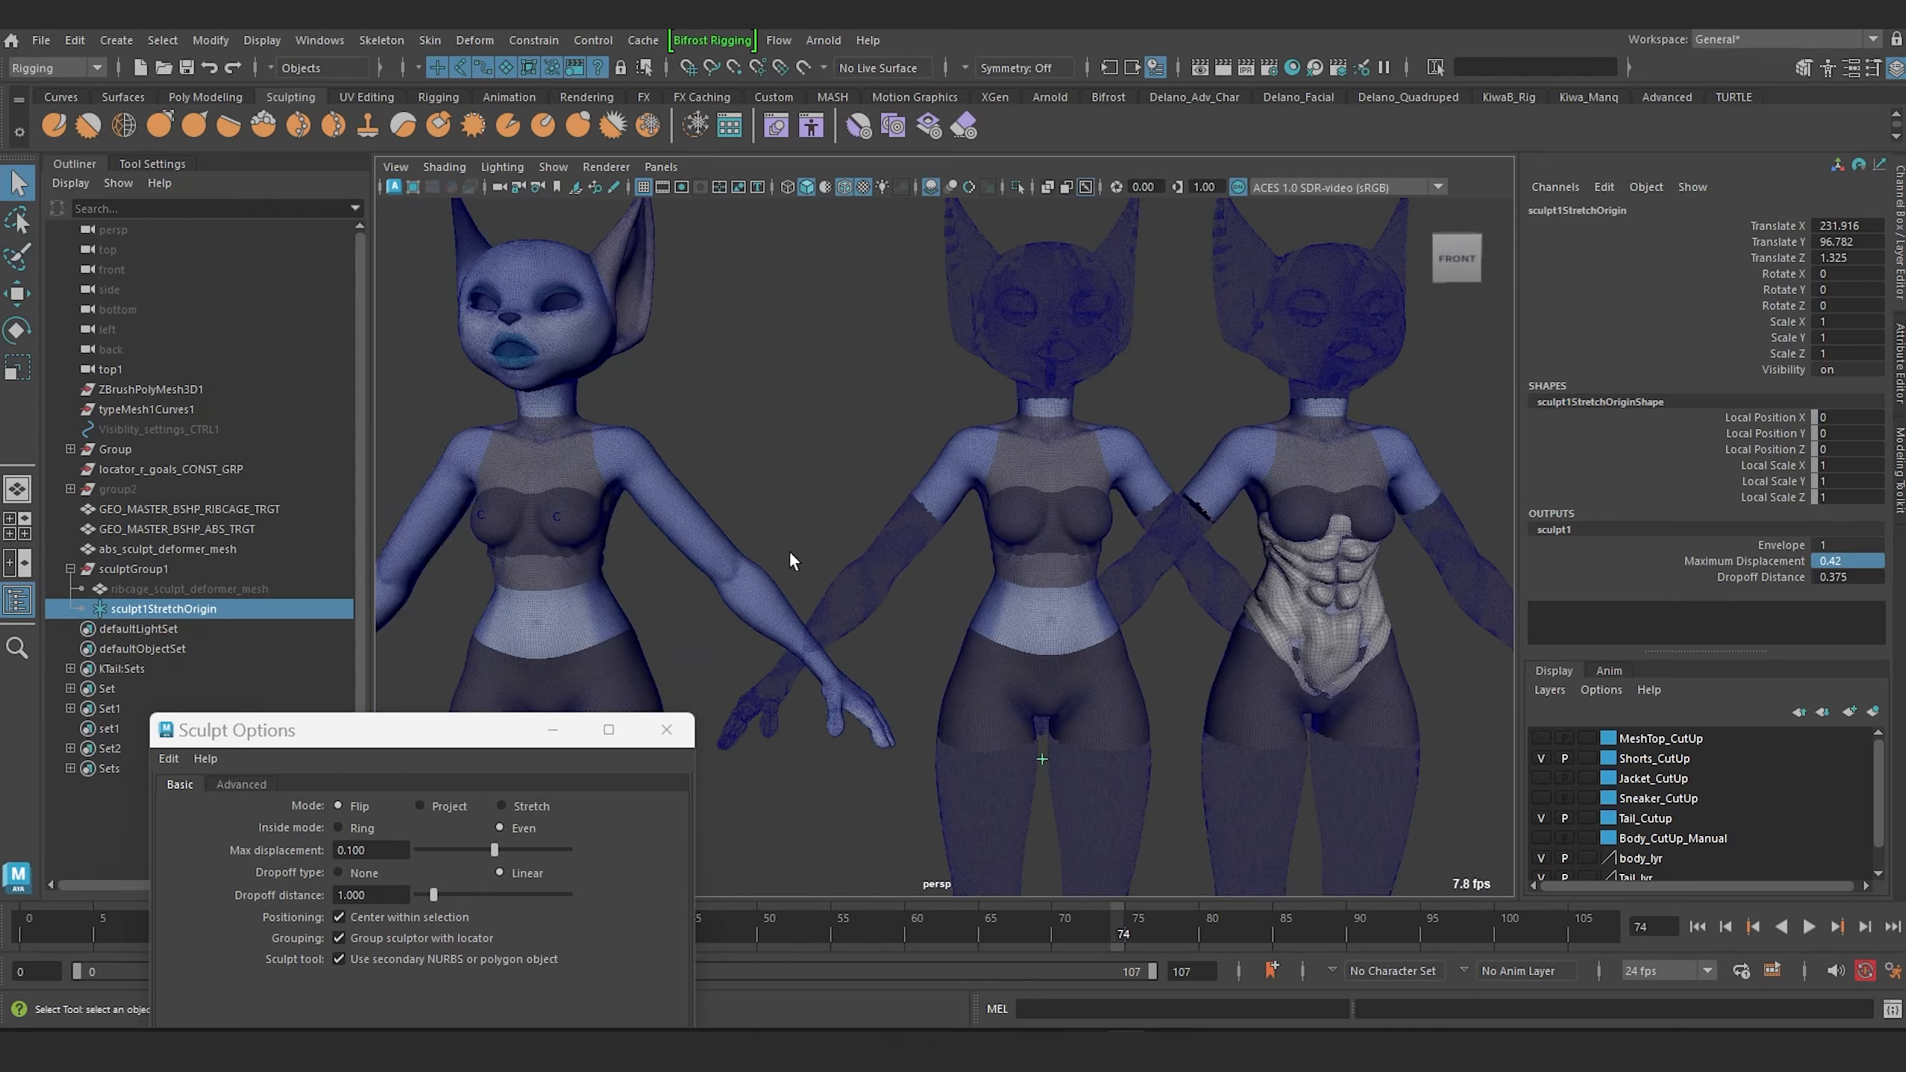
middle_click_drag(789, 549, 1051, 492, "alt")
middle_click_drag(1051, 492, 1232, 513, "alt")
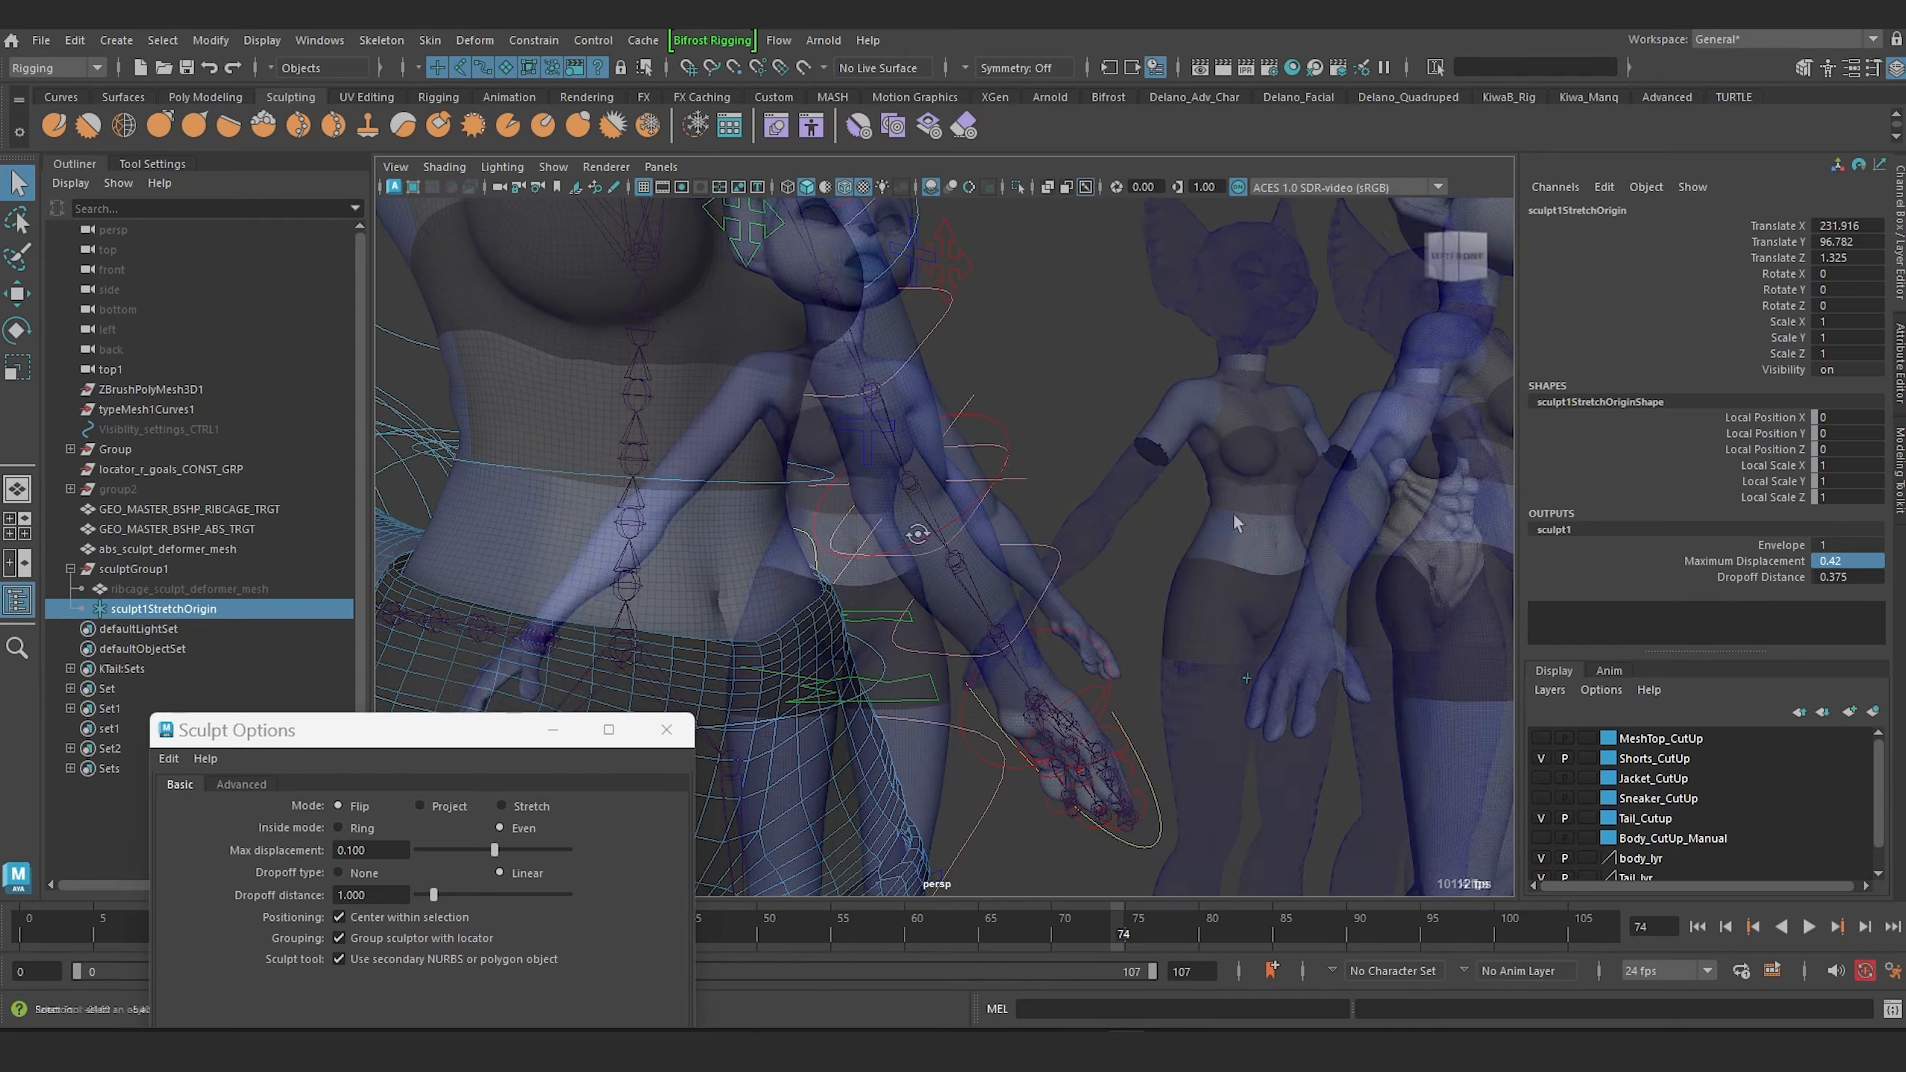
left_click_drag(919, 536, 966, 502, "alt")
mouse_move(965, 502)
right_mouse_down("alt")
mouse_move(974, 520)
mouse_move(964, 473)
mouse_move(960, 492)
right_mouse_up("alt")
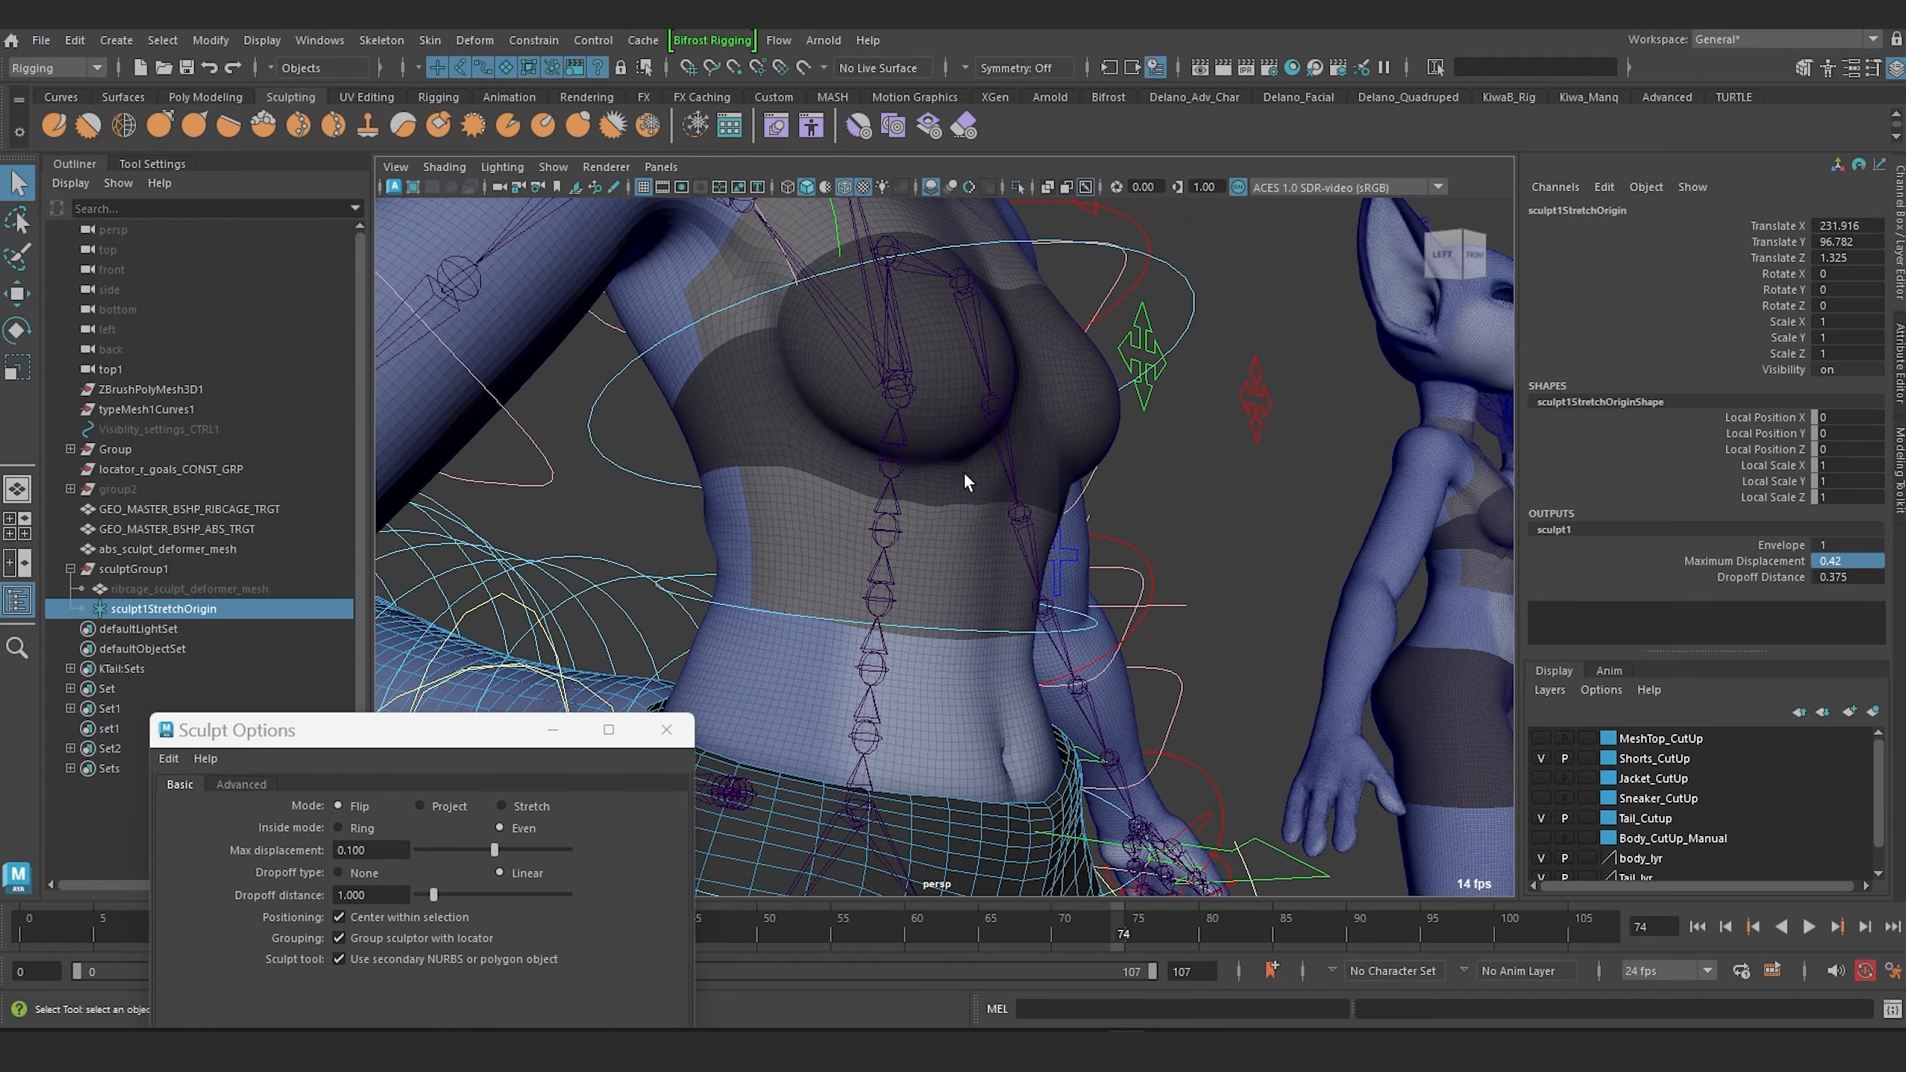
left_click(964, 472)
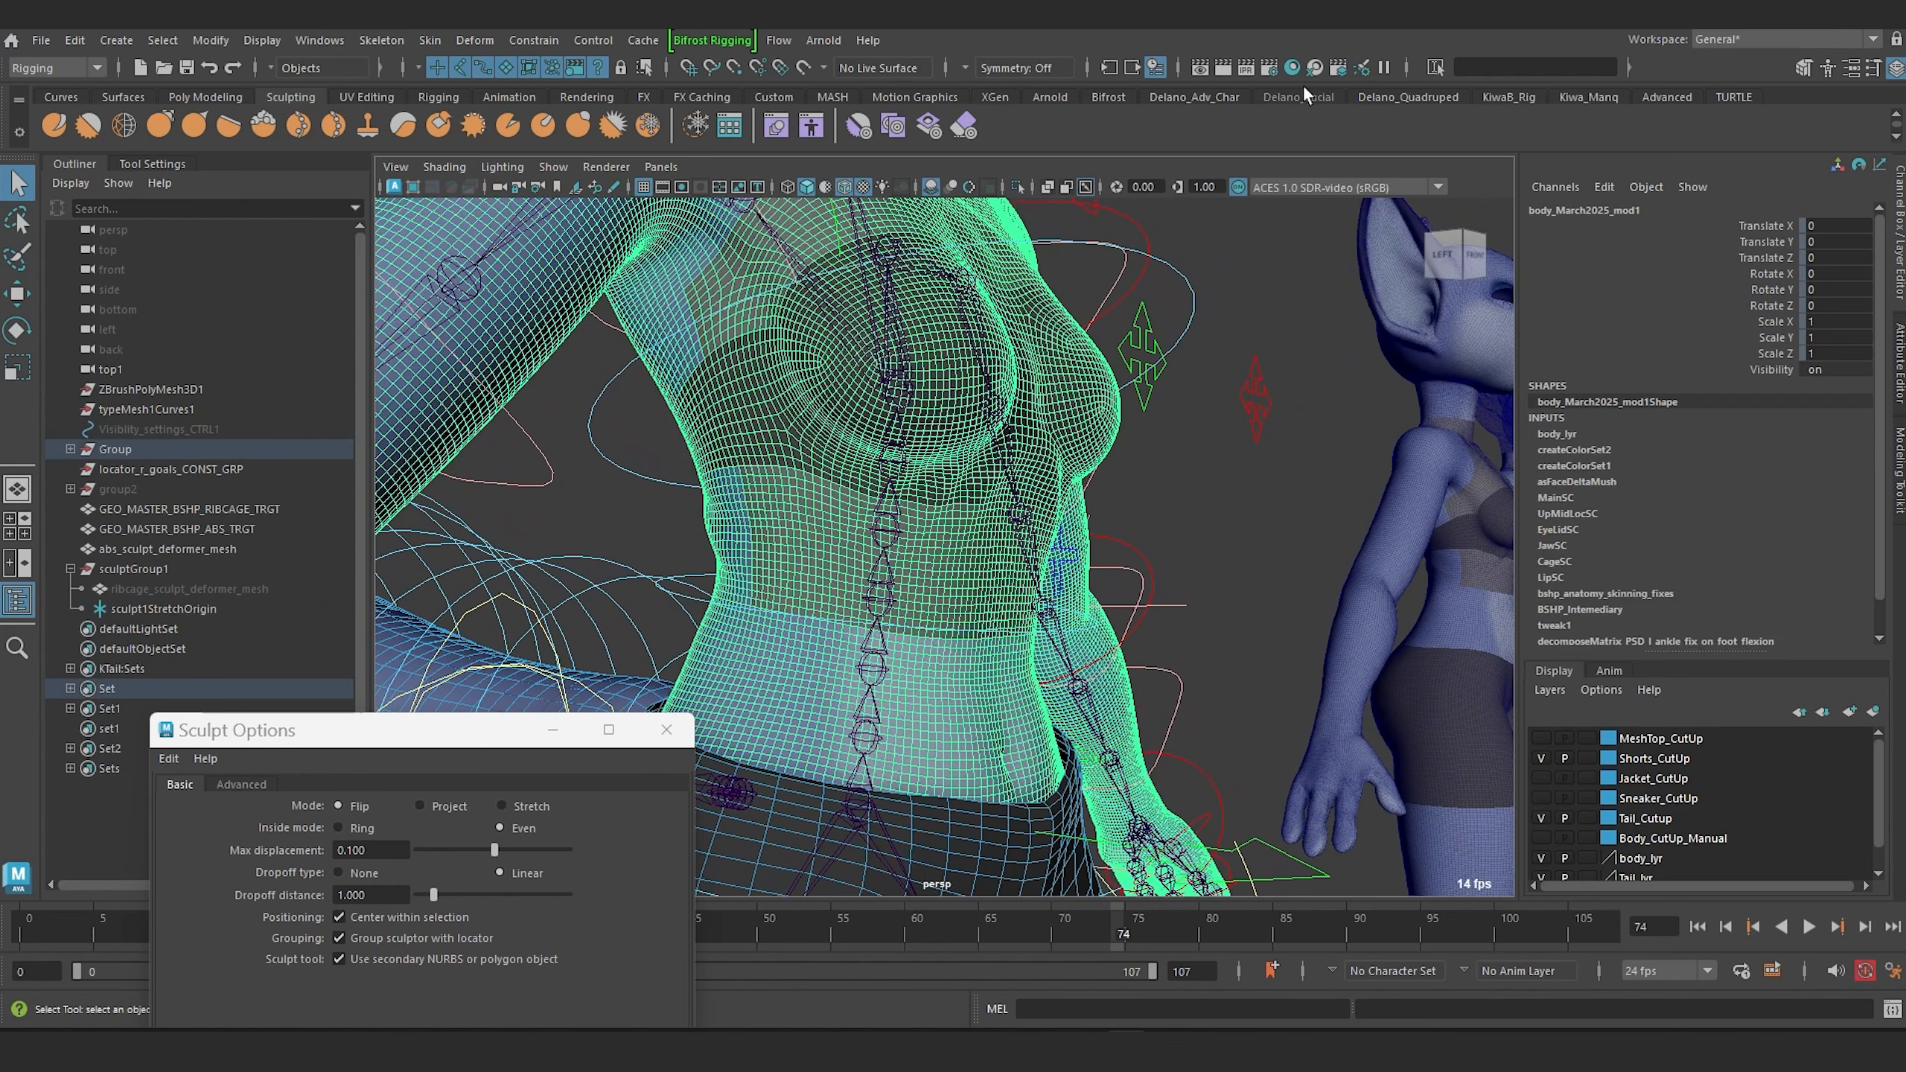
left_click(1155, 67)
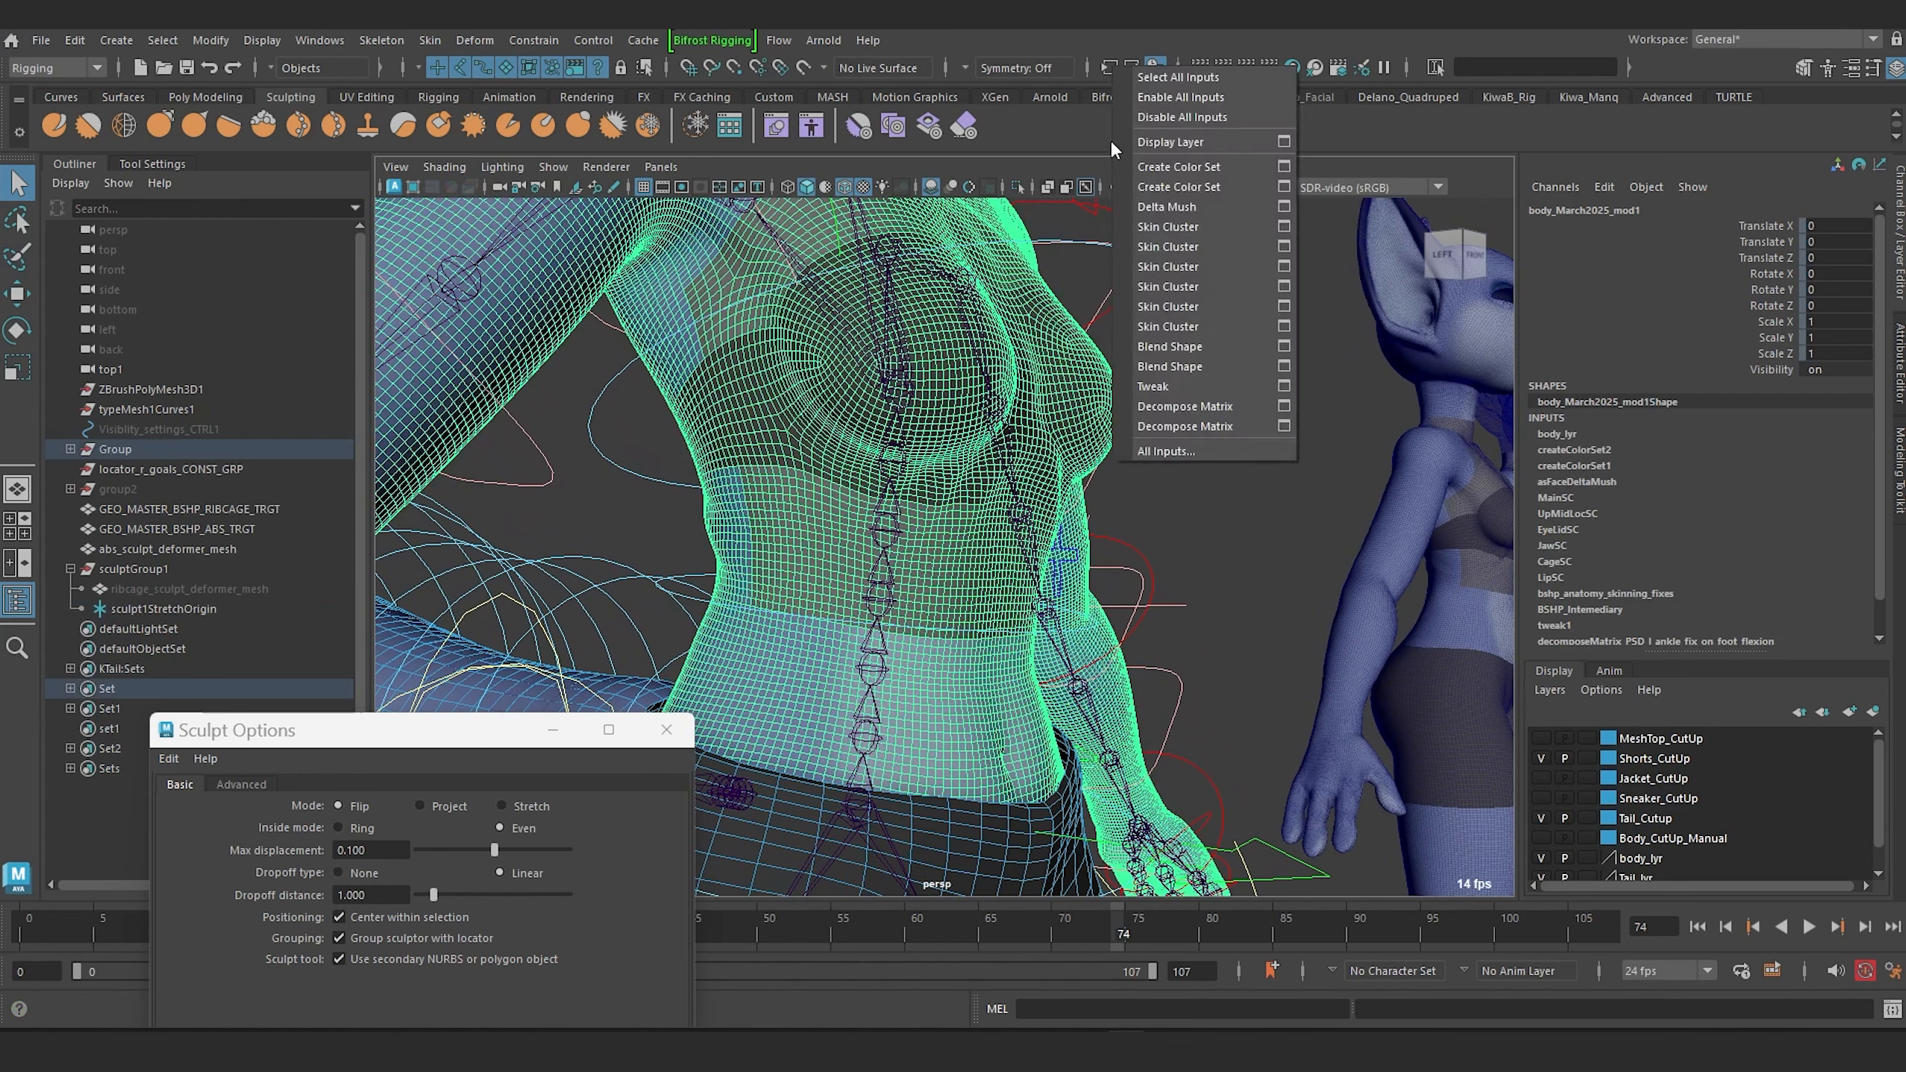
left_click(1200, 450)
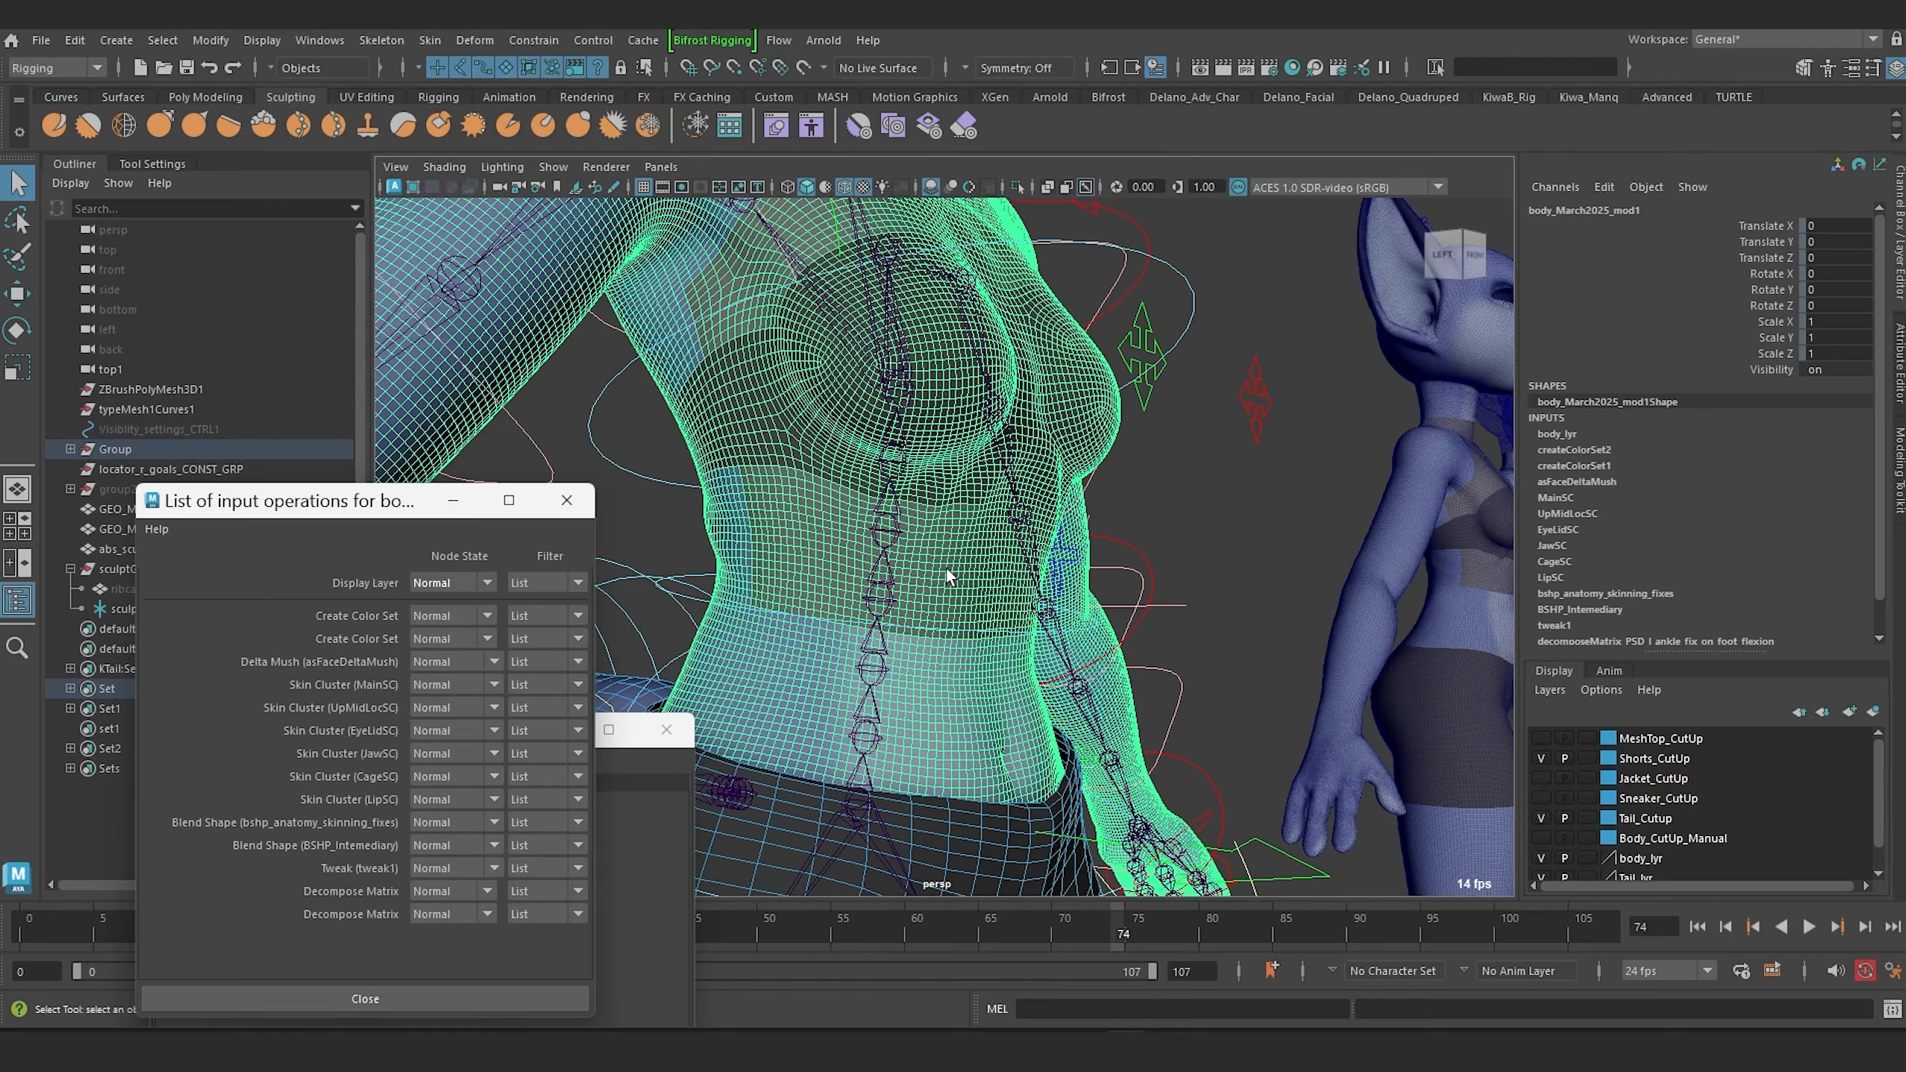
Set the body's asFaceDeltaMush envelope to 0.
scroll(950, 547, "up", 5)
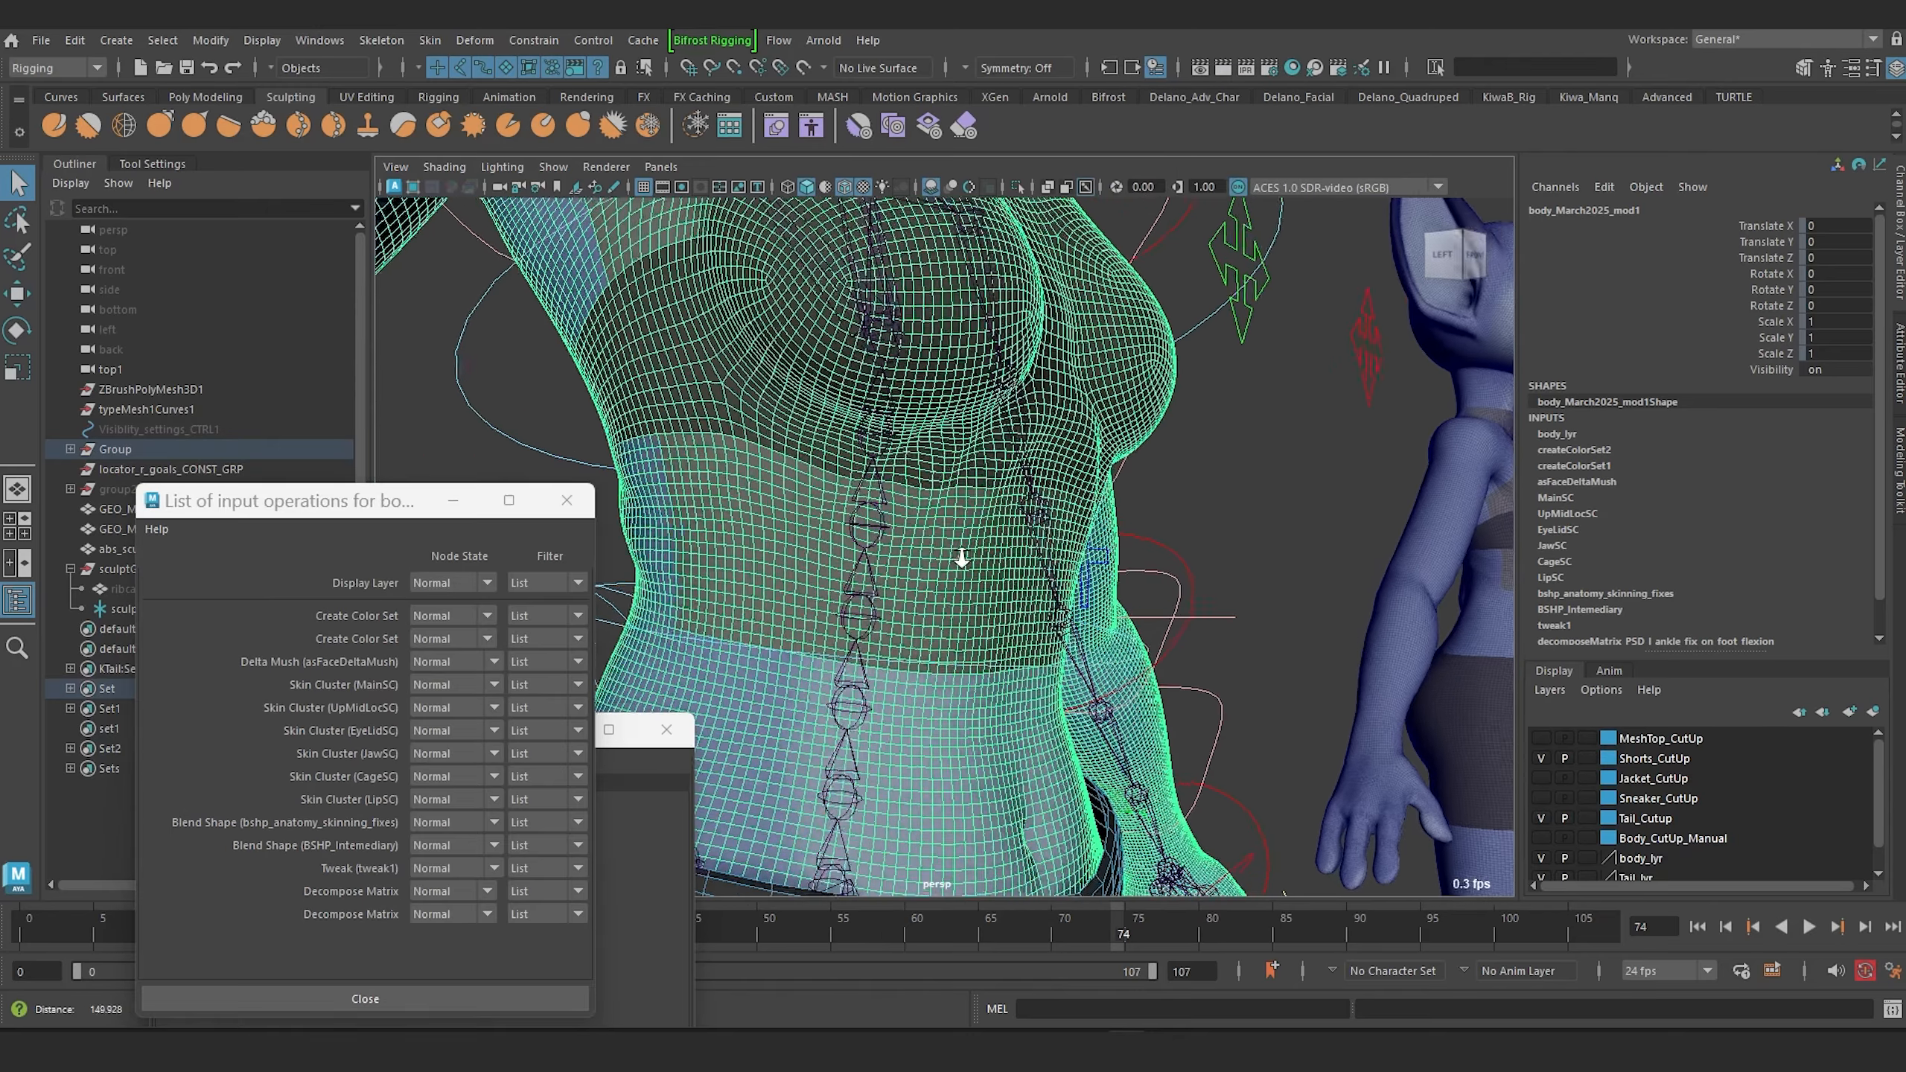
right_click_drag(881, 573, 829, 481, "alt")
middle_click_drag(830, 481, 988, 449, "alt")
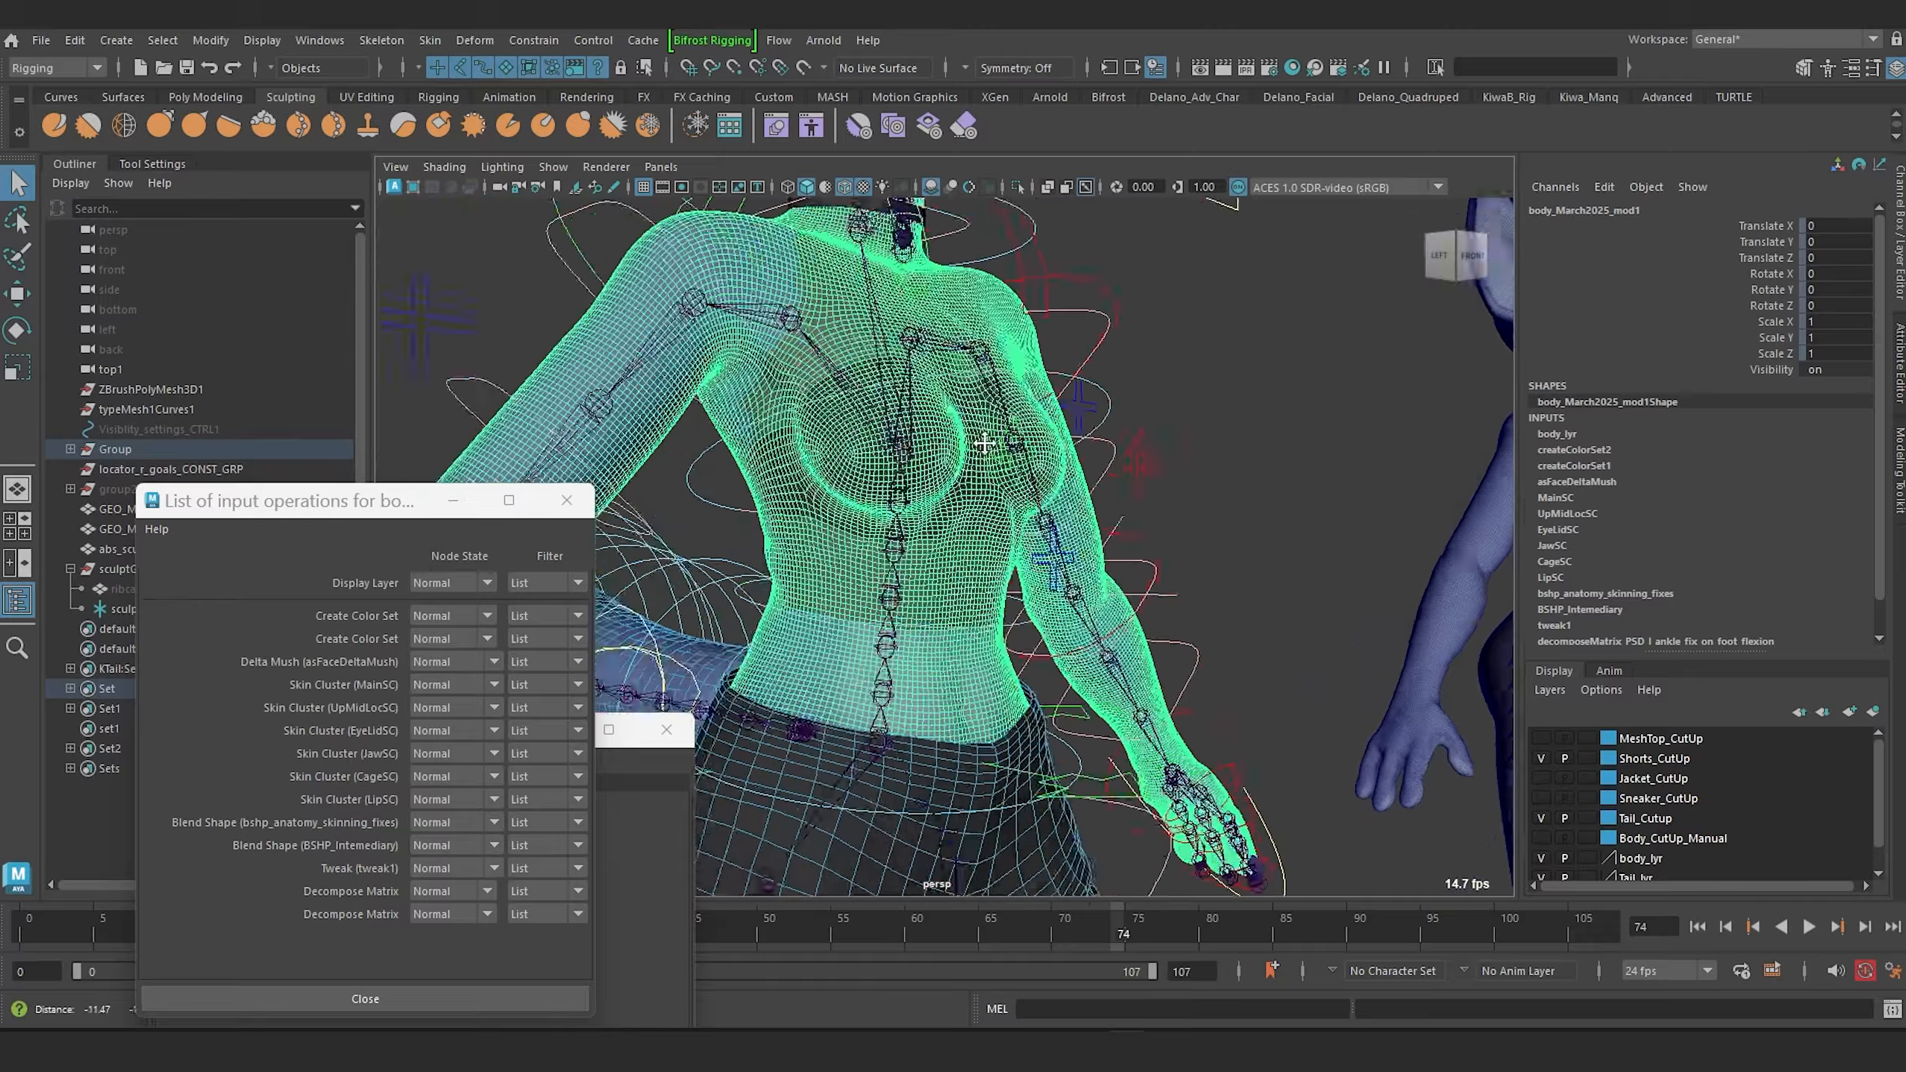
right_click_drag(988, 448, 1025, 602, "alt")
middle_click_drag(1025, 603, 925, 490, "alt")
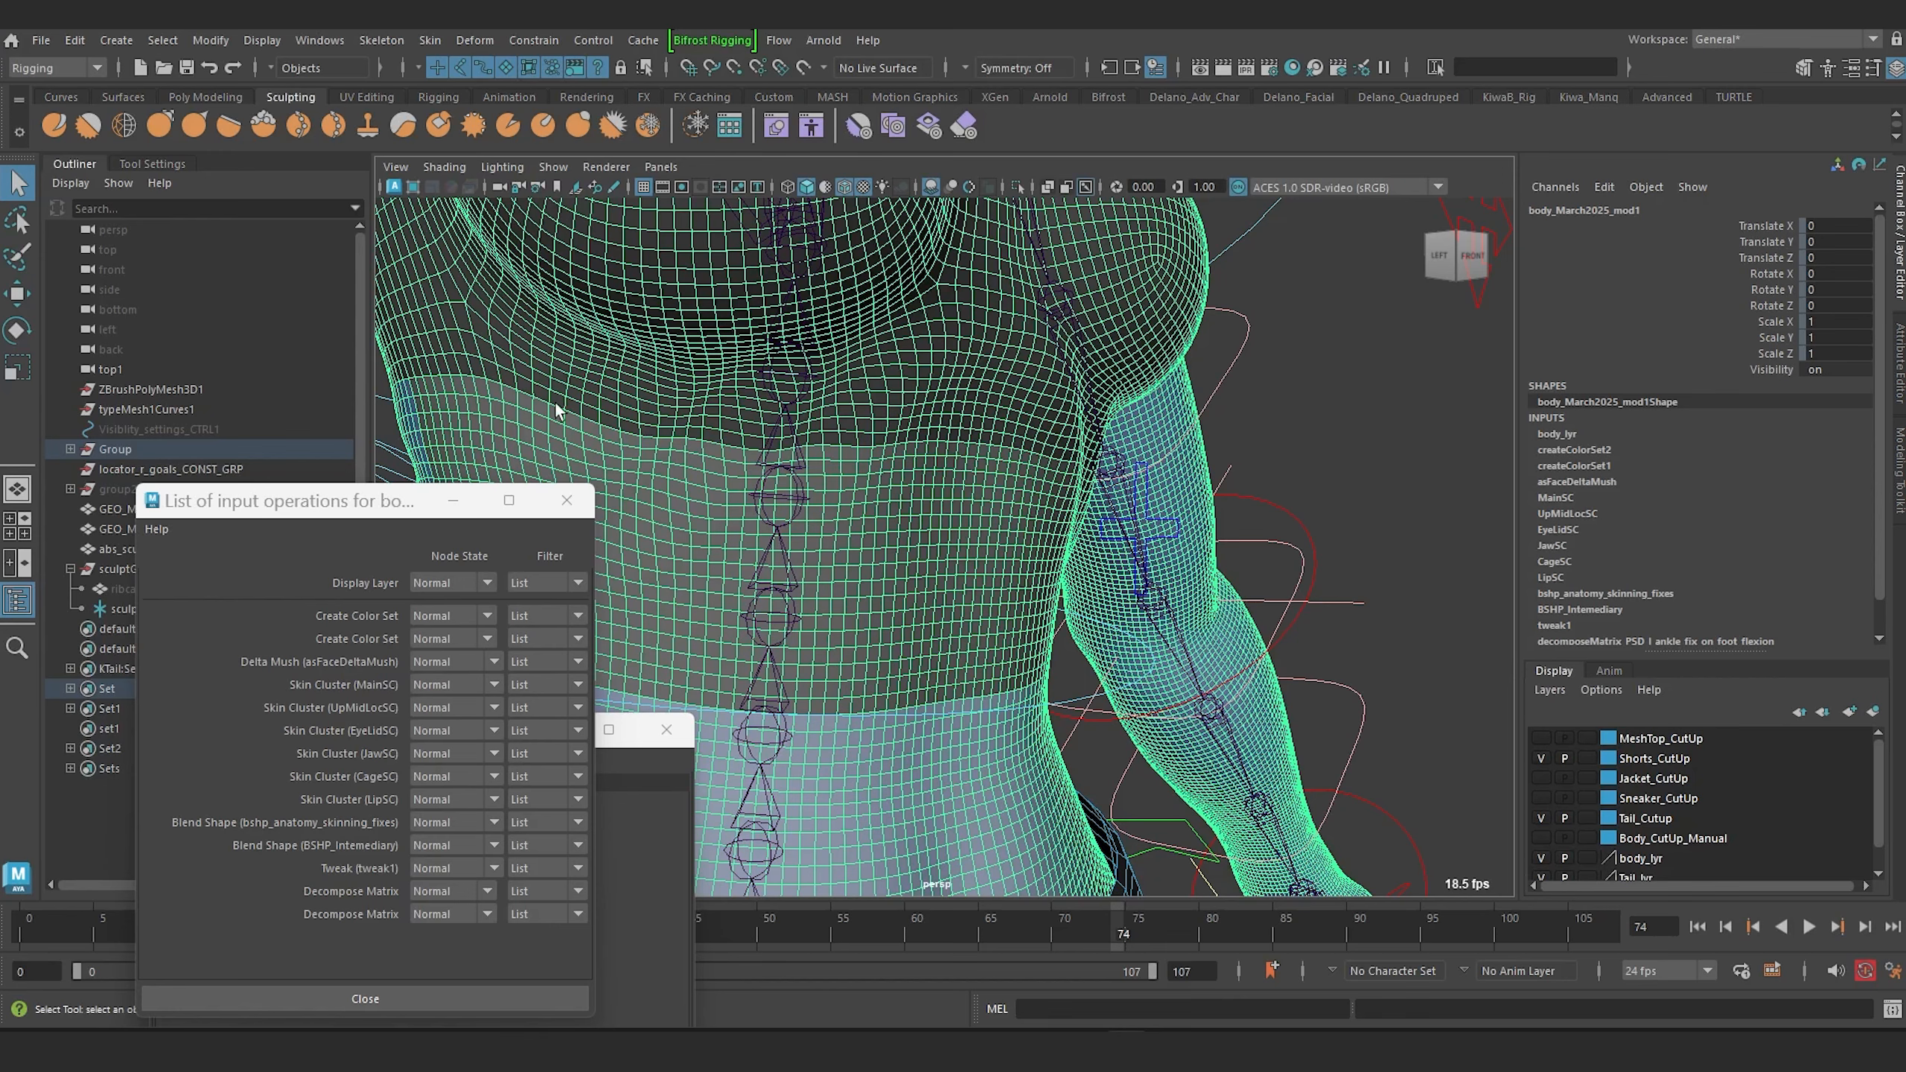
left_click(1573, 483)
double_click(1849, 462)
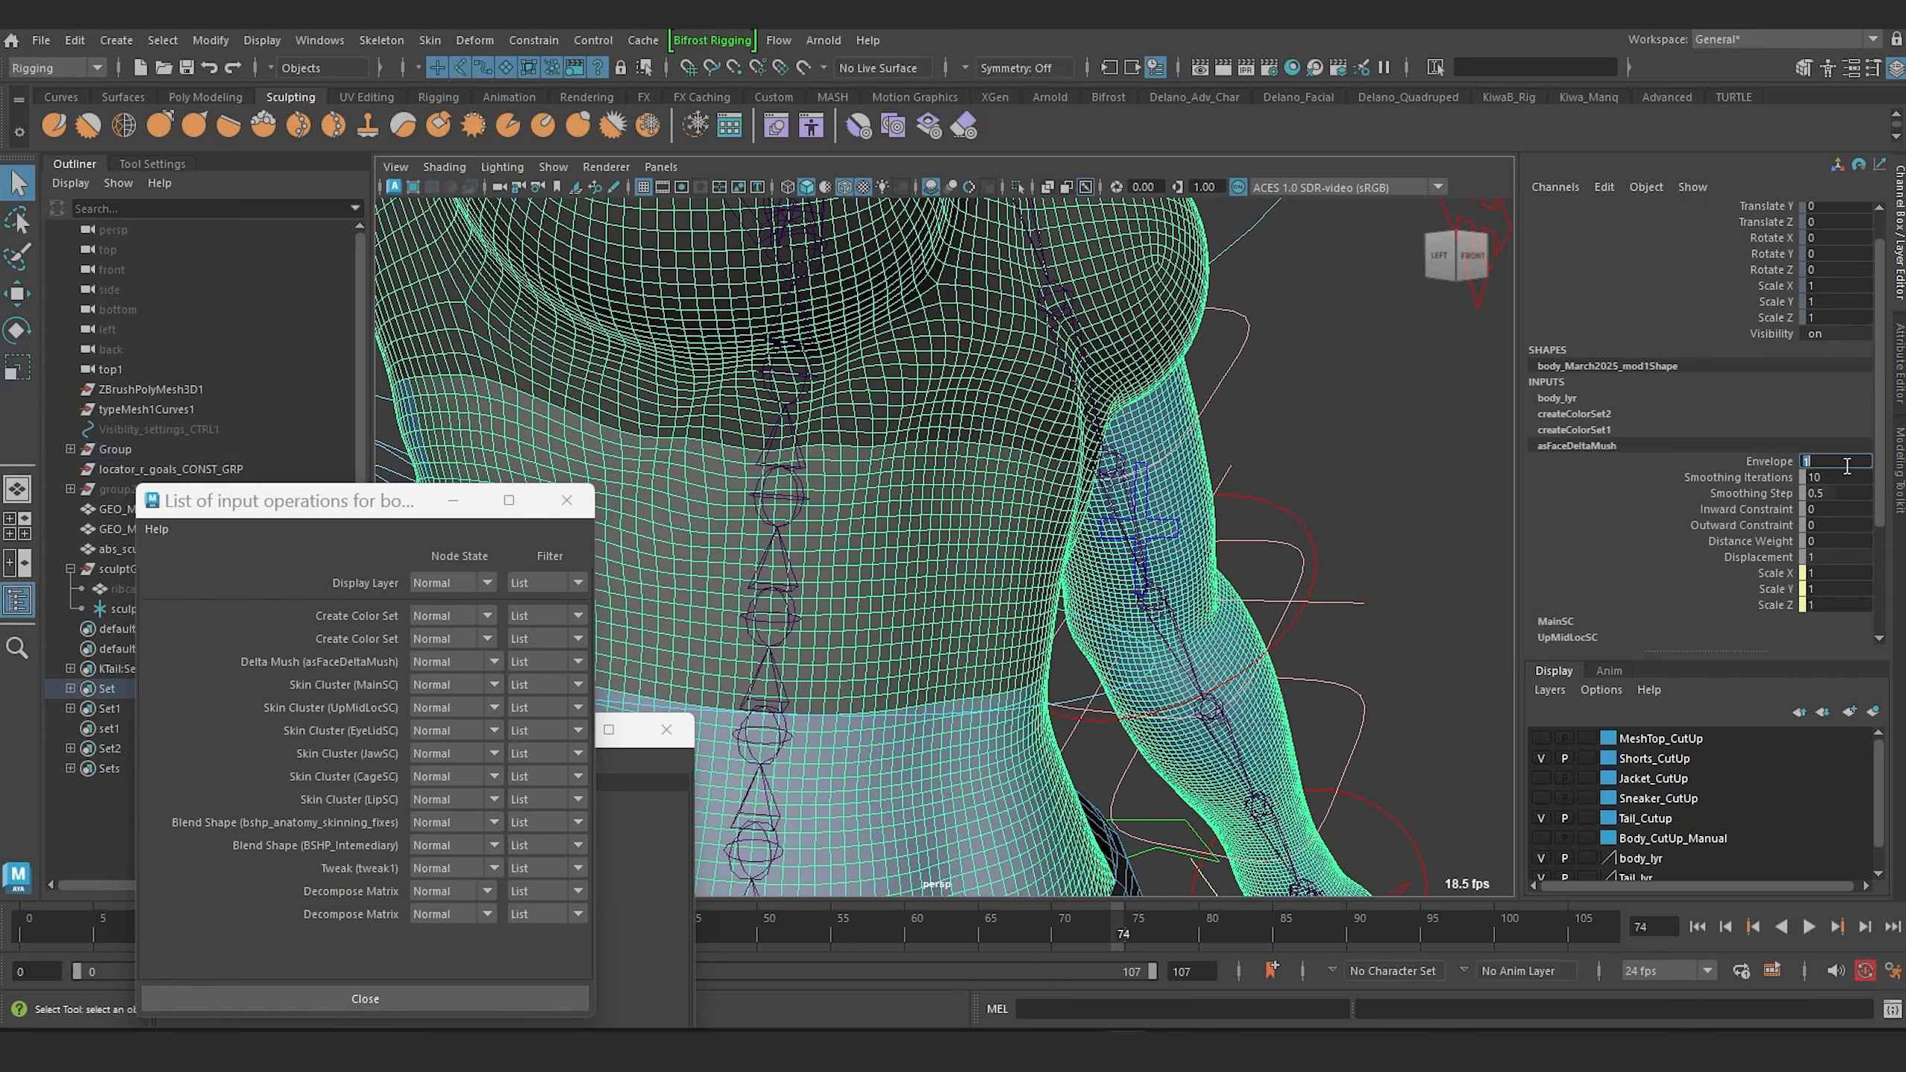
type("0")
key("Return")
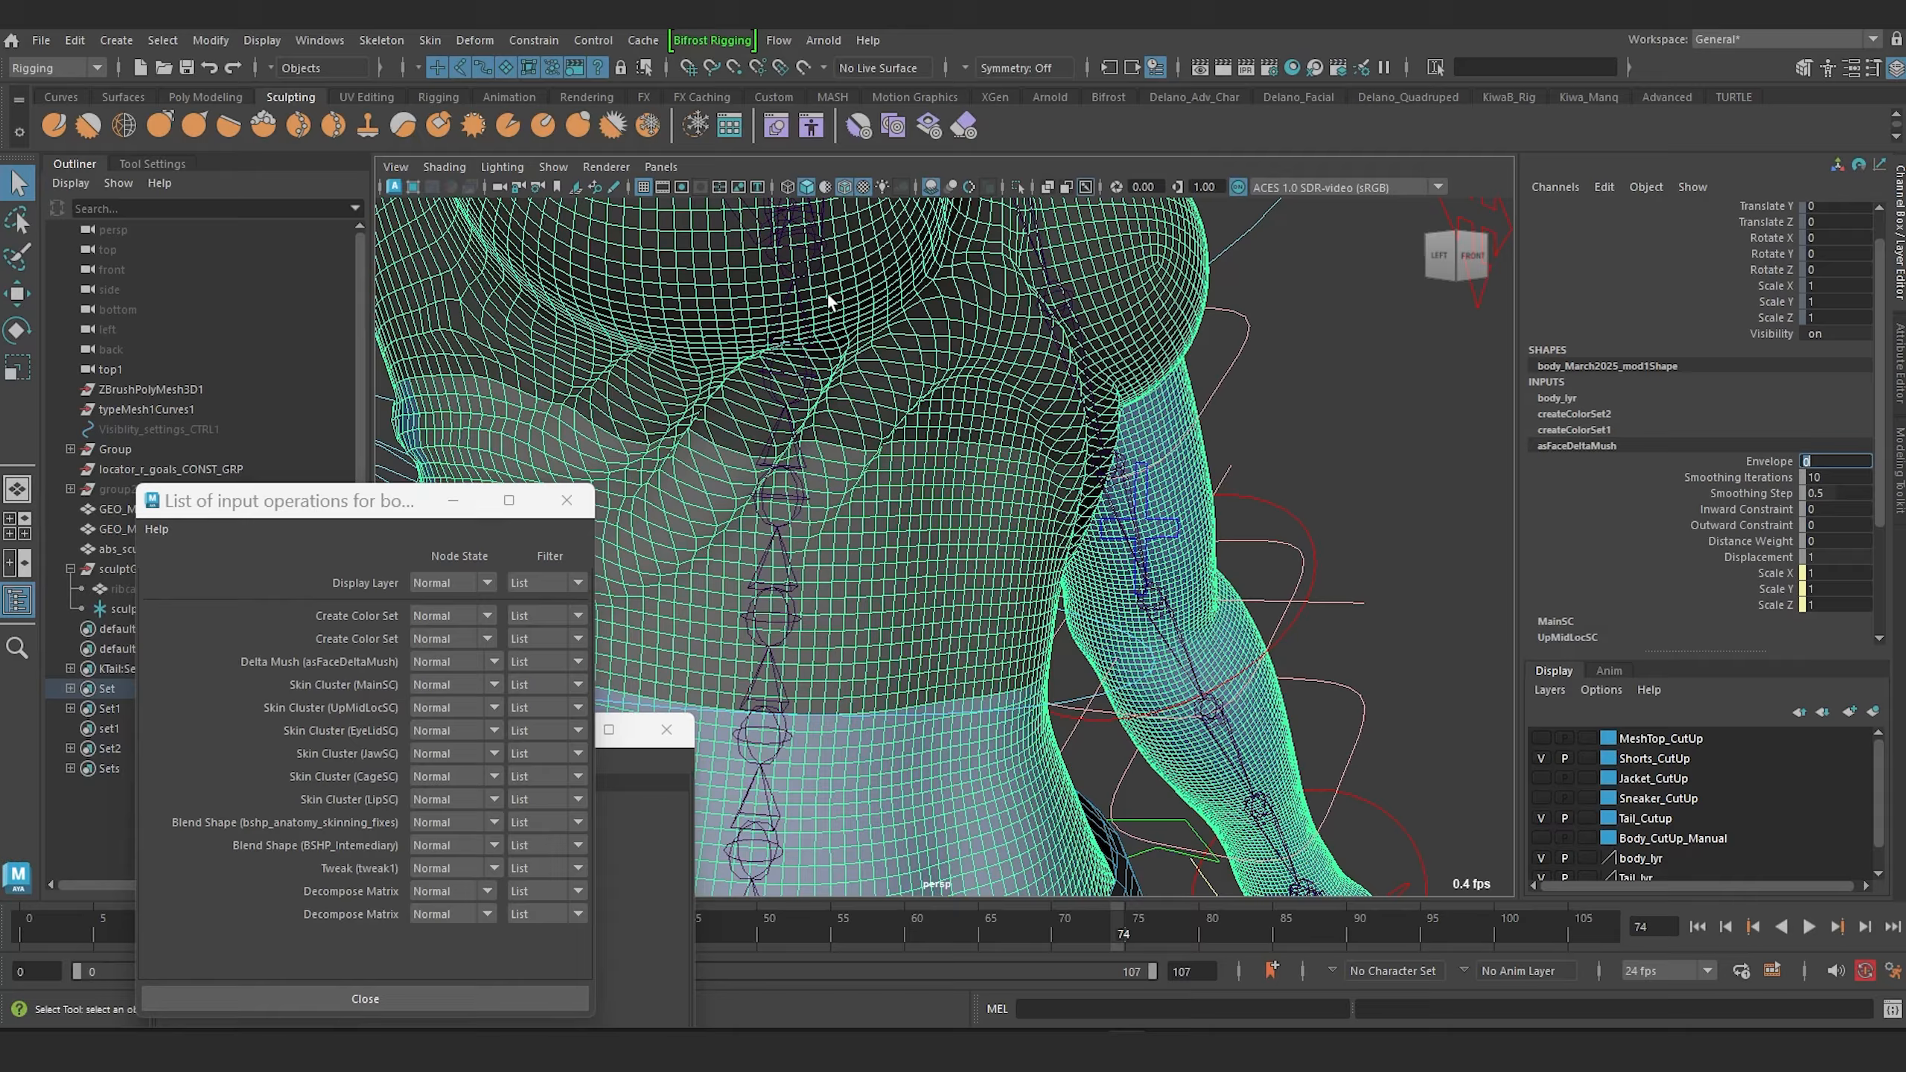
Examine the torso's deformation without delta mush from several angles.
scroll(968, 381, "down", 8)
left_click_drag(991, 388, 1041, 399, "alt")
right_click_drag(1041, 399, 1264, 563, "alt")
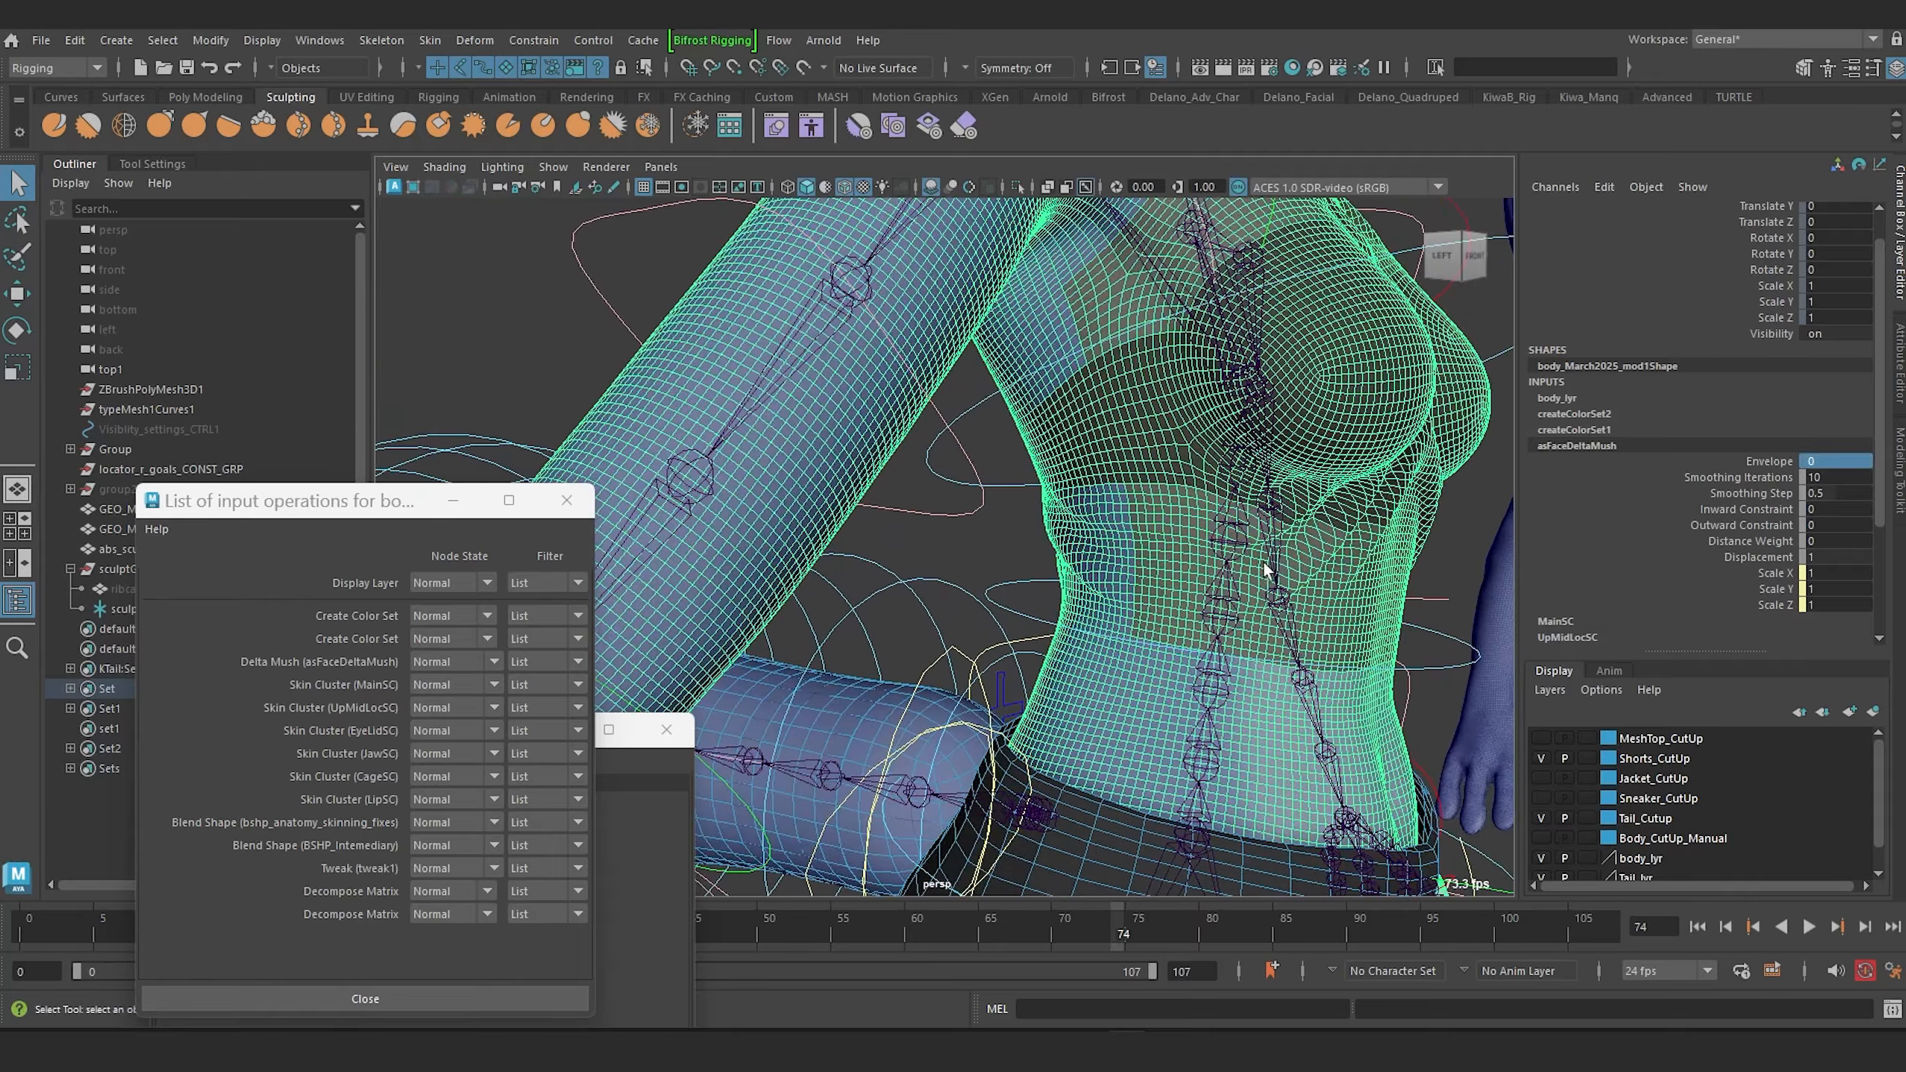
left_click_drag(1190, 569, 1141, 554, "alt")
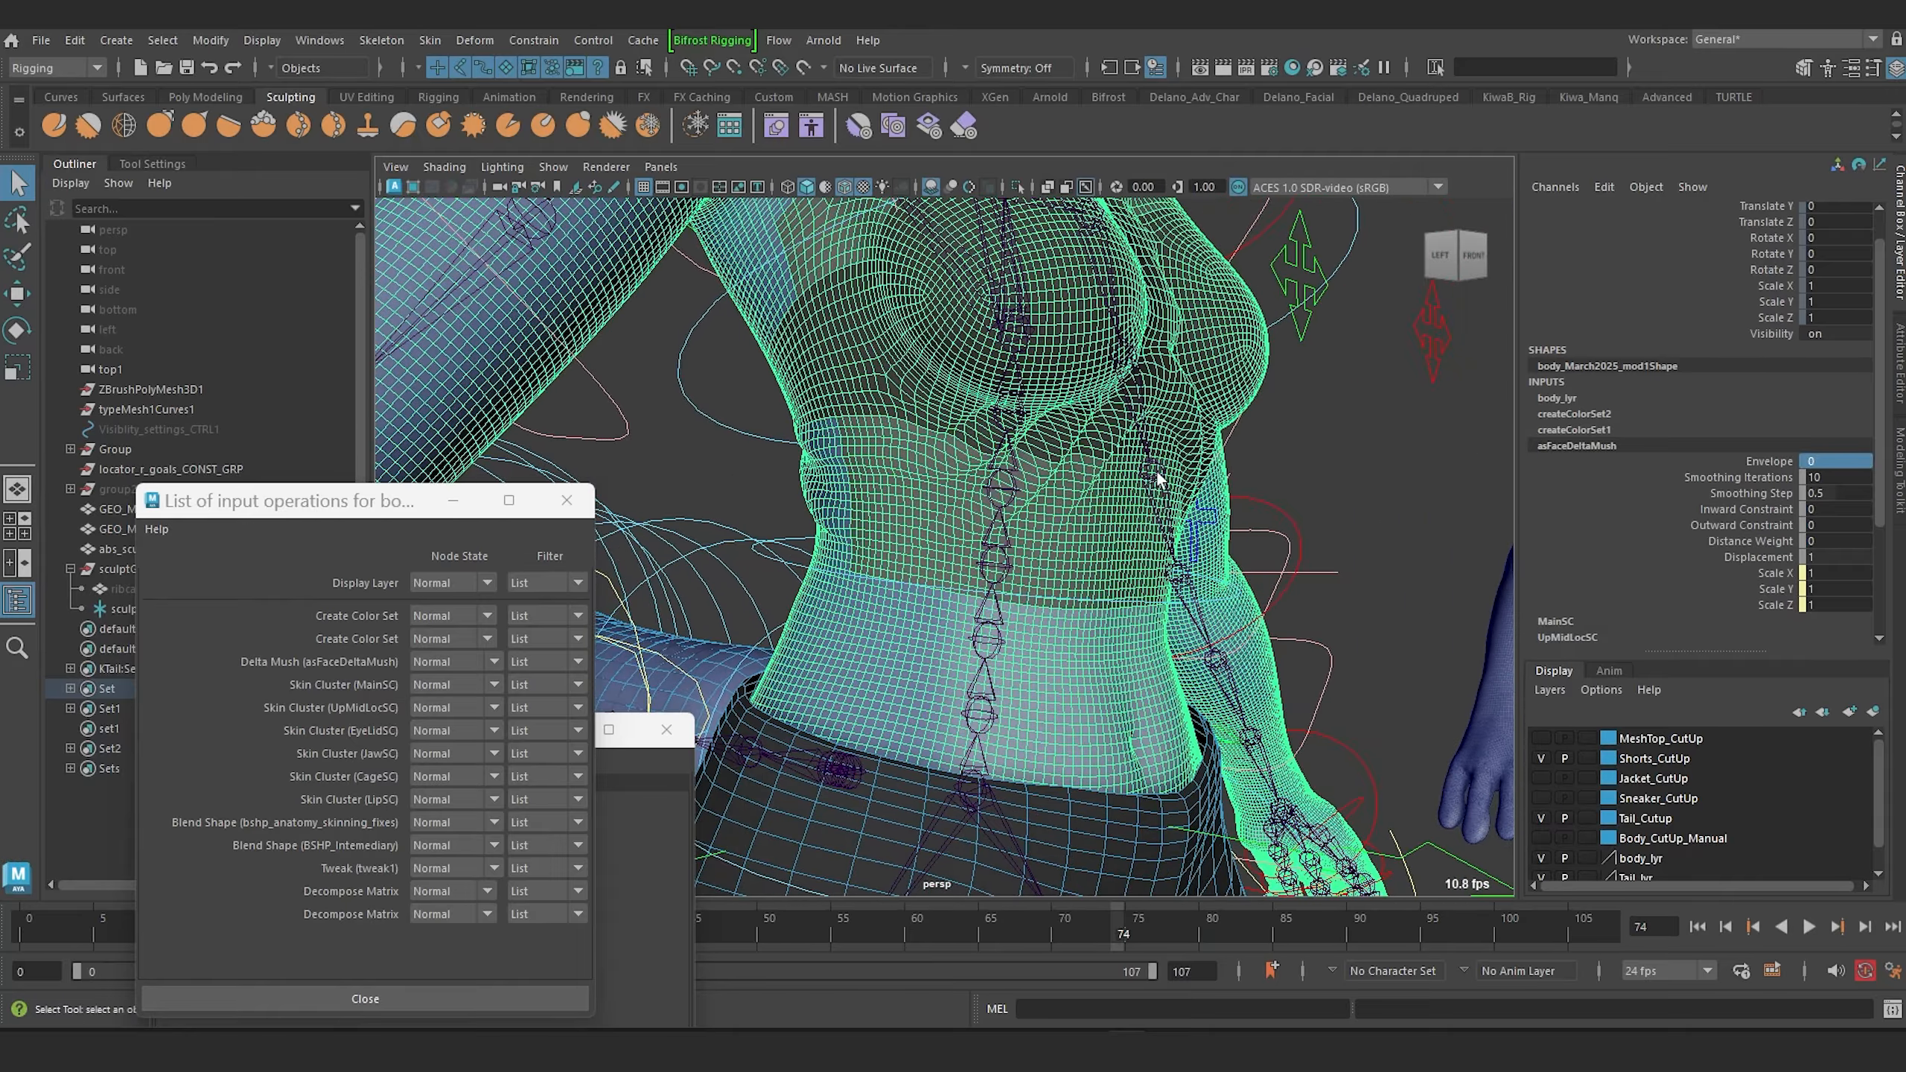
scroll(964, 436, "down", 7)
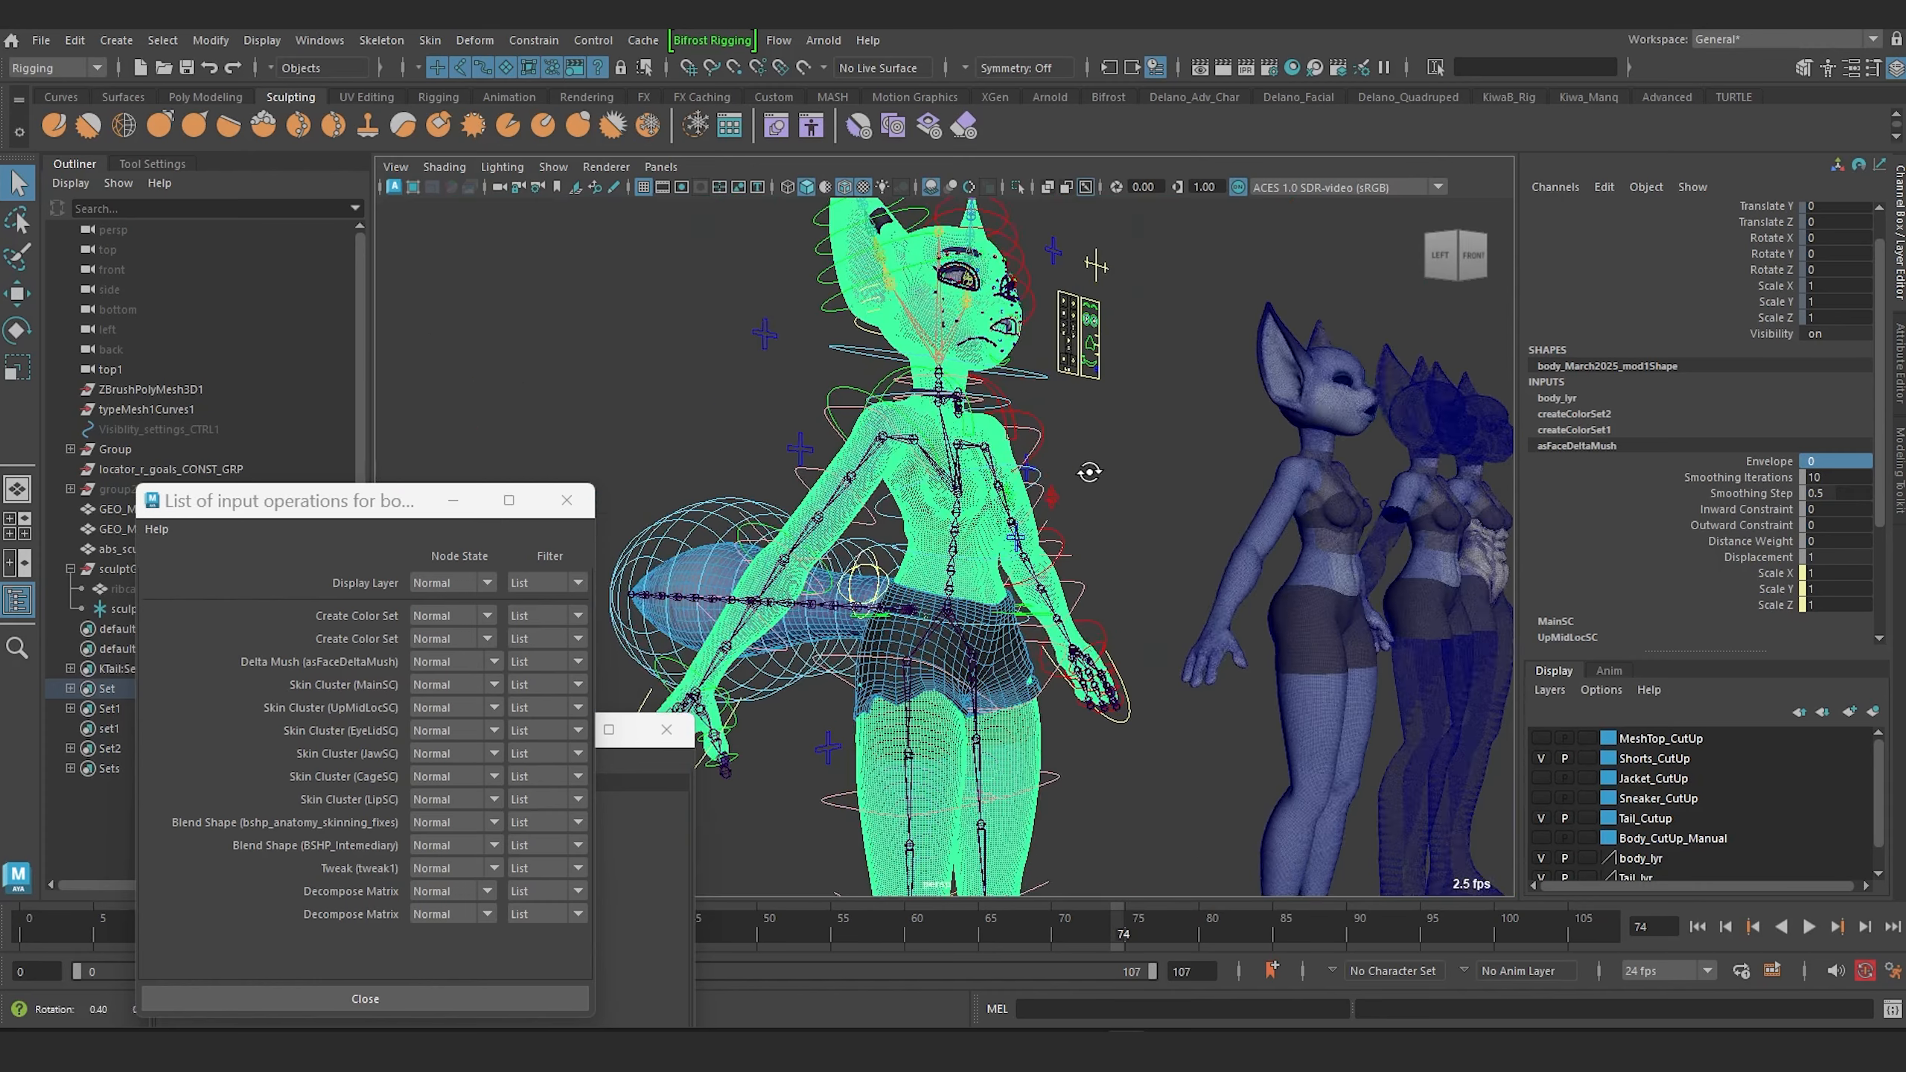
left_click_drag(1088, 469, 1035, 459, "alt")
middle_click_drag(1087, 448, 1156, 539, "alt")
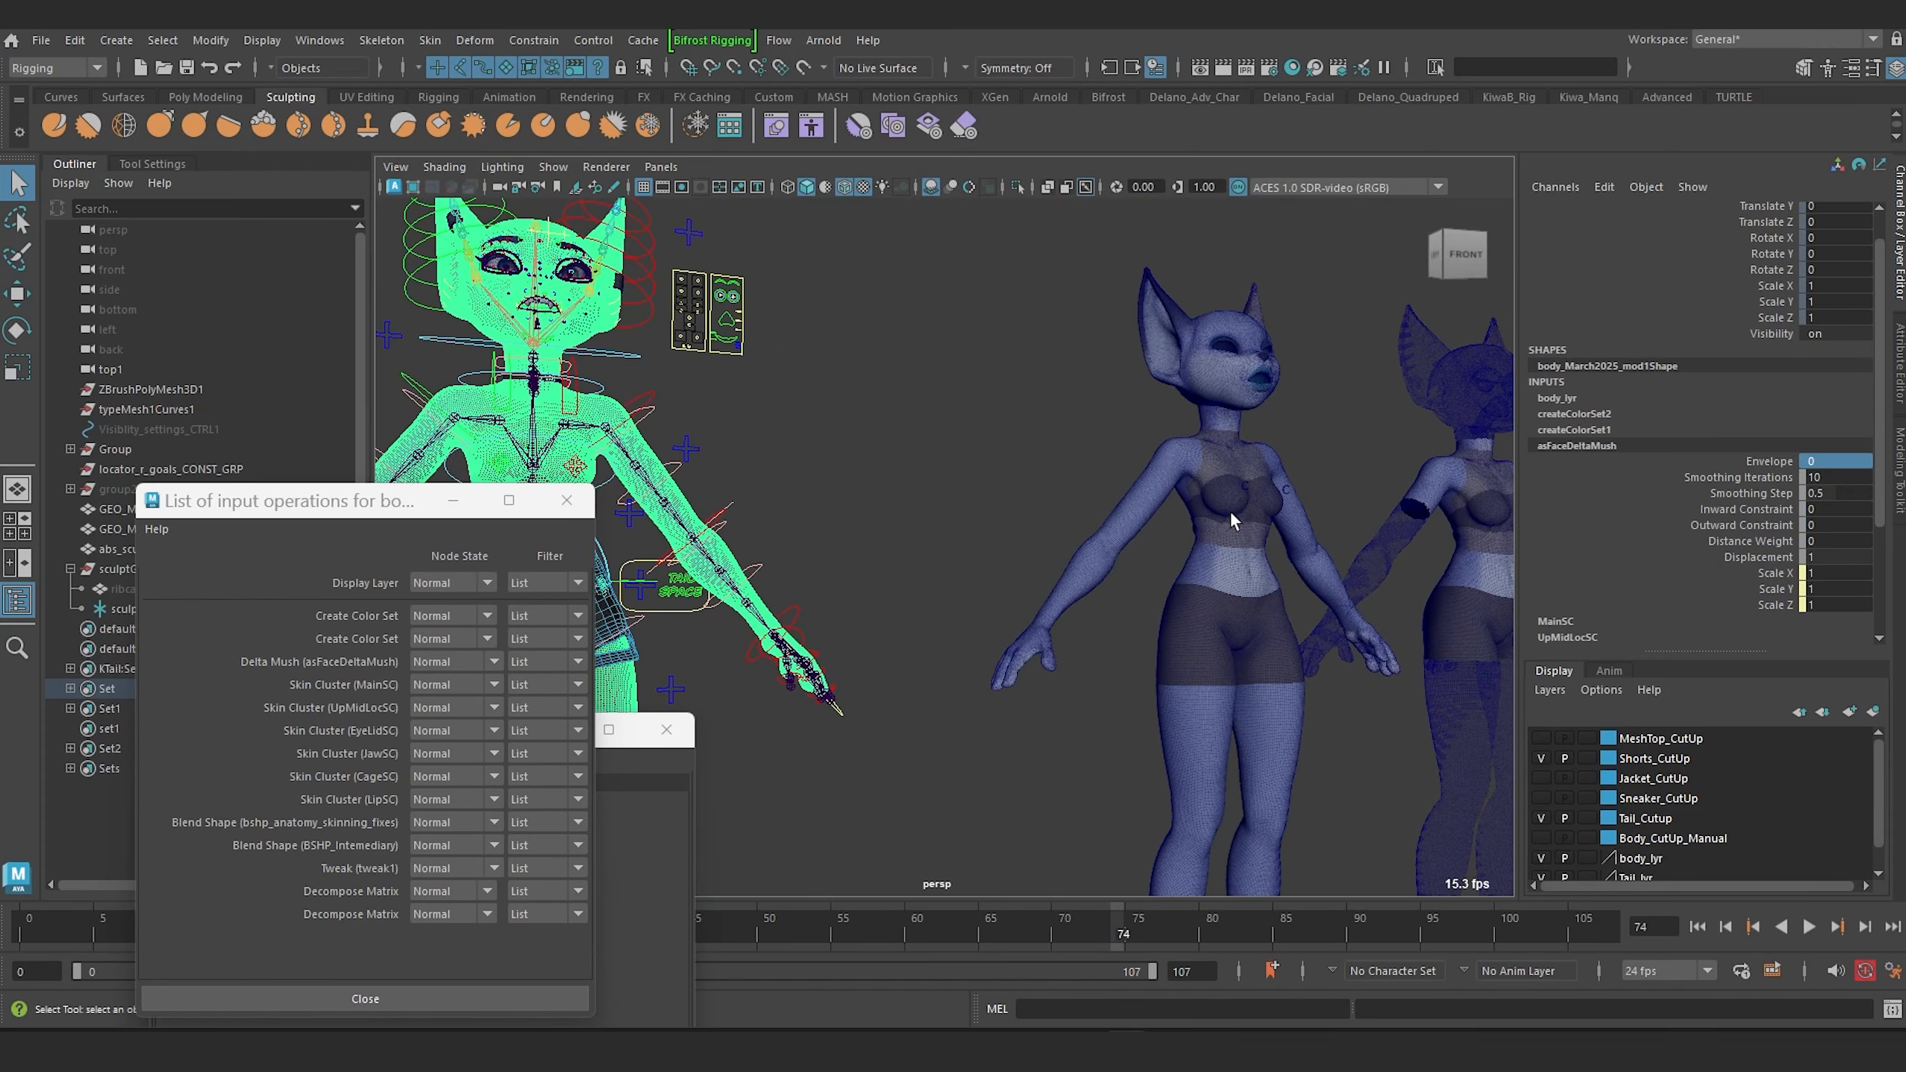
left_click_drag(1120, 512, 762, 423, "alt")
right_click_drag(762, 422, 900, 577, "alt")
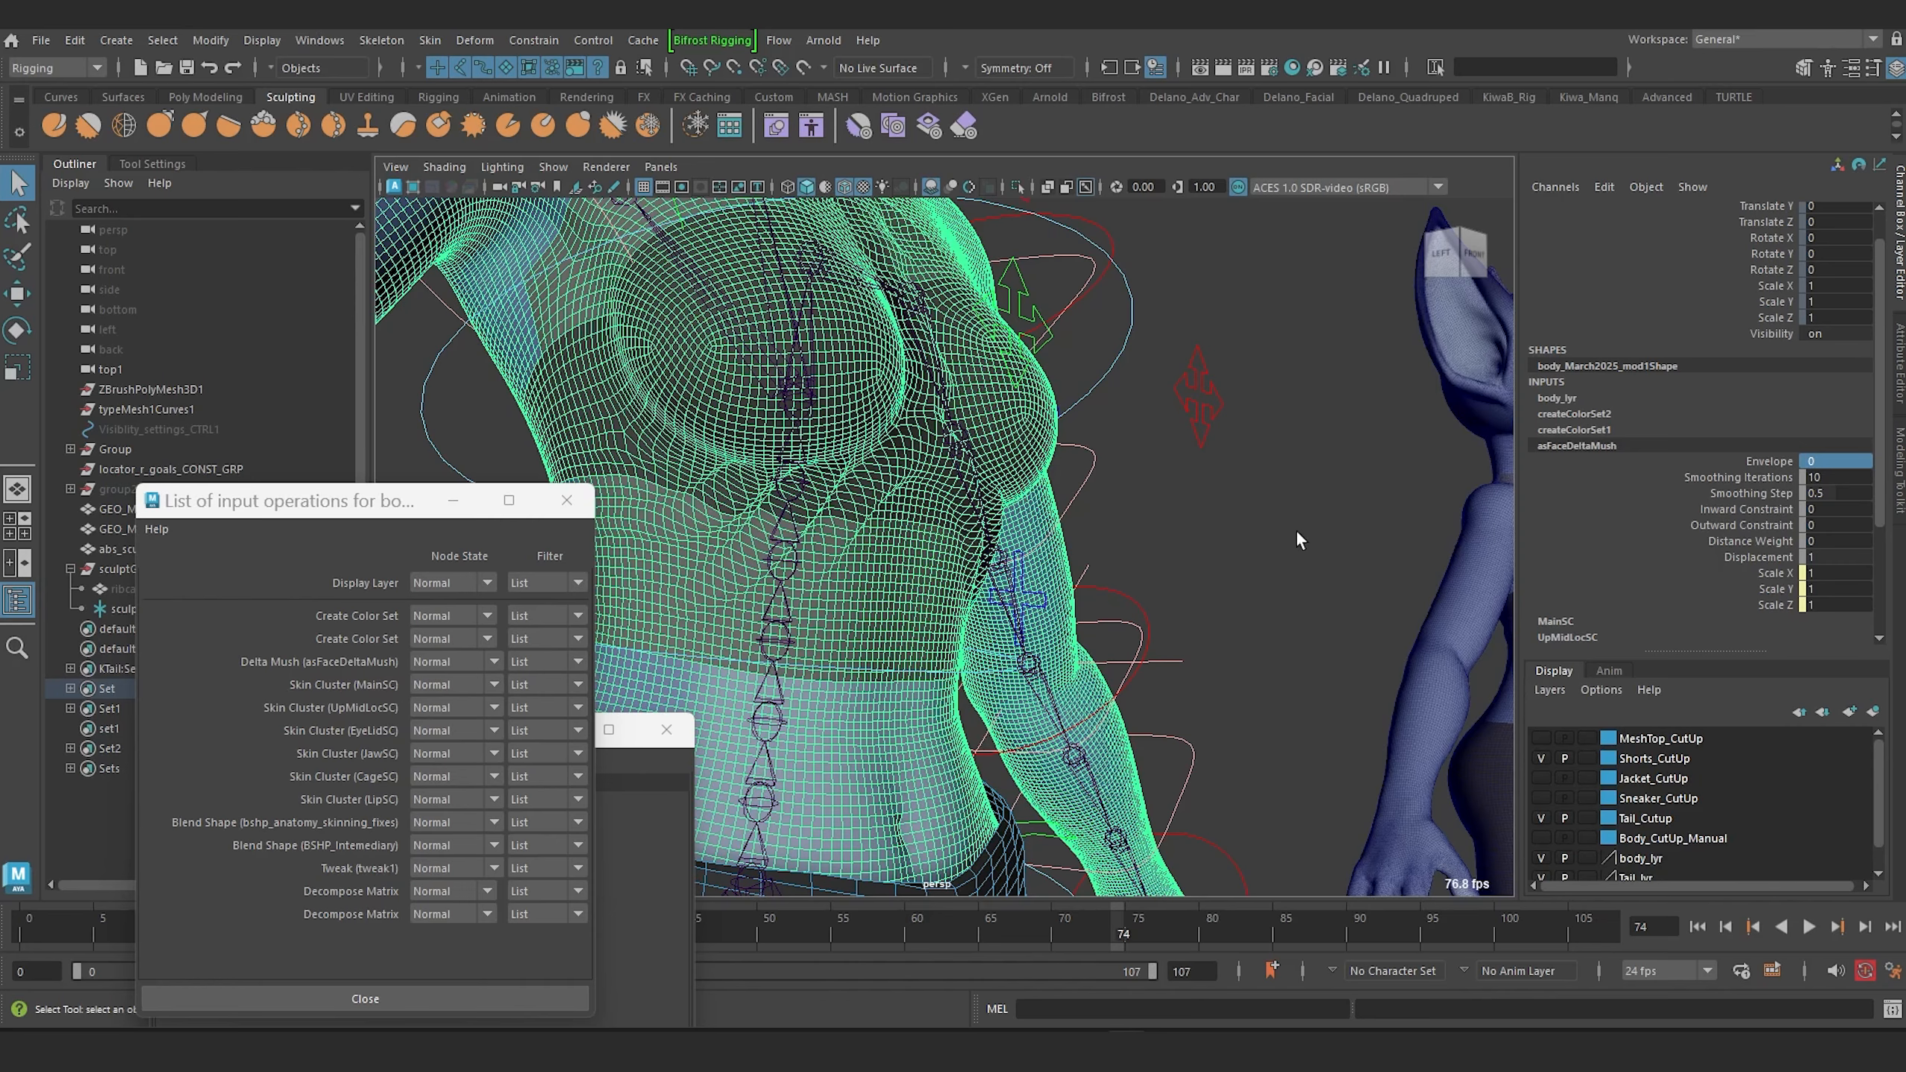
key("f")
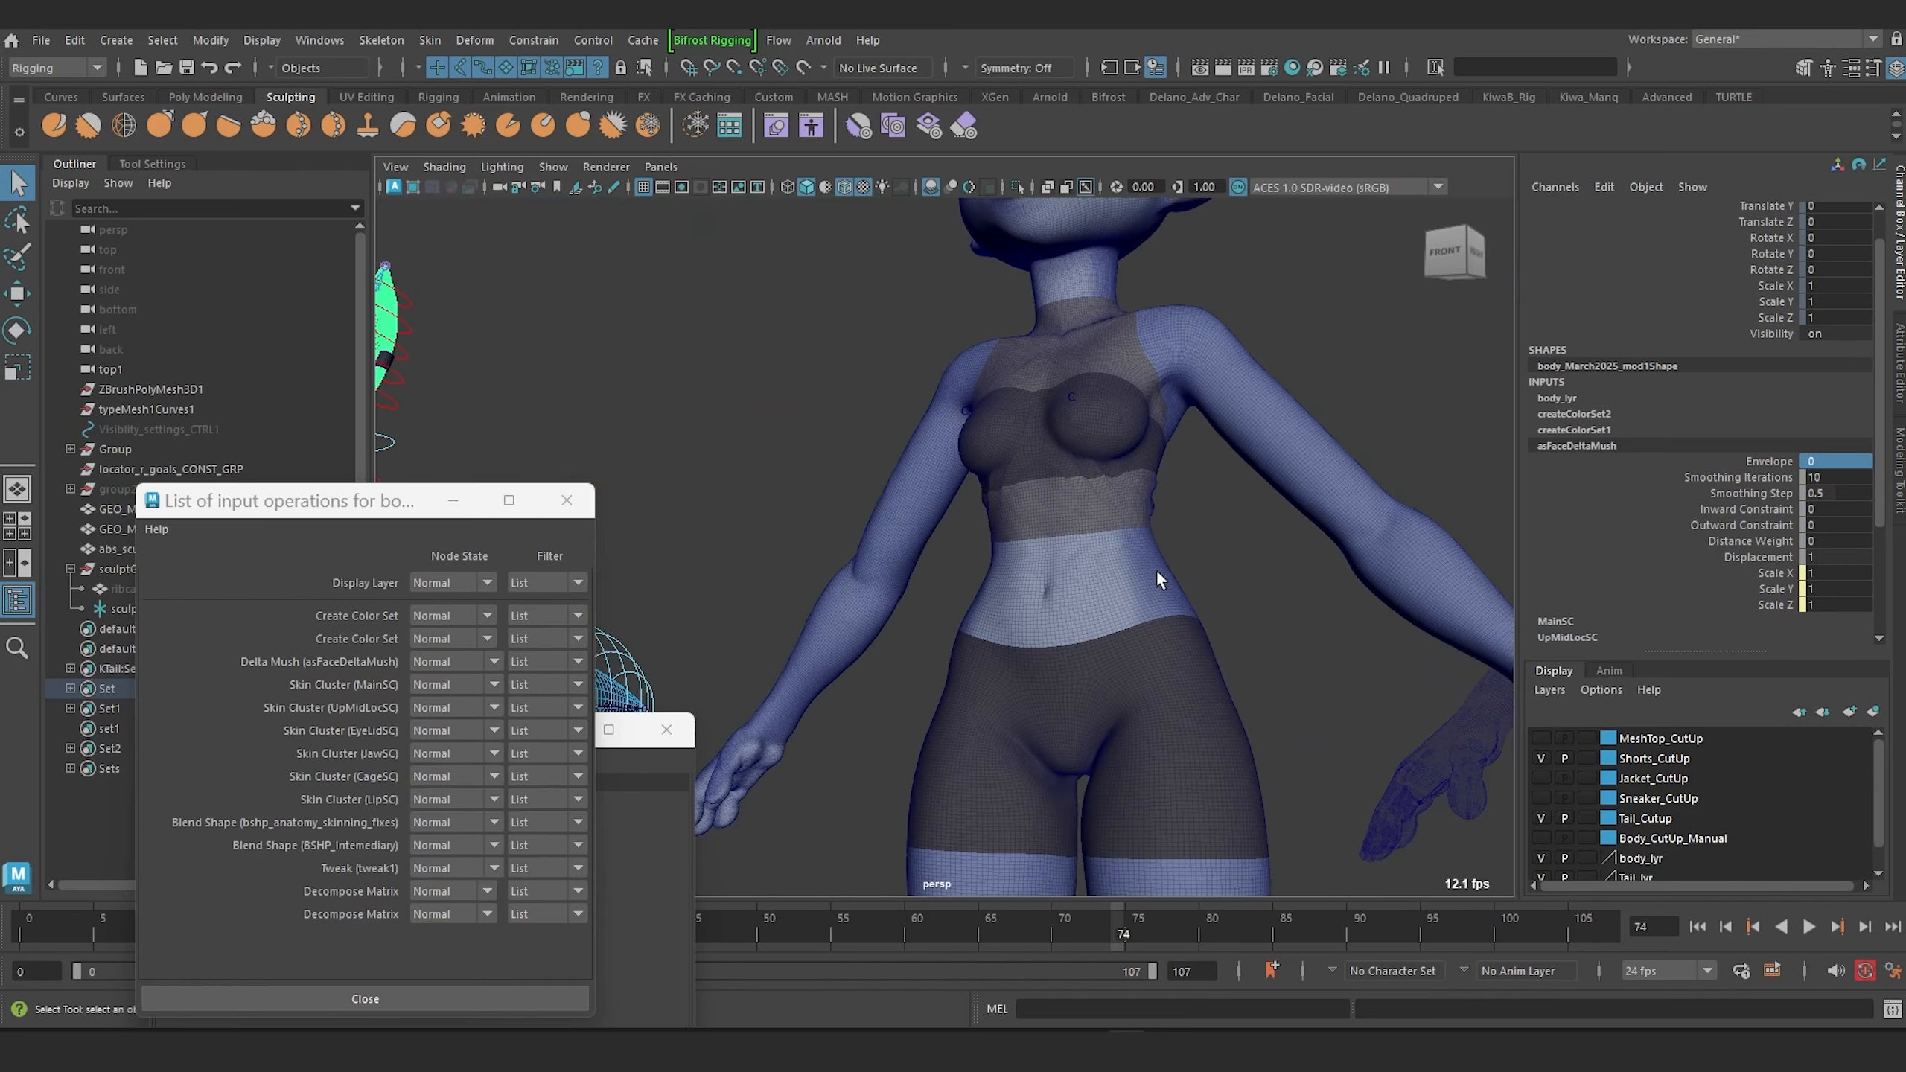
right_click_drag(1155, 579, 1143, 497, "alt")
middle_click_drag(1143, 497, 733, 462, "alt")
right_click_drag(862, 441, 916, 532, "alt")
left_click_drag(916, 531, 912, 532, "alt")
right_click_drag(917, 507, 870, 545, "alt")
mouse_move(869, 545)
middle_mouse_down("alt")
mouse_move(852, 532)
mouse_move(868, 530)
middle_mouse_up("alt")
scroll(1298, 527, "up", 5)
scroll(1084, 520, "down", 3)
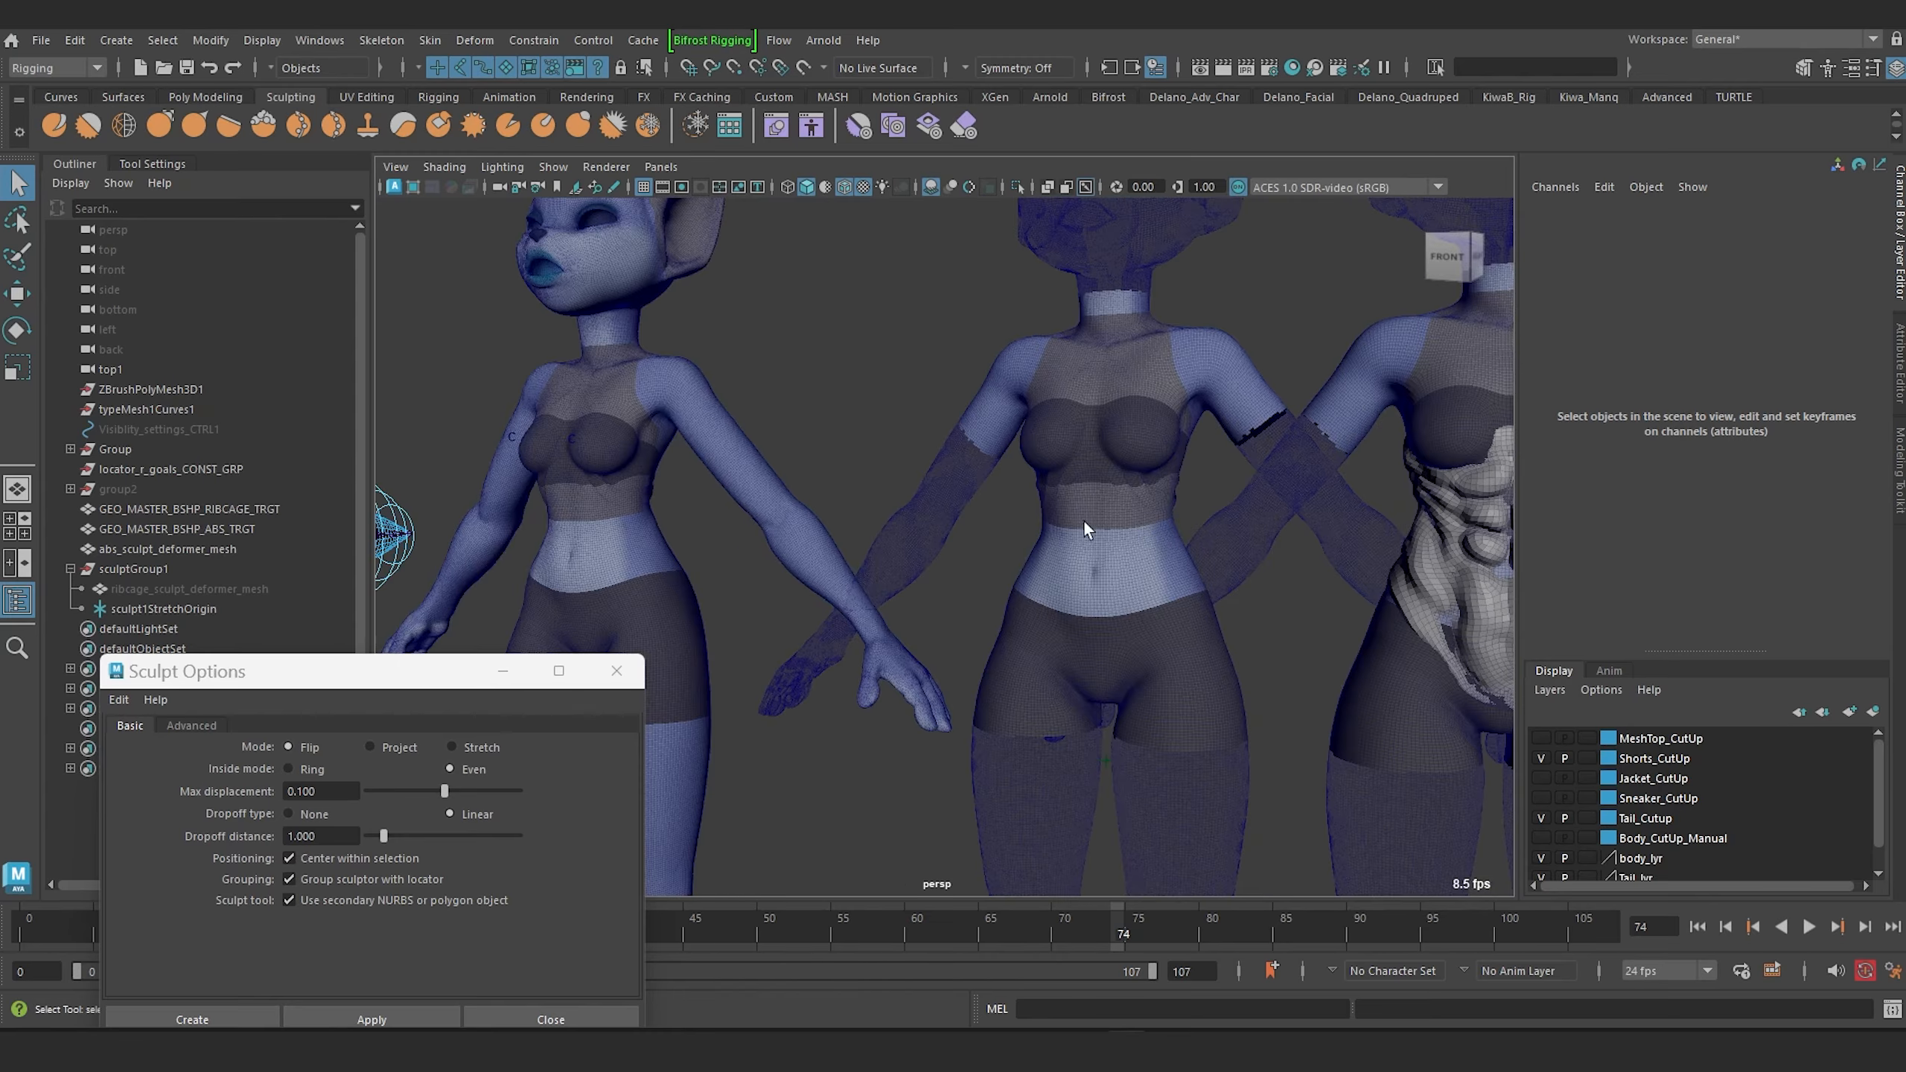
Set the ribcage sculpt deformer's envelope to 0 and rename the deformer sculpt_ribcage.
middle_click_drag(879, 454, 960, 514, "alt")
mouse_move(892, 503)
left_mouse_down("alt")
mouse_move(999, 493)
mouse_move(882, 496)
left_mouse_up("alt")
right_click_drag(882, 496, 802, 512, "alt")
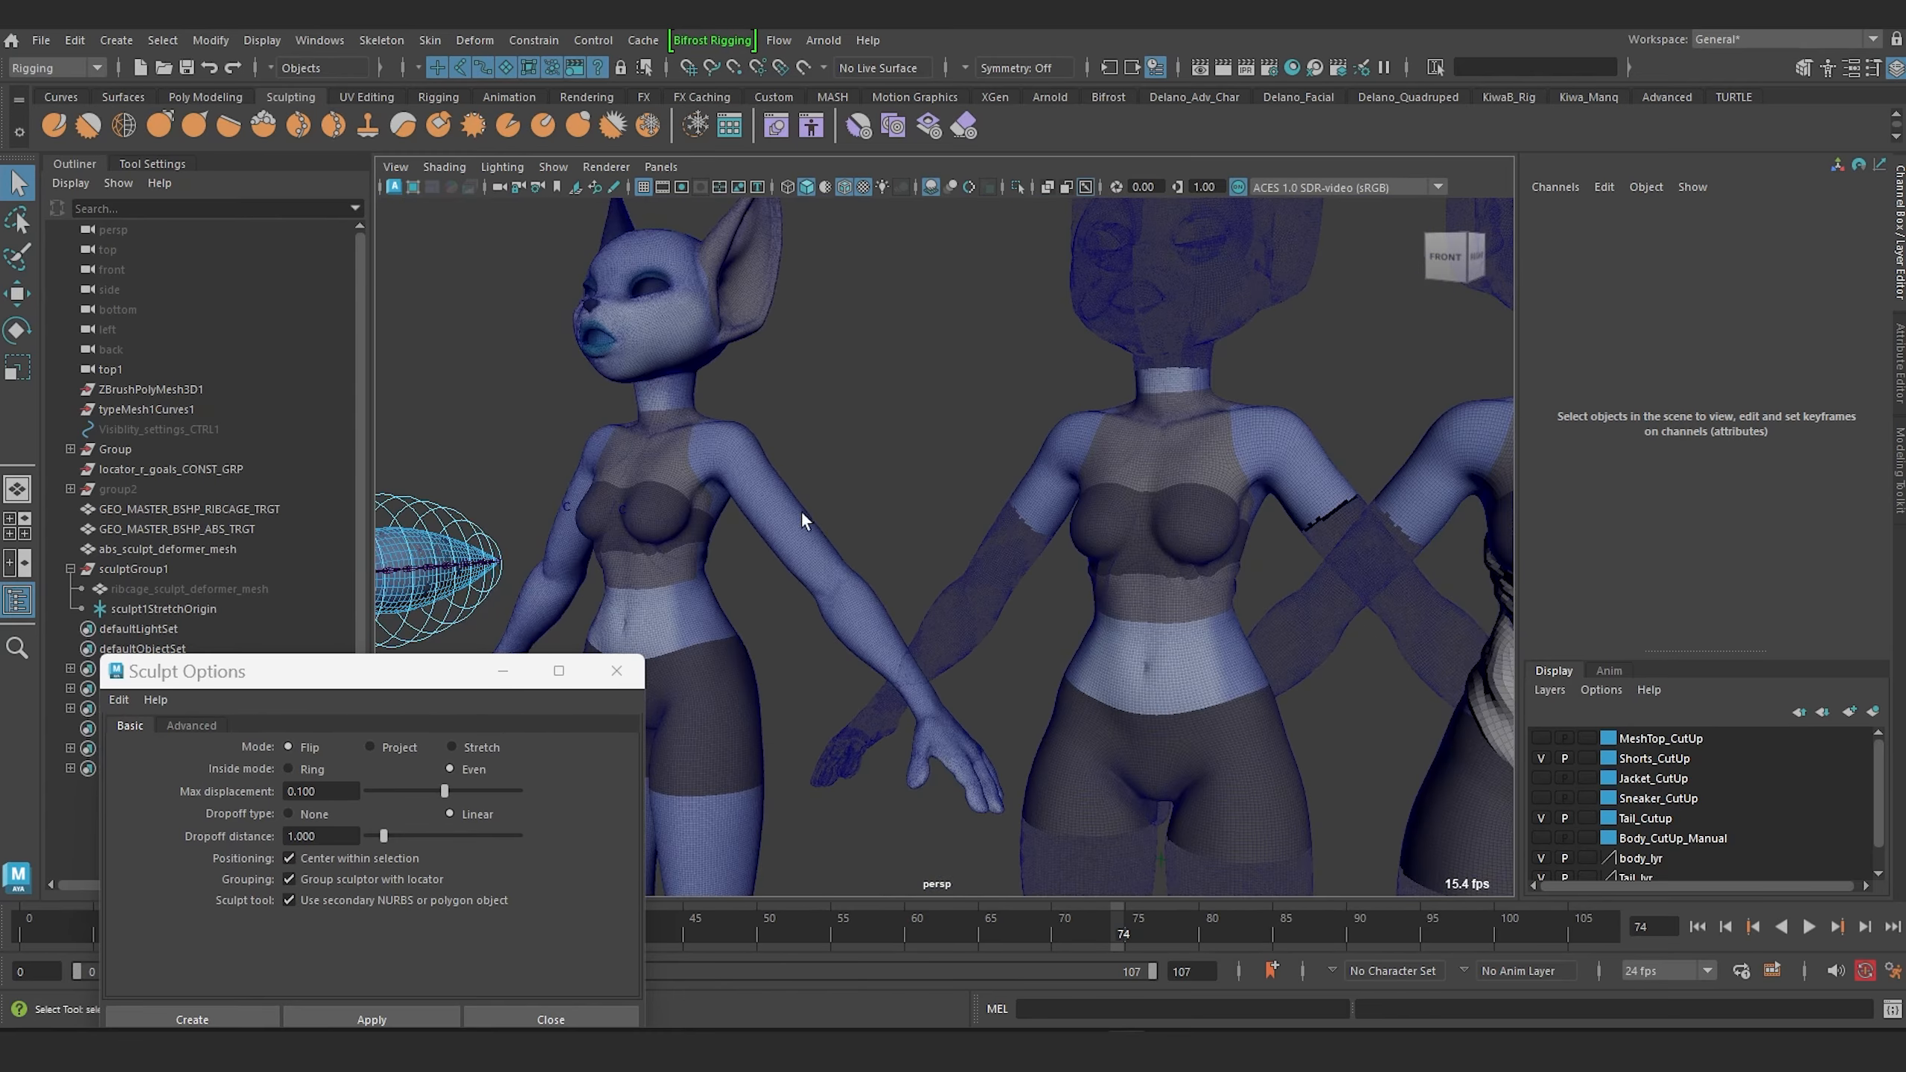
left_click_drag(801, 512, 898, 513, "alt")
middle_click_drag(910, 399, 752, 381, "alt")
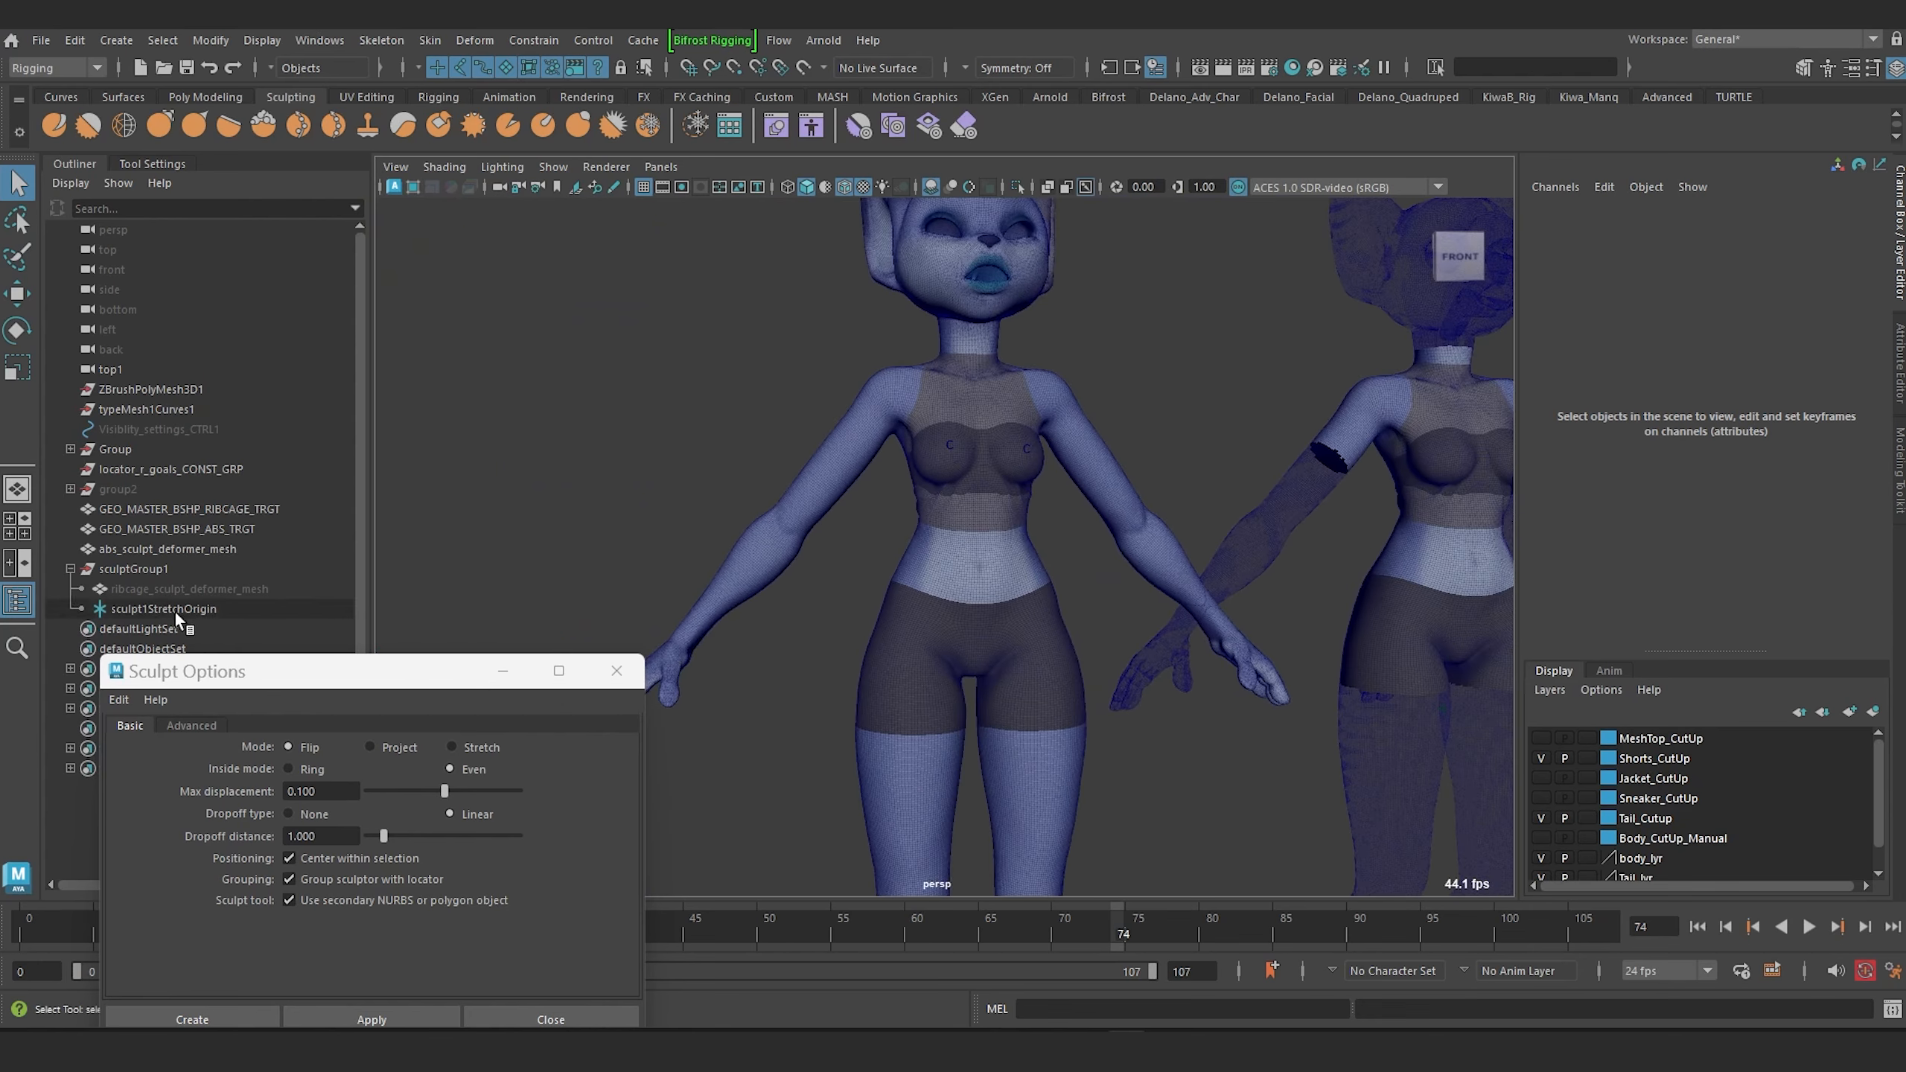
left_click(179, 607)
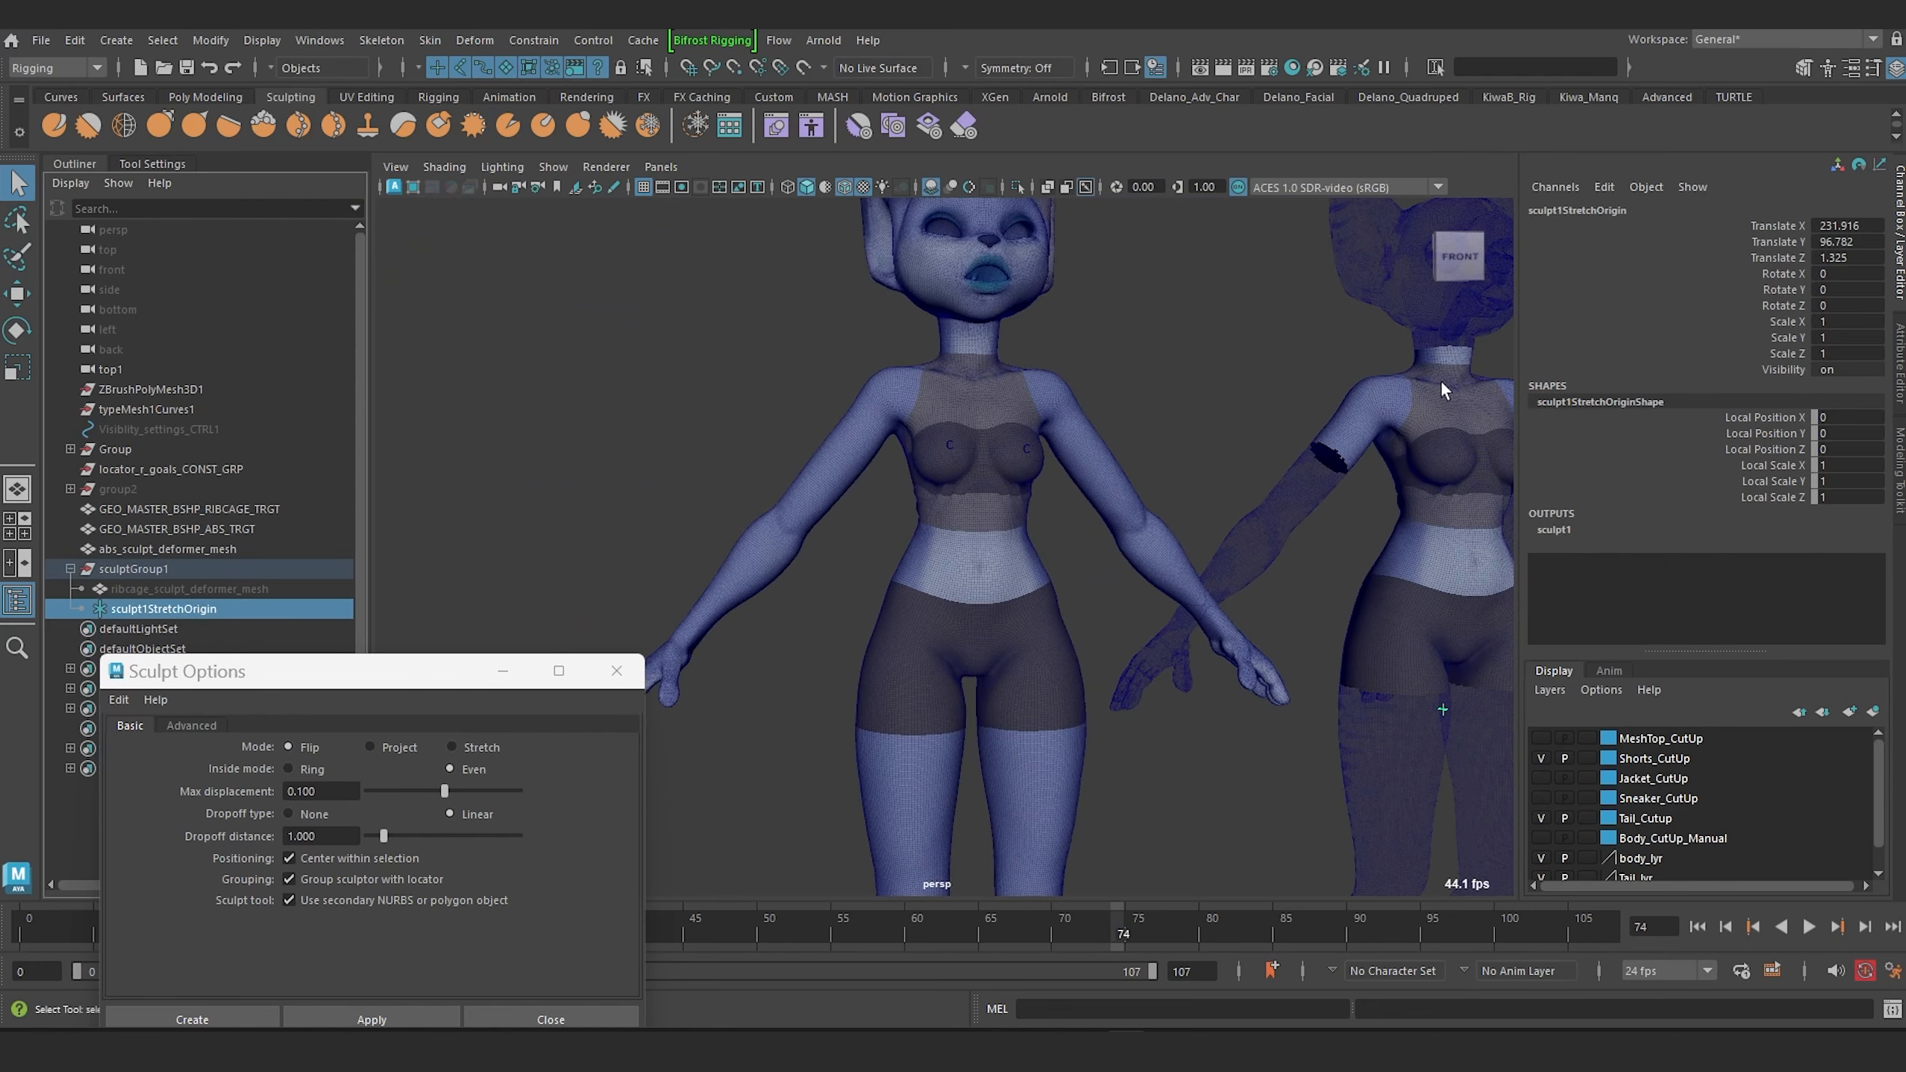
left_click(1557, 530)
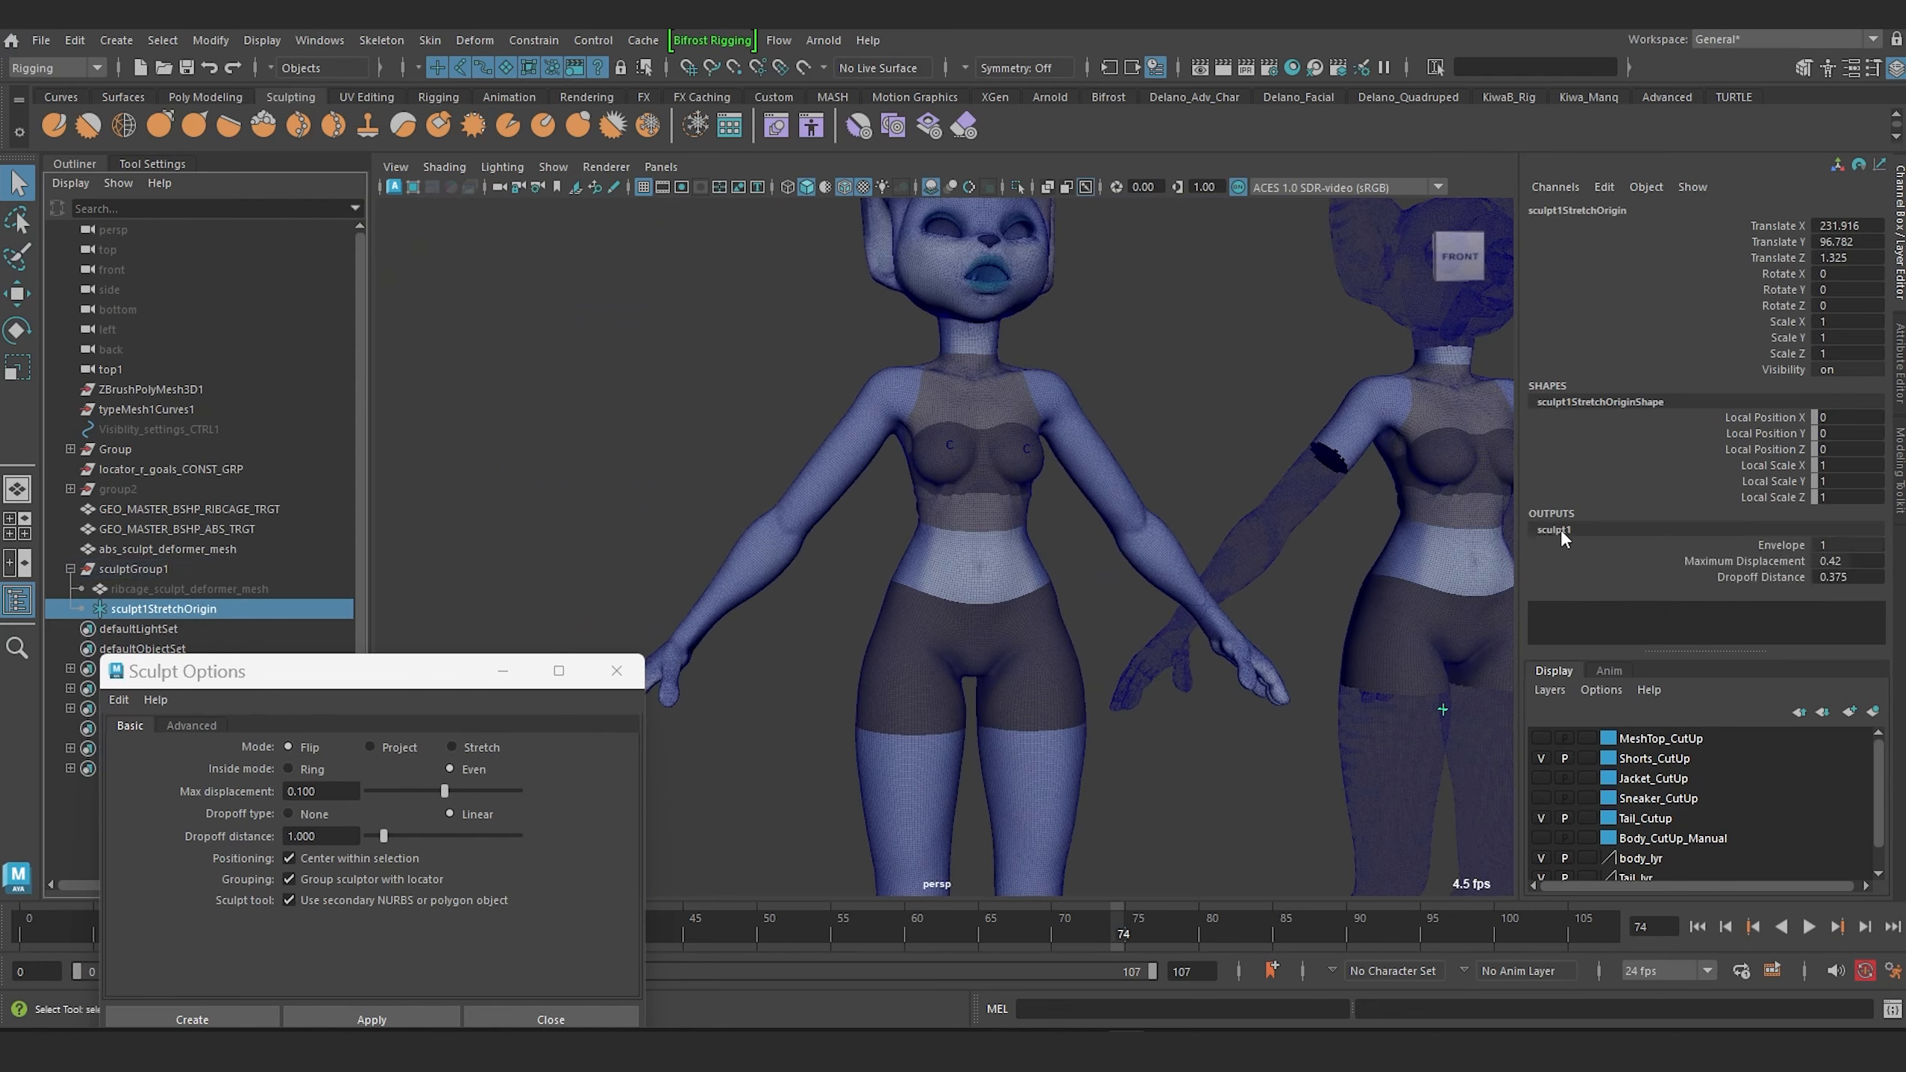
double_click(1837, 546)
double_click(1574, 529)
left_click(1575, 529)
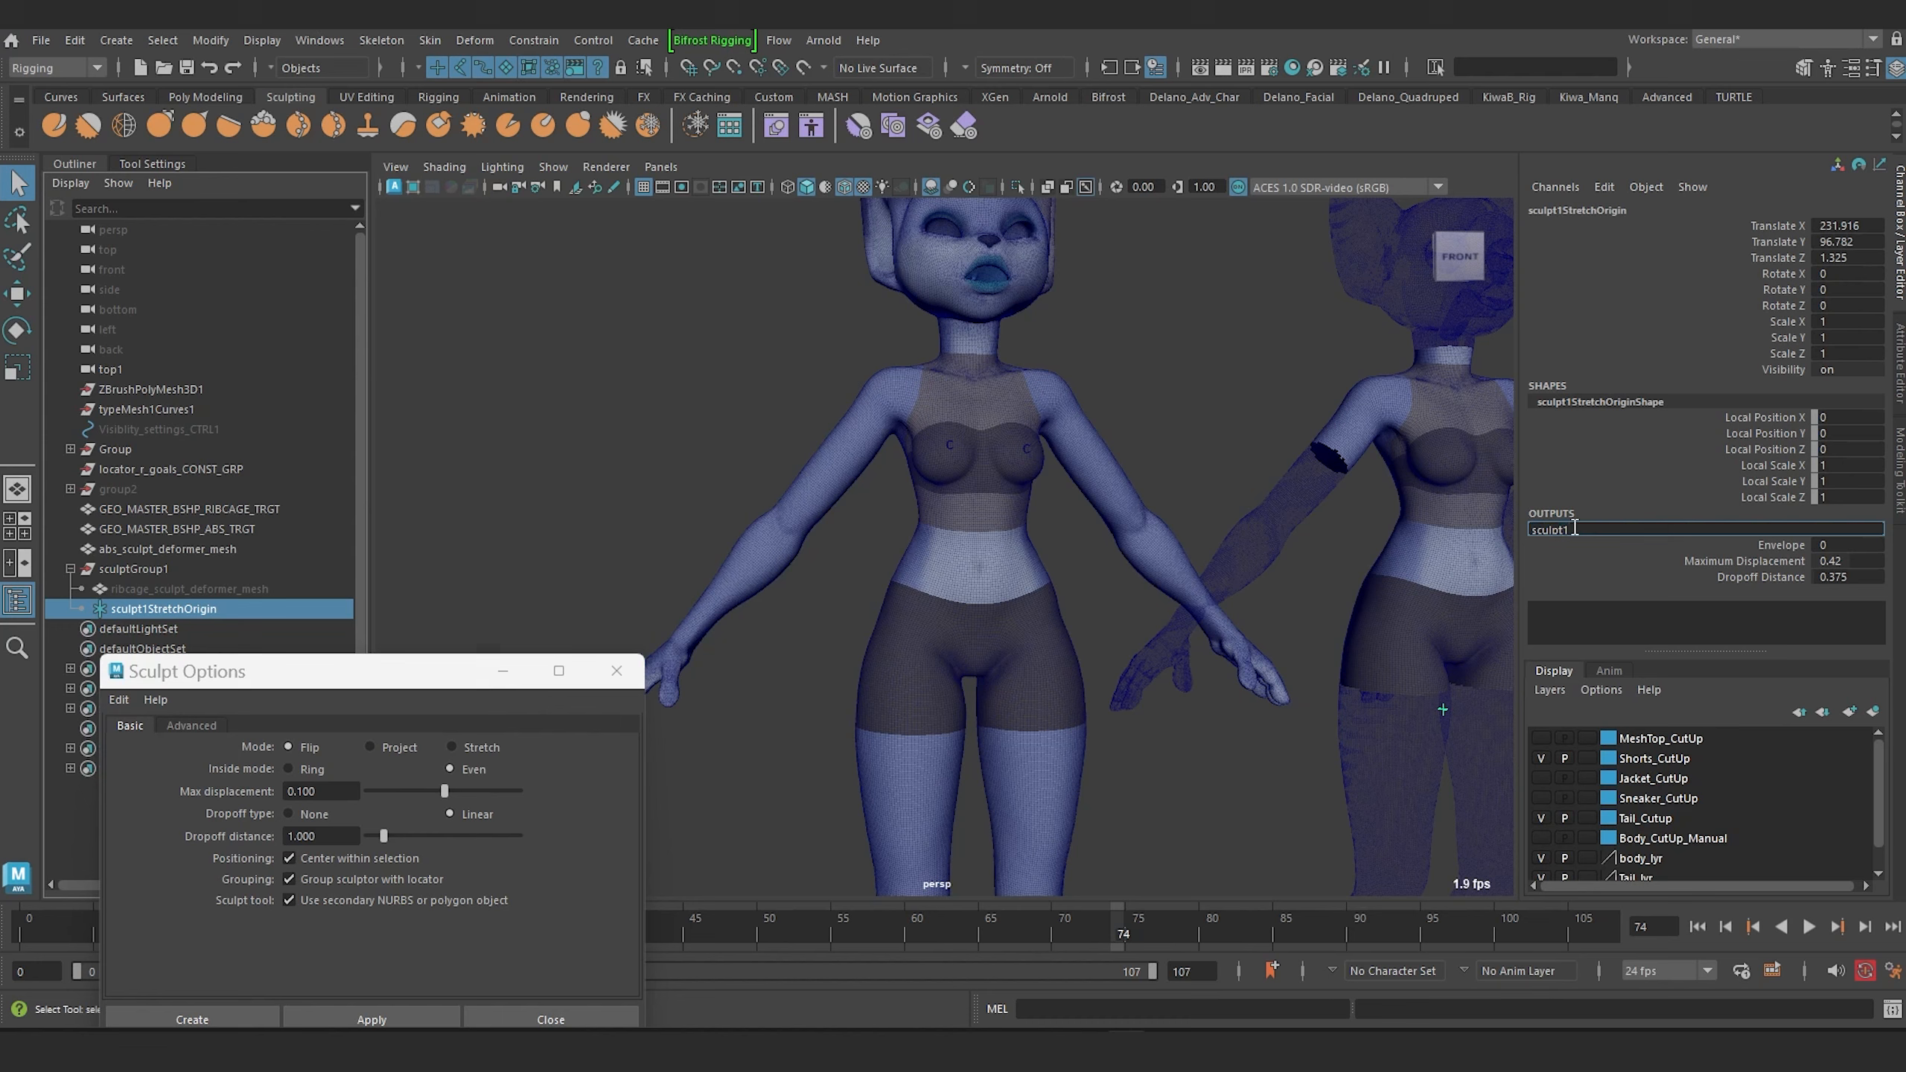
key("BackSpace")
key("Return")
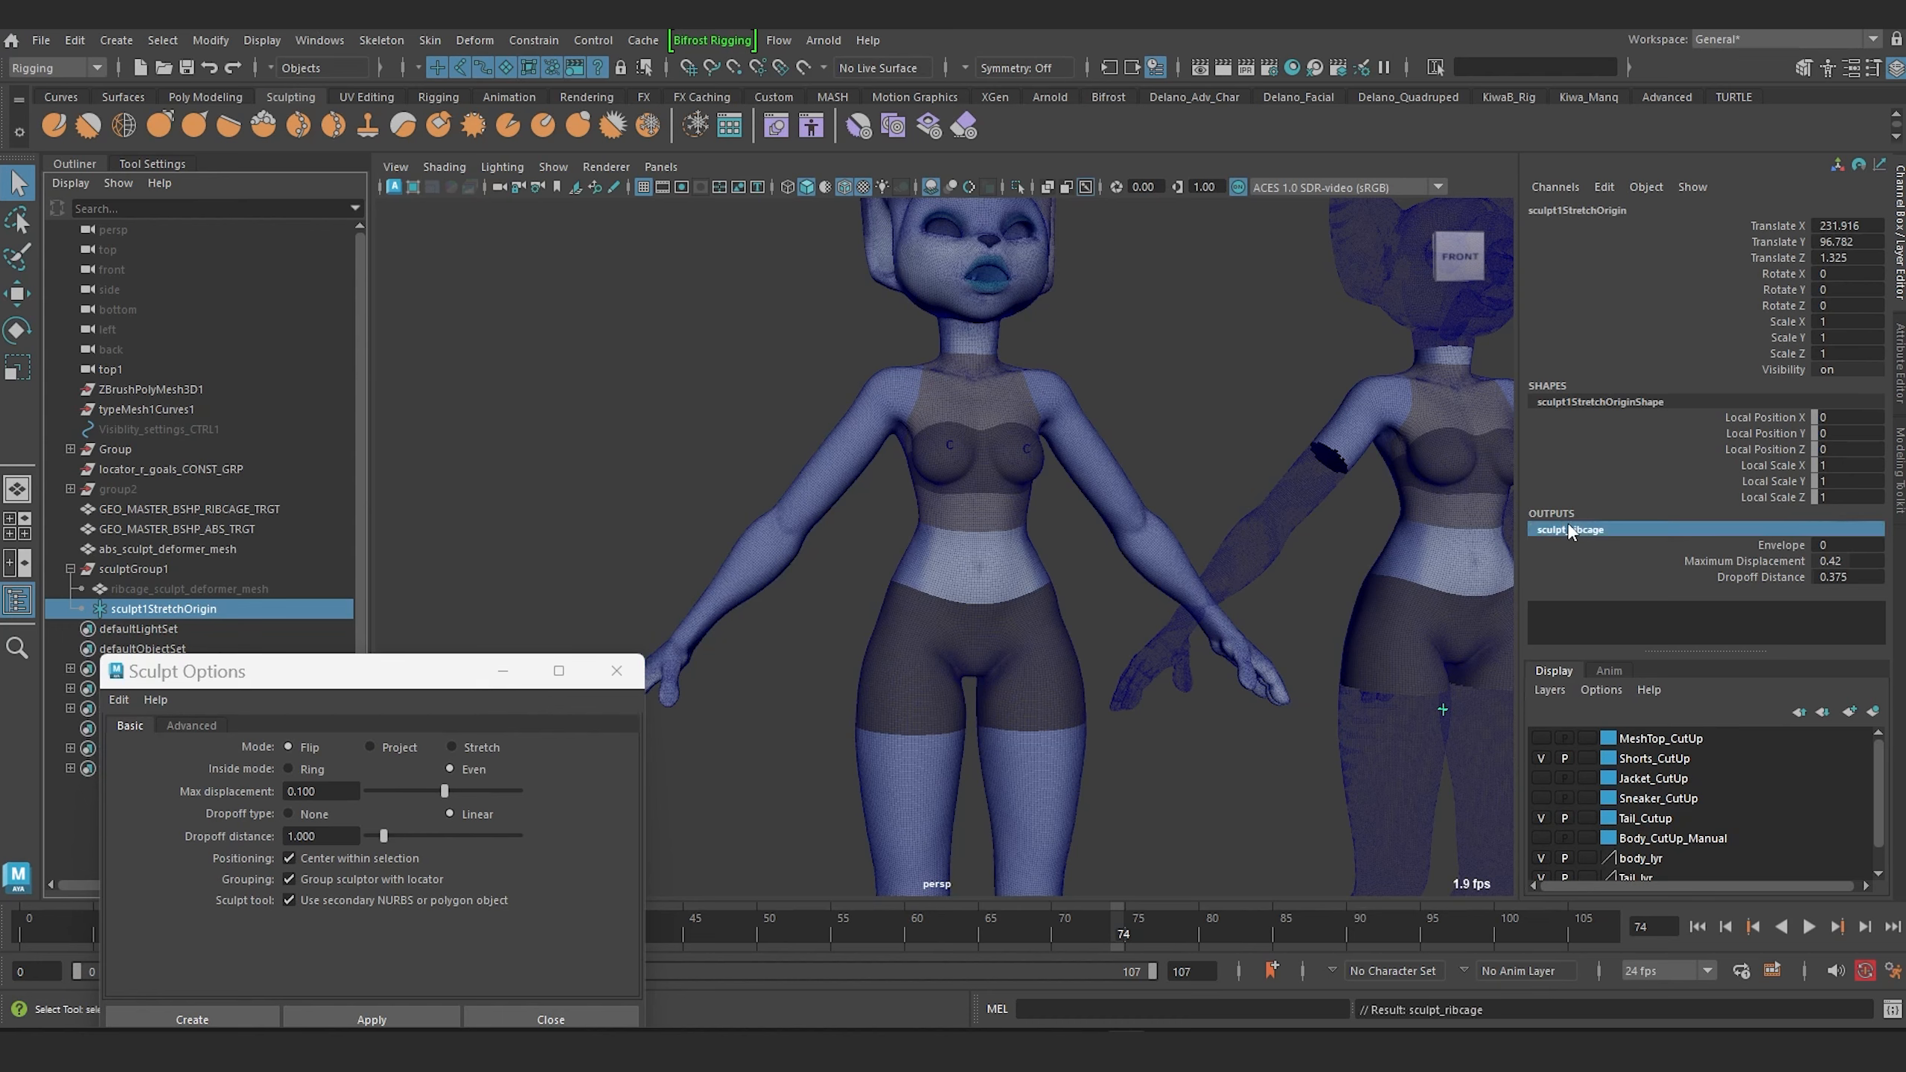
Examine the torso and the abs target mesh up close.
left_click(1228, 425)
scroll(1234, 439, "down", 5)
middle_click_drag(1236, 440, 1087, 465, "alt")
scroll(1087, 465, "up", 8)
scroll(983, 518, "down", 4)
left_click_drag(981, 520, 994, 515, "alt")
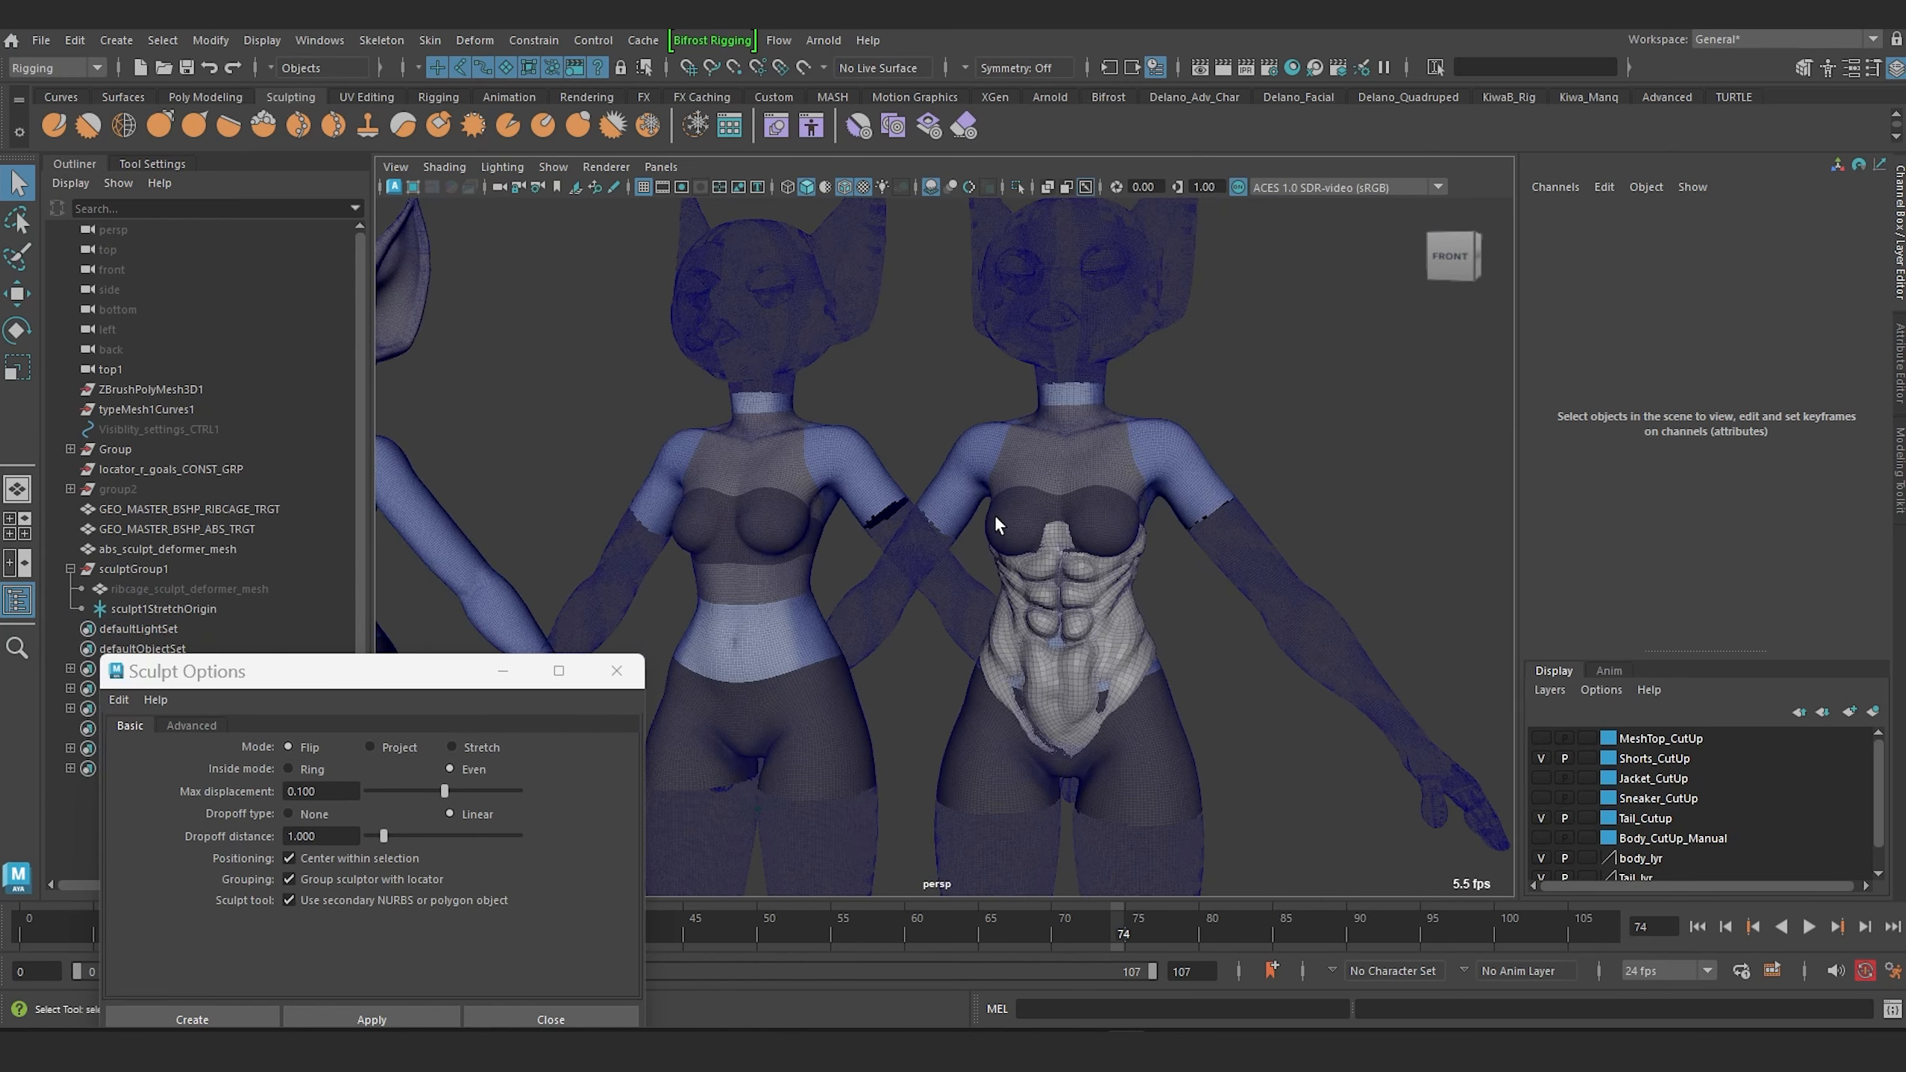
scroll(994, 515, "up", 4)
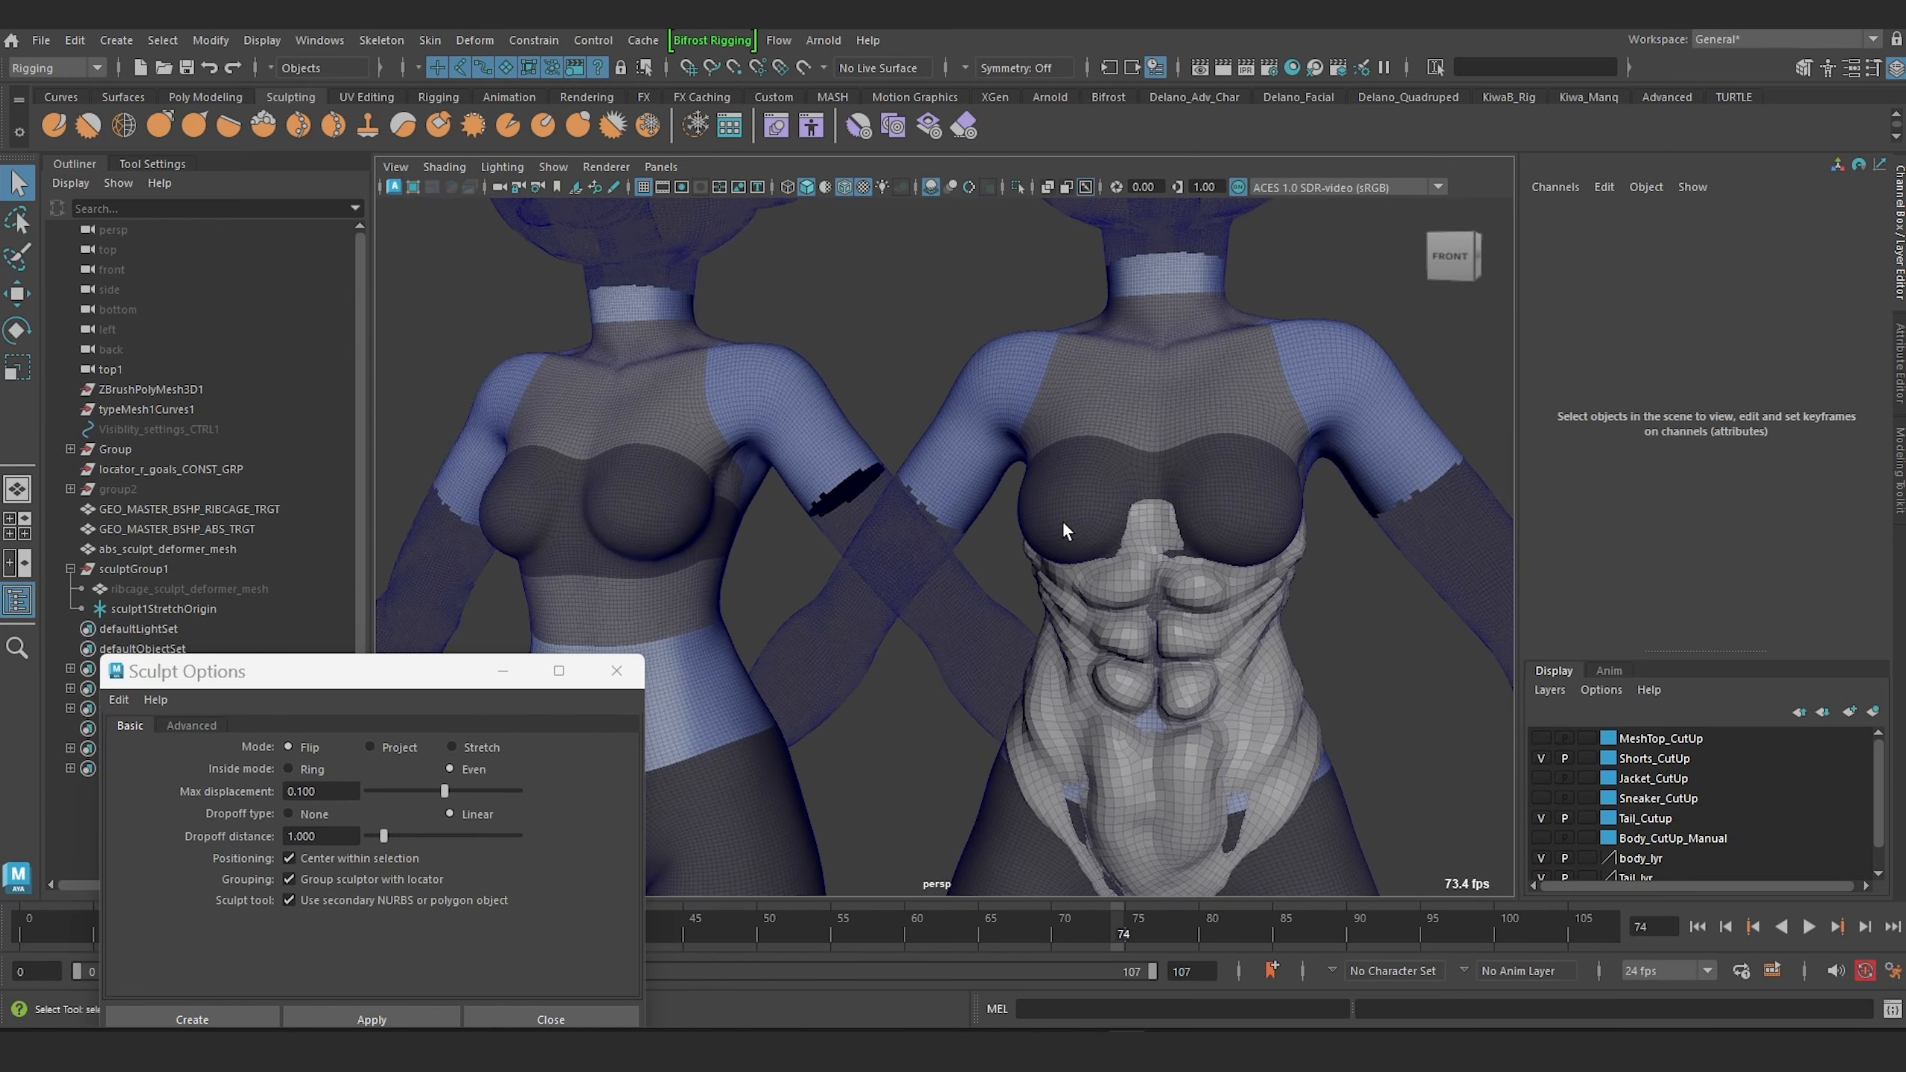
mouse_move(1072, 605)
left_mouse_down("alt")
mouse_move(1097, 630)
mouse_move(1009, 620)
mouse_move(1039, 621)
left_mouse_up("alt")
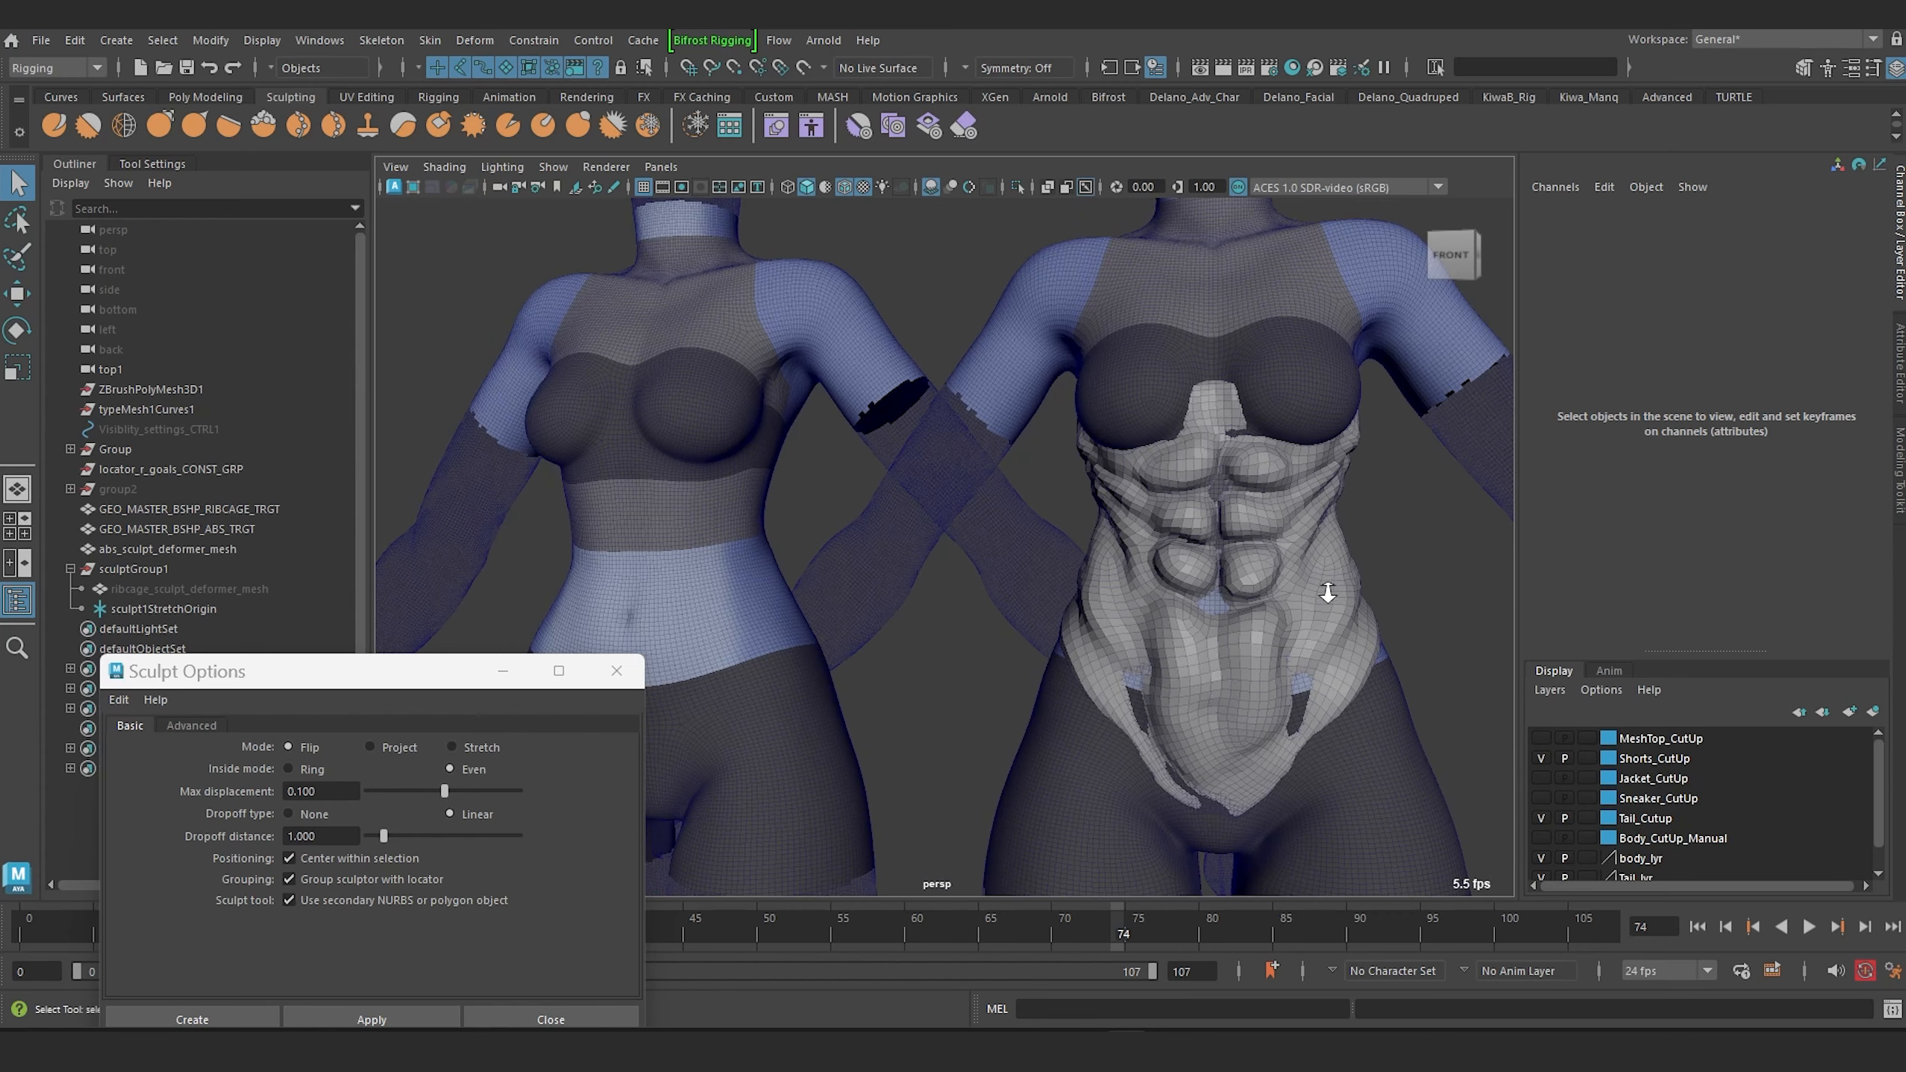
right_click_drag(1328, 594, 1206, 559, "alt")
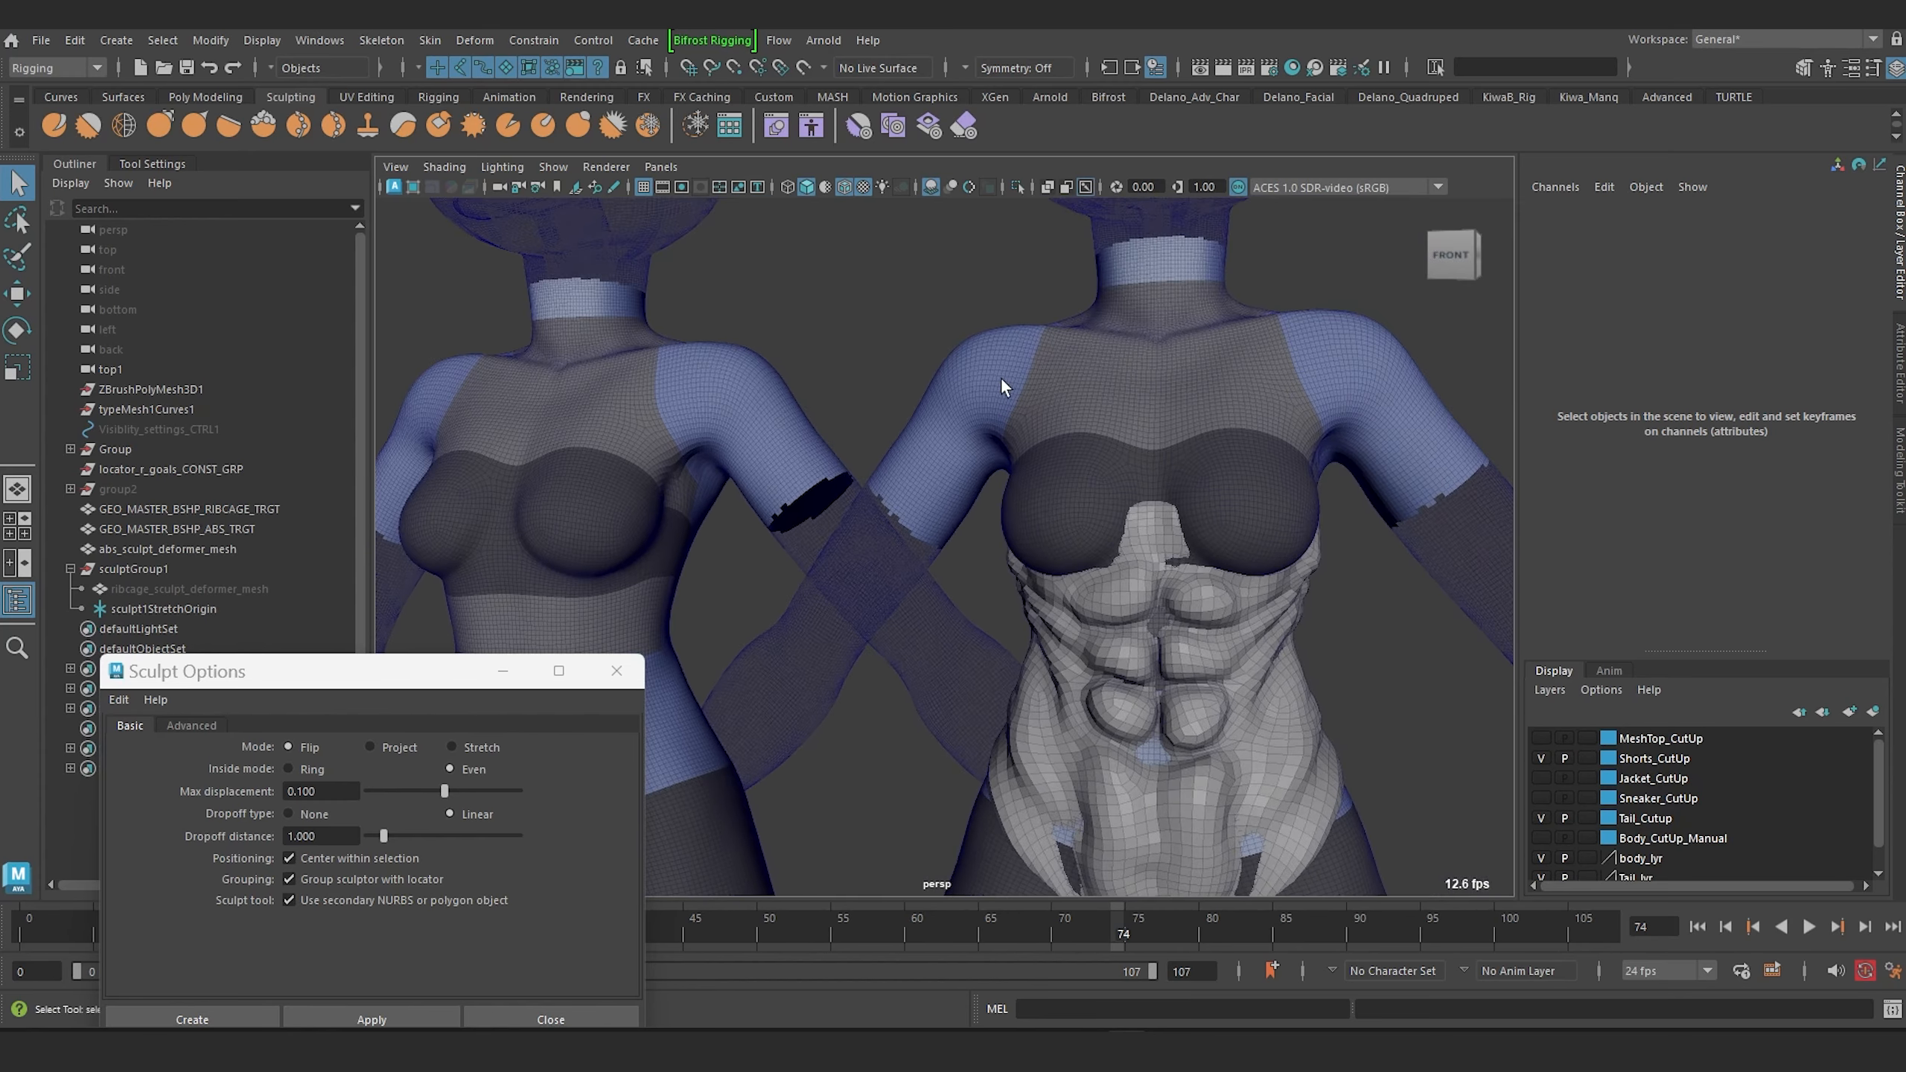
Create a sculpt deformer on the abs target mesh driven by the abs sculpt deformer mesh.
left_click(1022, 361)
left_click(1128, 605, "shift")
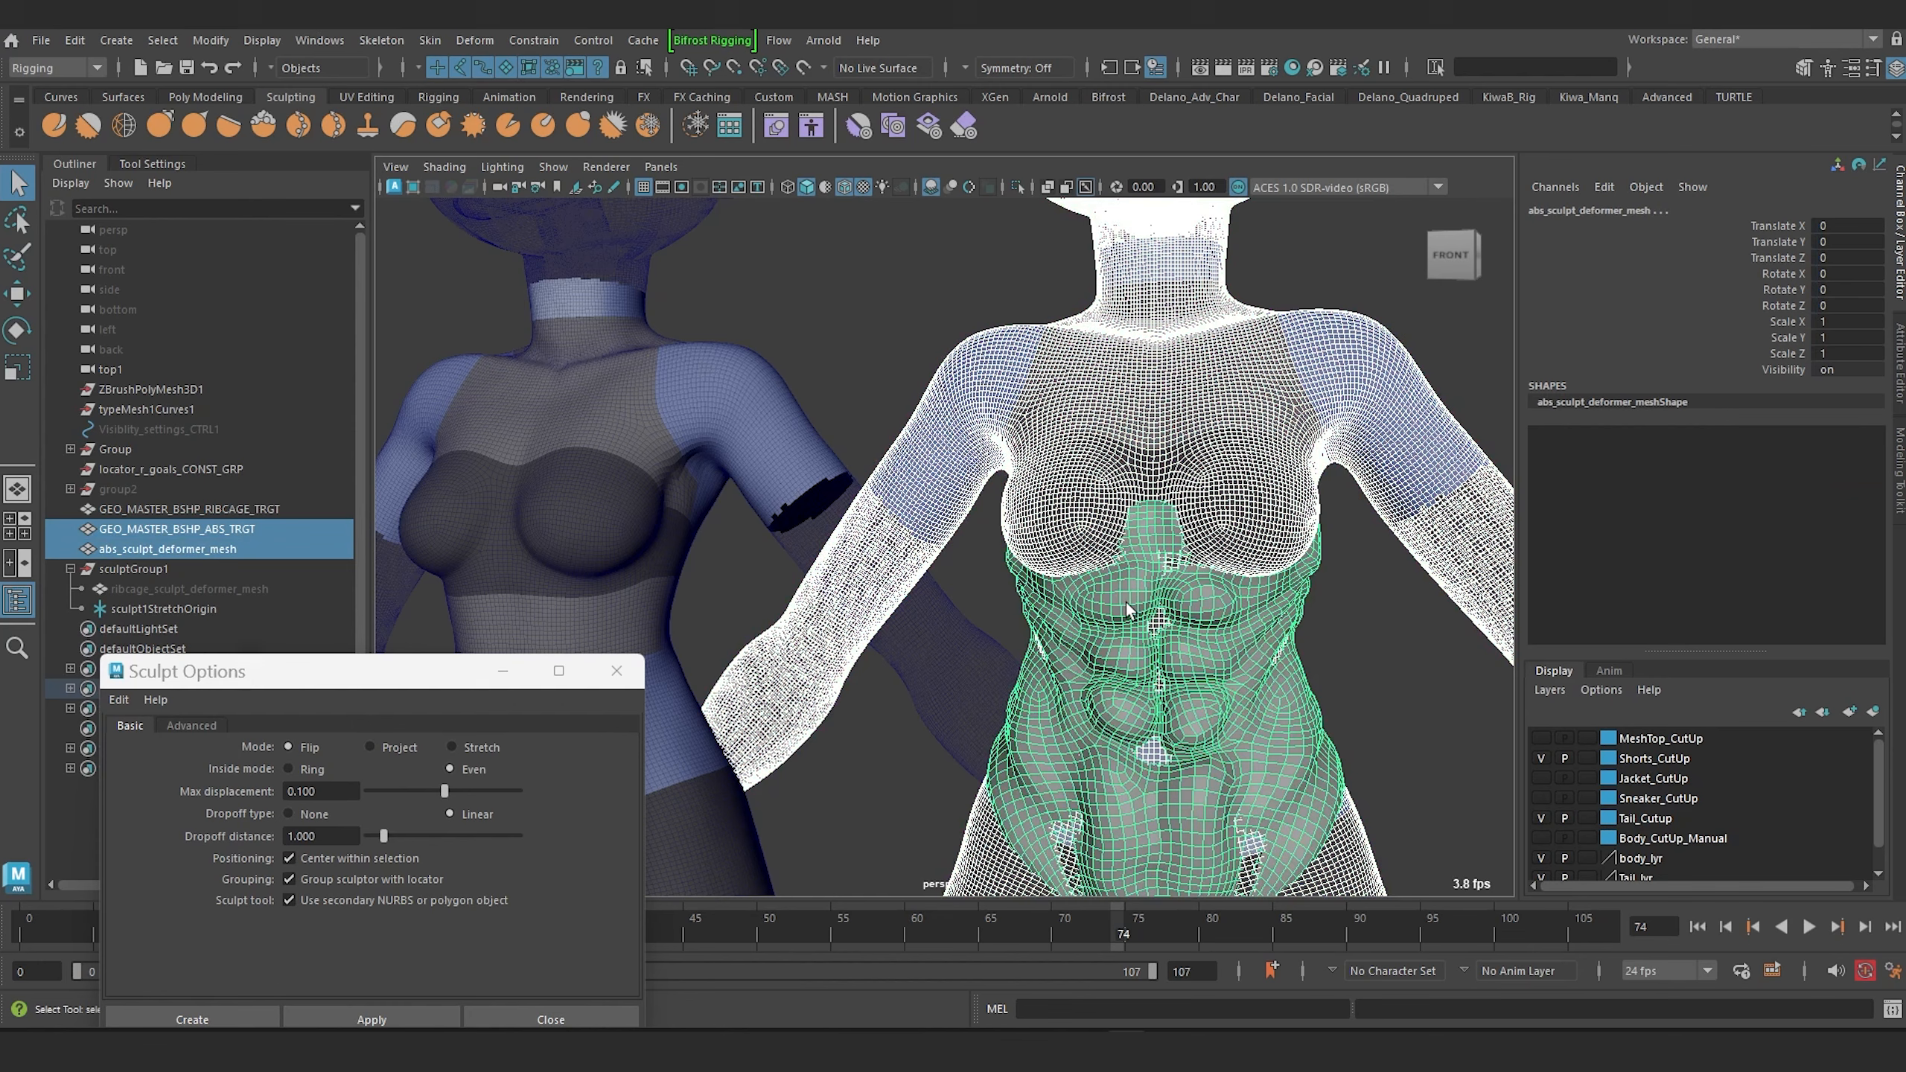
left_click_drag(309, 667, 286, 476)
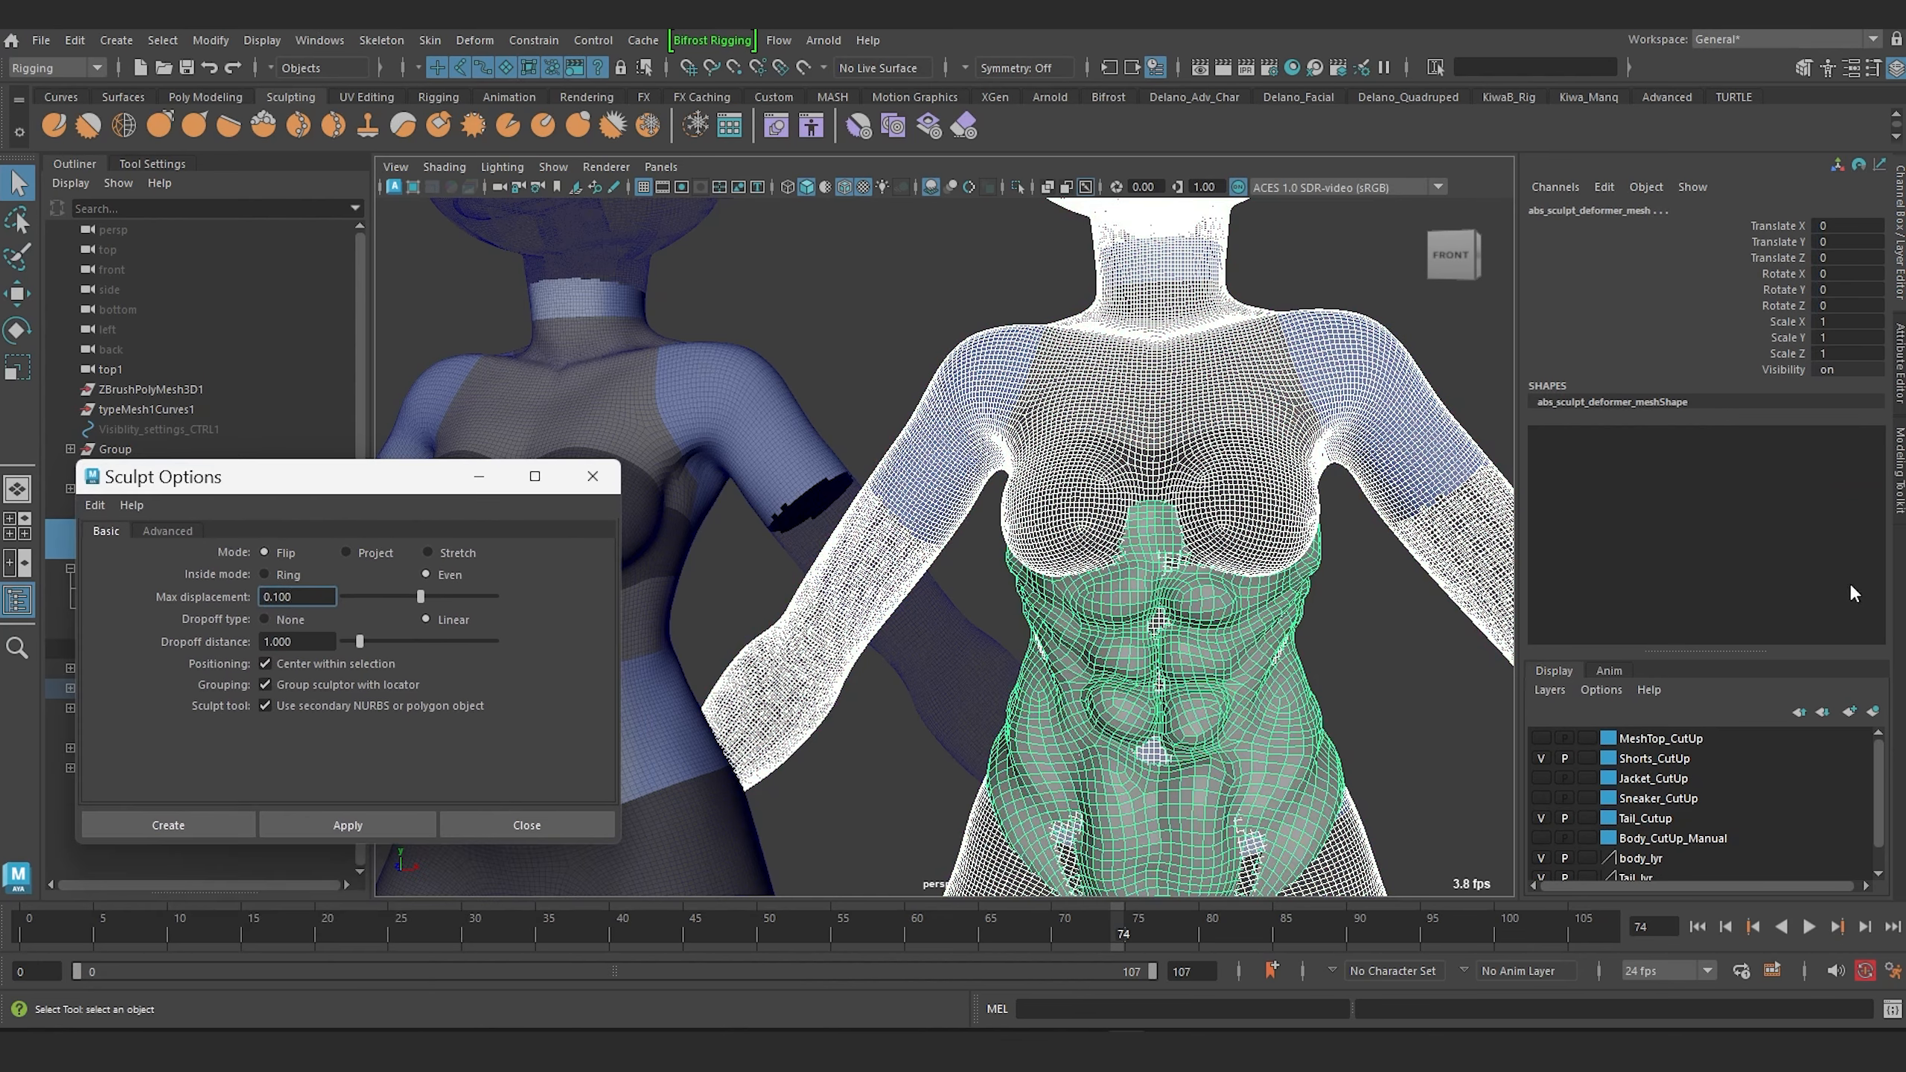
left_click(348, 825)
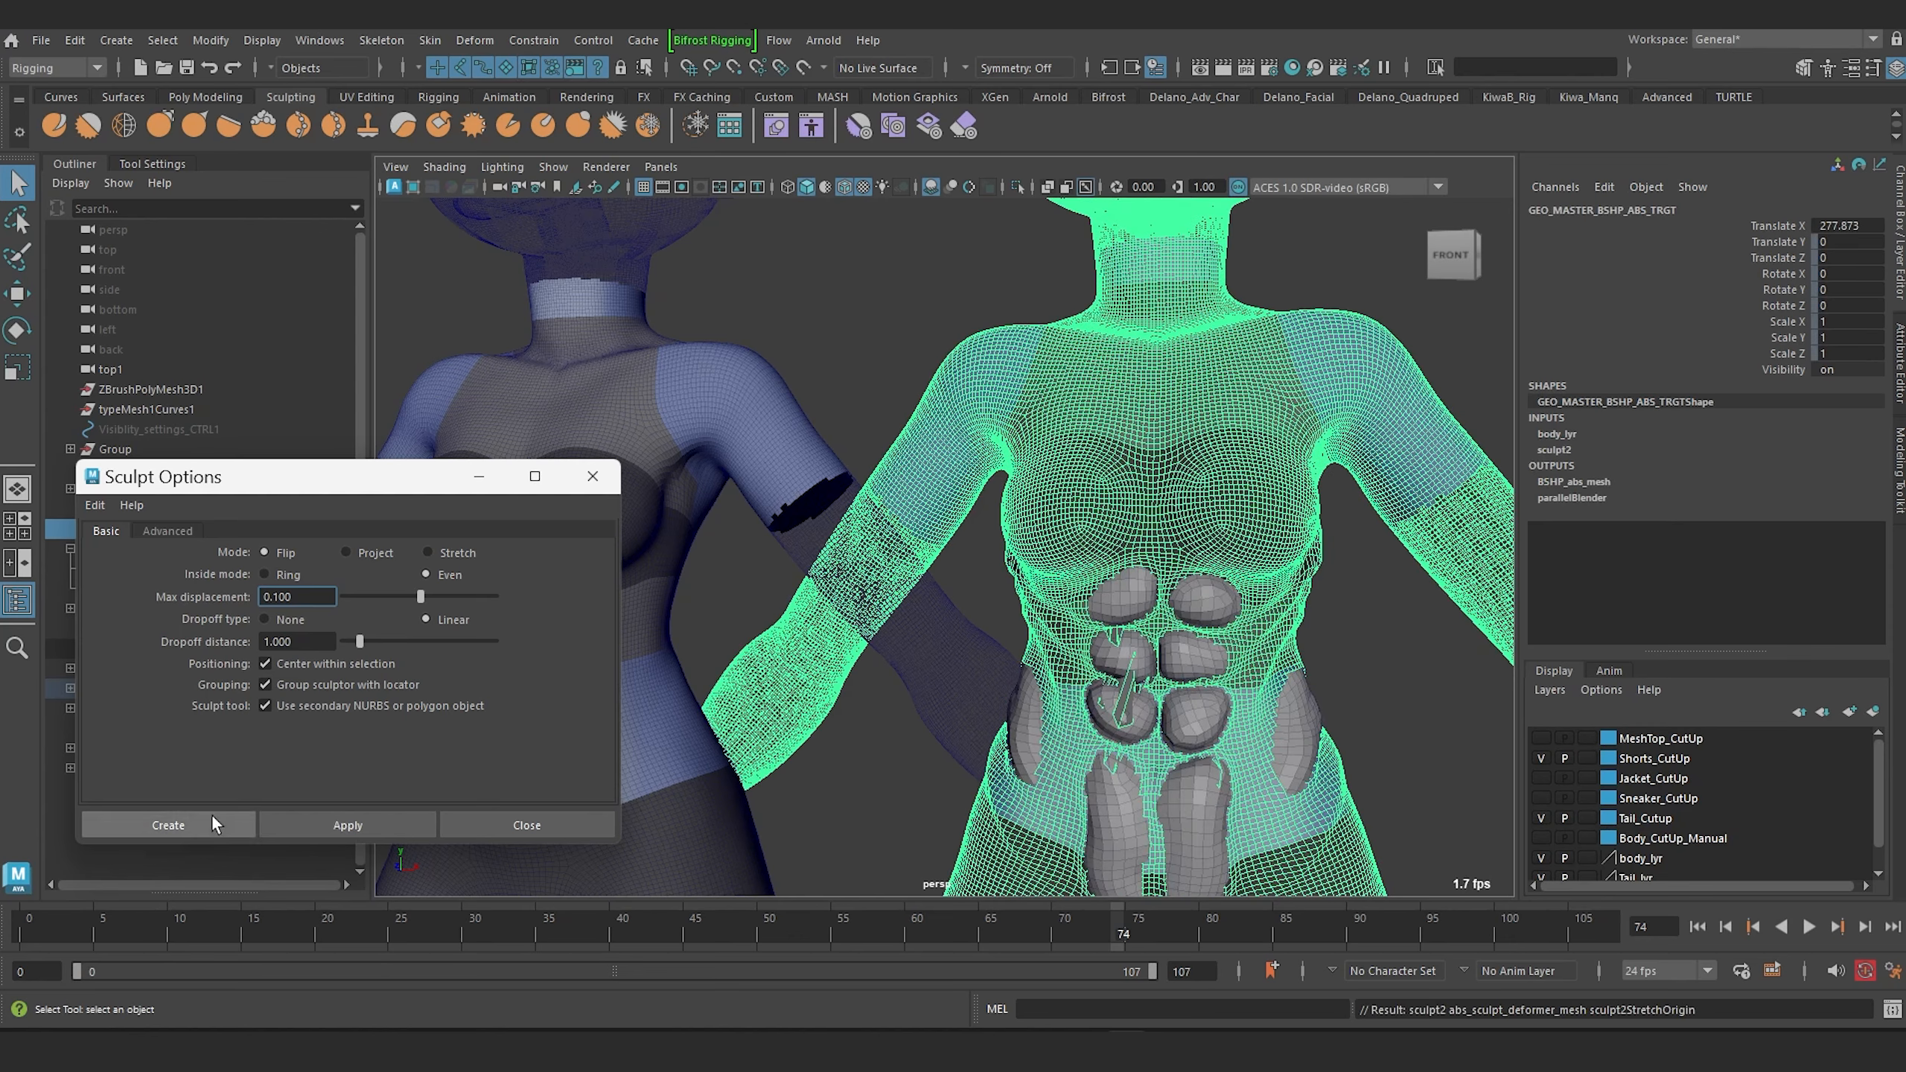
left_click(592, 475)
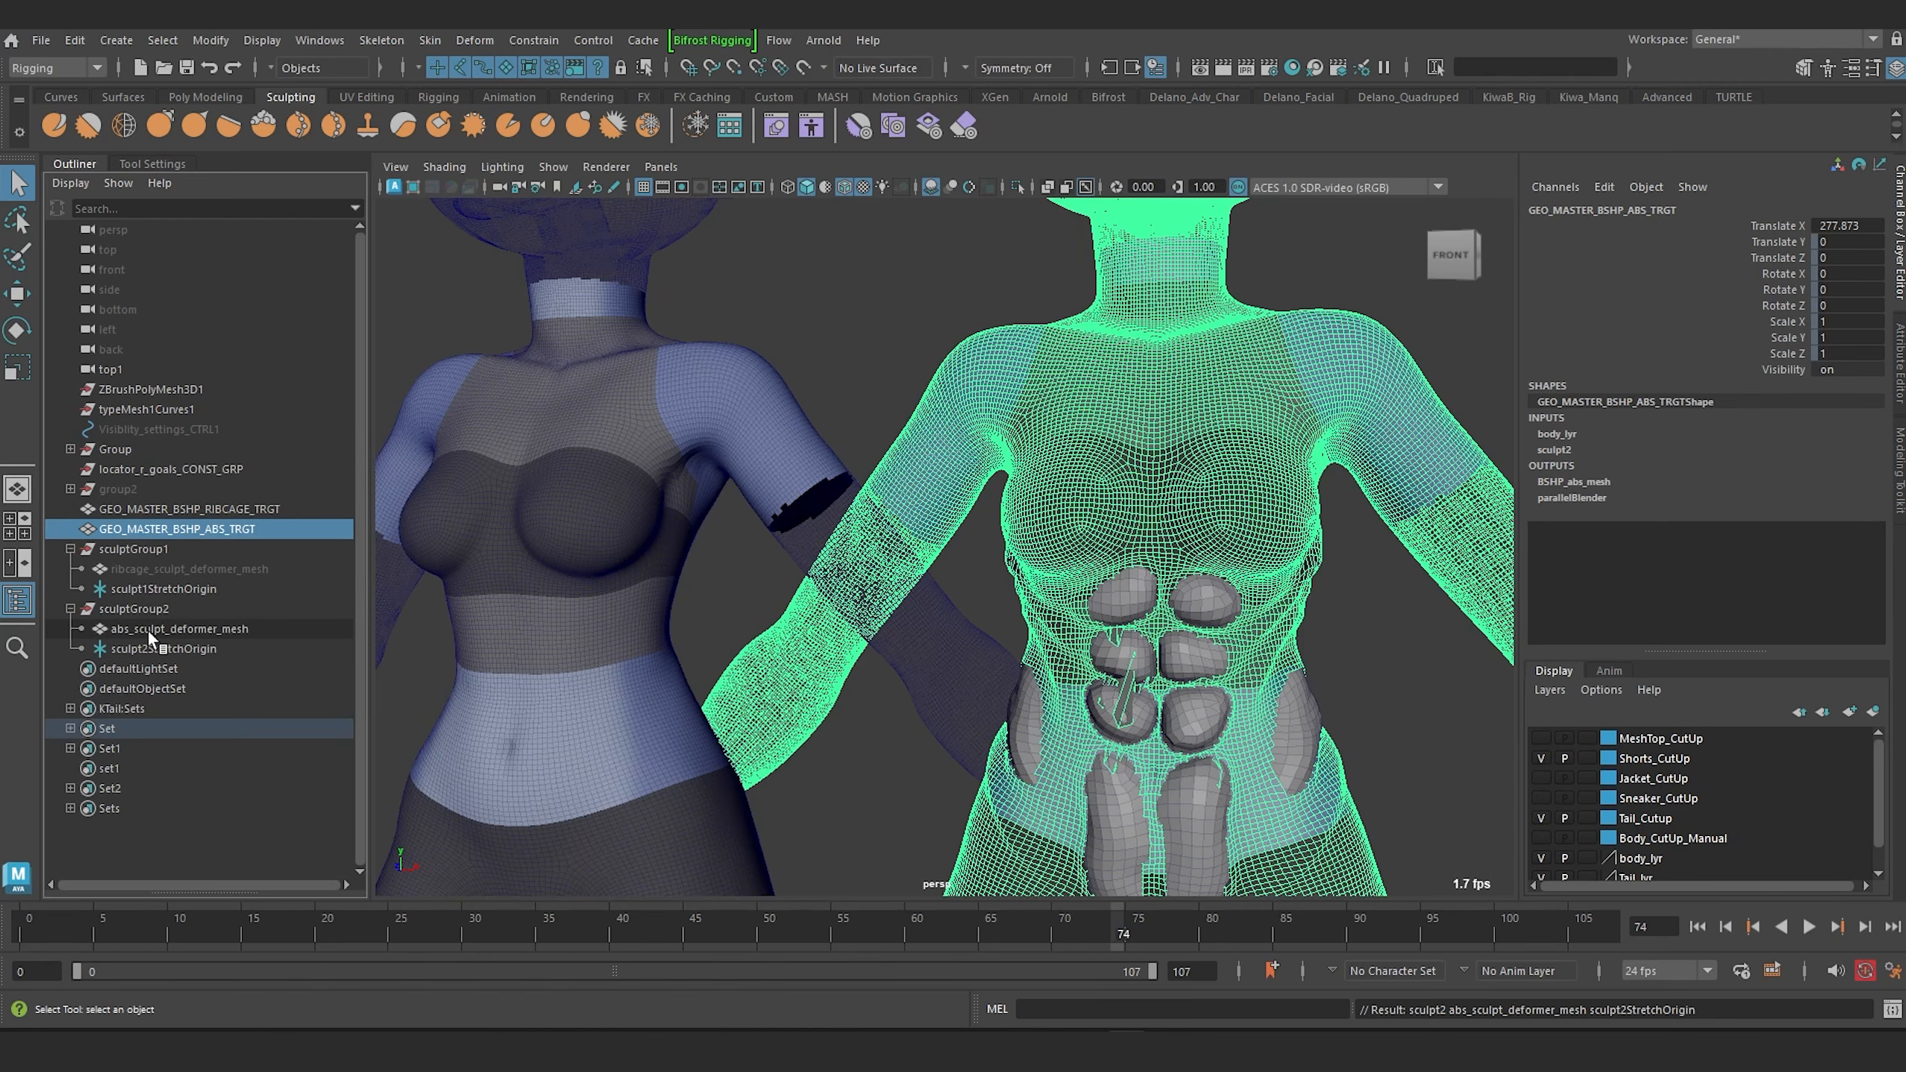
Hide the abs sculpt deformer mesh.
left_click(148, 629)
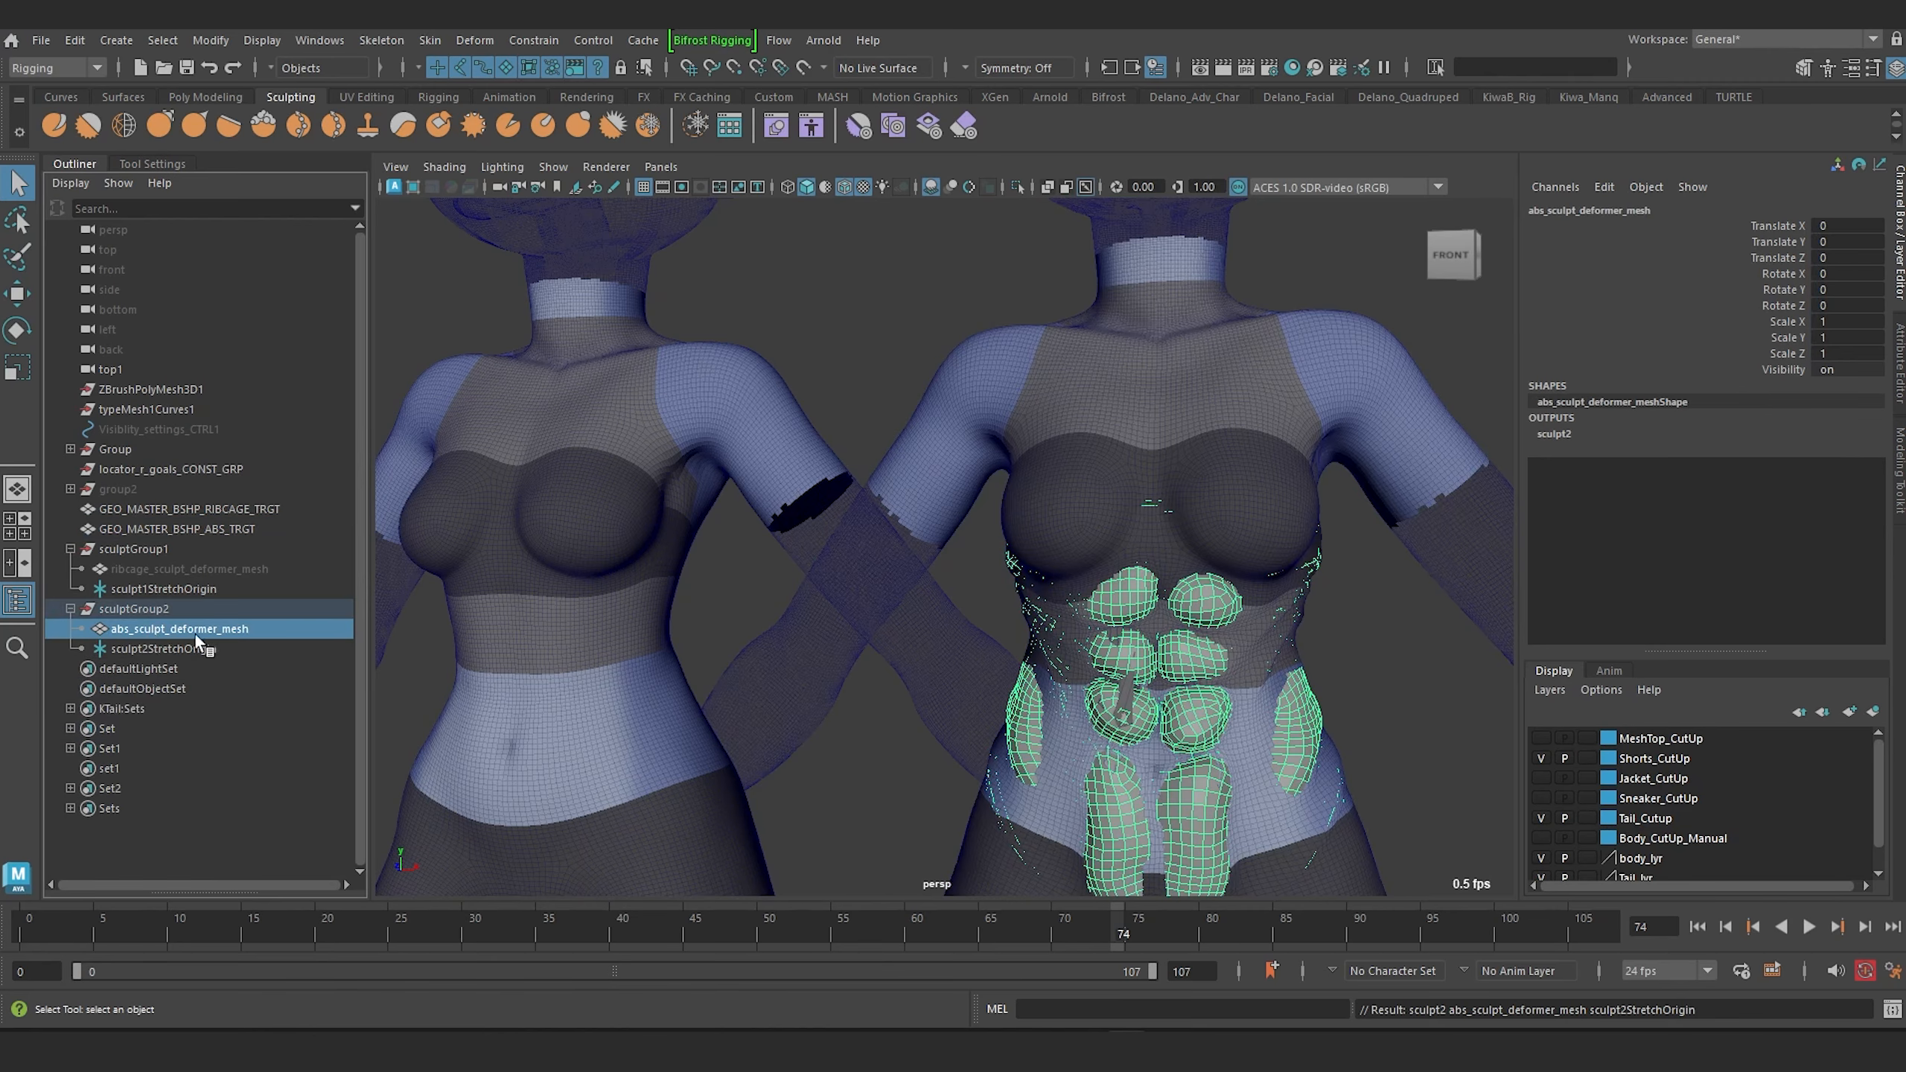
key("ctrl+h")
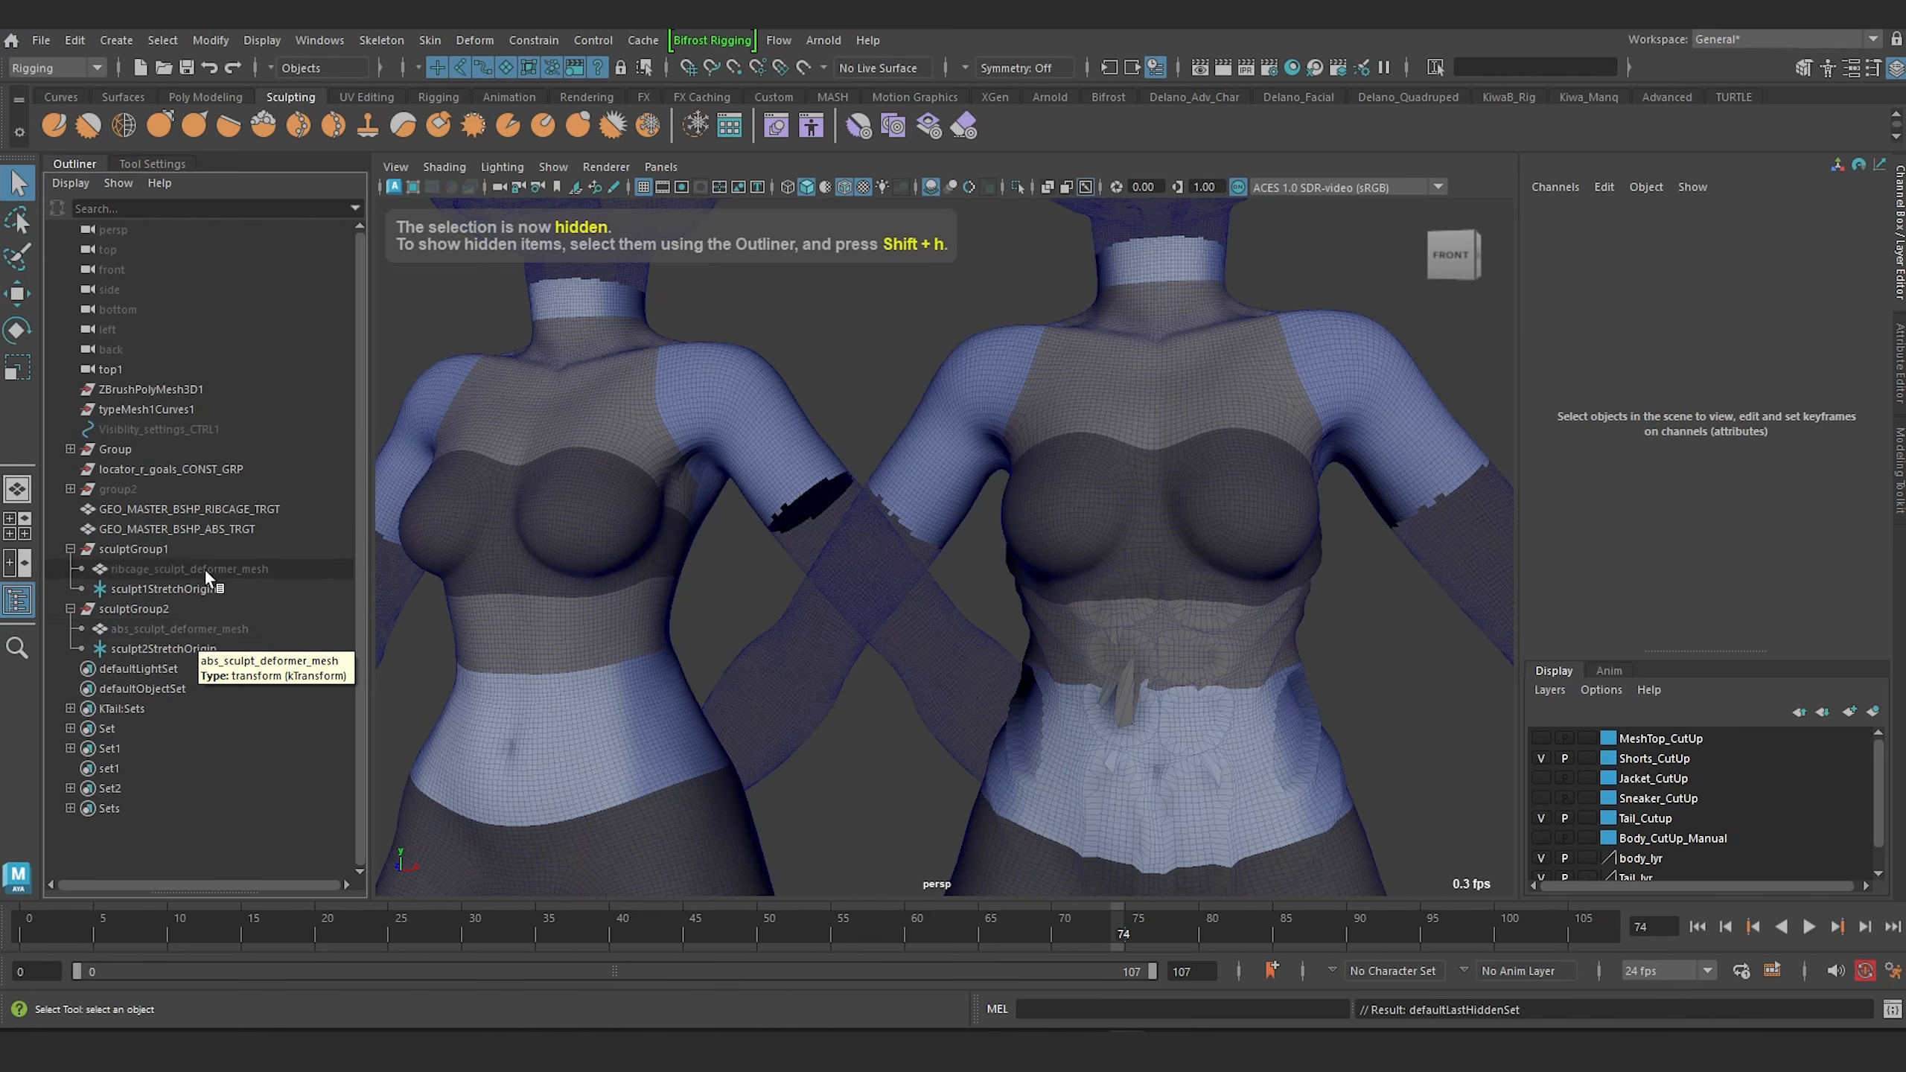
Rename the abs sculpt deformer sculpt_abs.
left_click(139, 647)
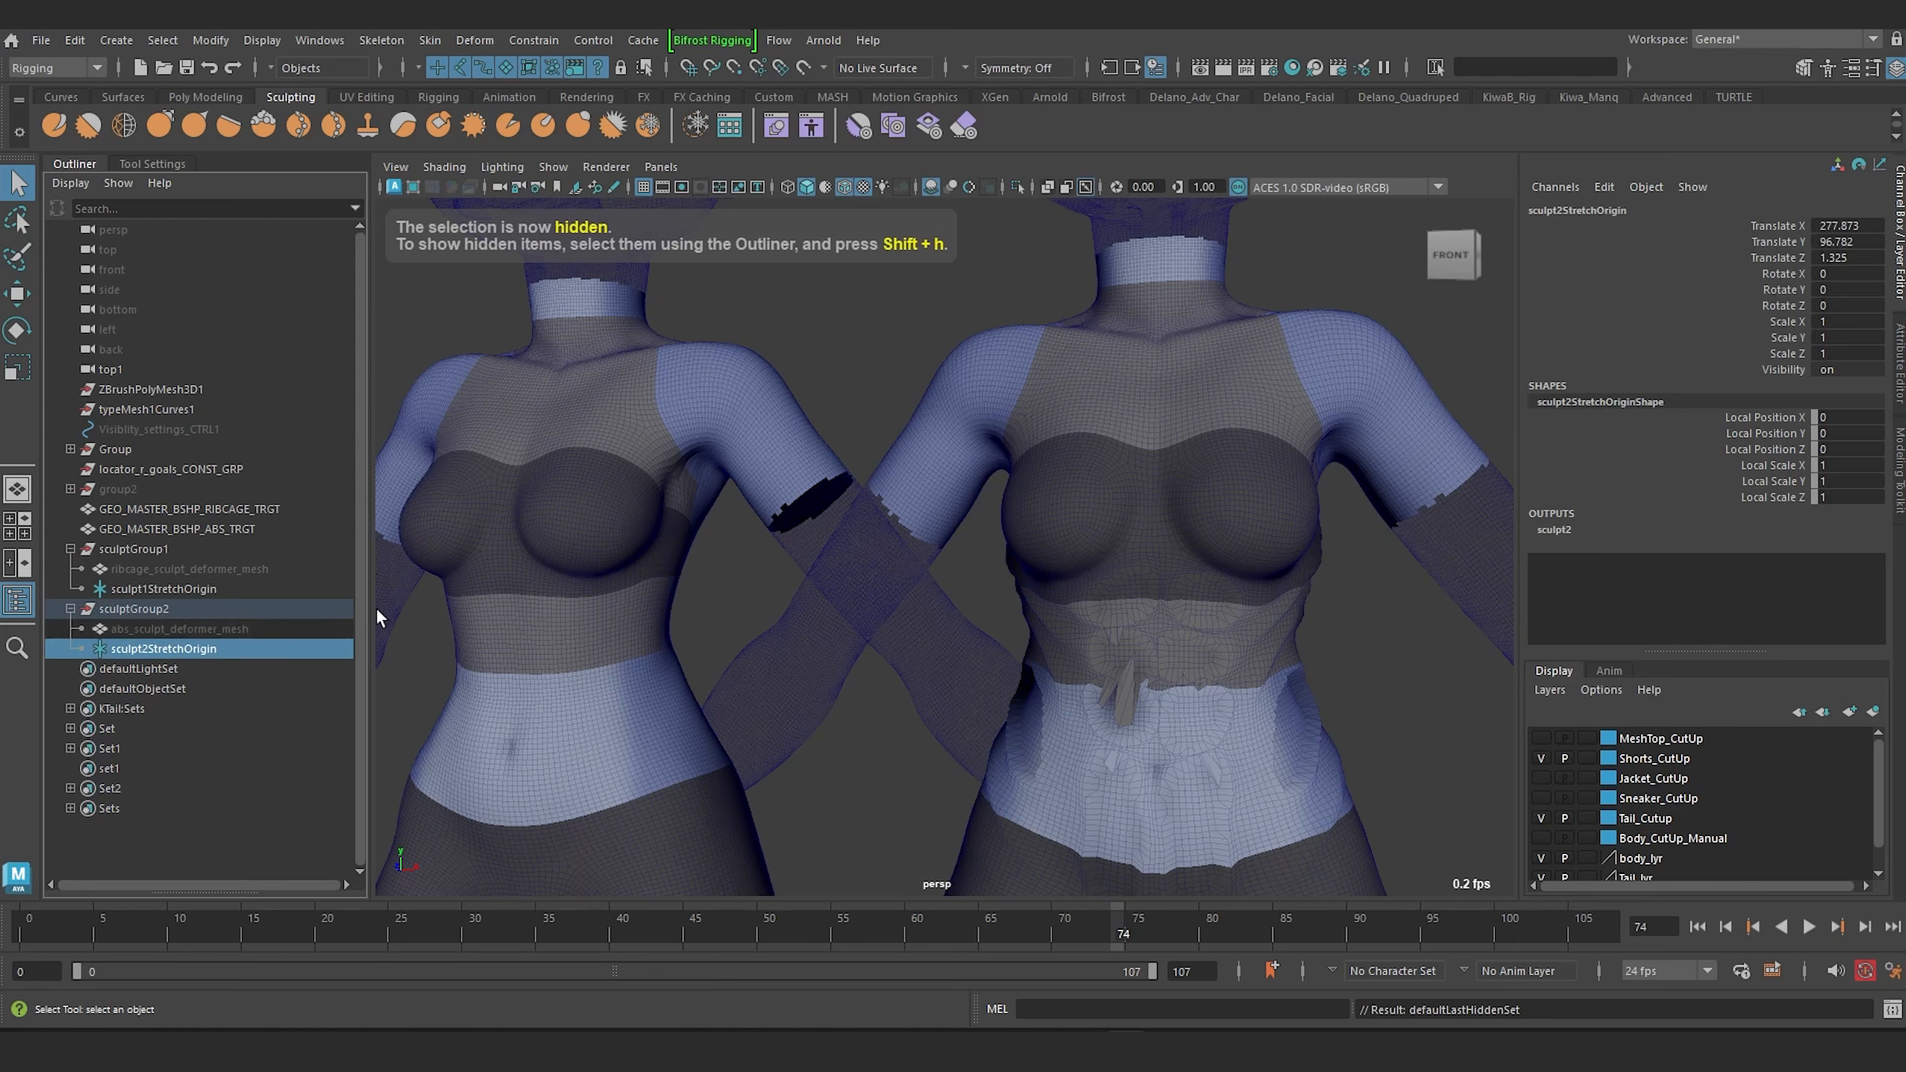
double_click(1581, 528)
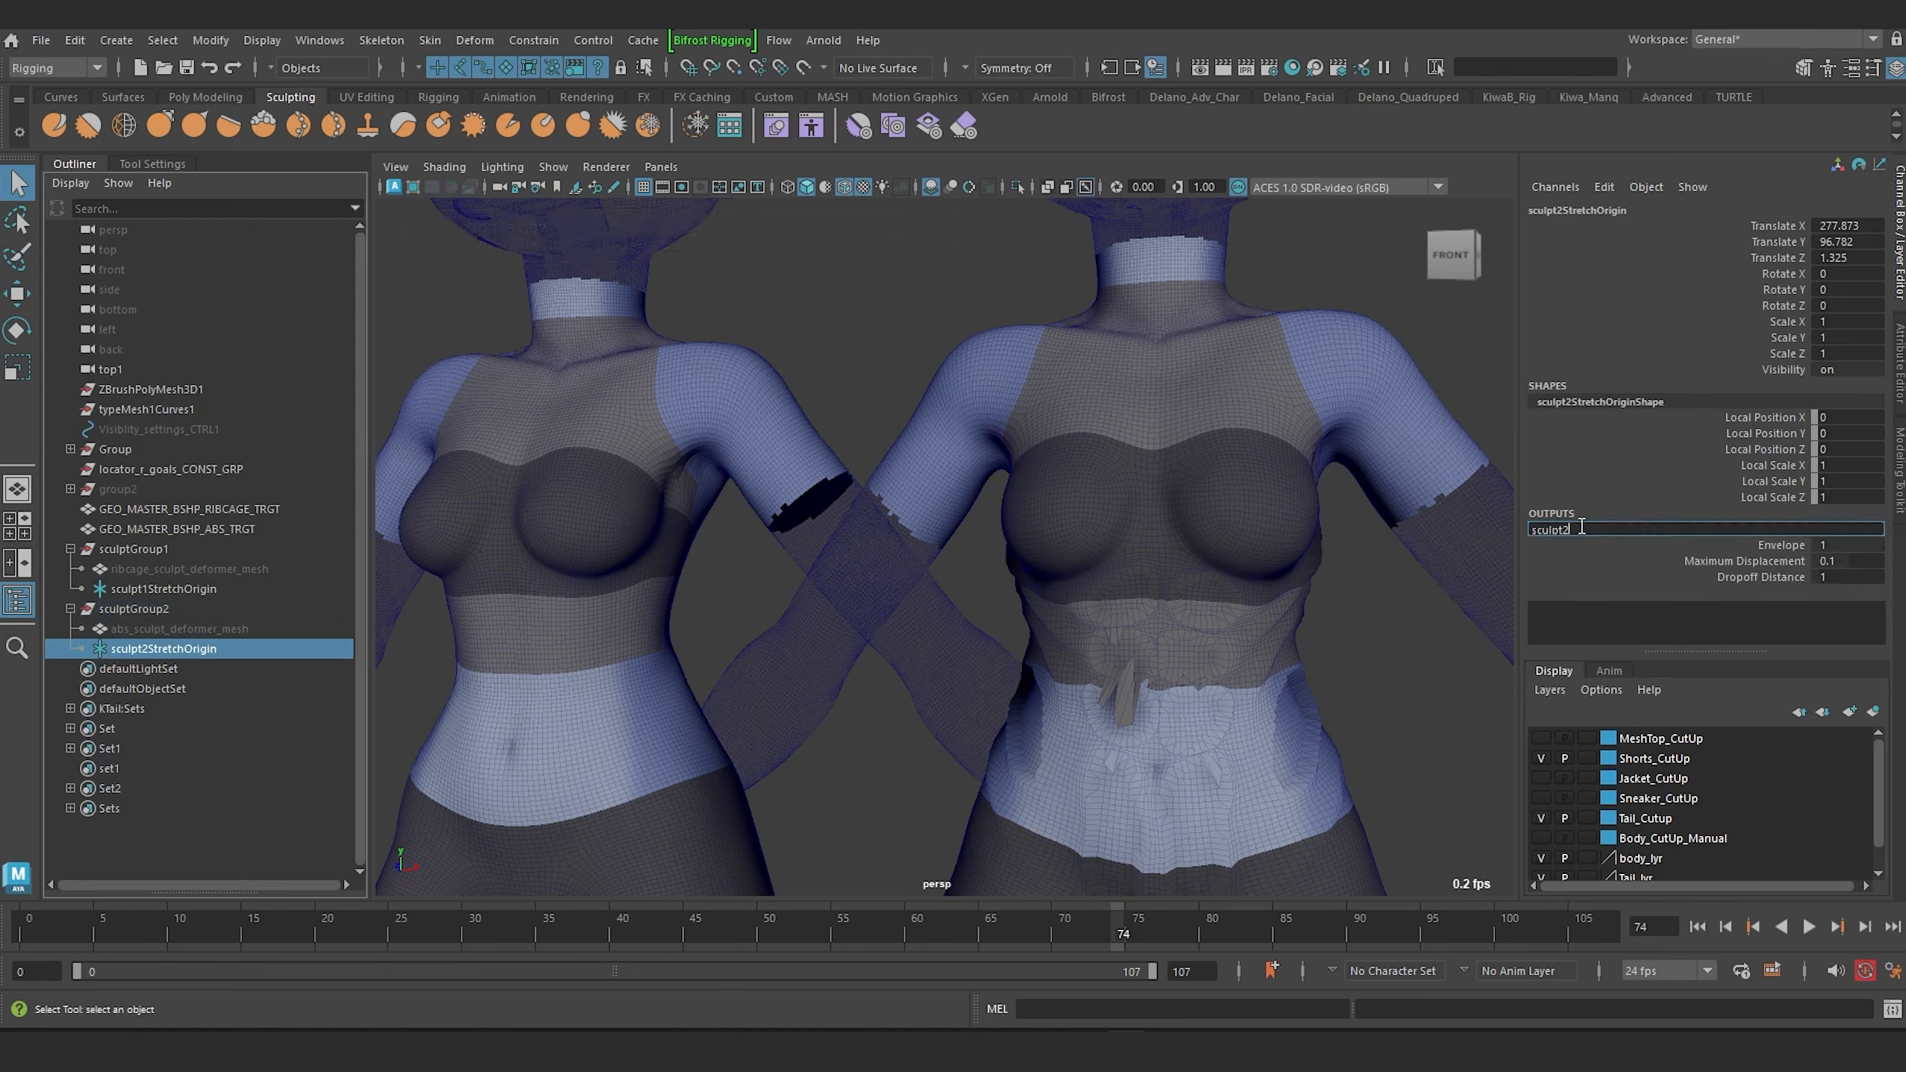
key("BackSpace")
key("Return")
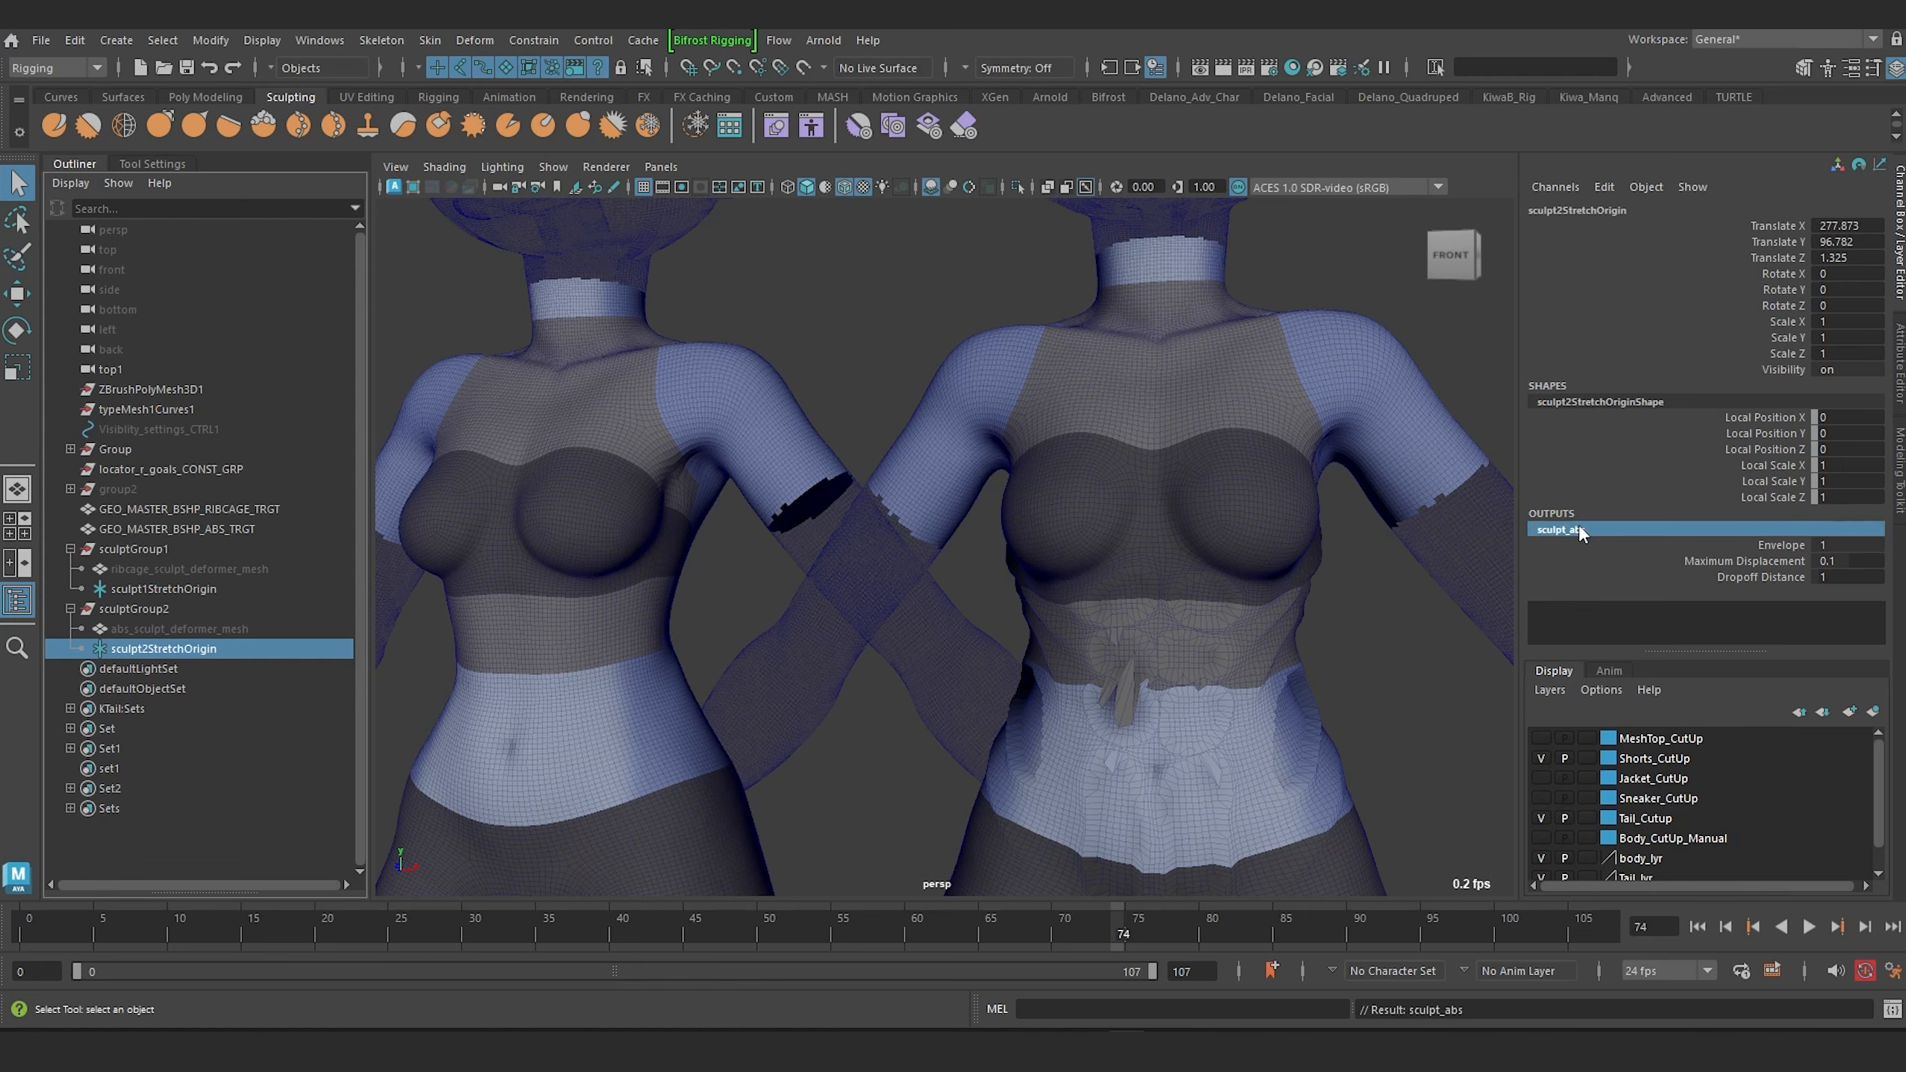
Start renaming the abs sculpt group.
double_click(174, 609)
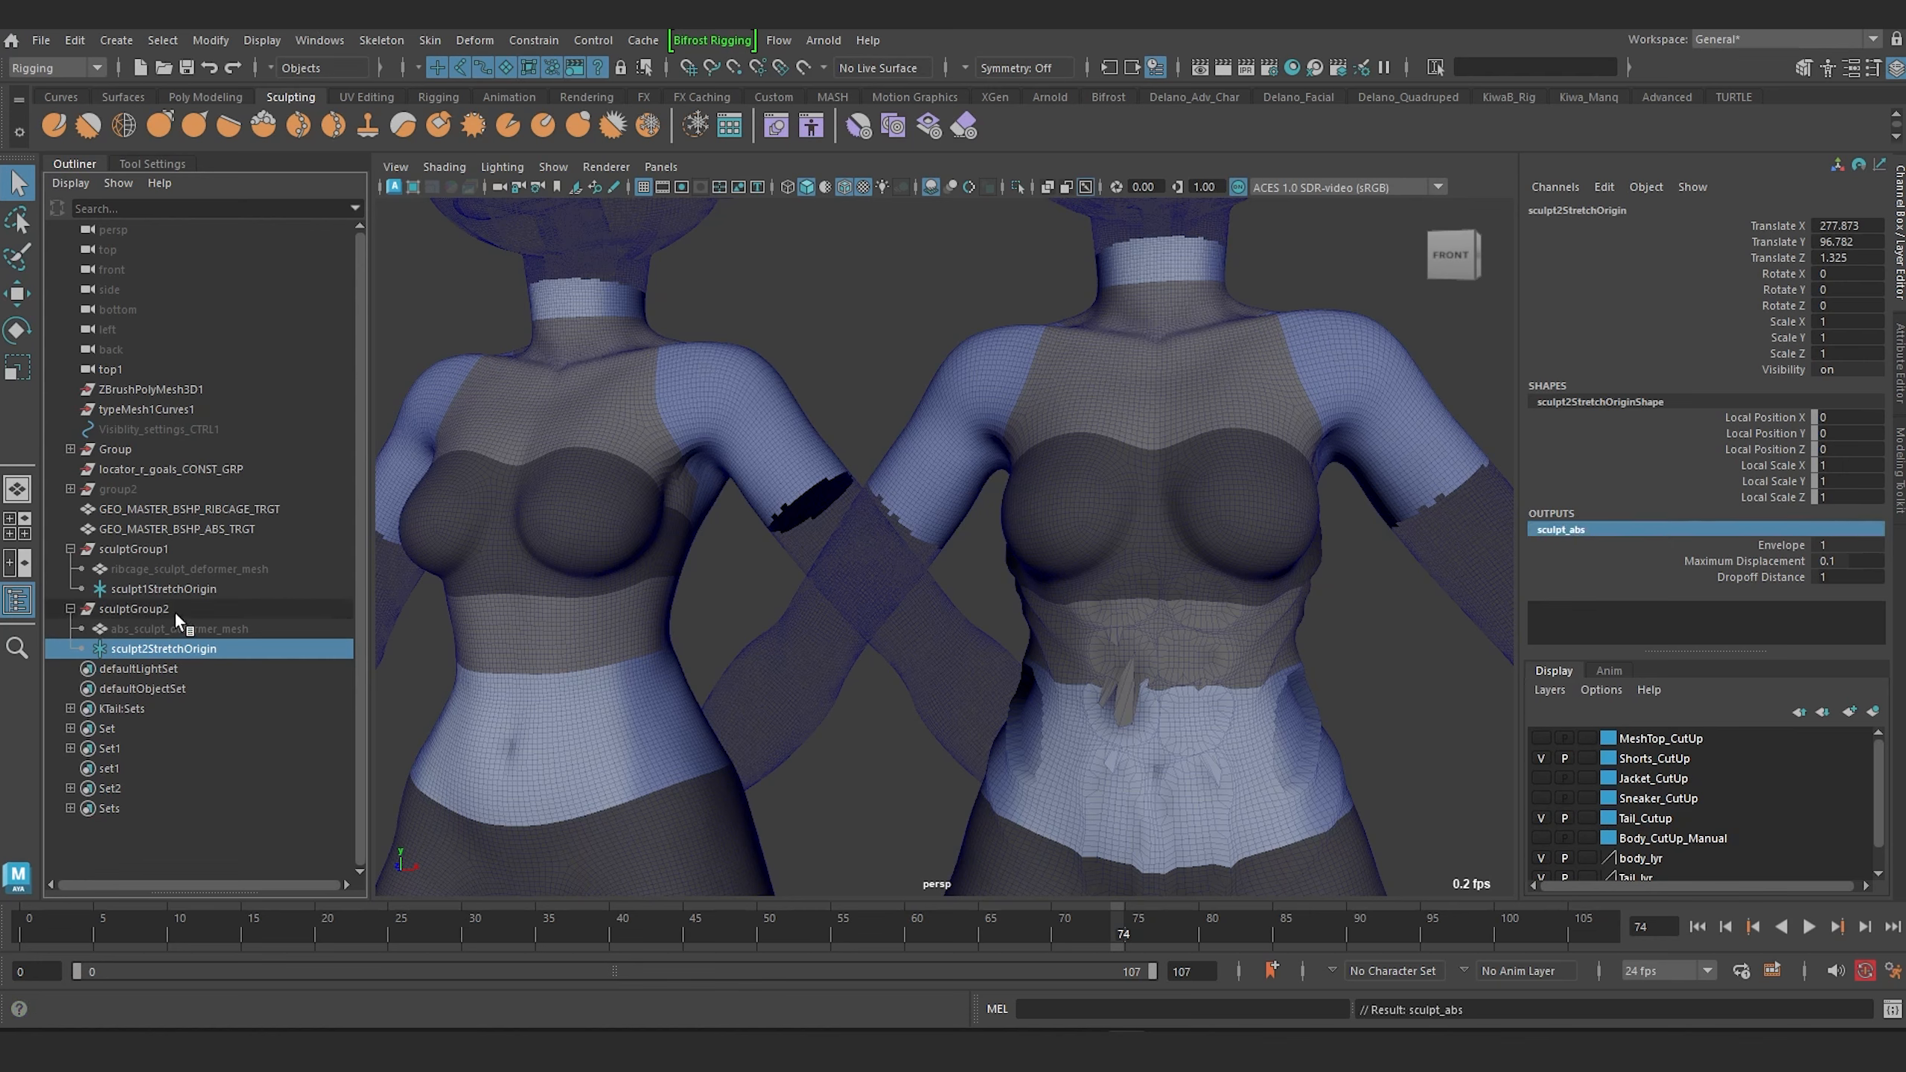
key("BackSpace")
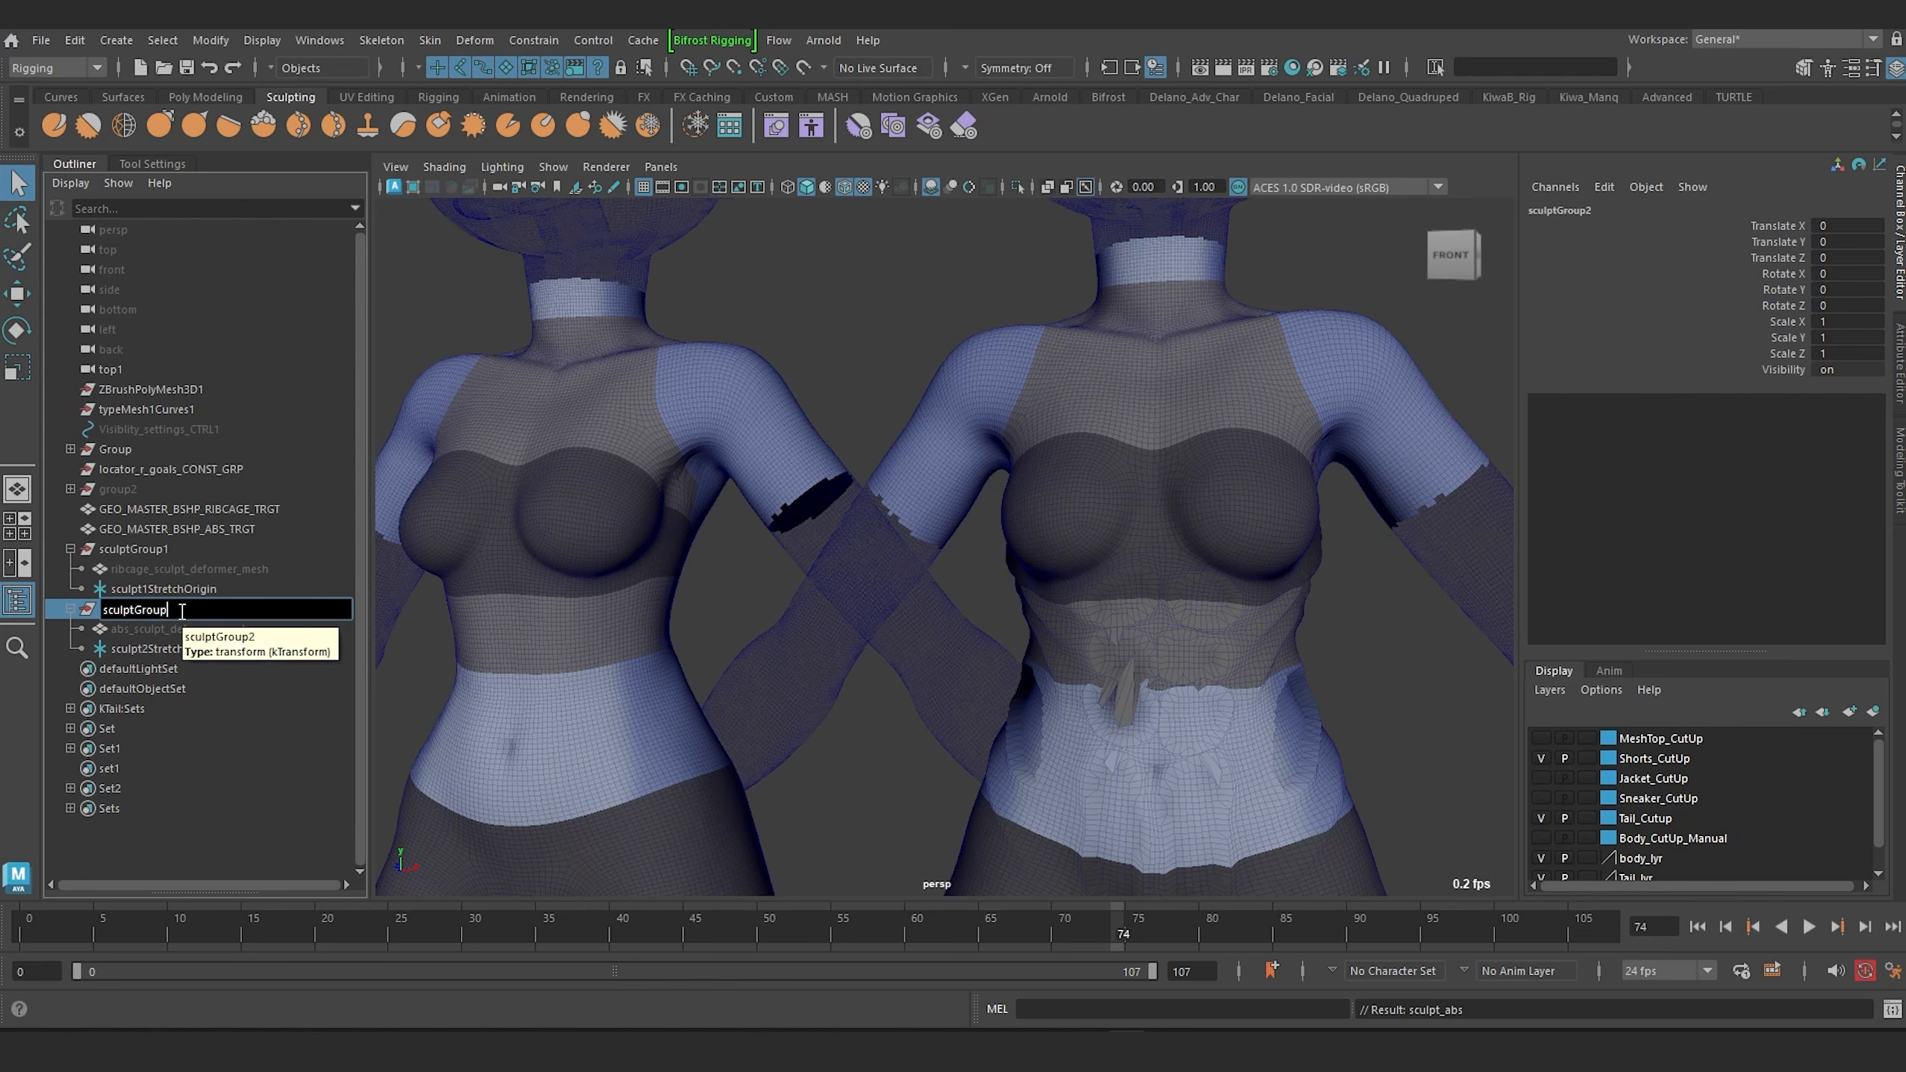
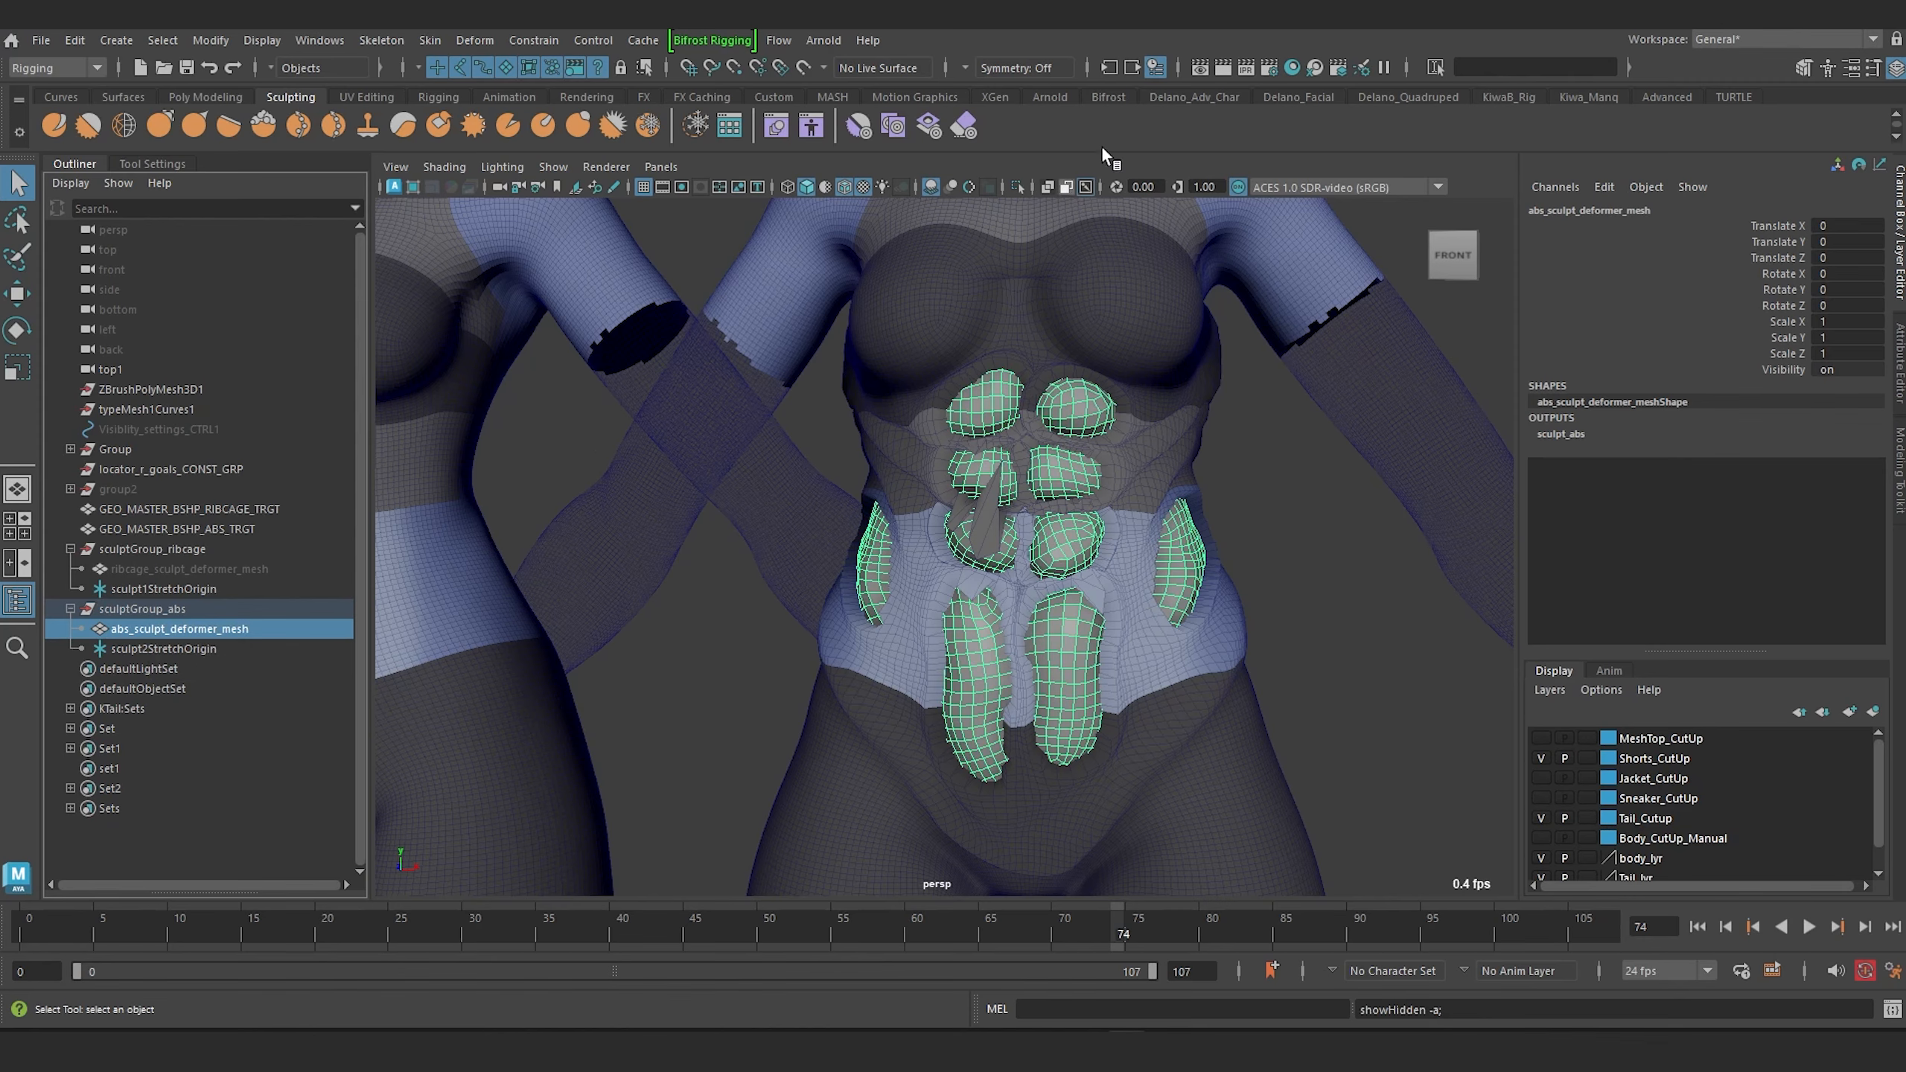
Isolate the abs sculpt deformer mesh, select all its CVs and scale them down slightly.
left_click(1019, 187)
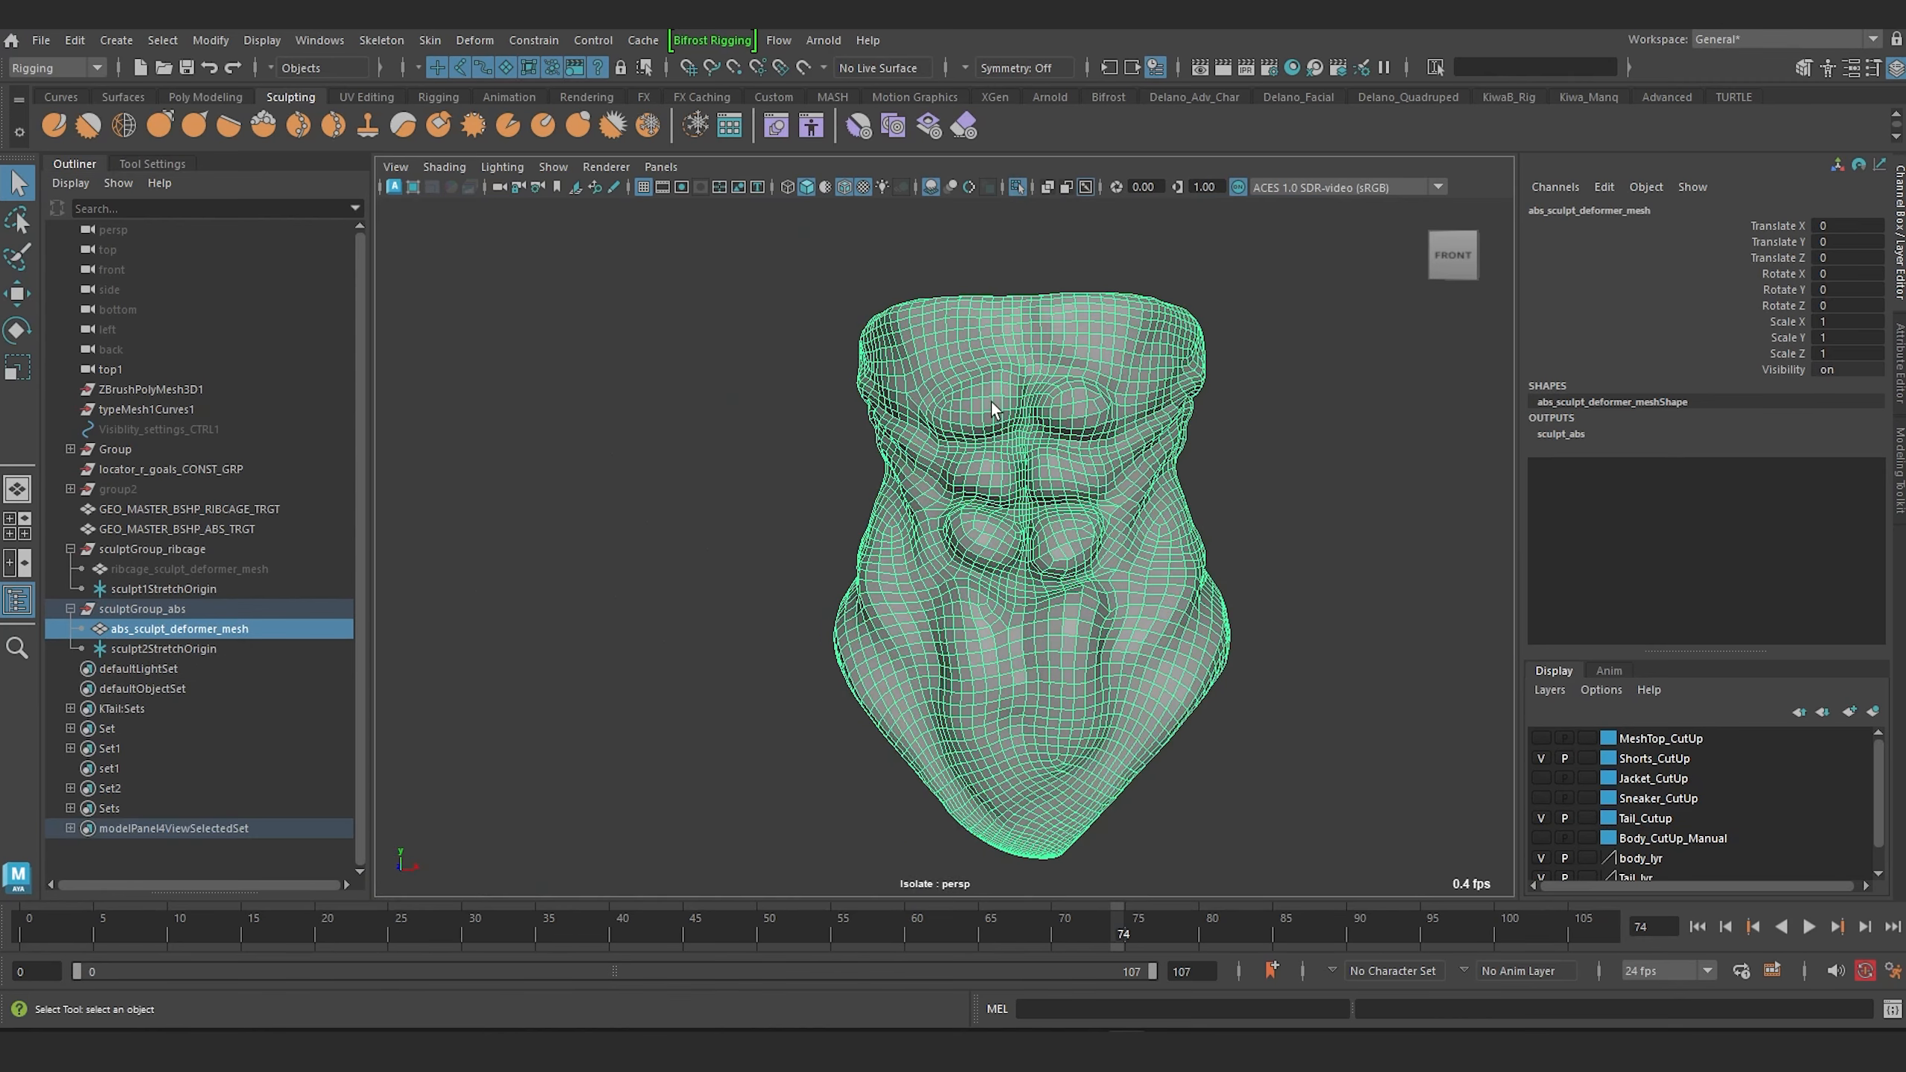
right_click_drag(992, 403, 933, 408)
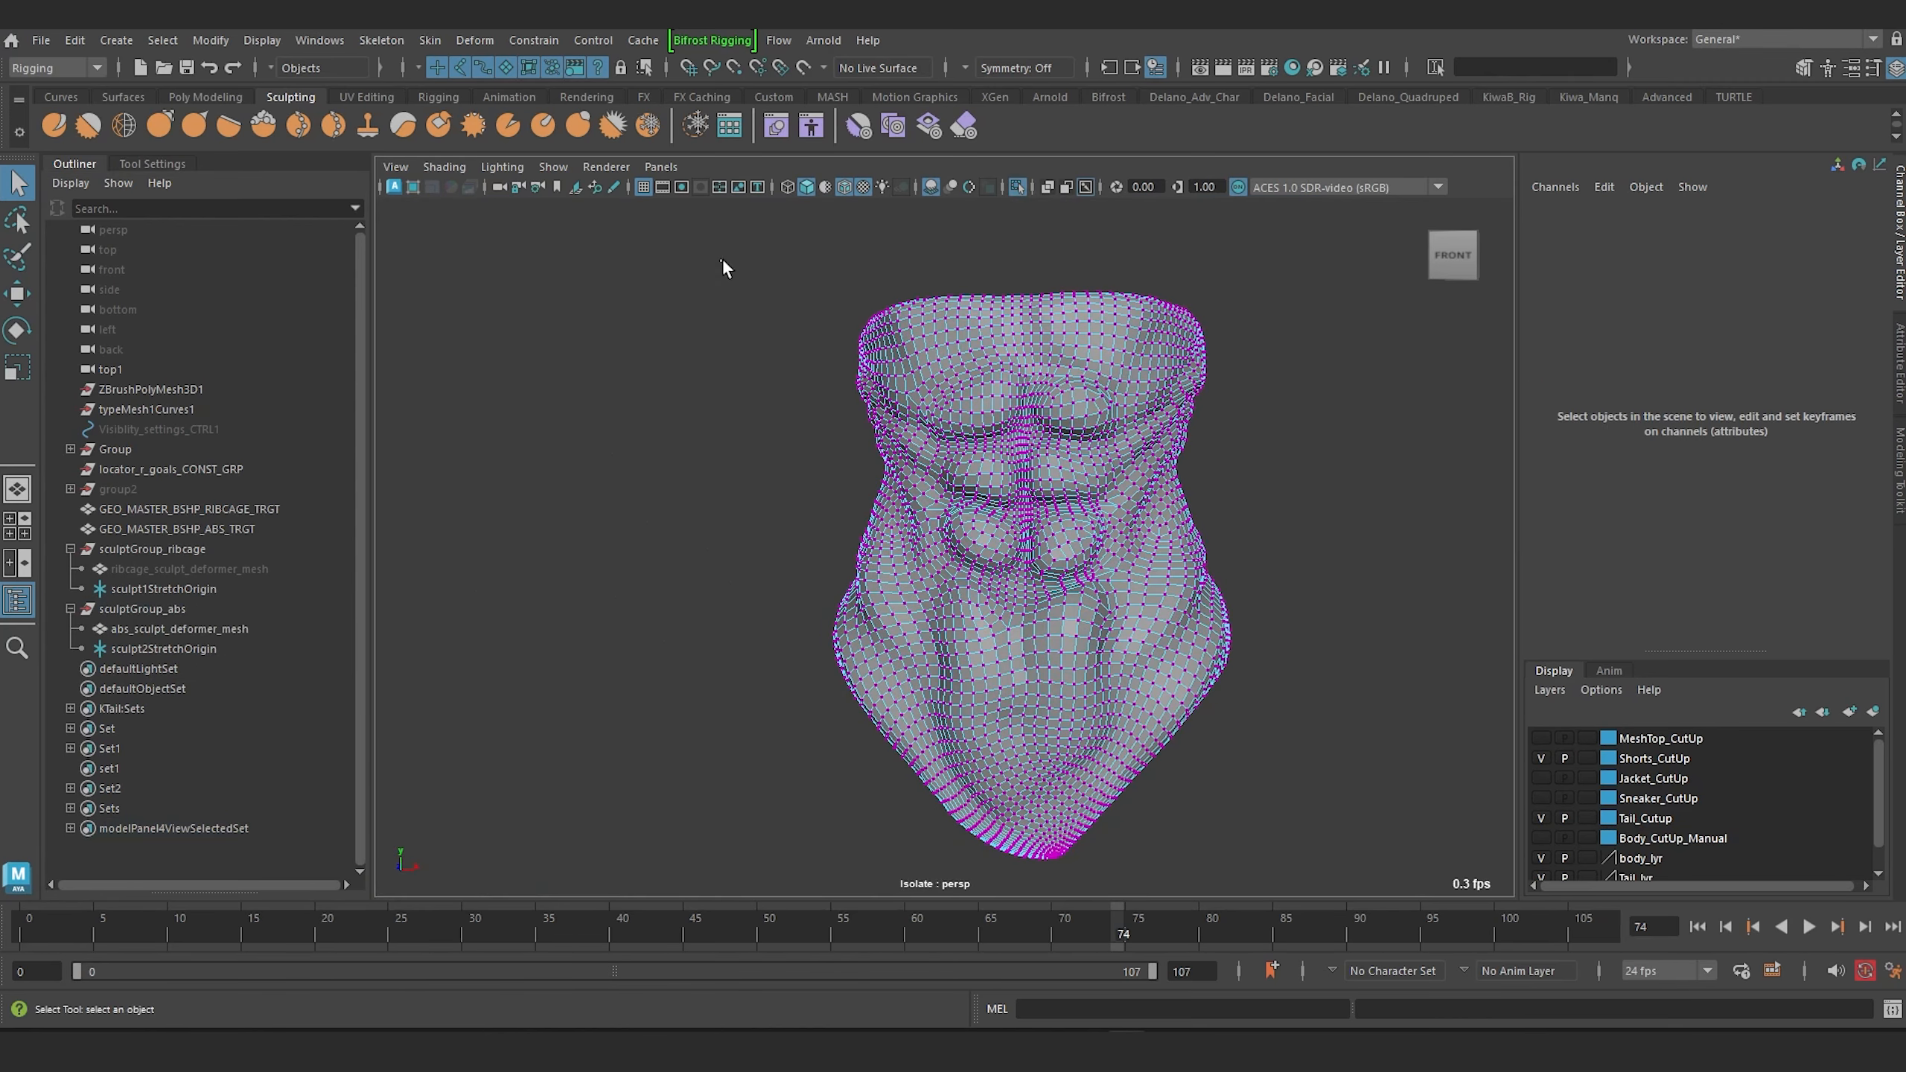
mouse_move(722, 258)
left_mouse_down()
mouse_move(1261, 867)
mouse_move(1304, 882)
left_mouse_up()
mouse_move(928, 486)
left_mouse_down("alt")
mouse_move(841, 489)
mouse_move(919, 484)
left_mouse_up("alt")
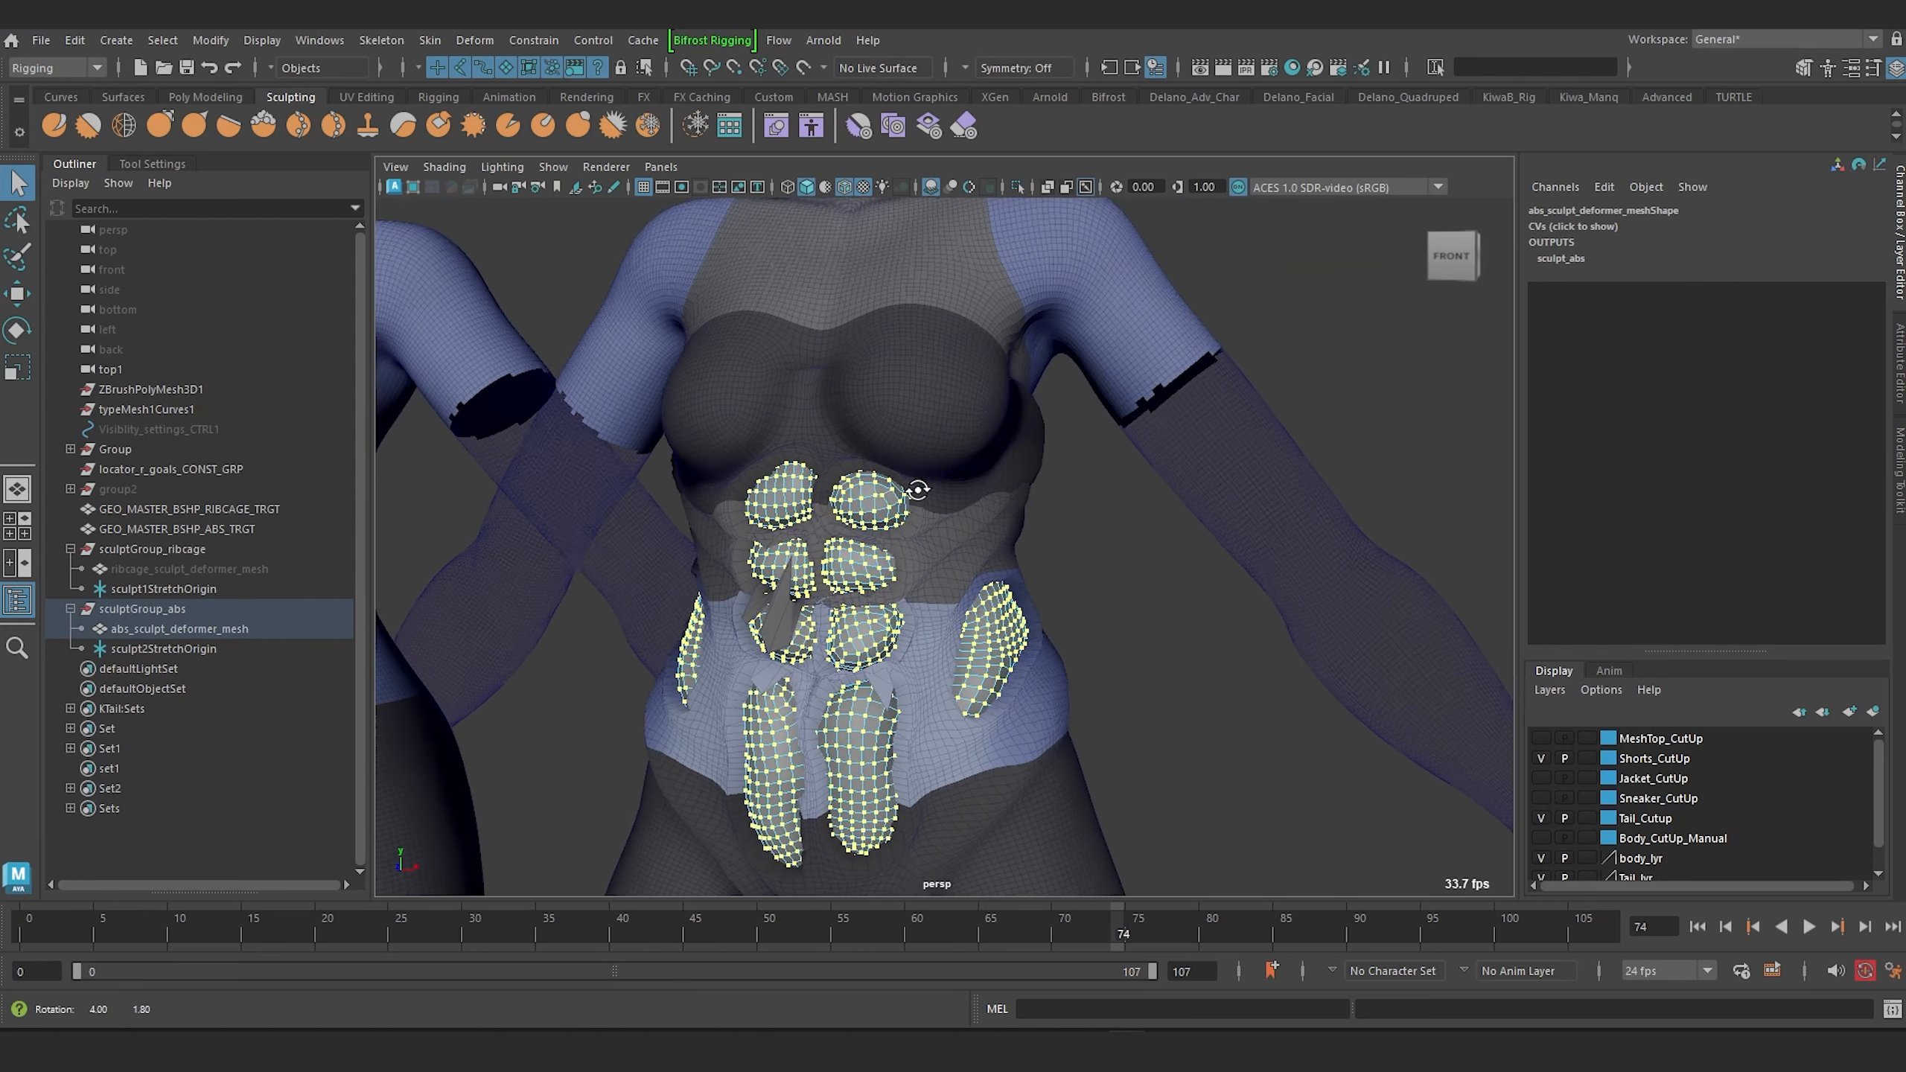
scroll(929, 489, "up", 3)
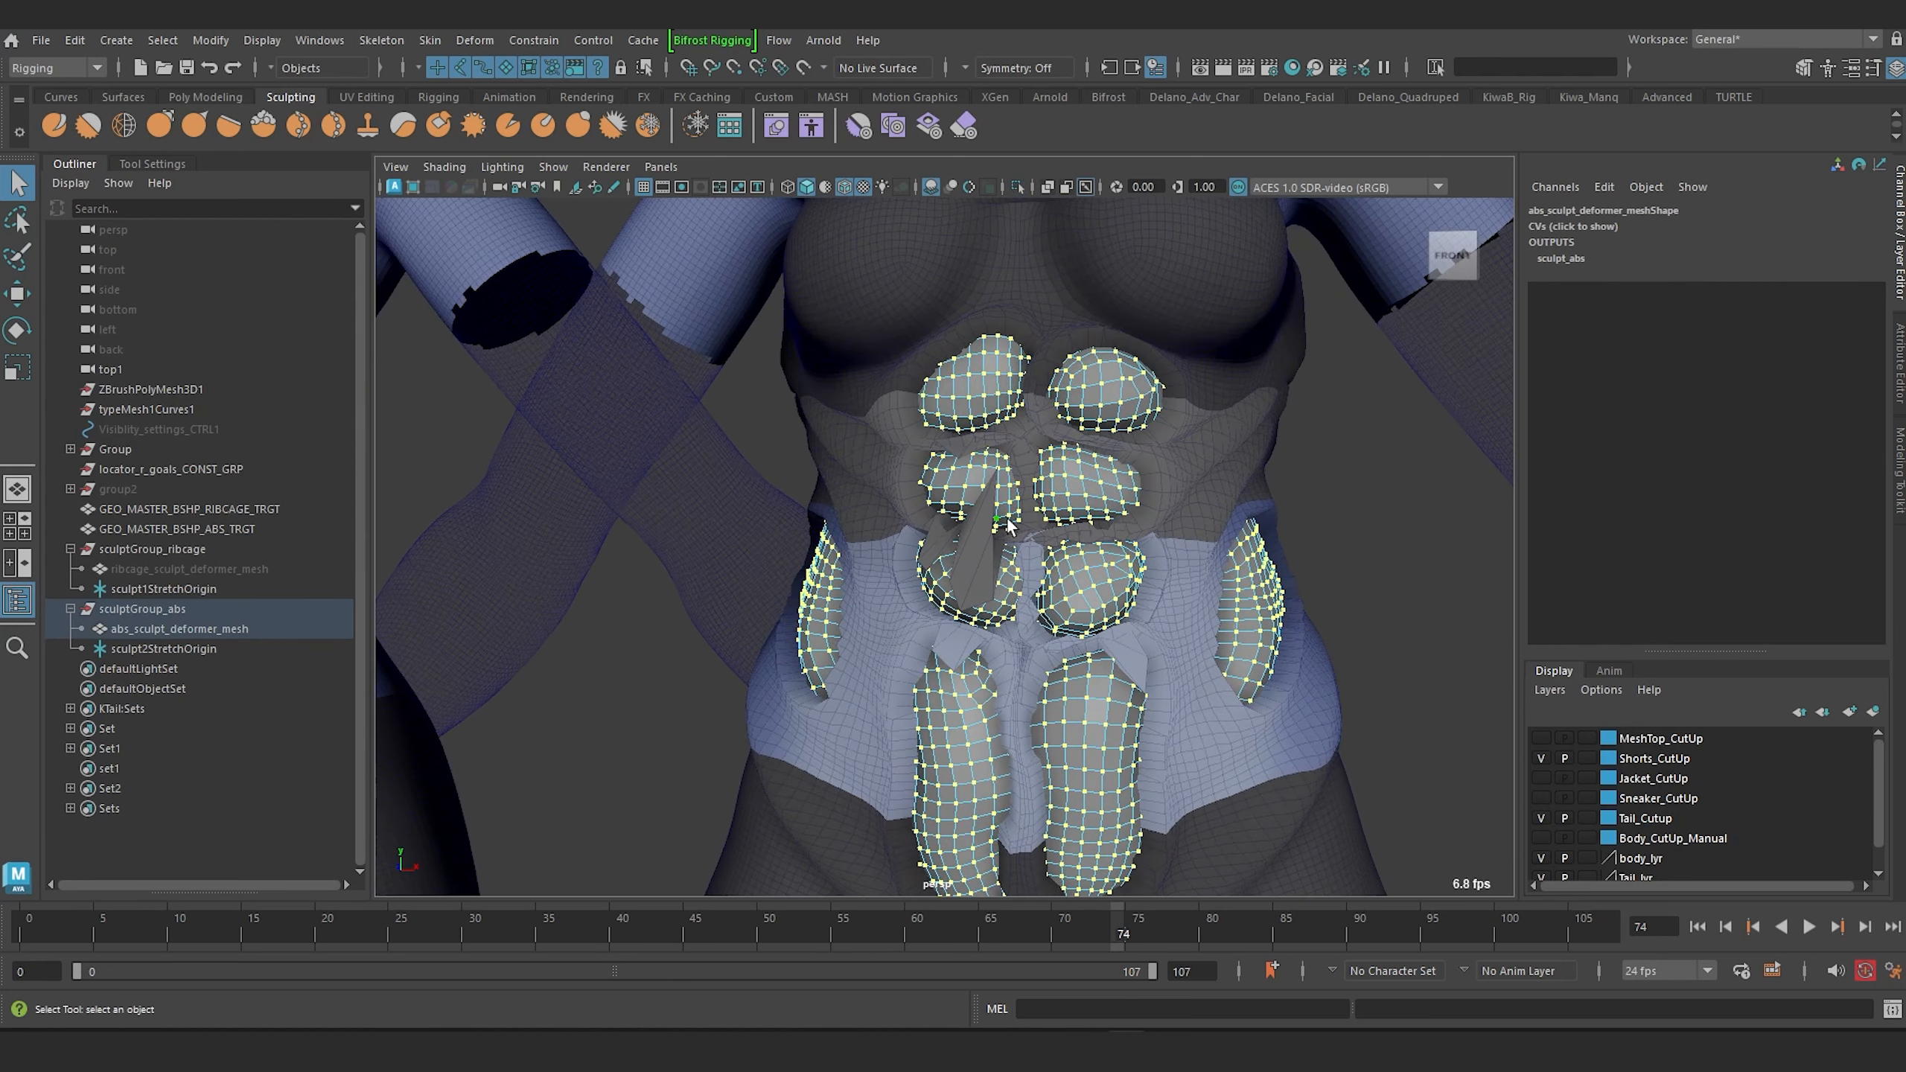
key("r")
middle_click_drag(1030, 630, 955, 742, "alt")
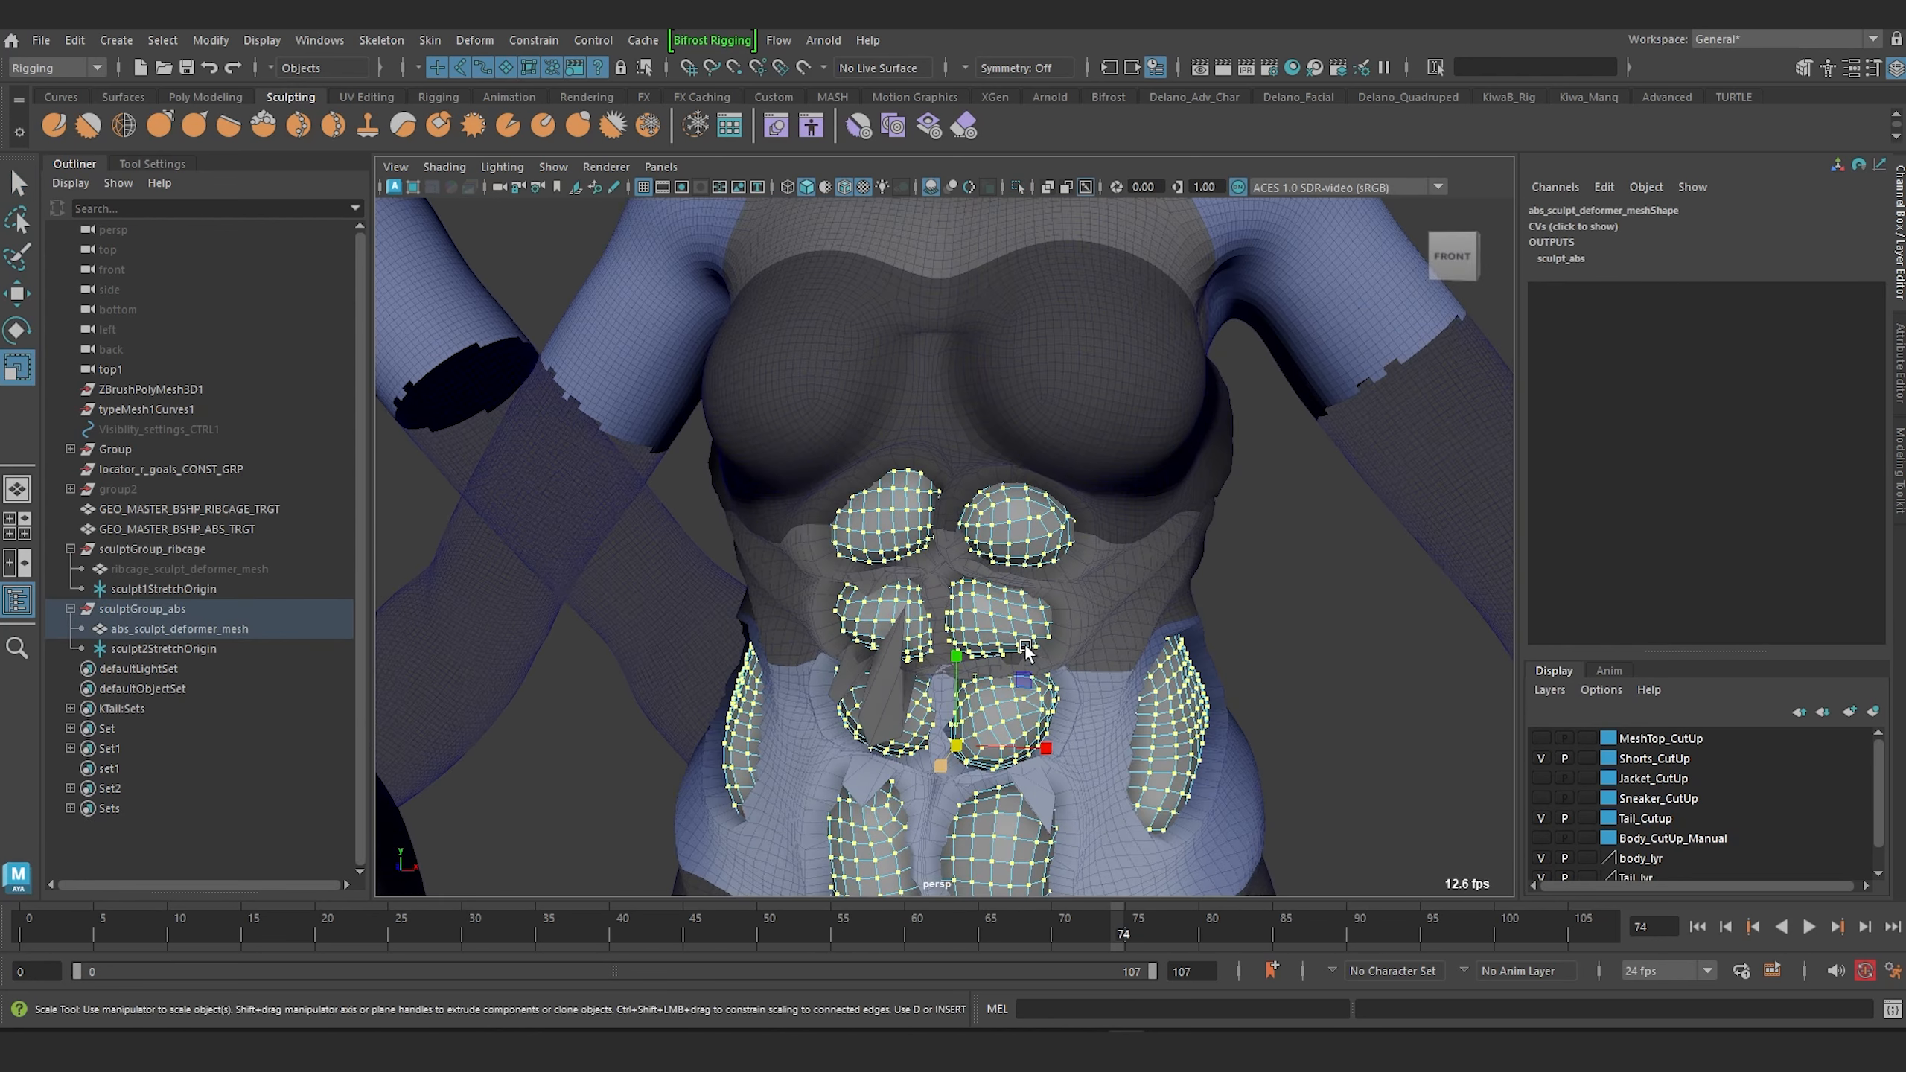
left_click(957, 745)
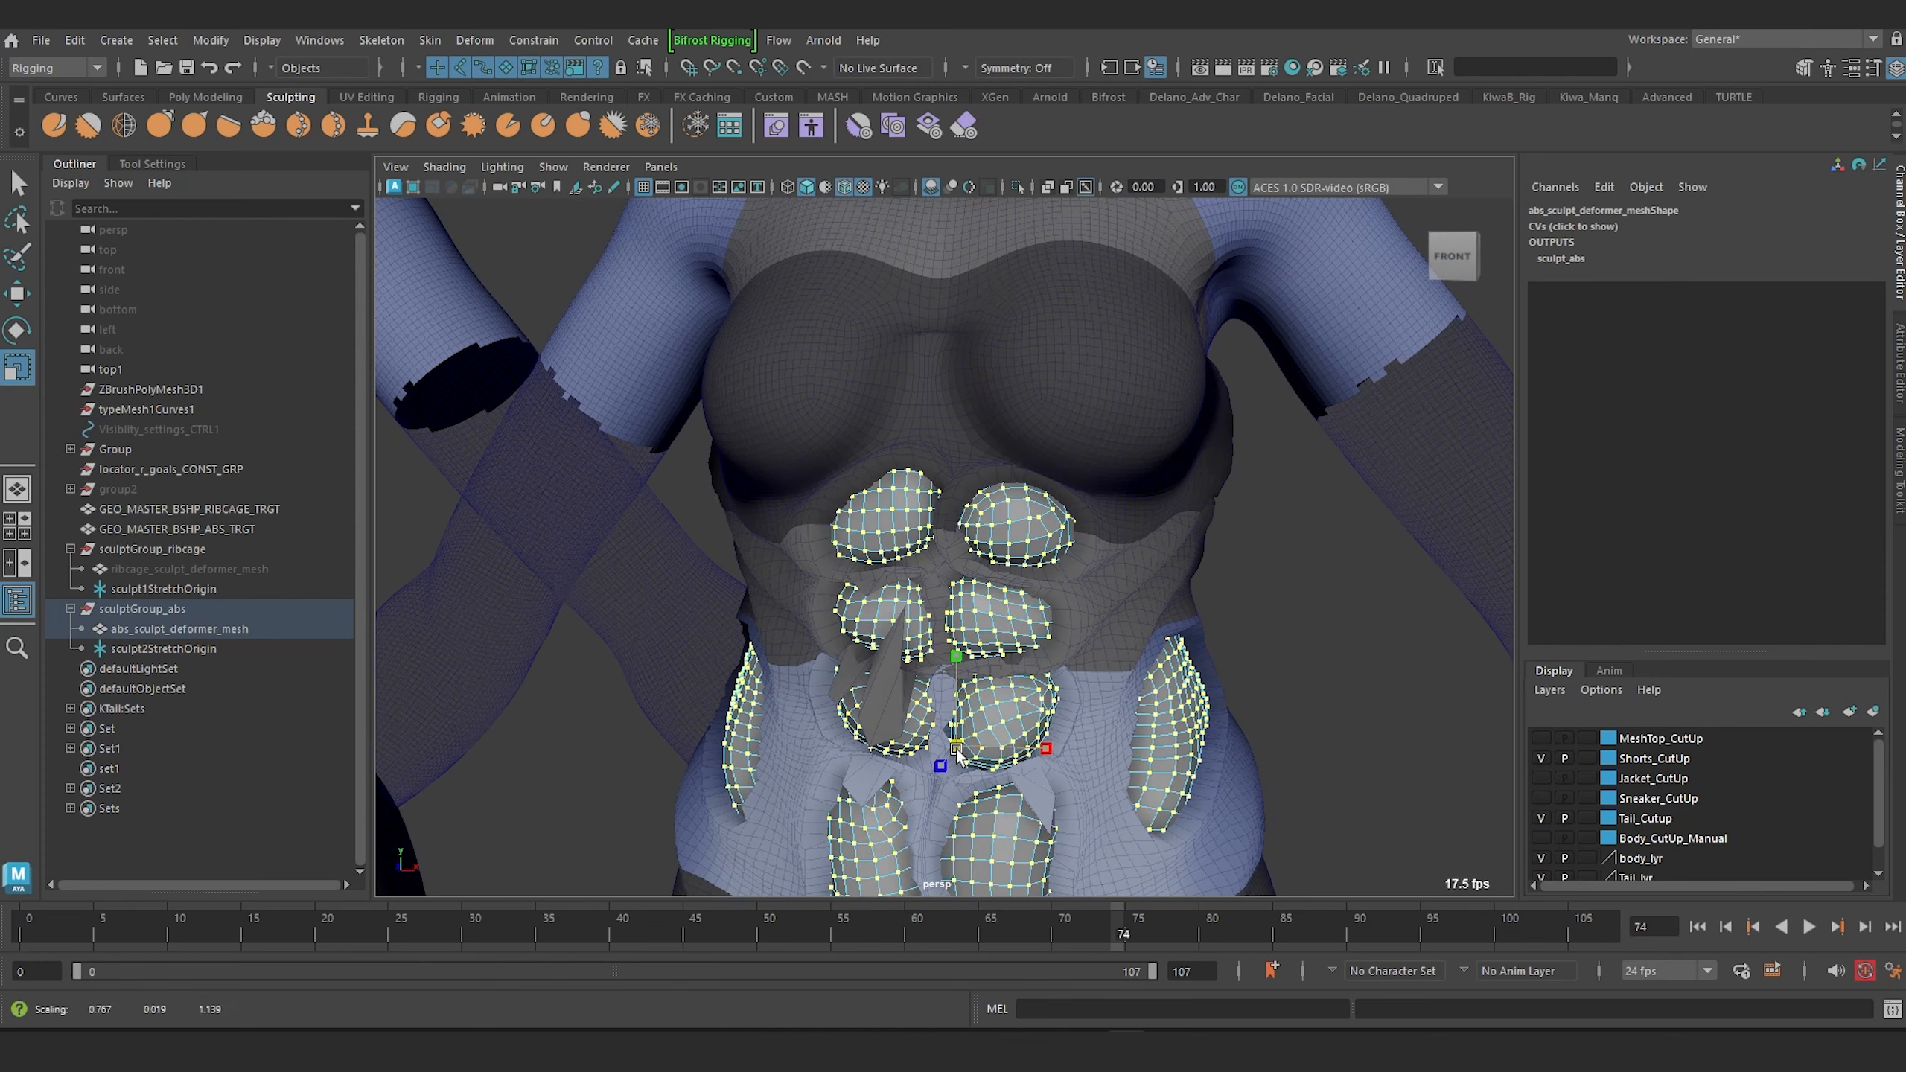
left_click_drag(951, 758, 942, 758)
mouse_move(962, 722)
left_mouse_down("alt")
mouse_move(1030, 572)
mouse_move(916, 557)
mouse_move(948, 543)
left_mouse_up("alt")
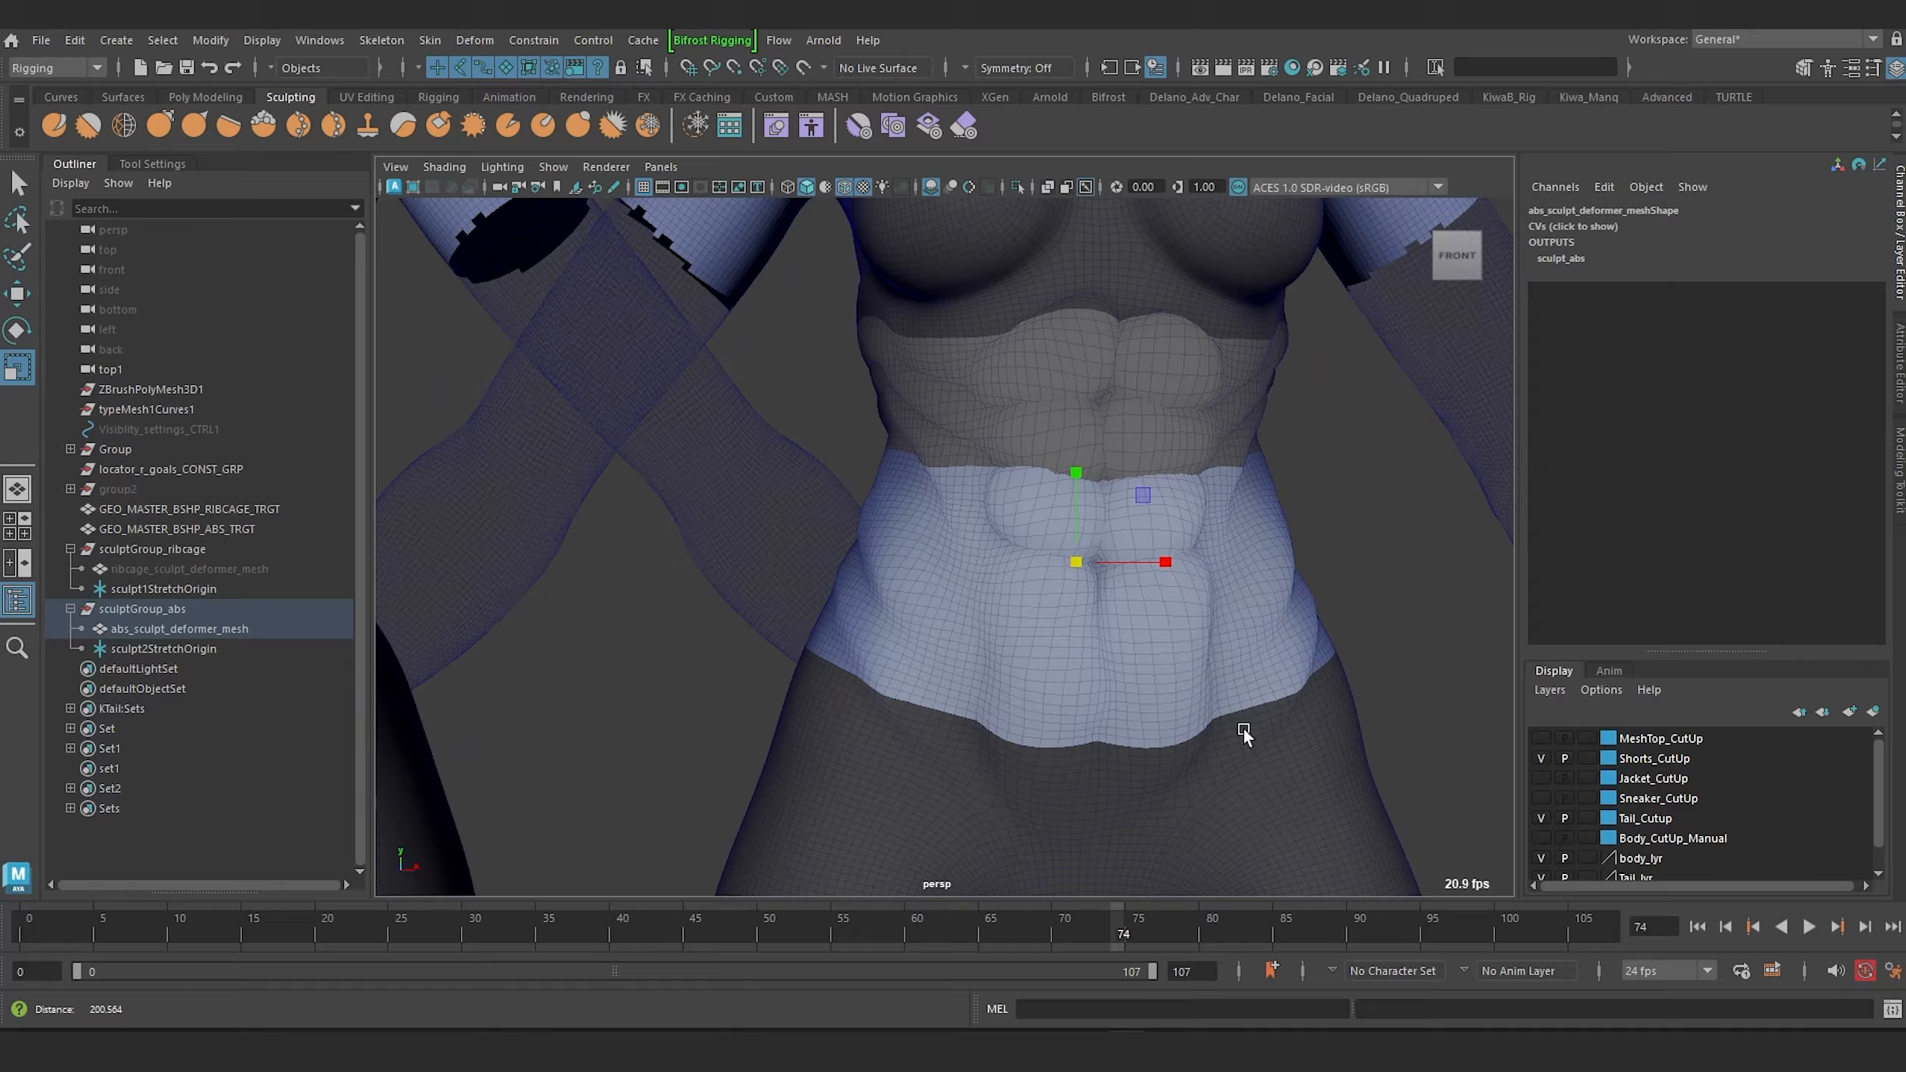
right_click_drag(1241, 727, 1226, 718, "alt")
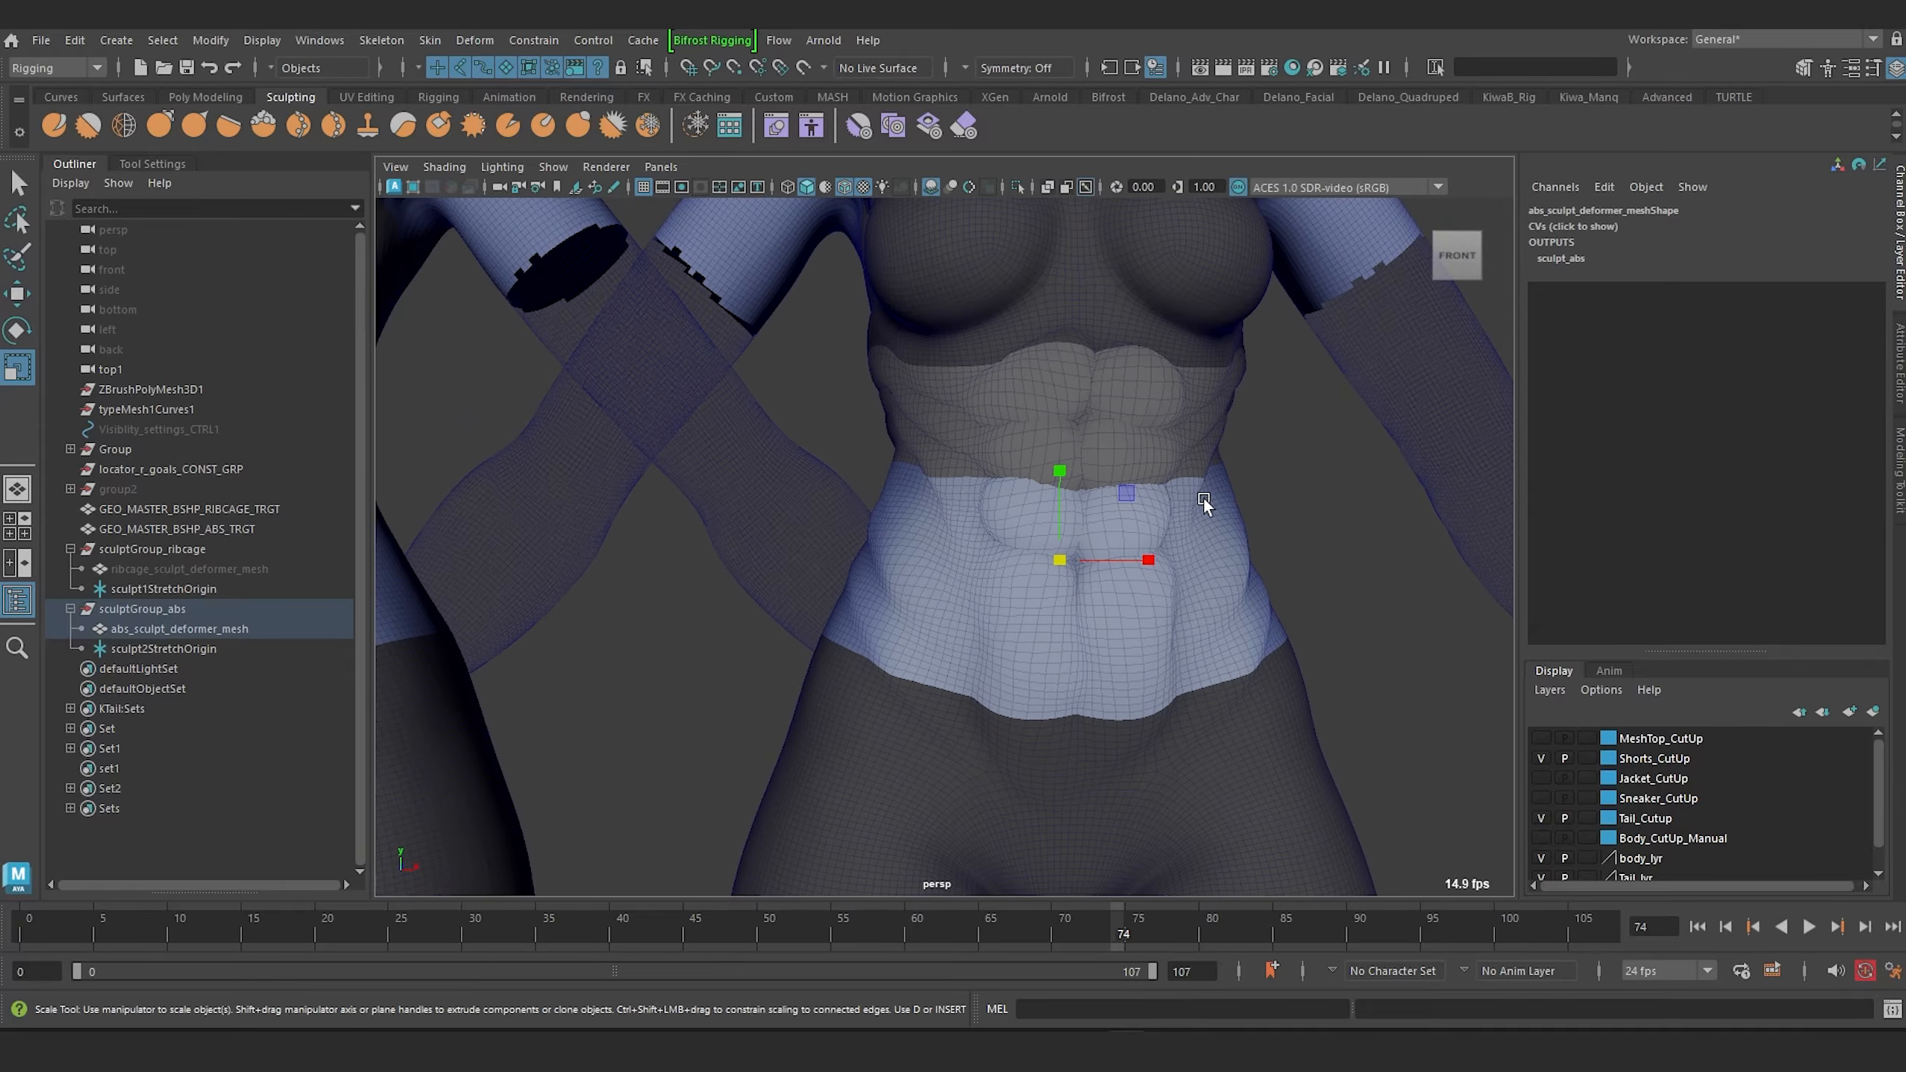
Inspect the scaled abs deformer against the torso in wireframe and shaded views.
key("4")
right_click_drag(1203, 498, 1245, 492, "alt")
middle_click_drag(1215, 375, 1141, 524, "alt")
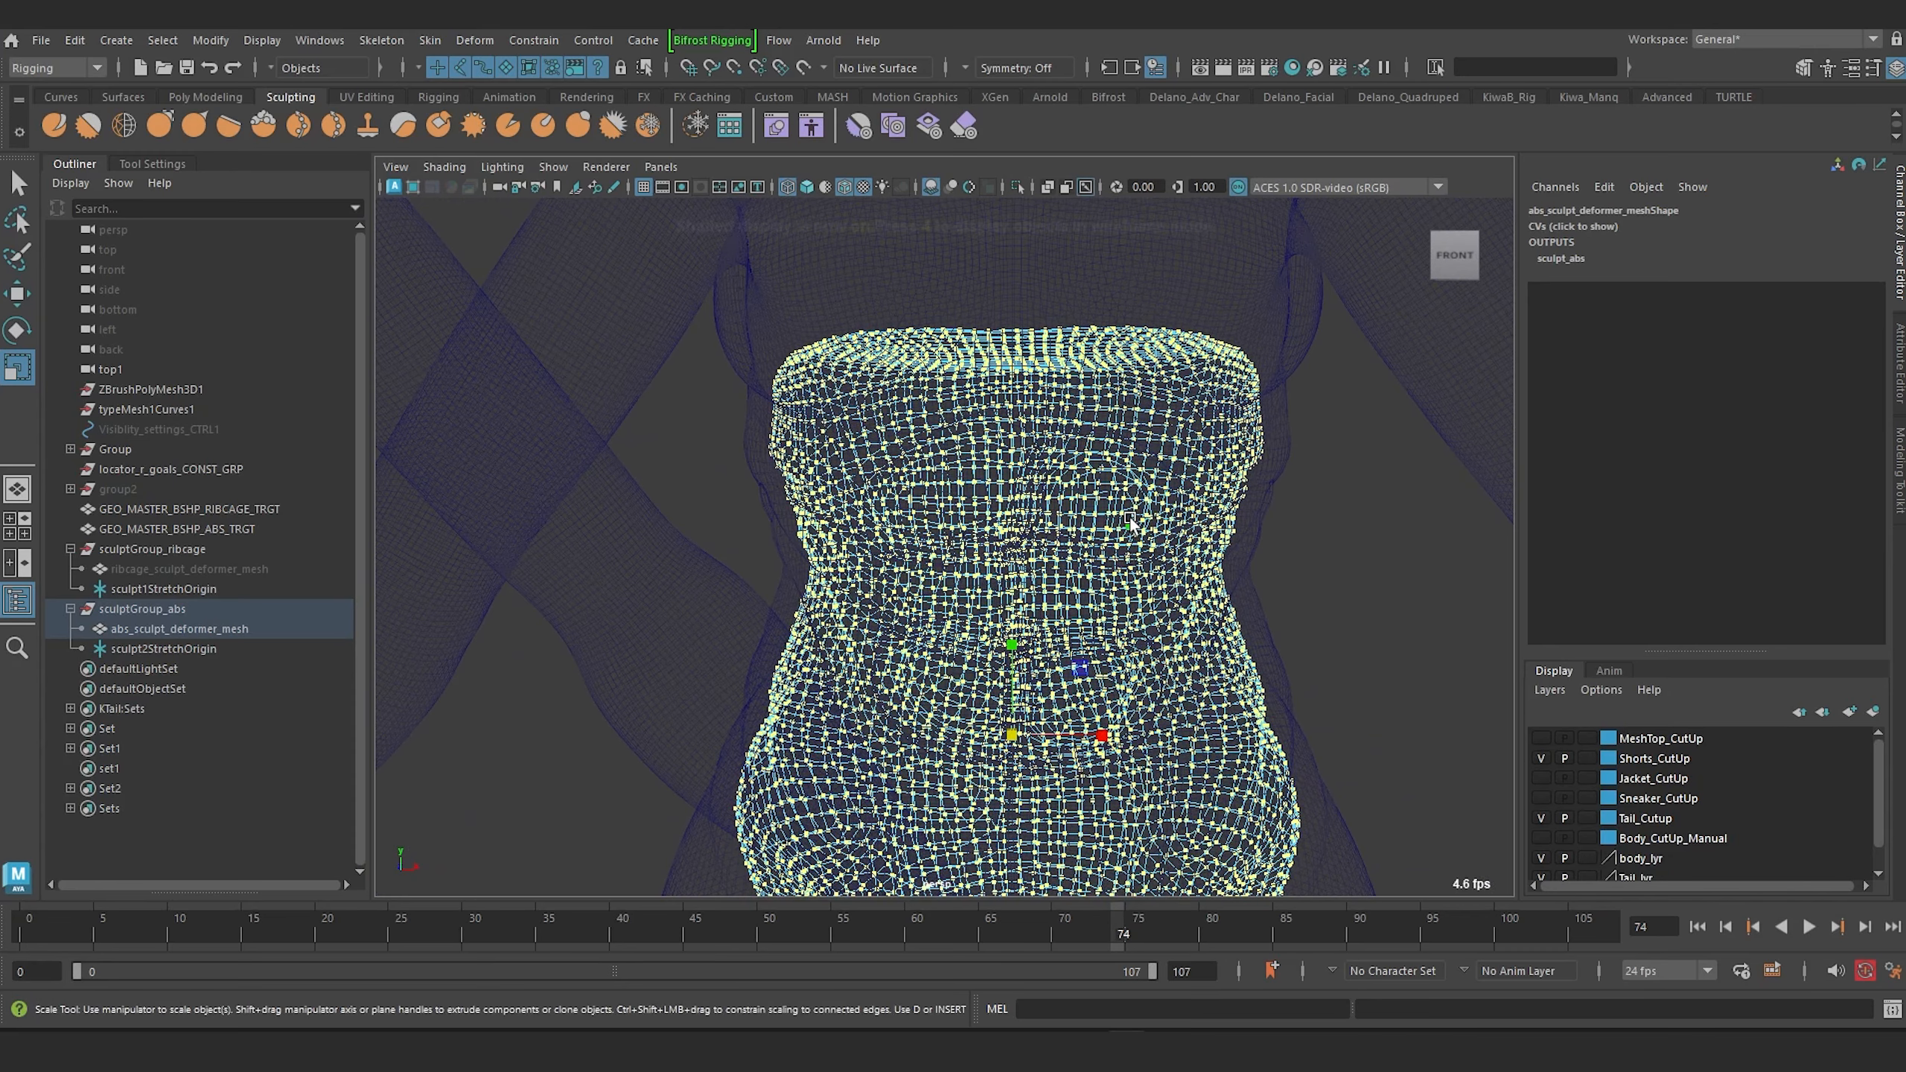
key("5")
scroll(1129, 516, "down", 5)
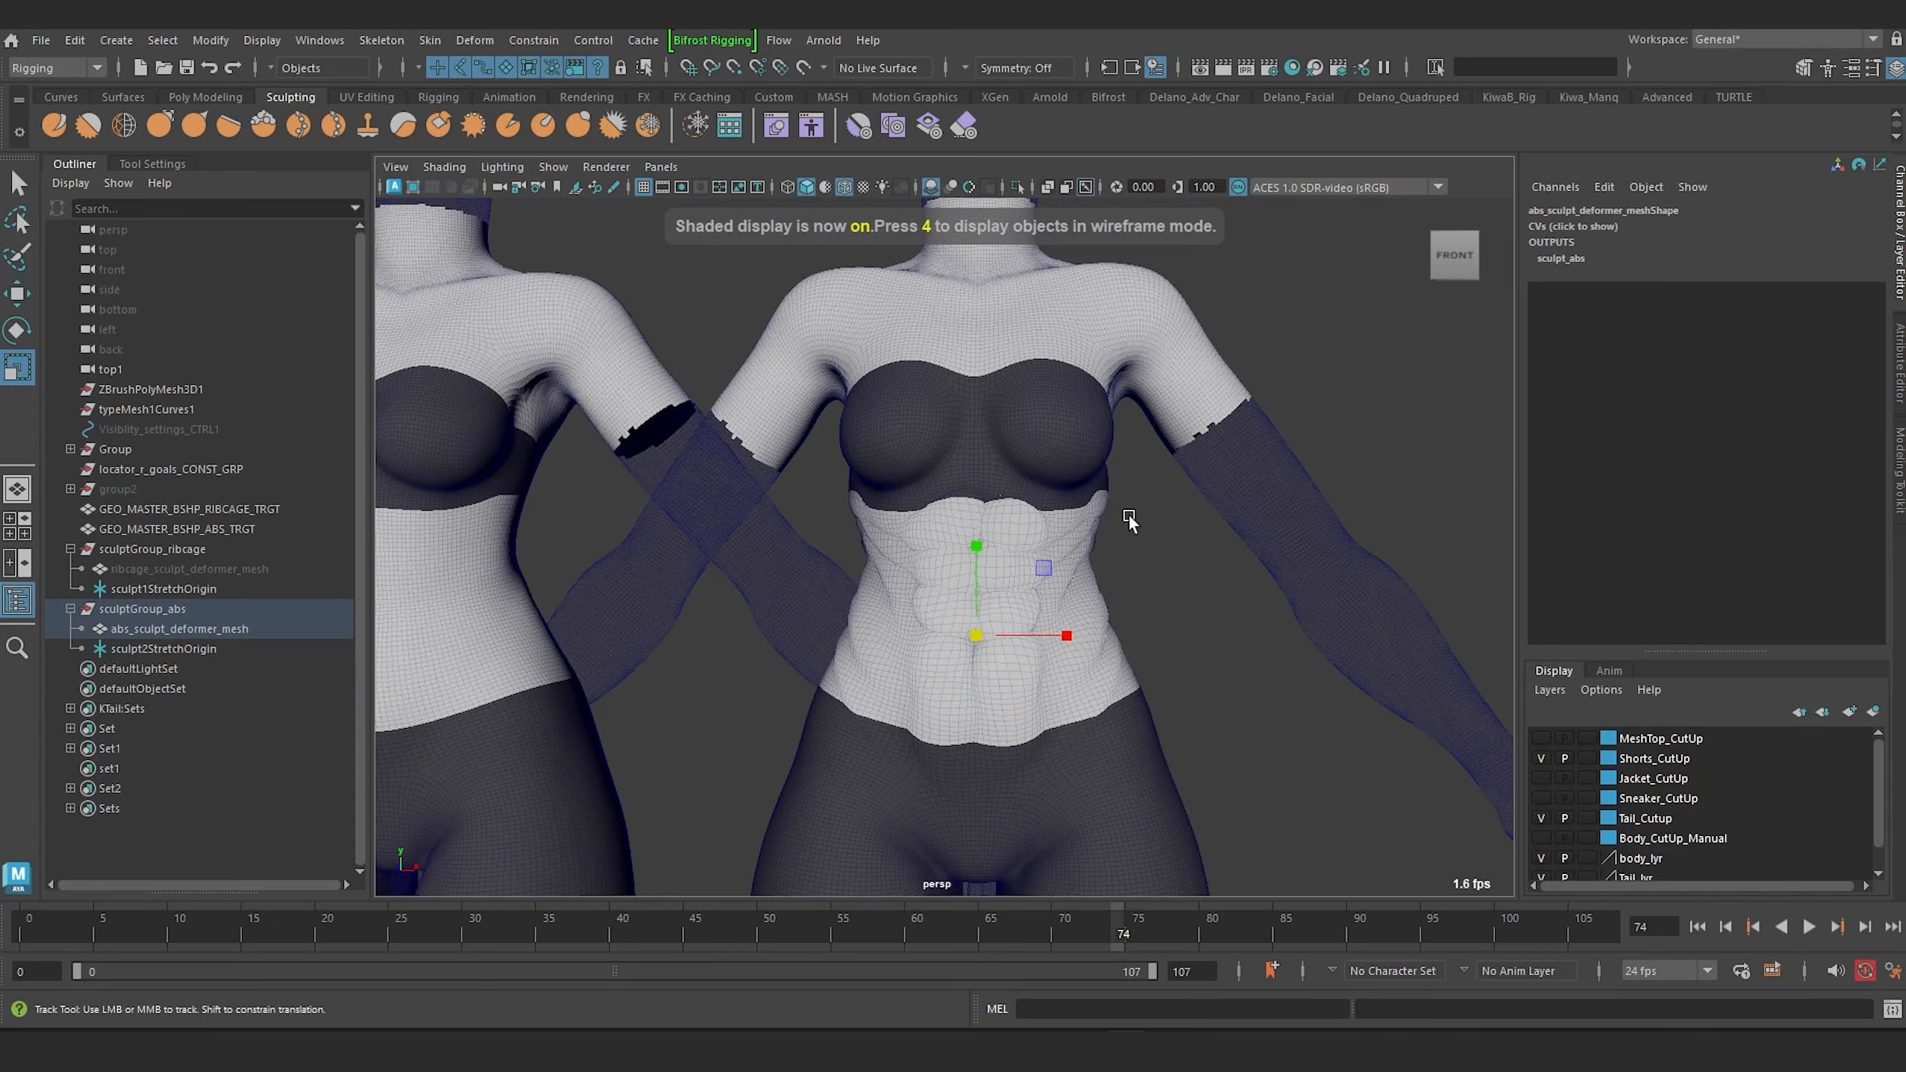
scroll(917, 513, "up", 6)
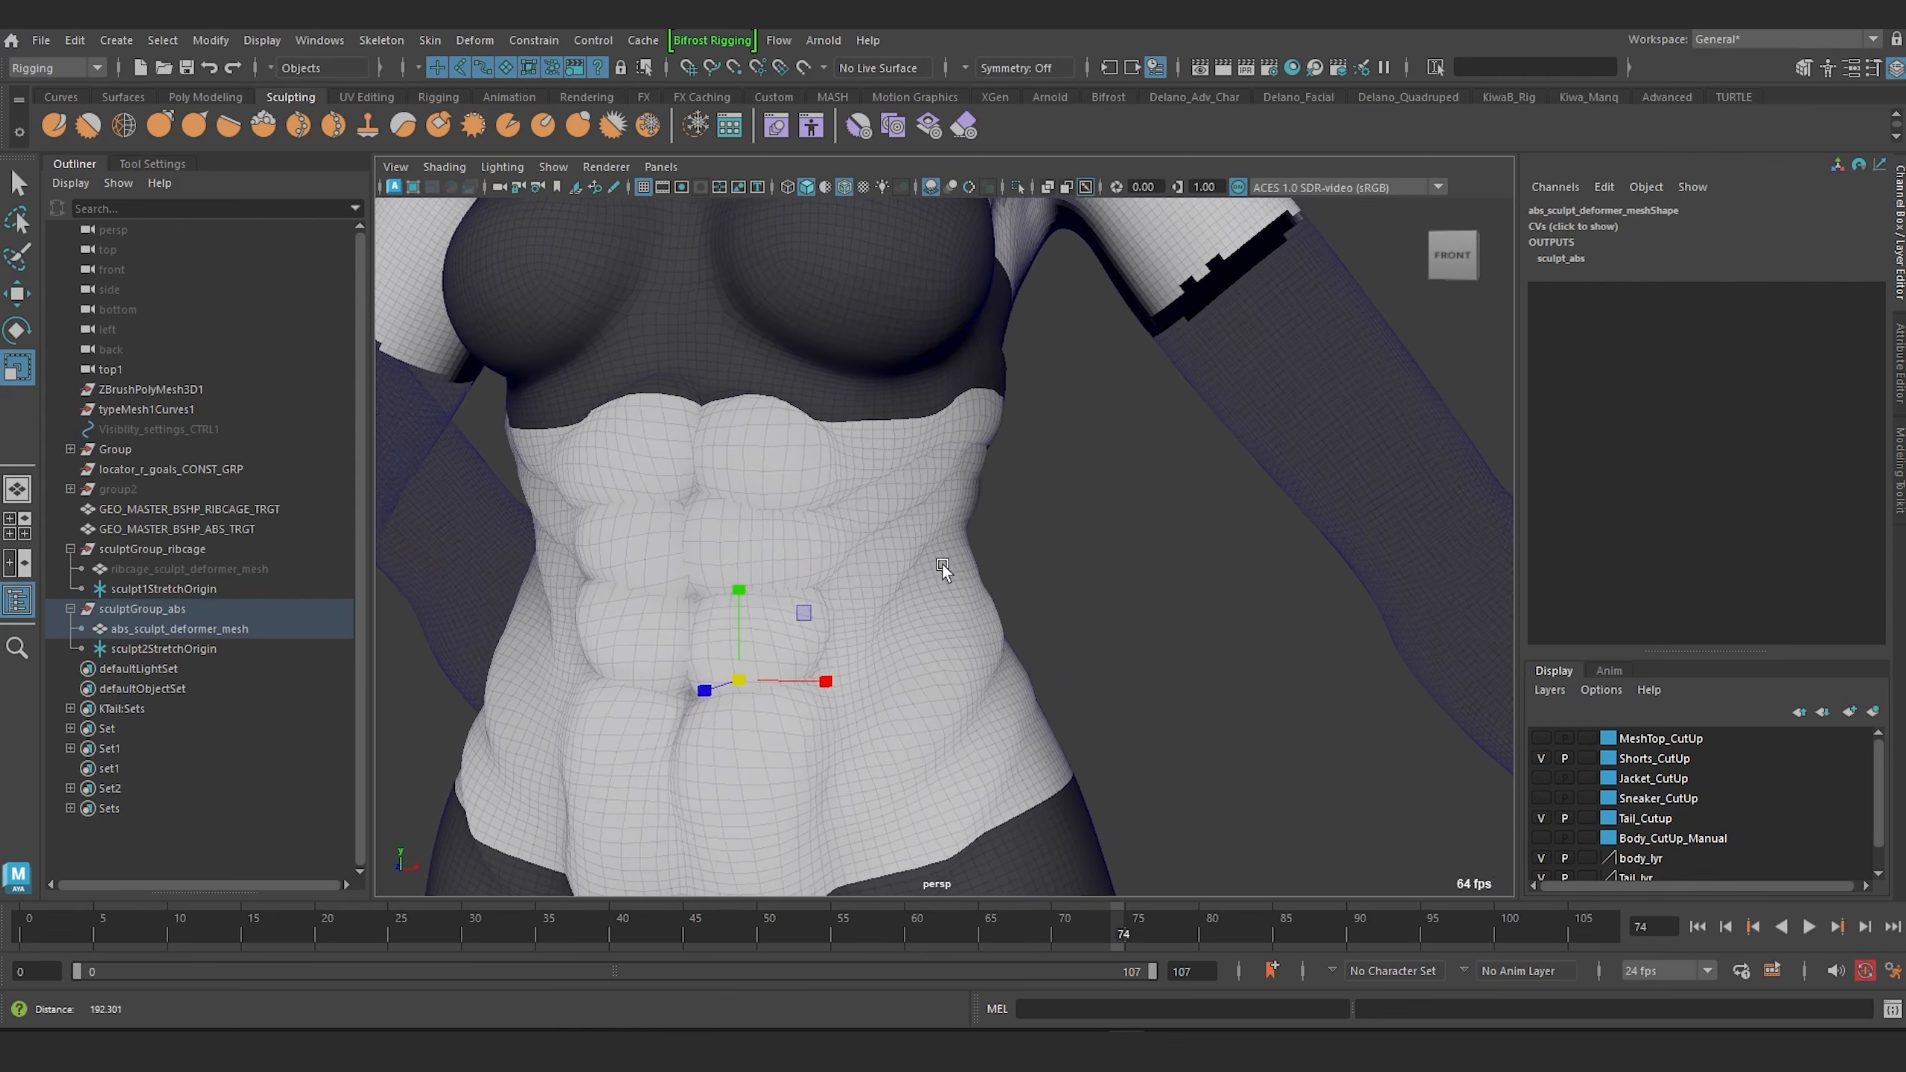
scroll(944, 572, "down", 3)
middle_click_drag(932, 533, 1007, 501, "alt")
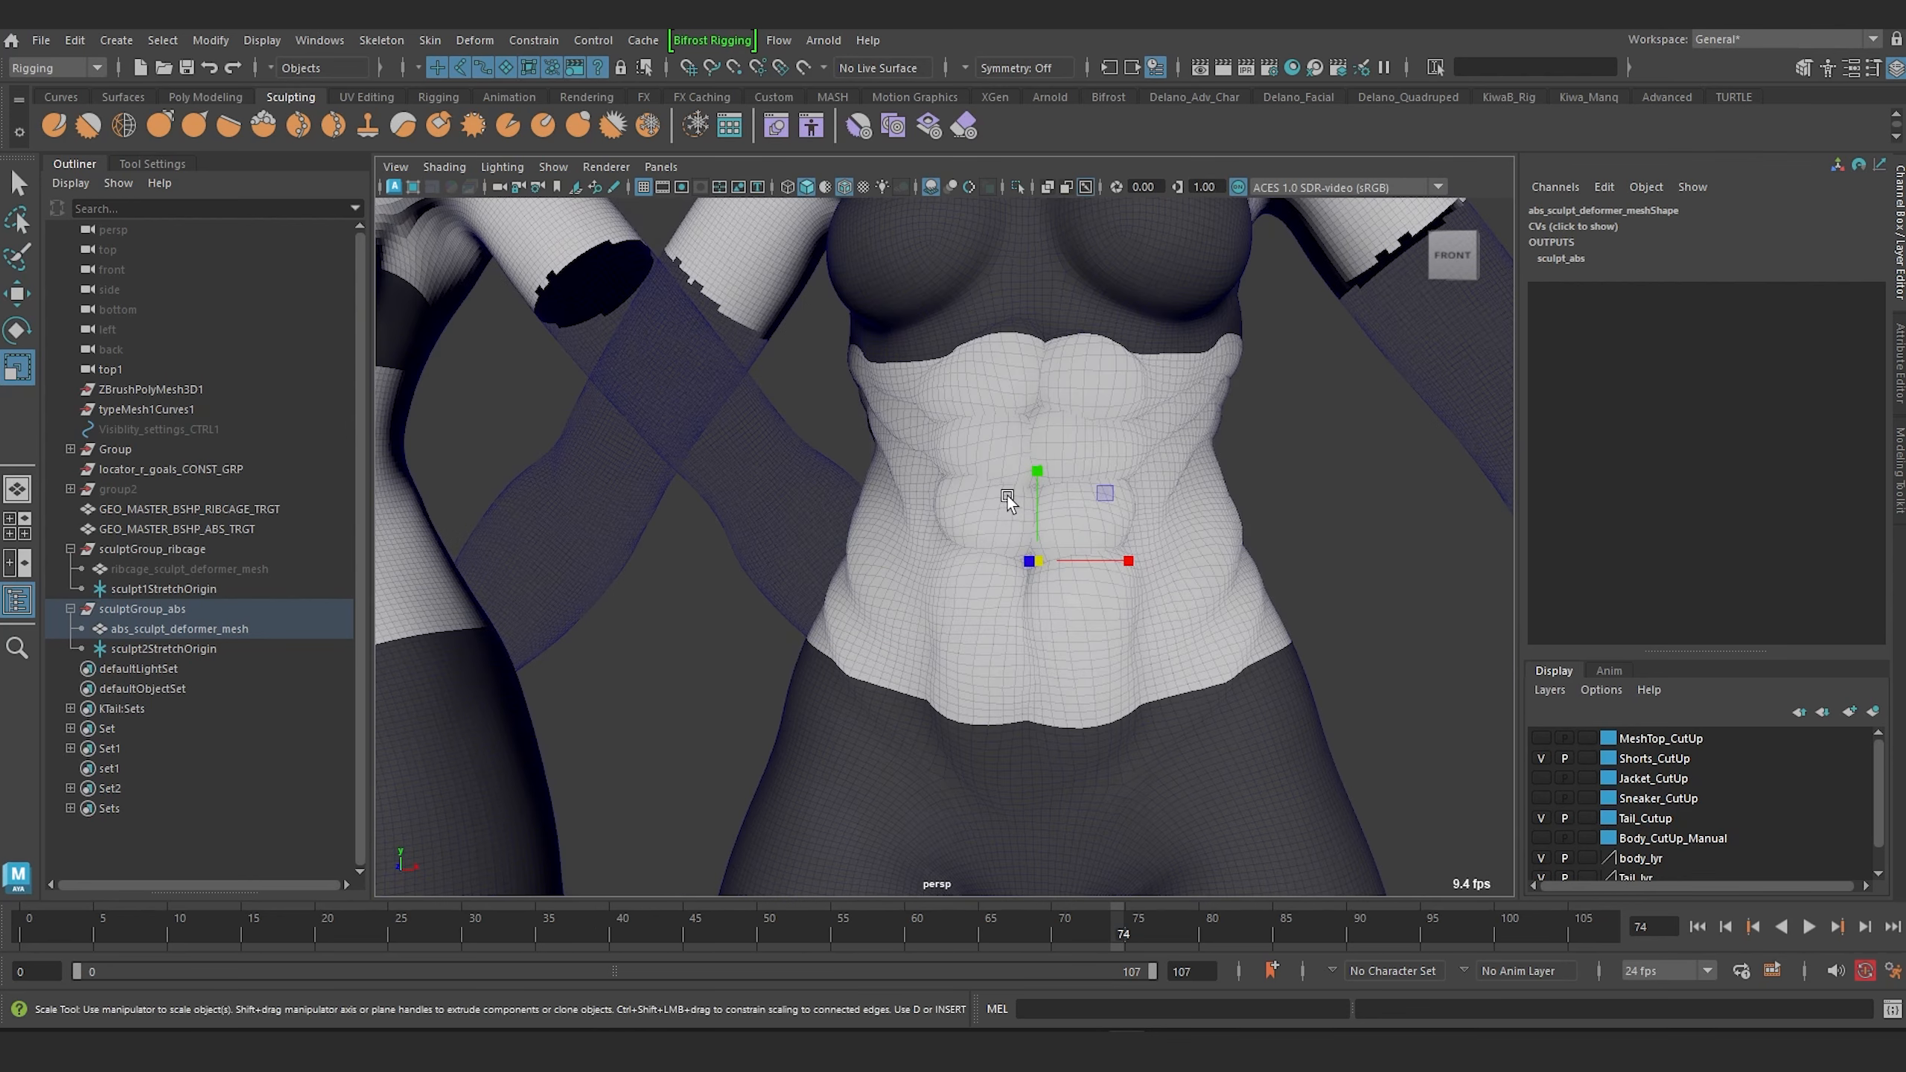
Move the selected abs deformer CVs slightly upward.
key("w")
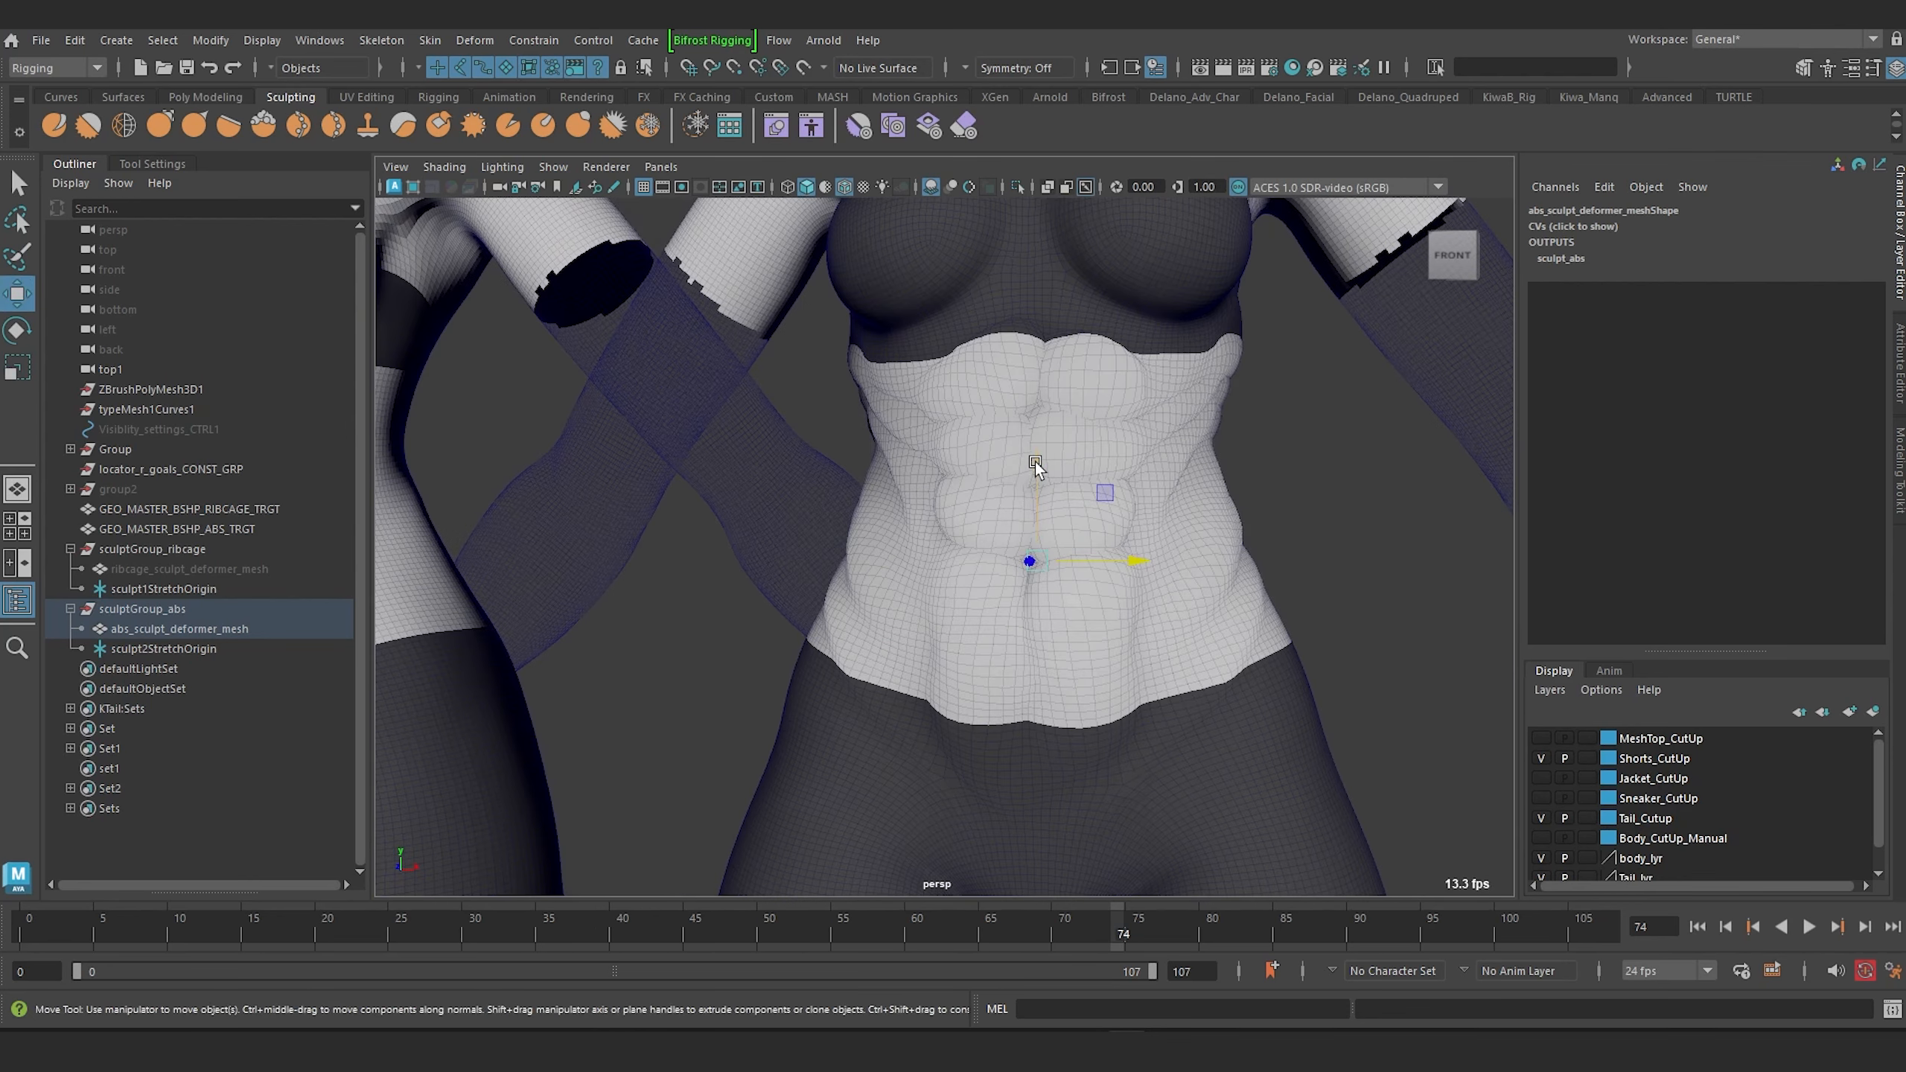
left_click_drag(1034, 462, 1035, 433)
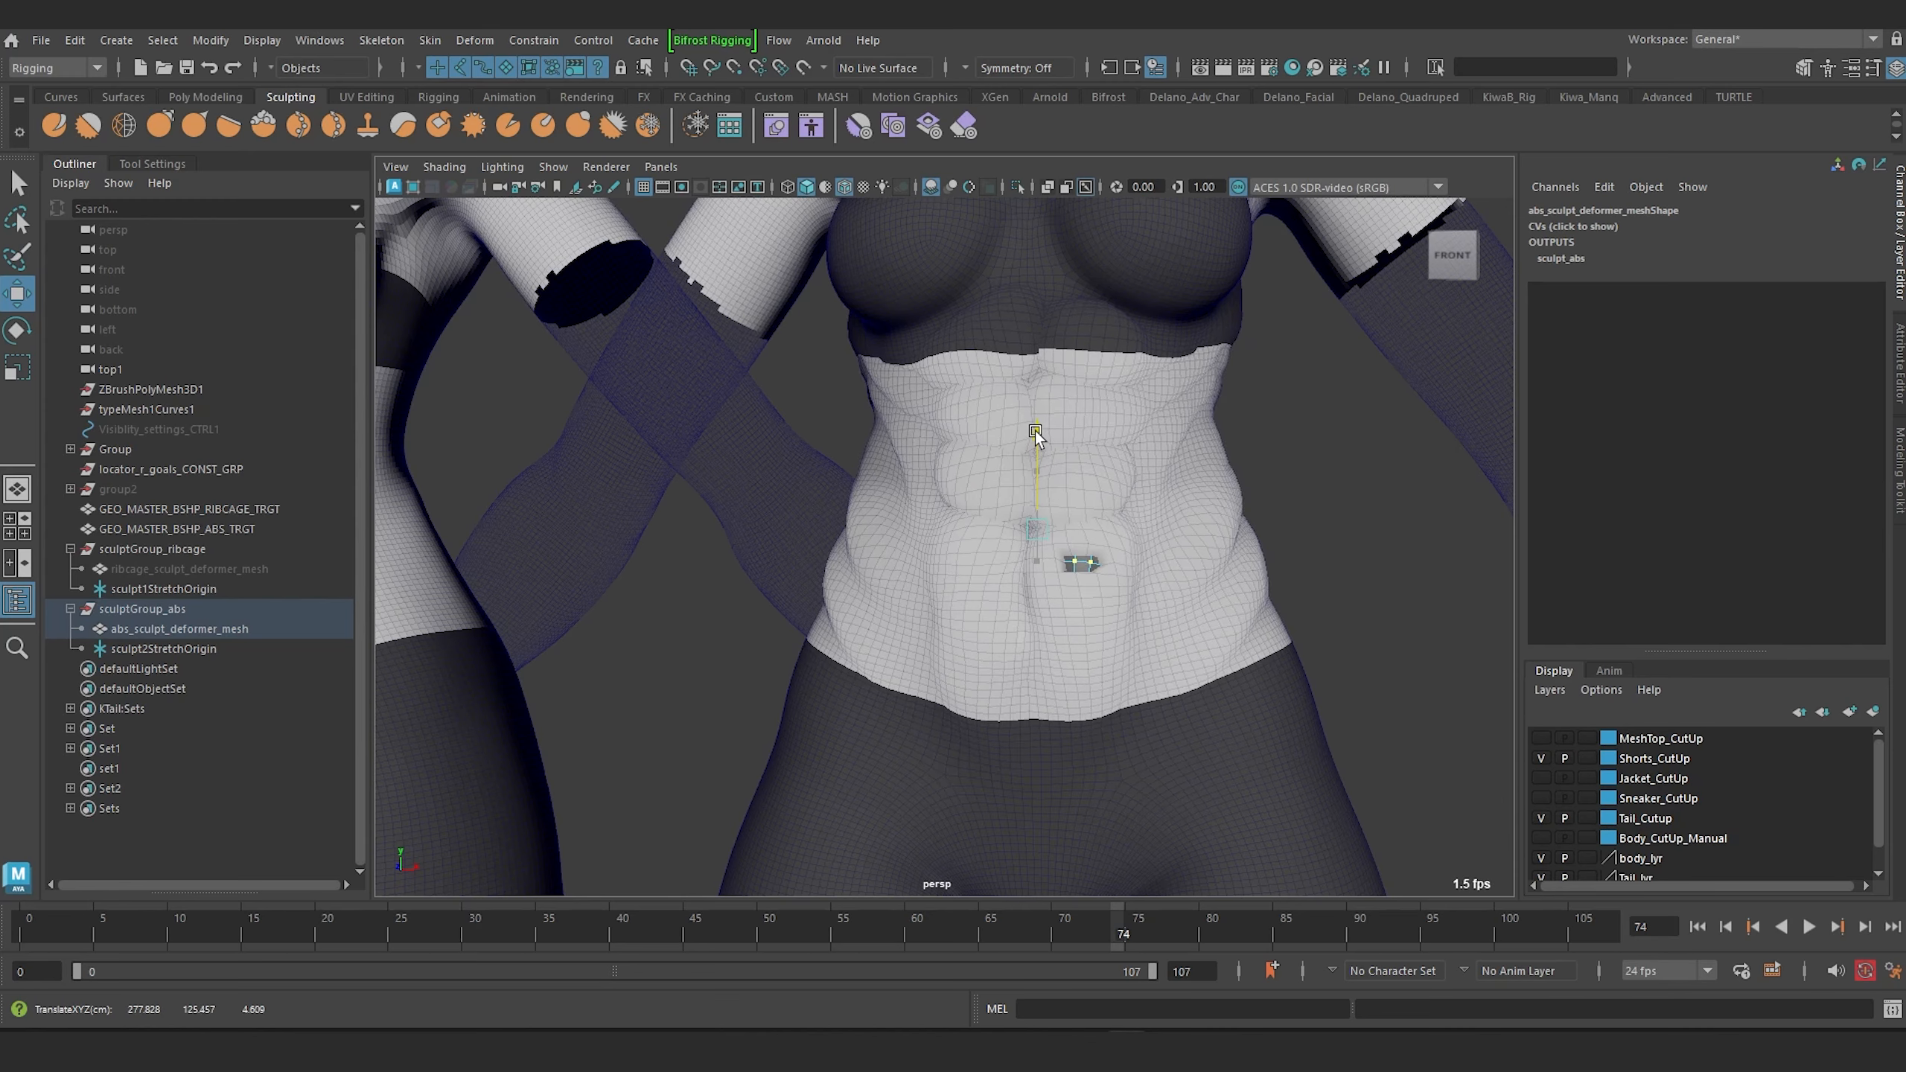
left_click_drag(1036, 433, 1035, 428)
Scale the abs deformer CVs down a little more.
scroll(1021, 458, "down", 5)
scroll(1021, 458, "up", 5)
left_click_drag(938, 496, 870, 523, "alt")
left_click_drag(1018, 468, 1062, 480, "alt")
left_click_drag(953, 530, 1009, 533)
scroll(963, 533, "down", 4)
scroll(963, 533, "up", 4)
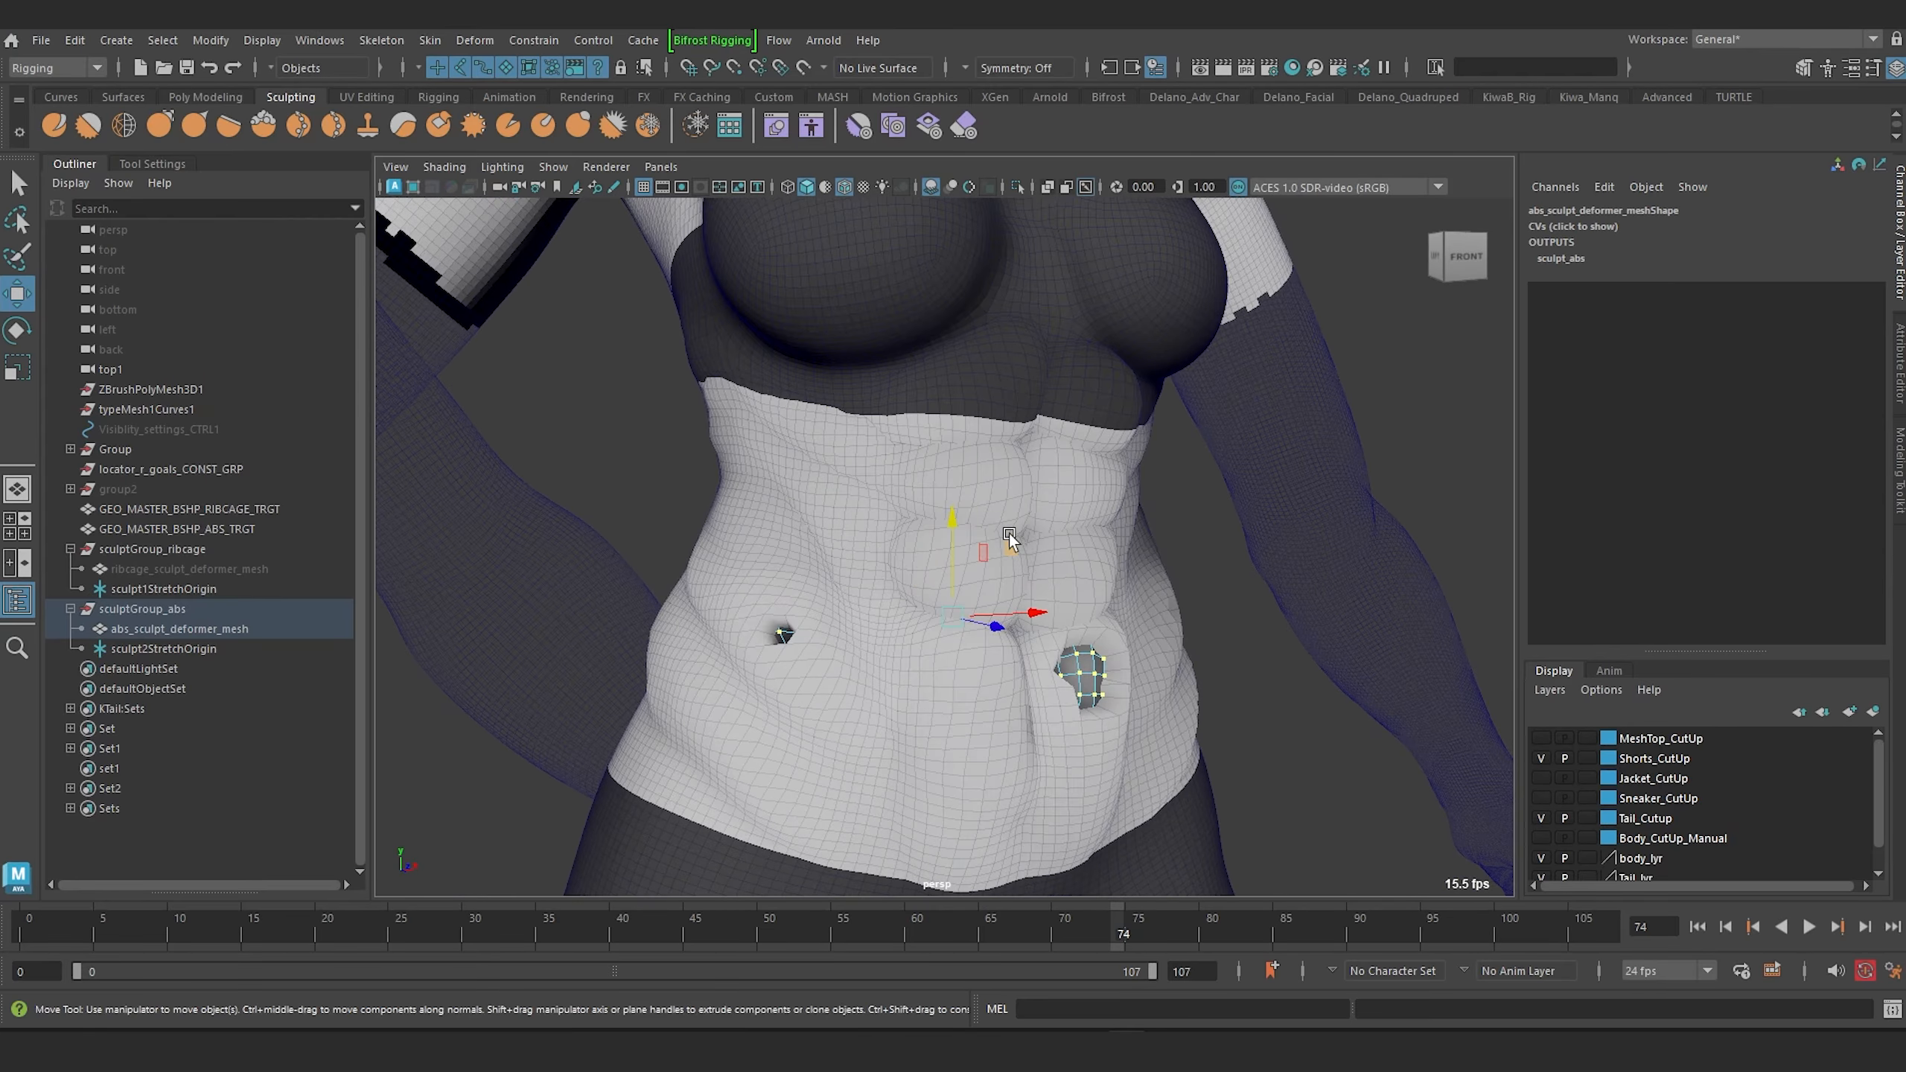
key("r")
left_click(949, 622)
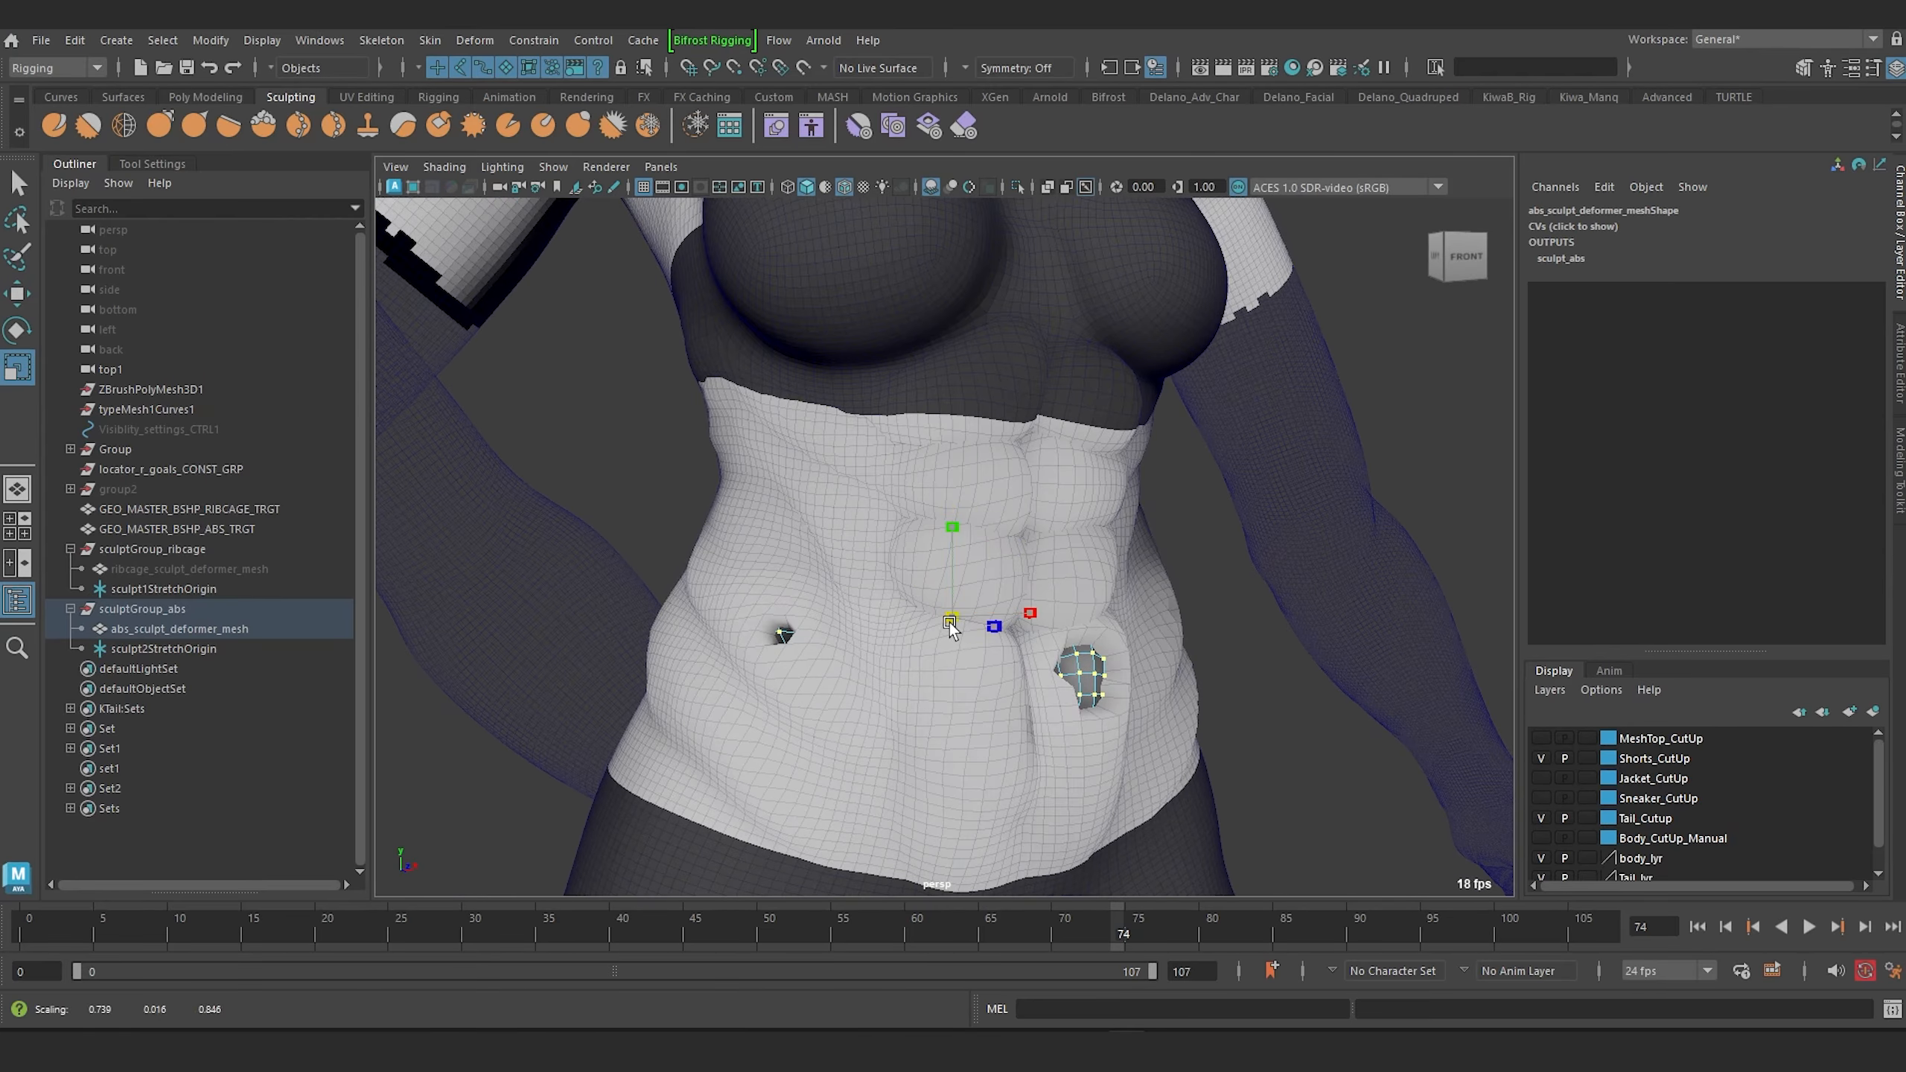
left_click_drag(950, 623, 983, 577)
Narrow the abs deformer CVs horizontally by scaling them along X.
scroll(941, 594, "down", 3)
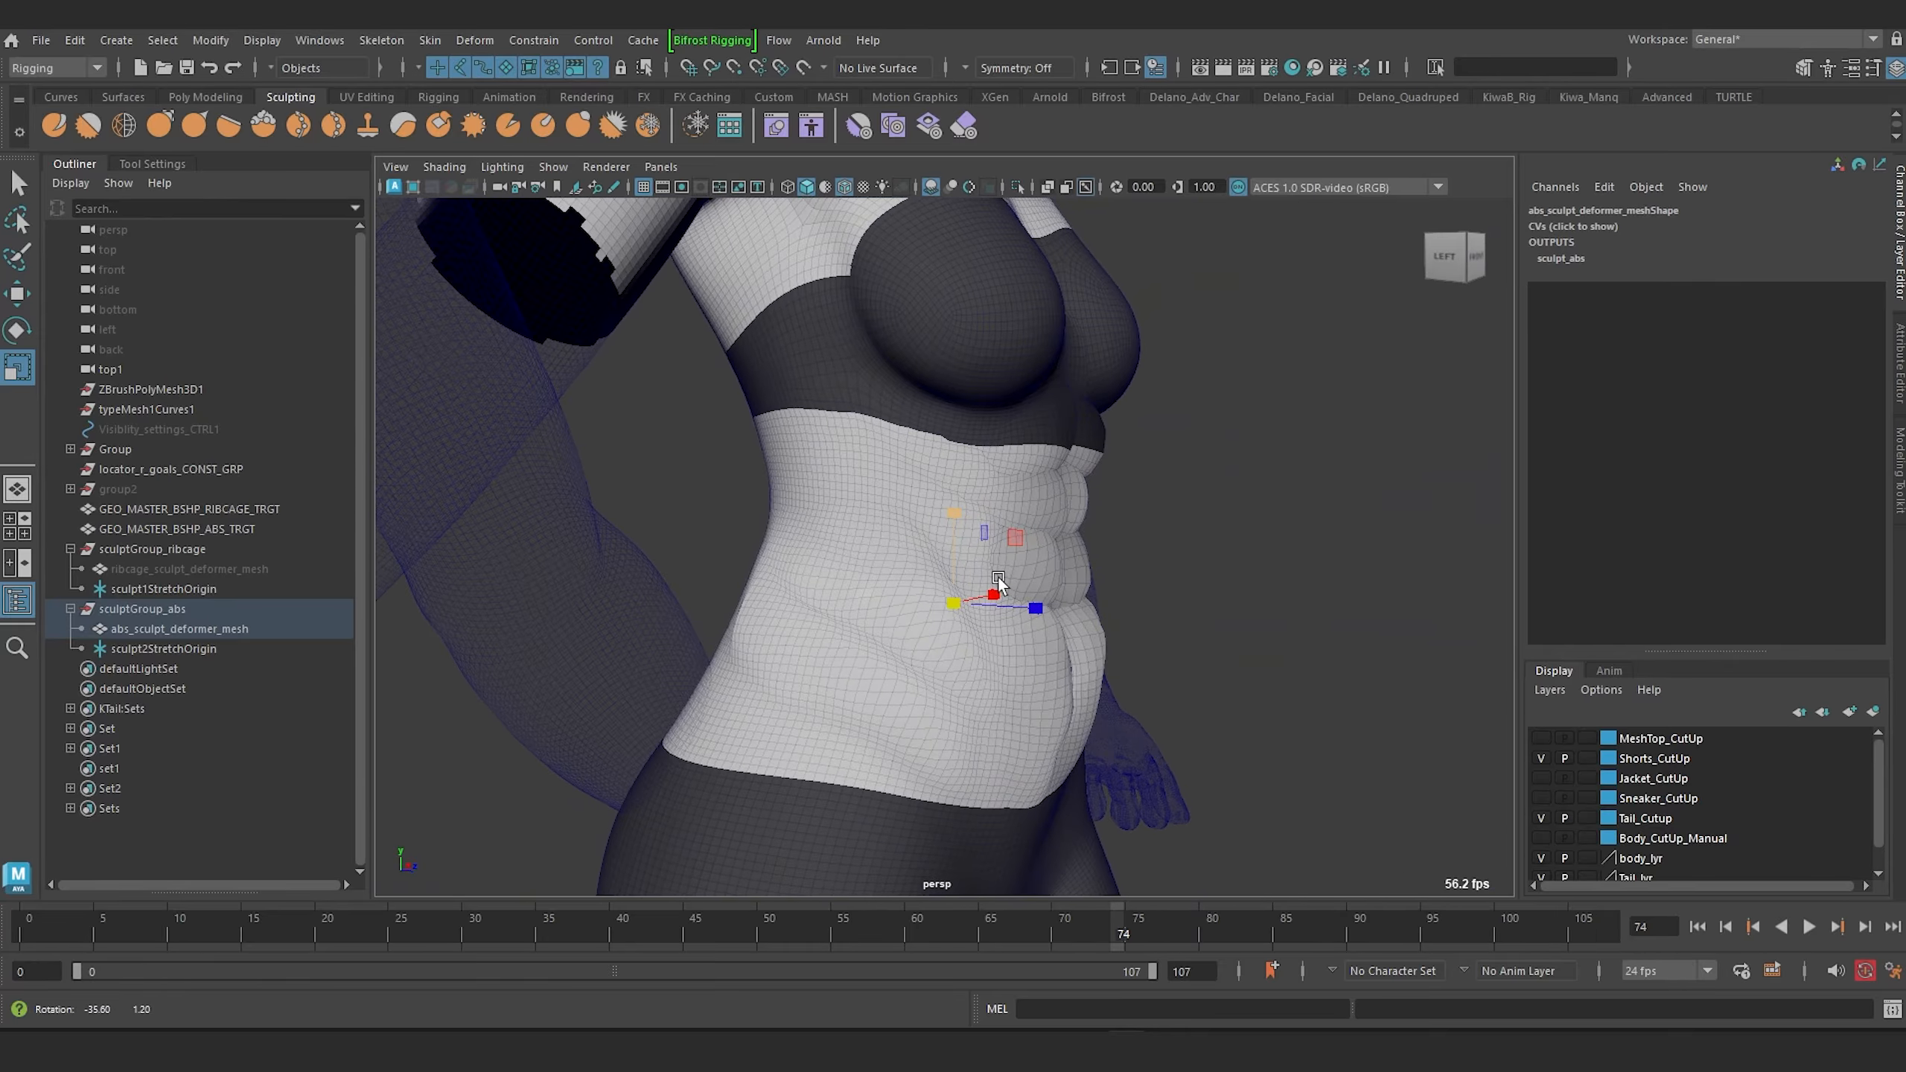
scroll(991, 489, "up", 4)
scroll(1007, 490, "down", 2)
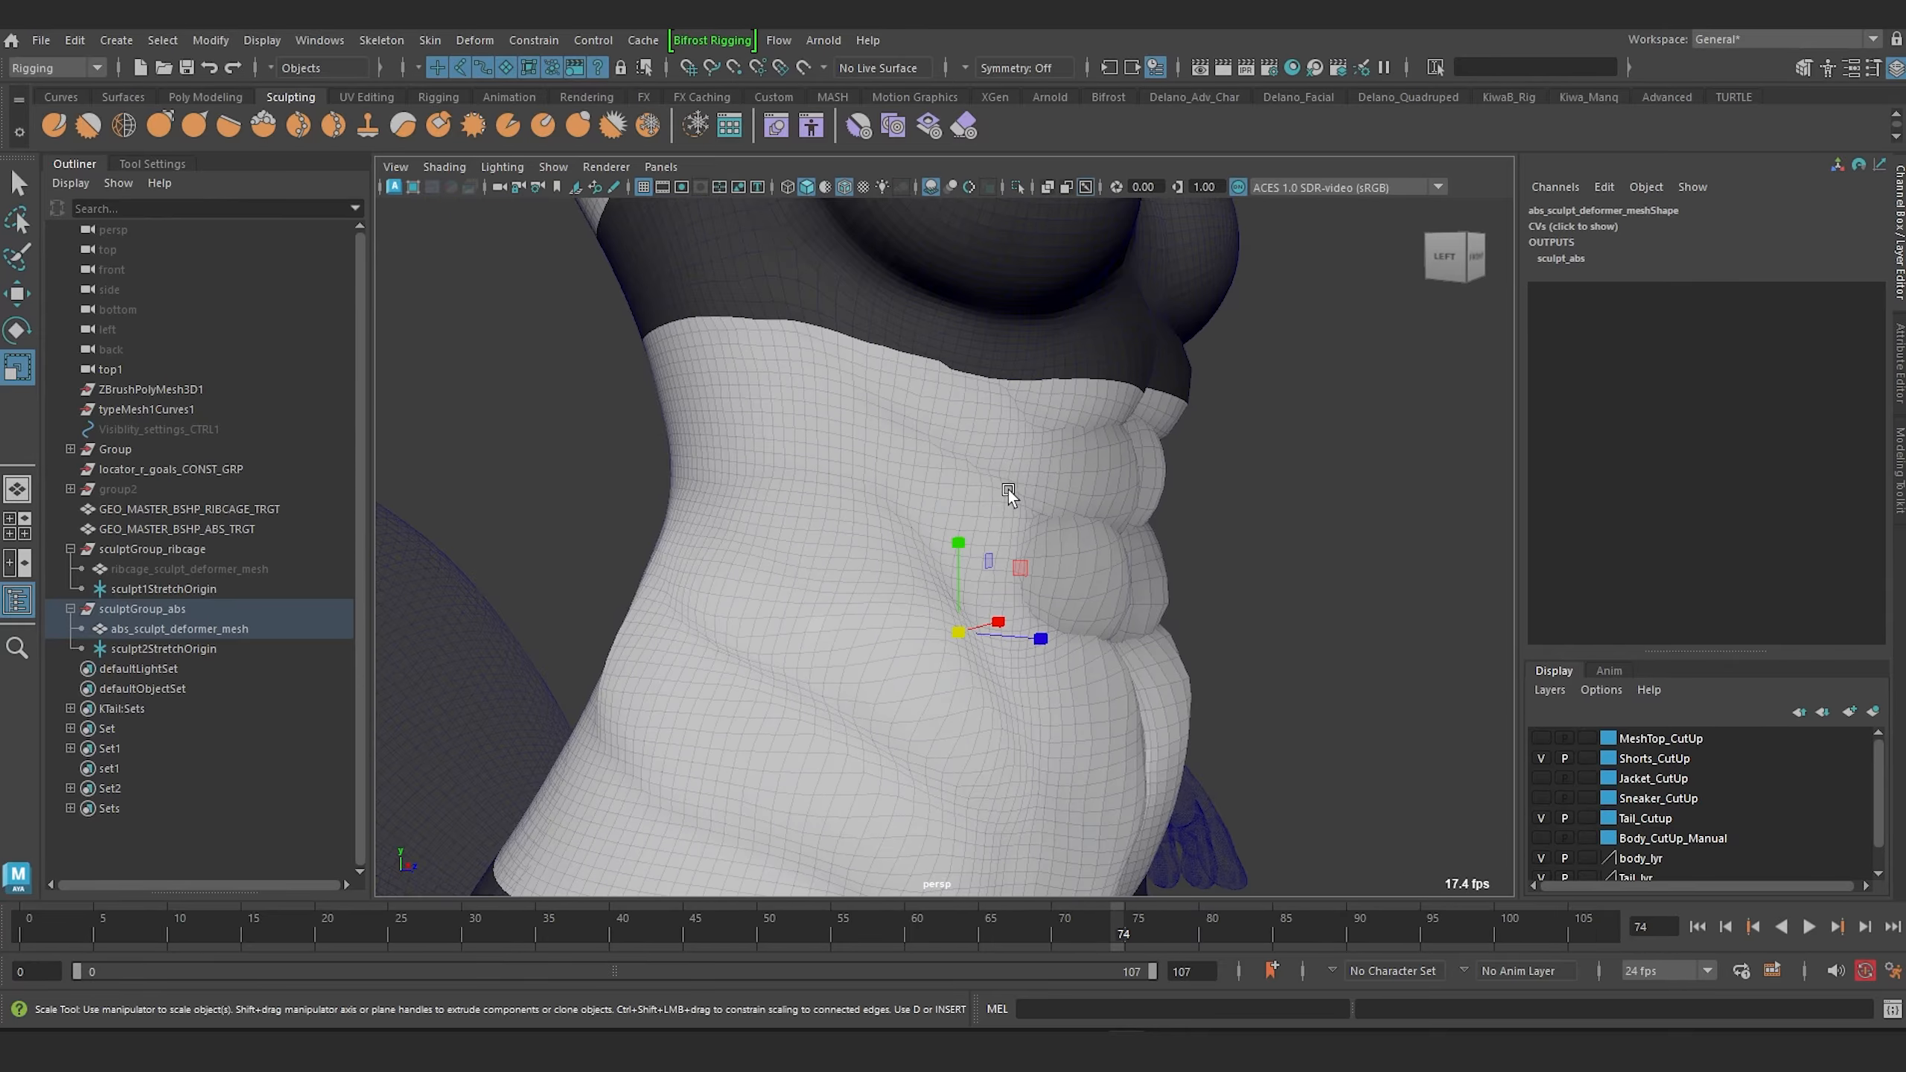
scroll(1008, 488, "up", 3)
key("4")
scroll(987, 450, "down", 4)
left_click_drag(973, 466, 835, 461, "alt")
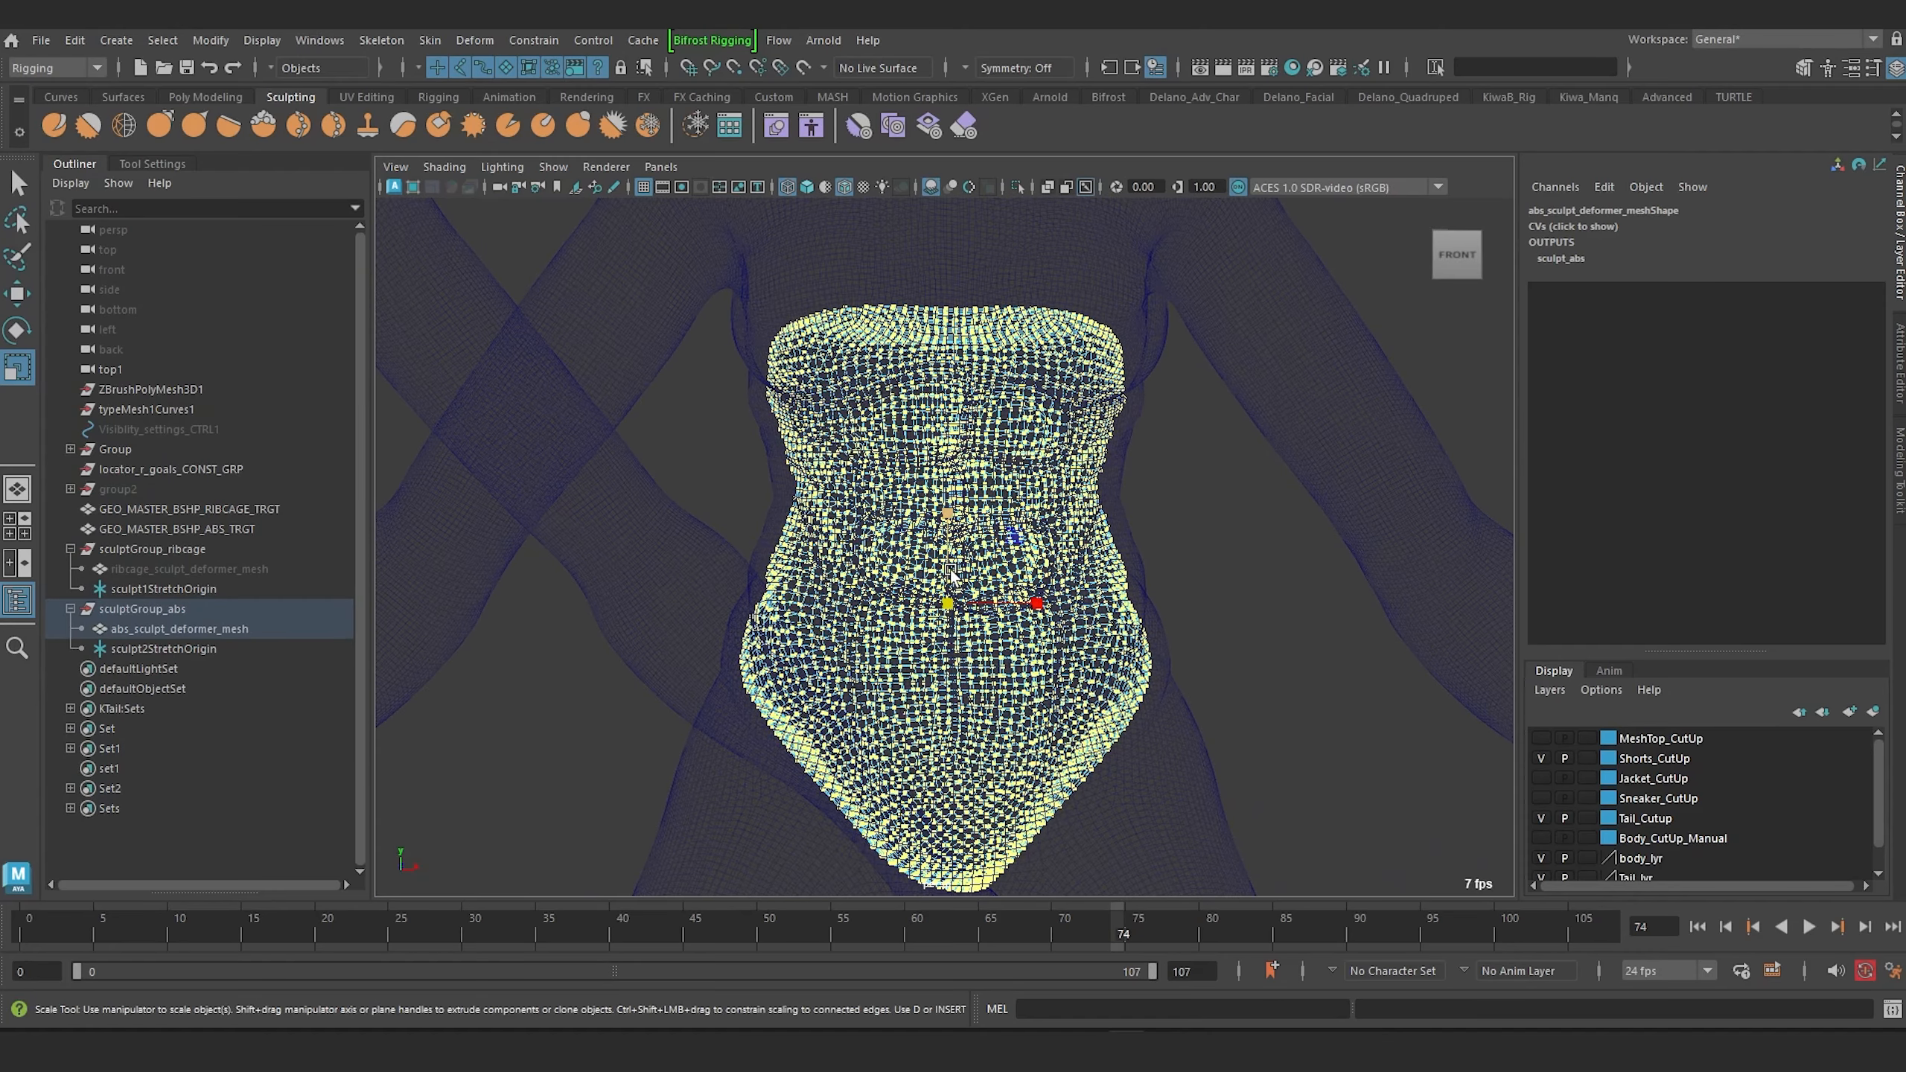
key("6")
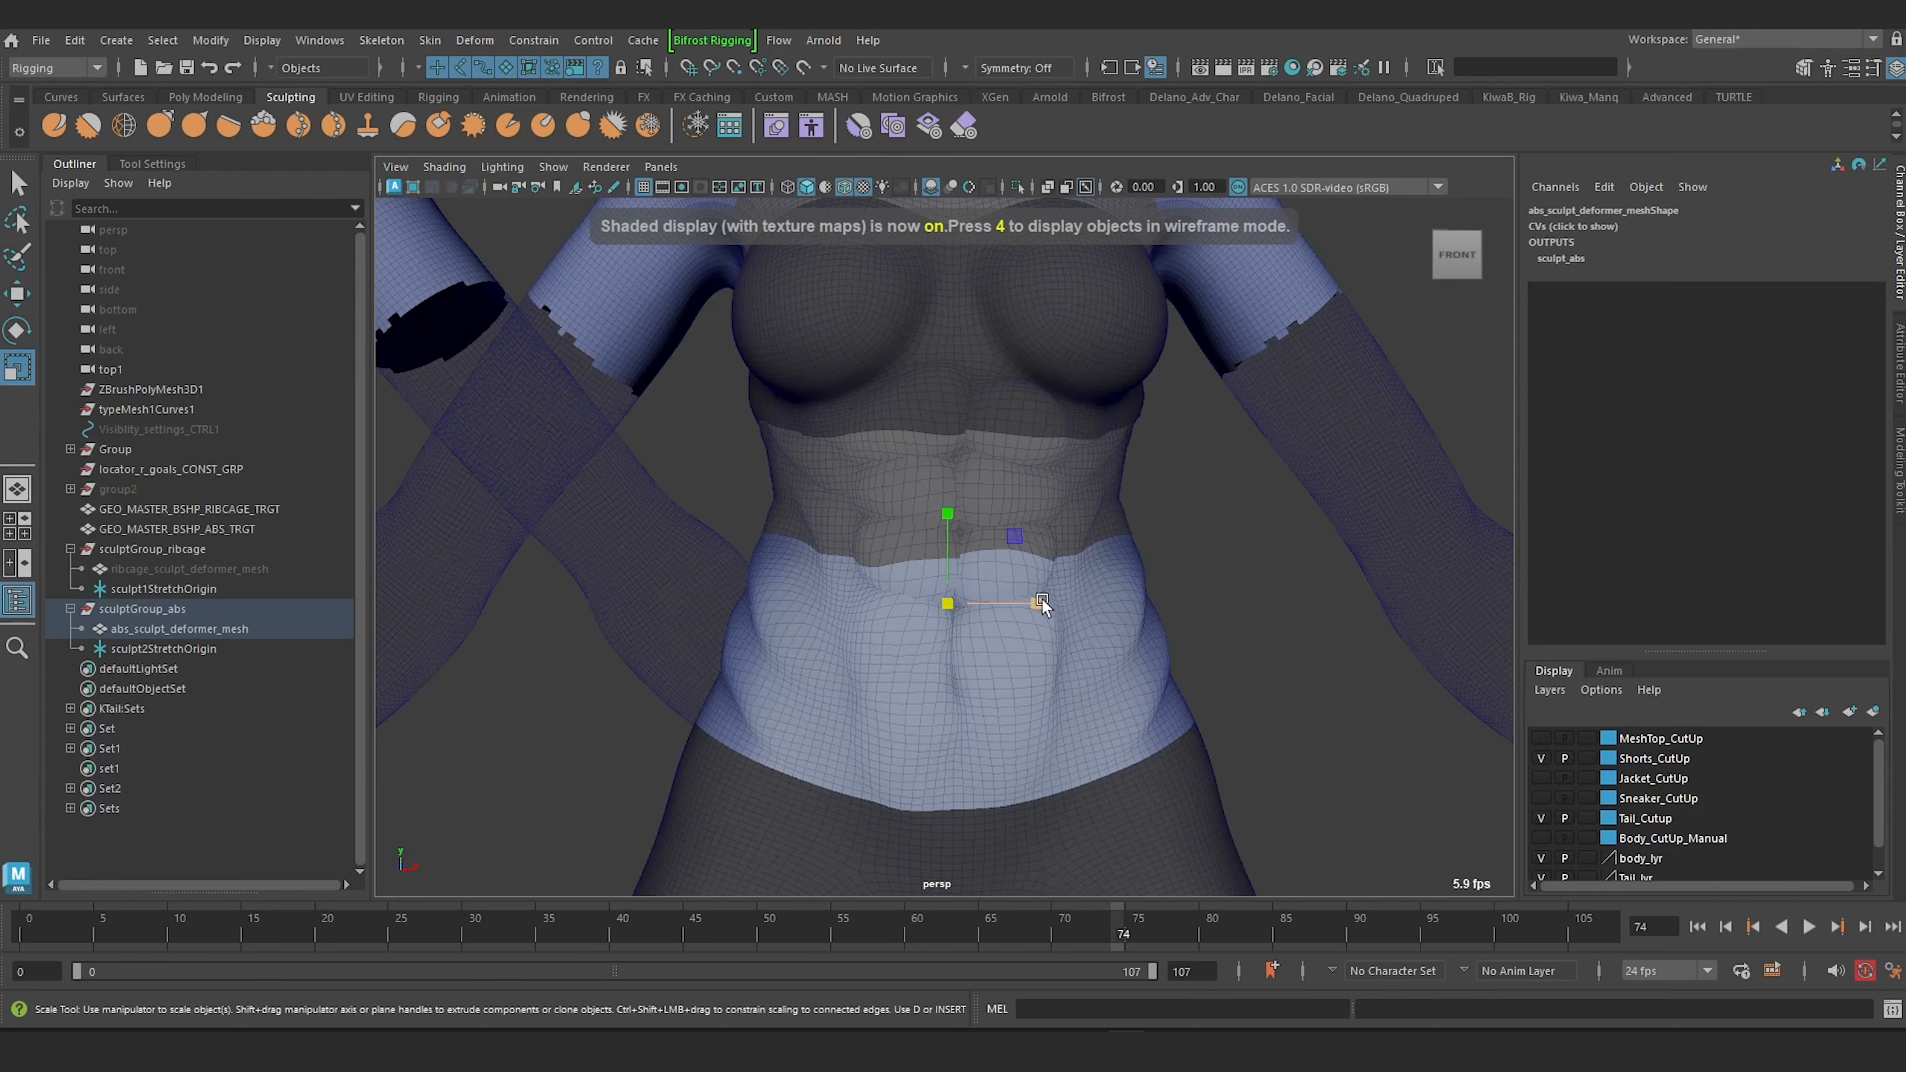
mouse_move(1042, 599)
left_mouse_down()
mouse_move(819, 597)
mouse_move(870, 600)
left_mouse_up()
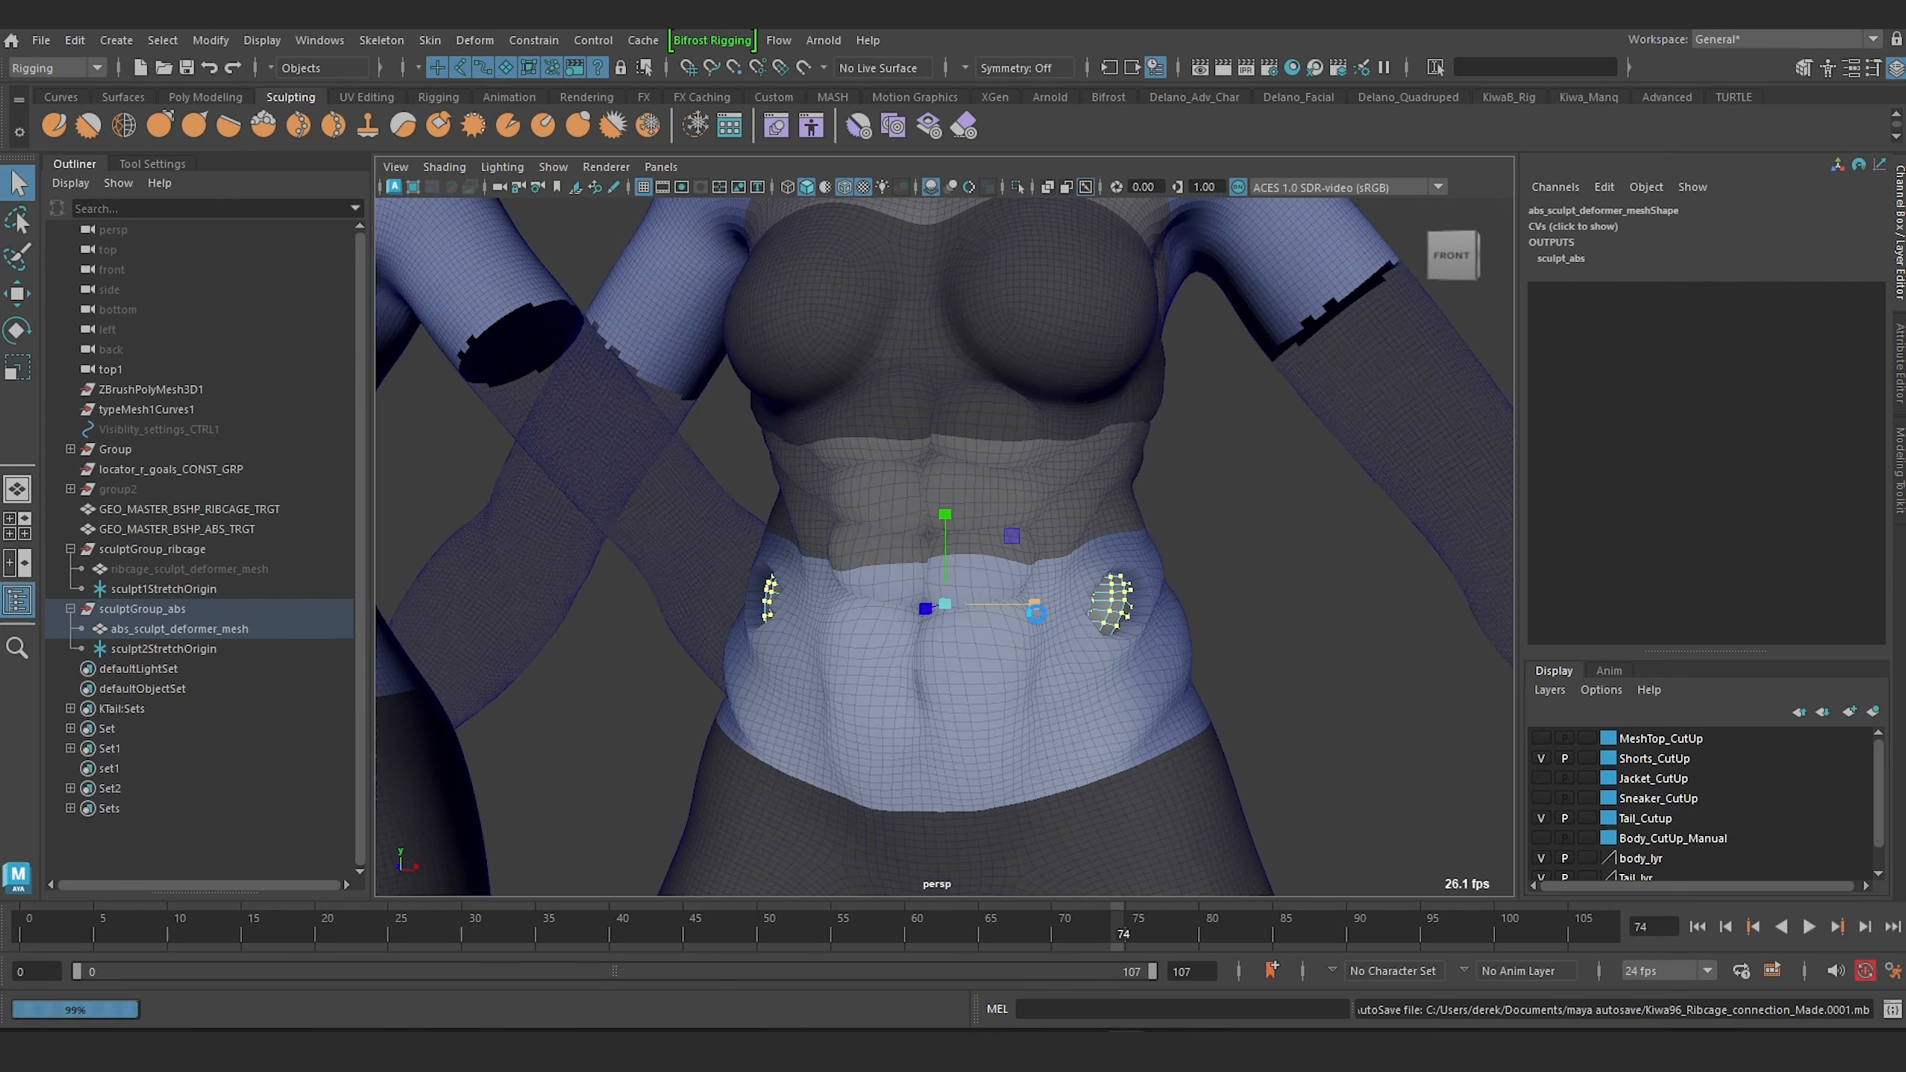
key("r")
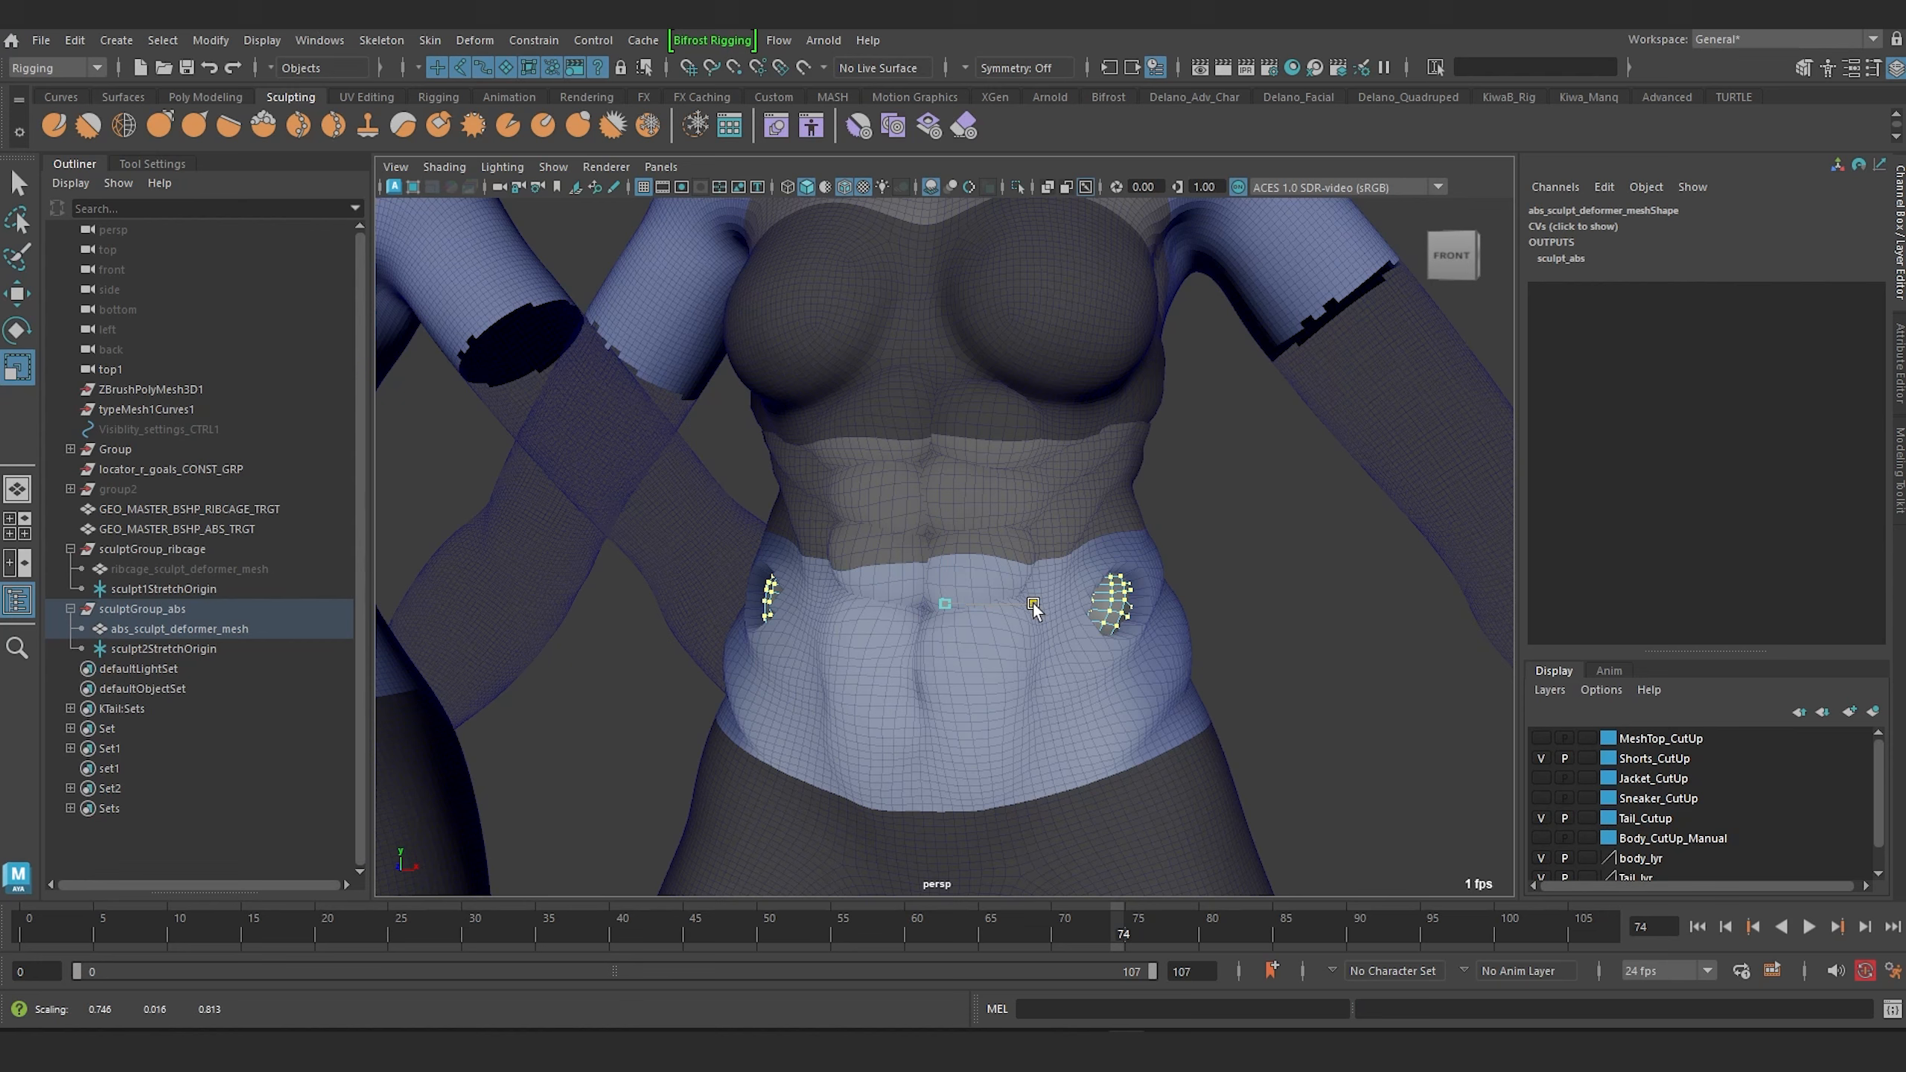
left_click_drag(1034, 605, 1033, 608)
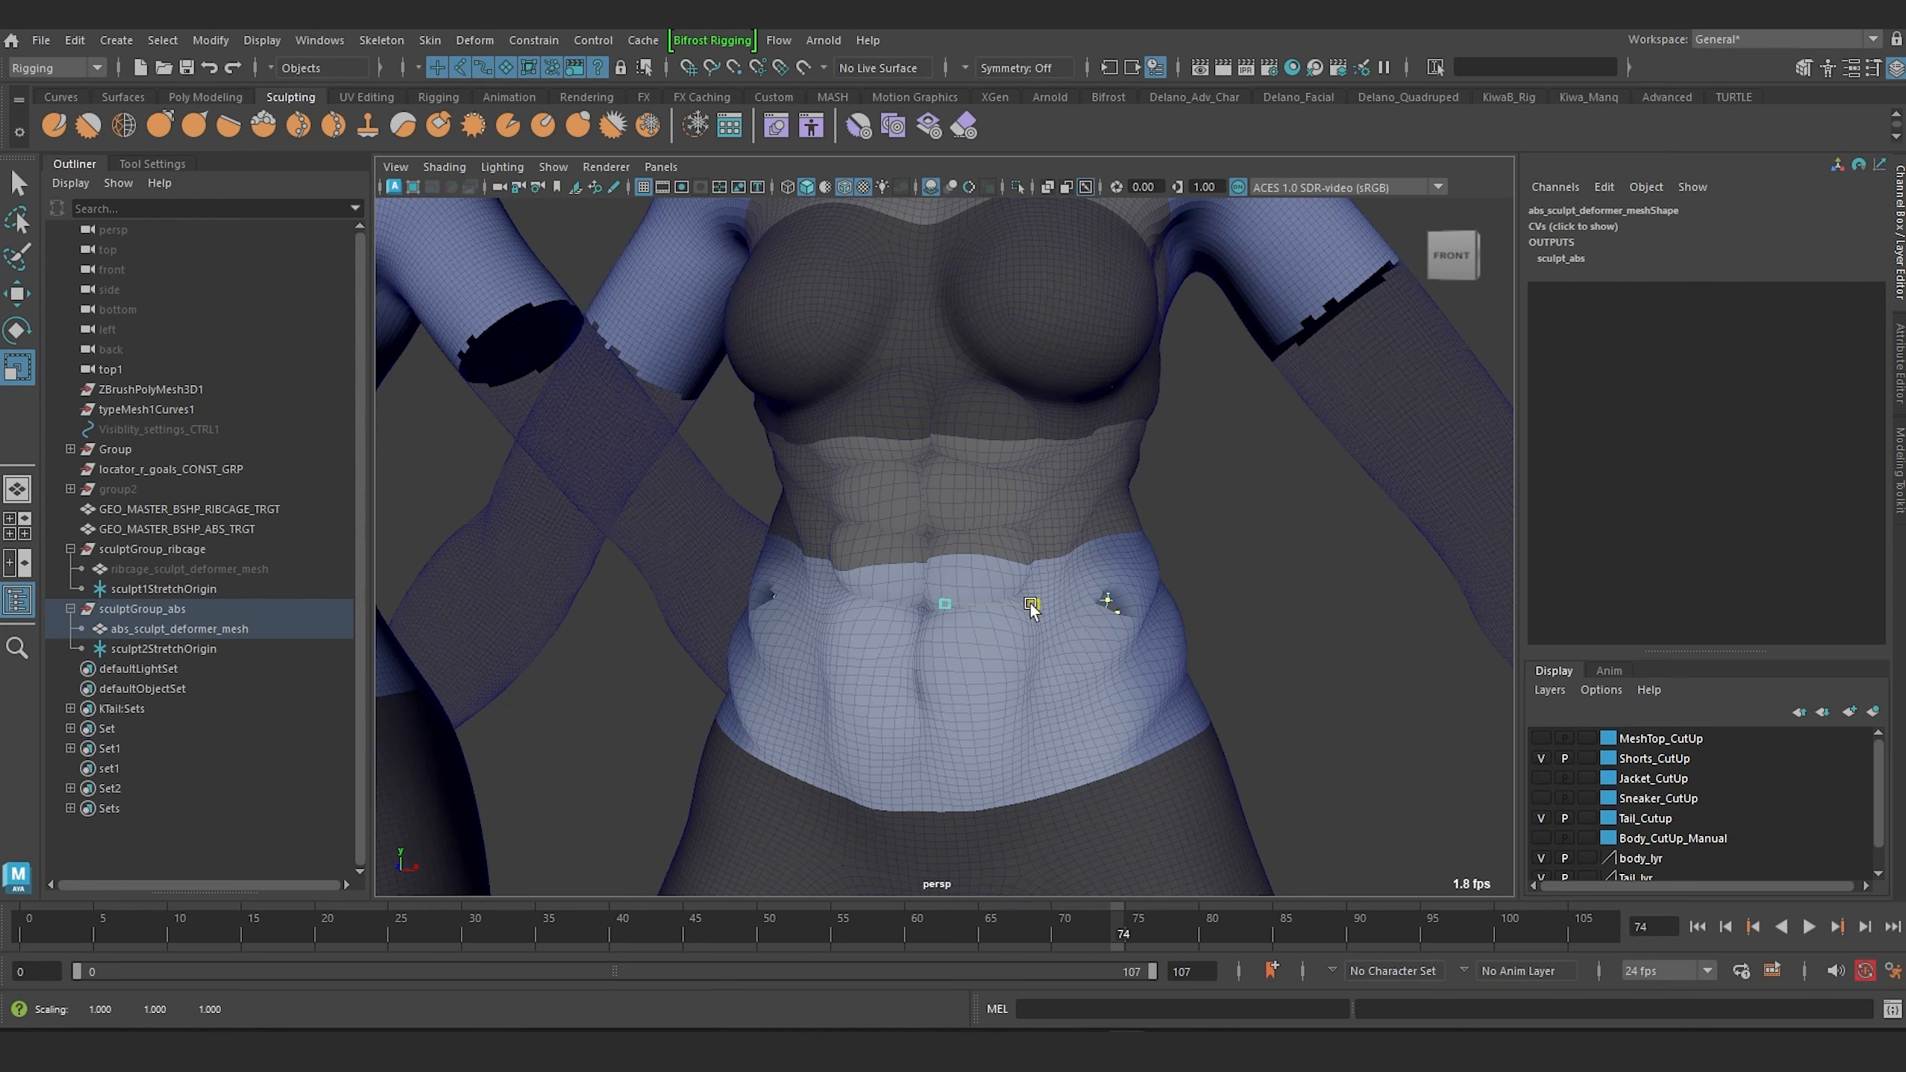
left_click_drag(1031, 604, 889, 469)
Select the abs sculpt stretch origin and set the sculpt_abs Maximum Displacement to 0.9.
key("4")
scroll(896, 465, "down", 2)
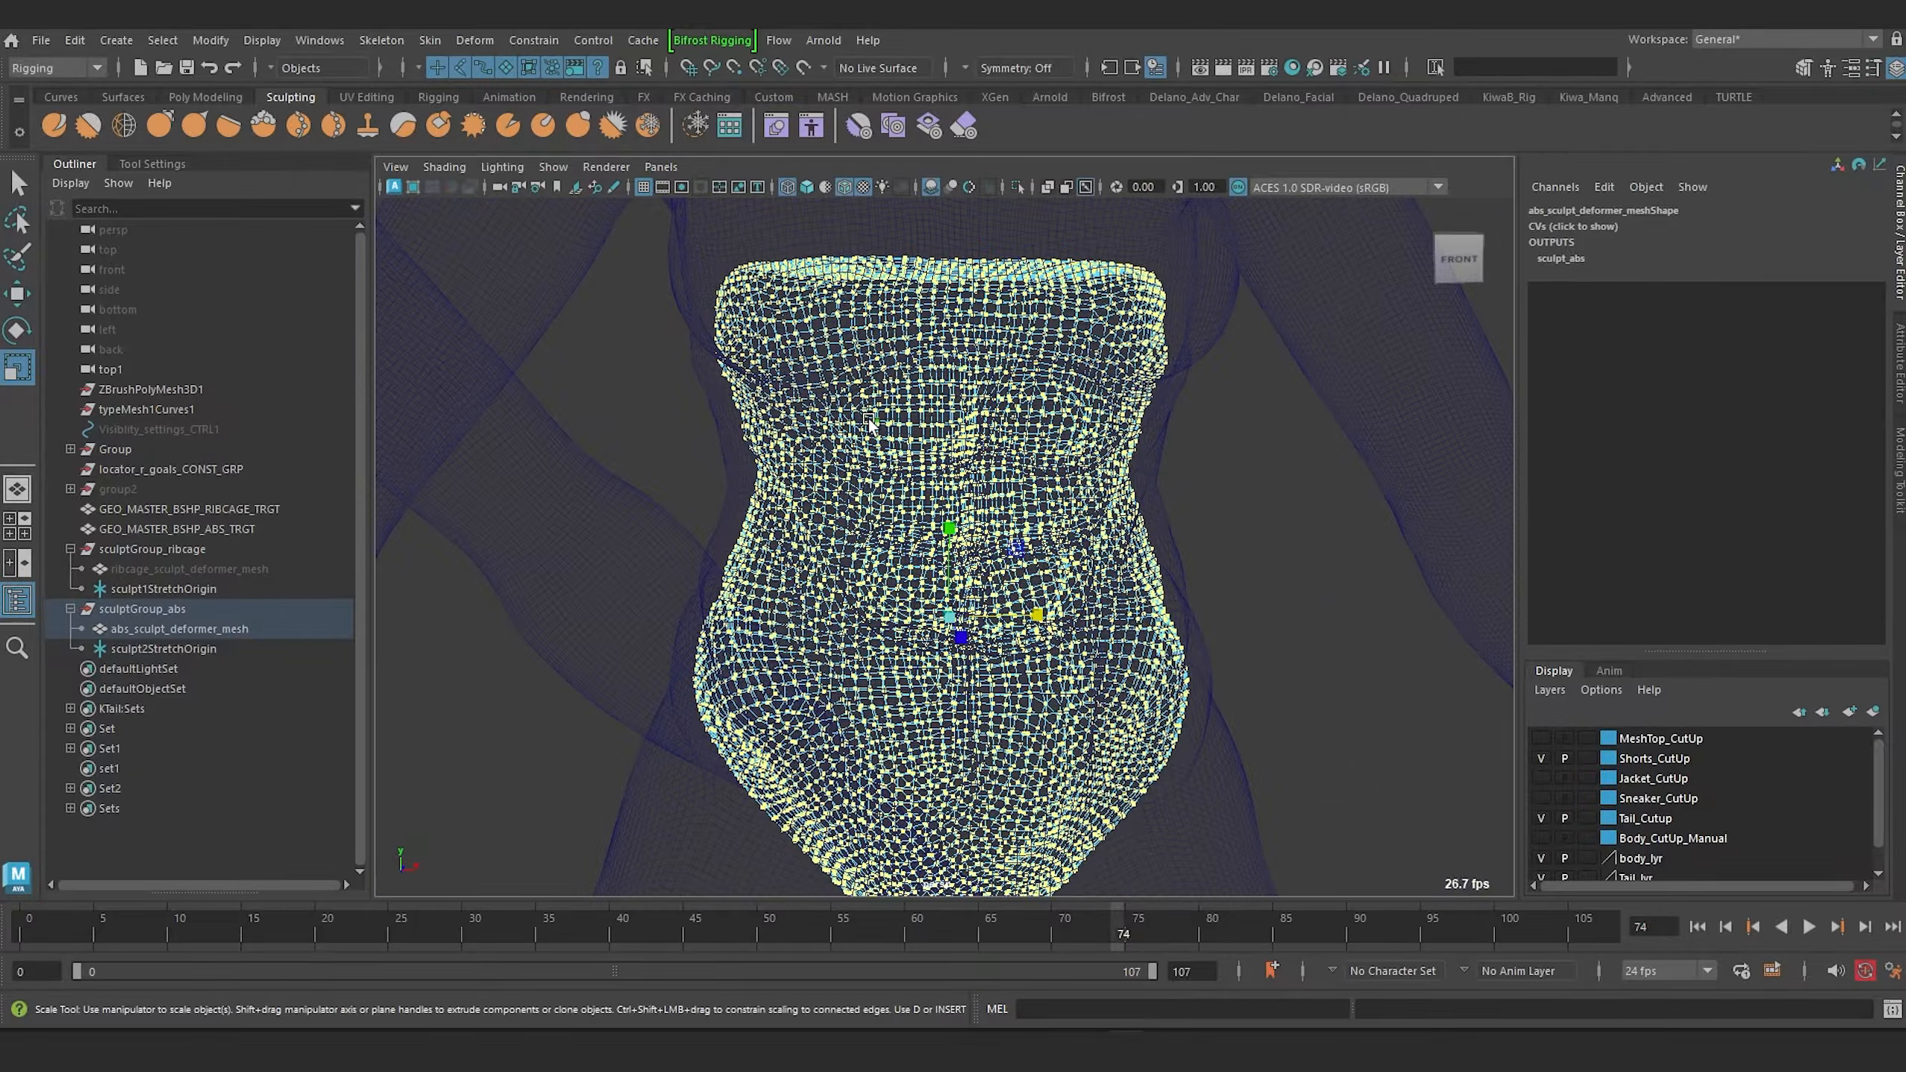
key("6")
scroll(891, 431, "down", 5)
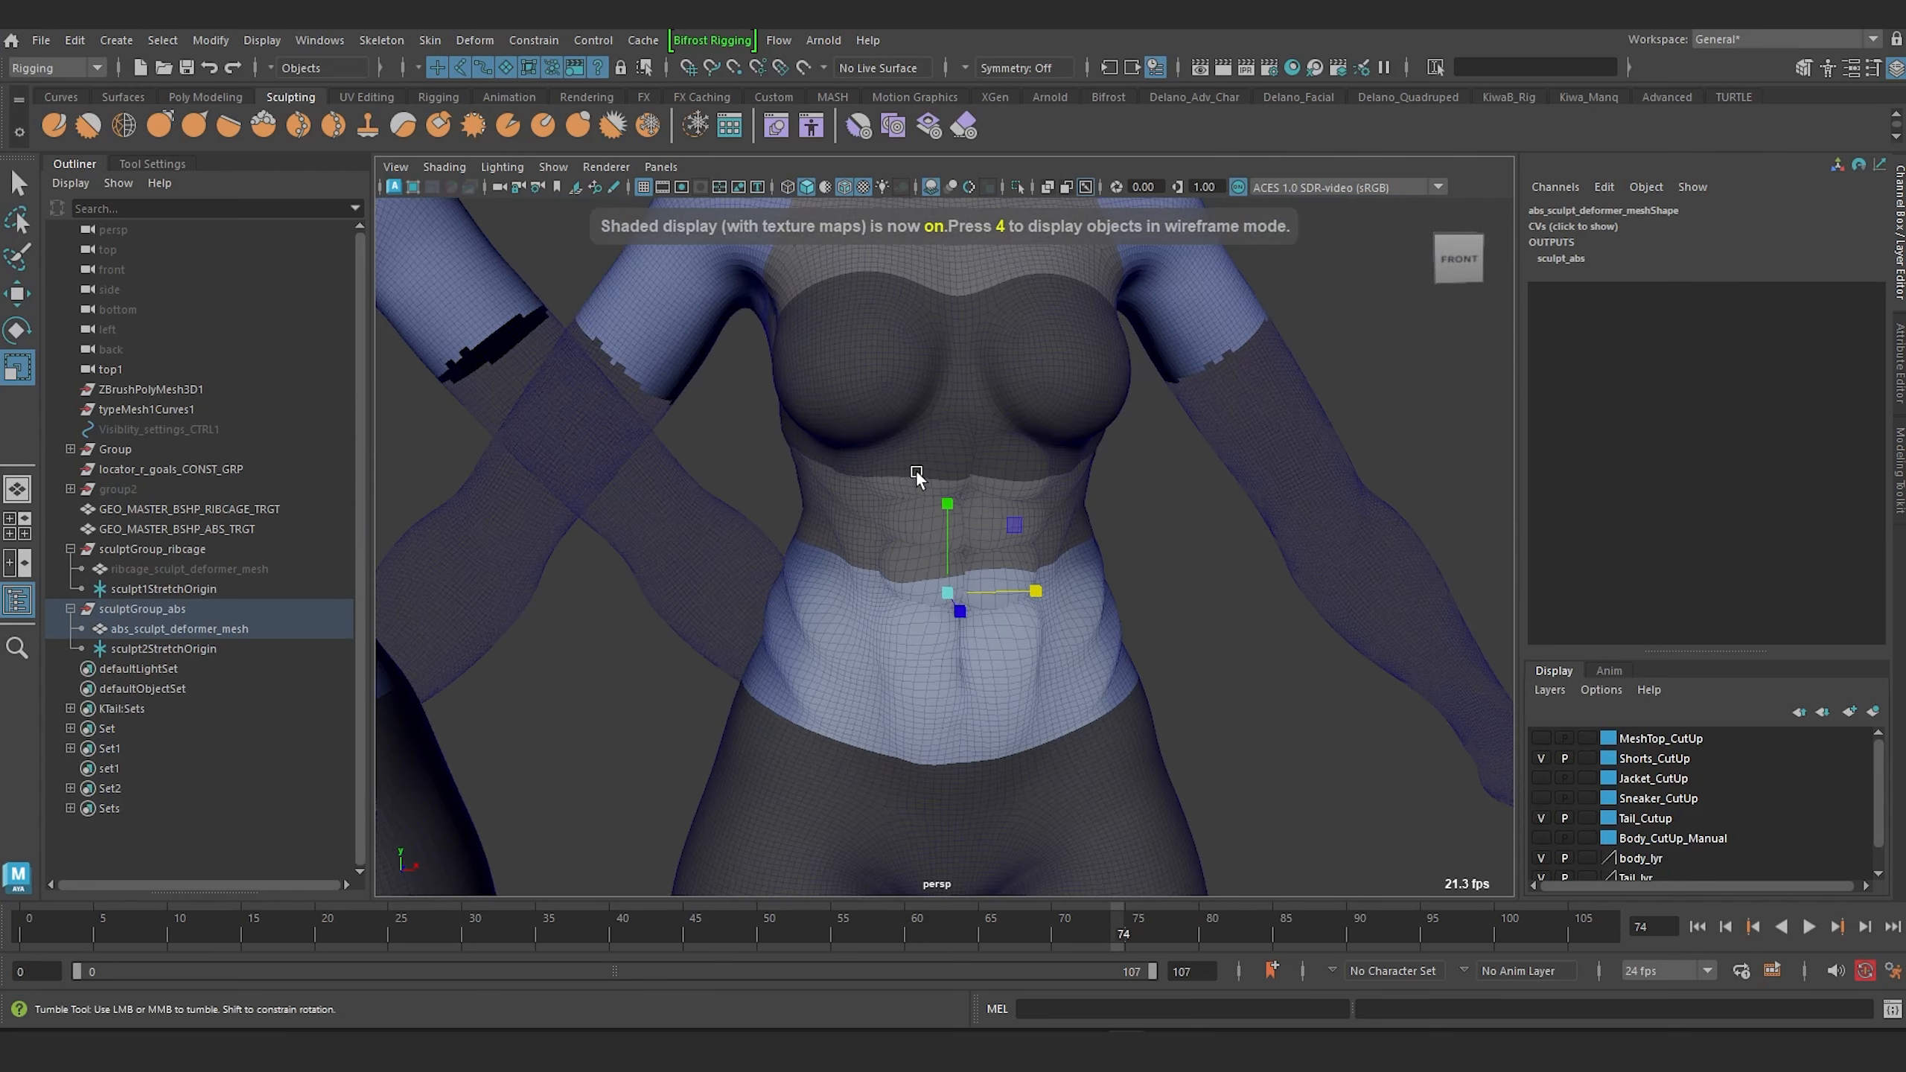
scroll(798, 522, "up", 2)
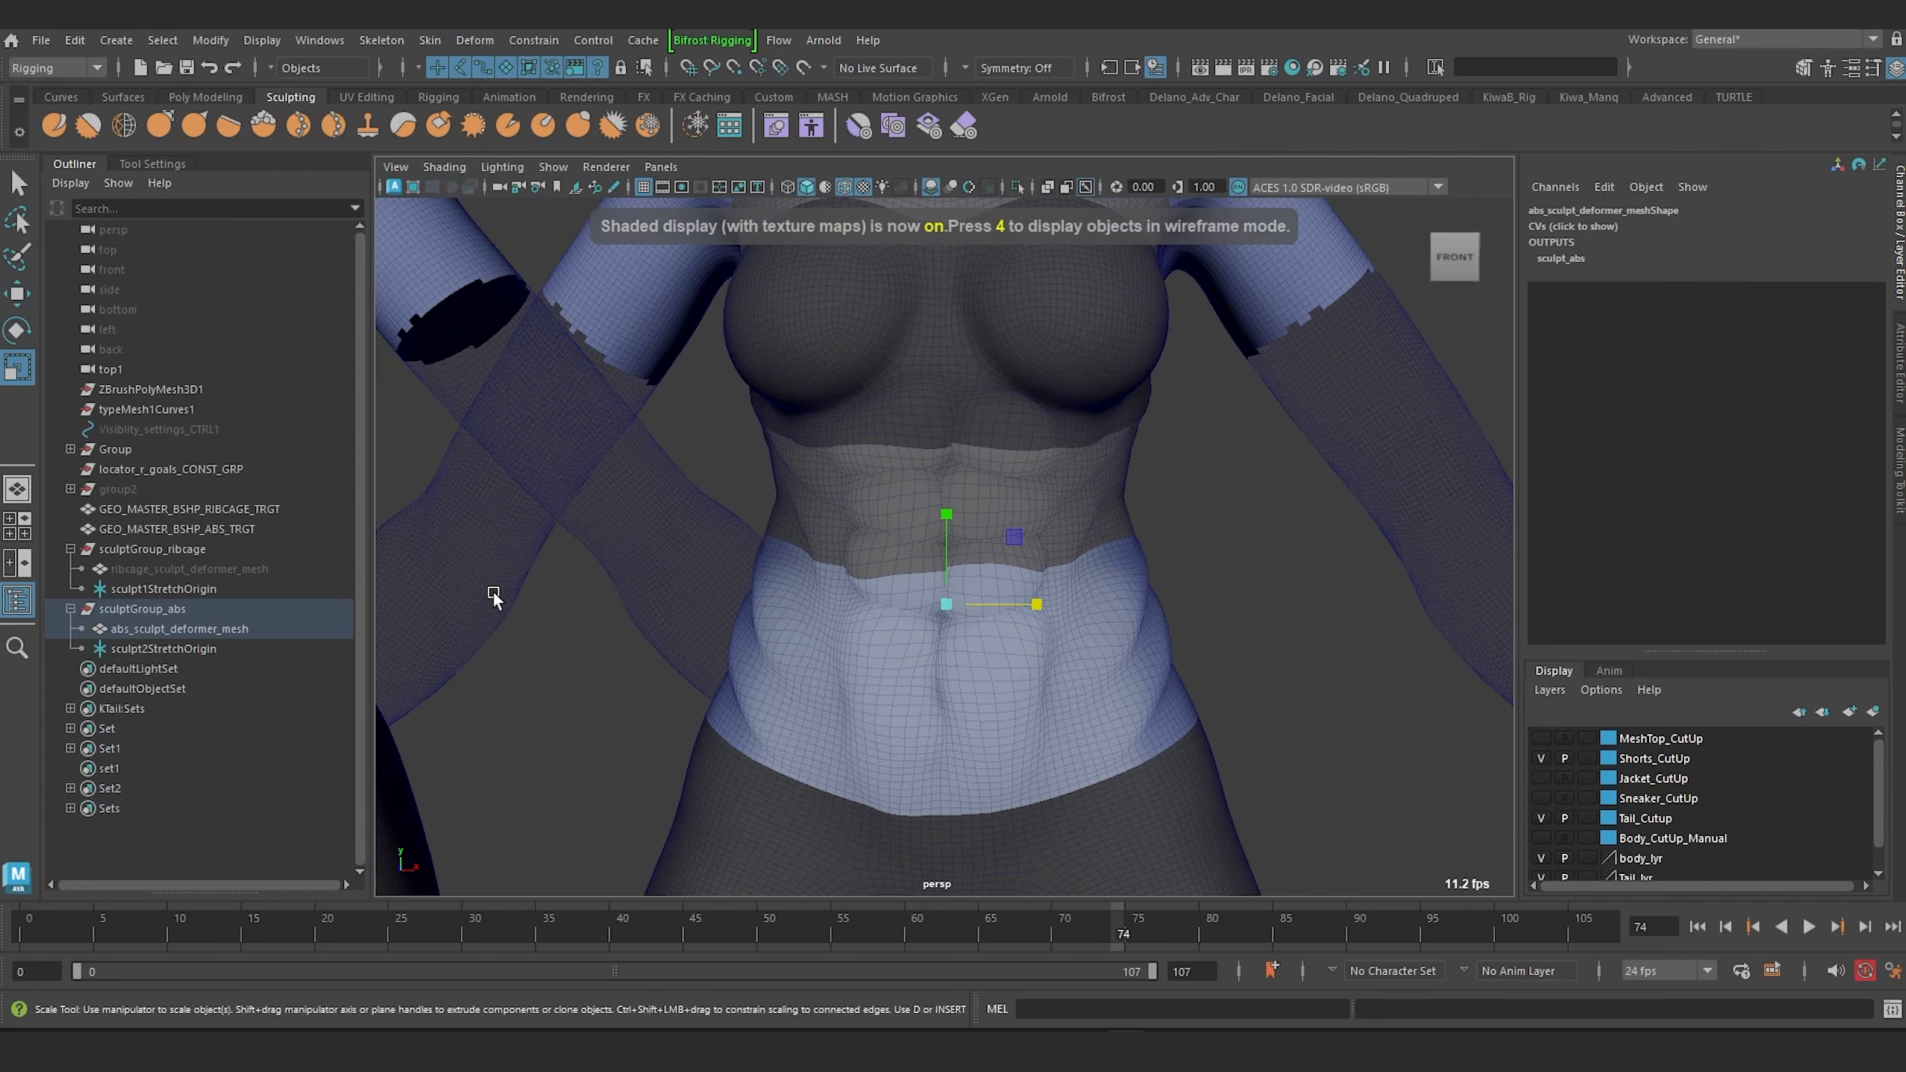
left_click(205, 647)
left_click(1571, 535)
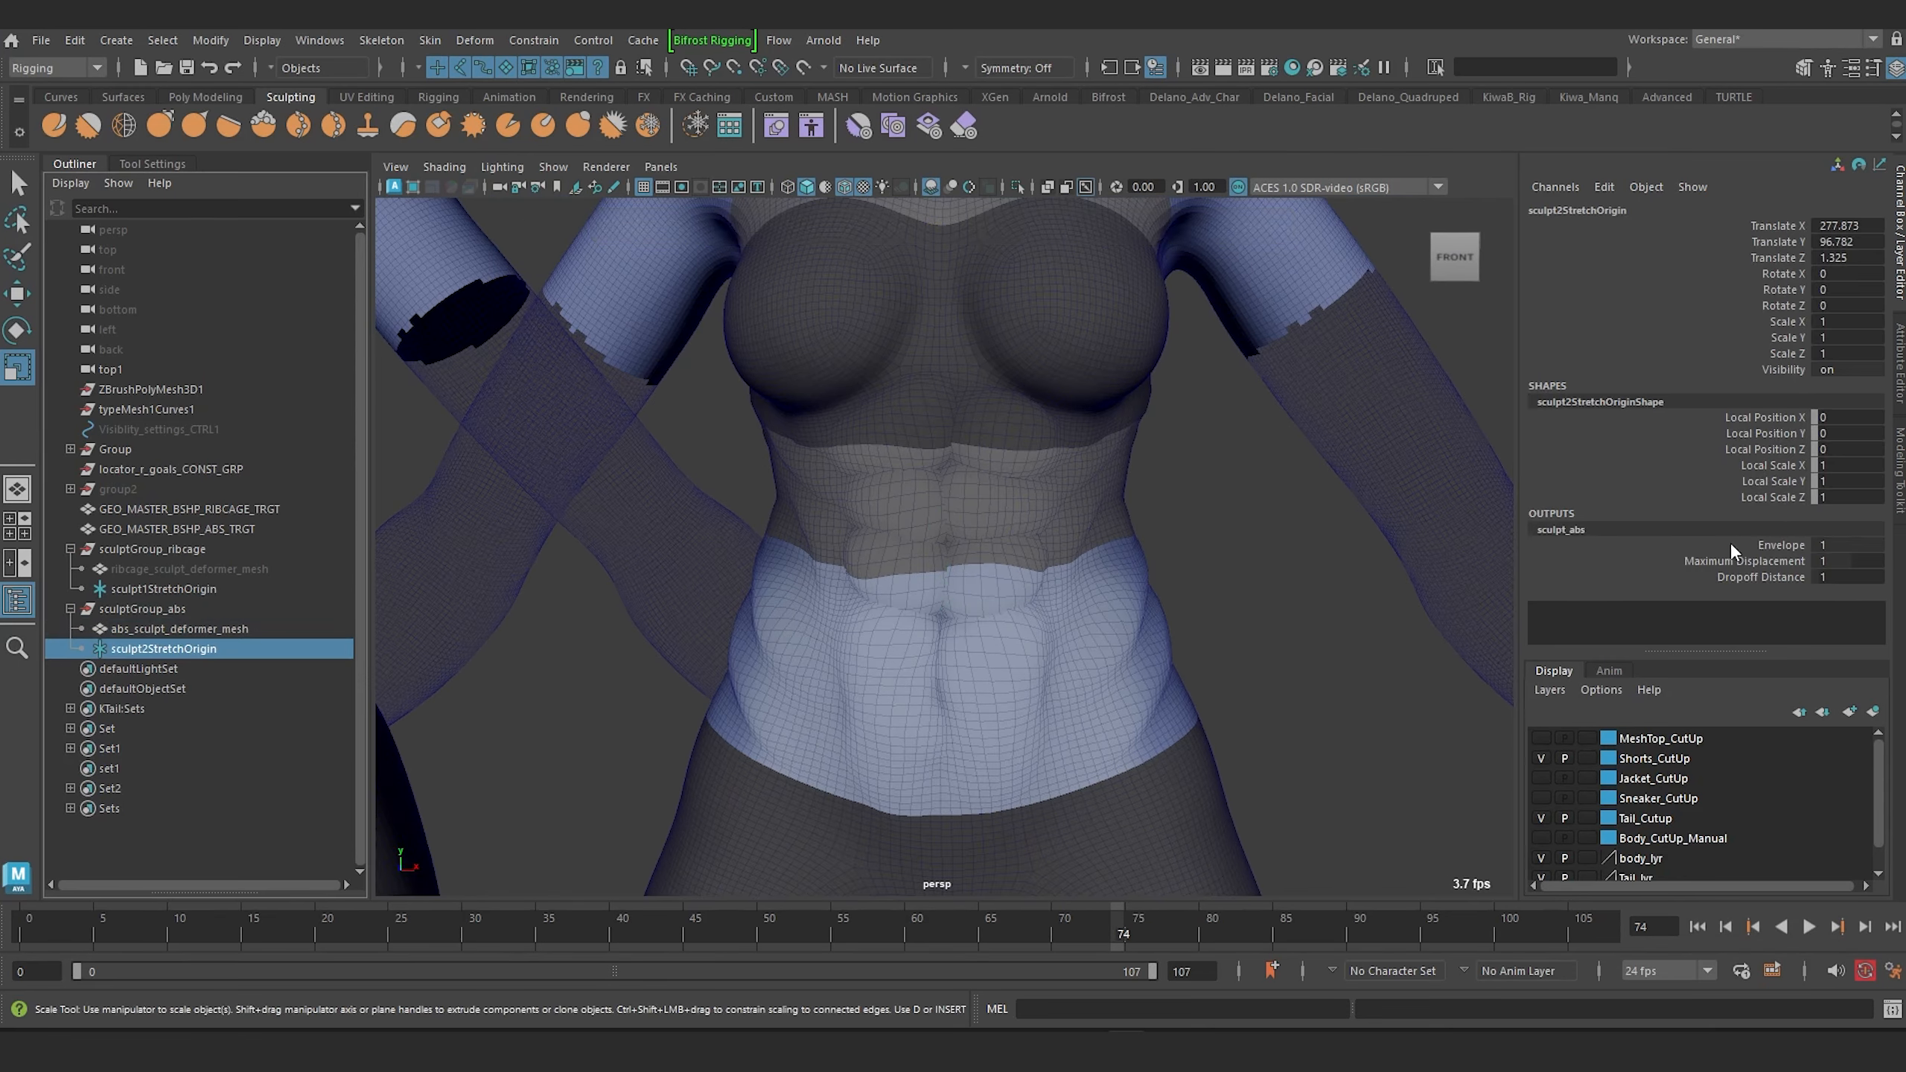
left_click(1776, 561)
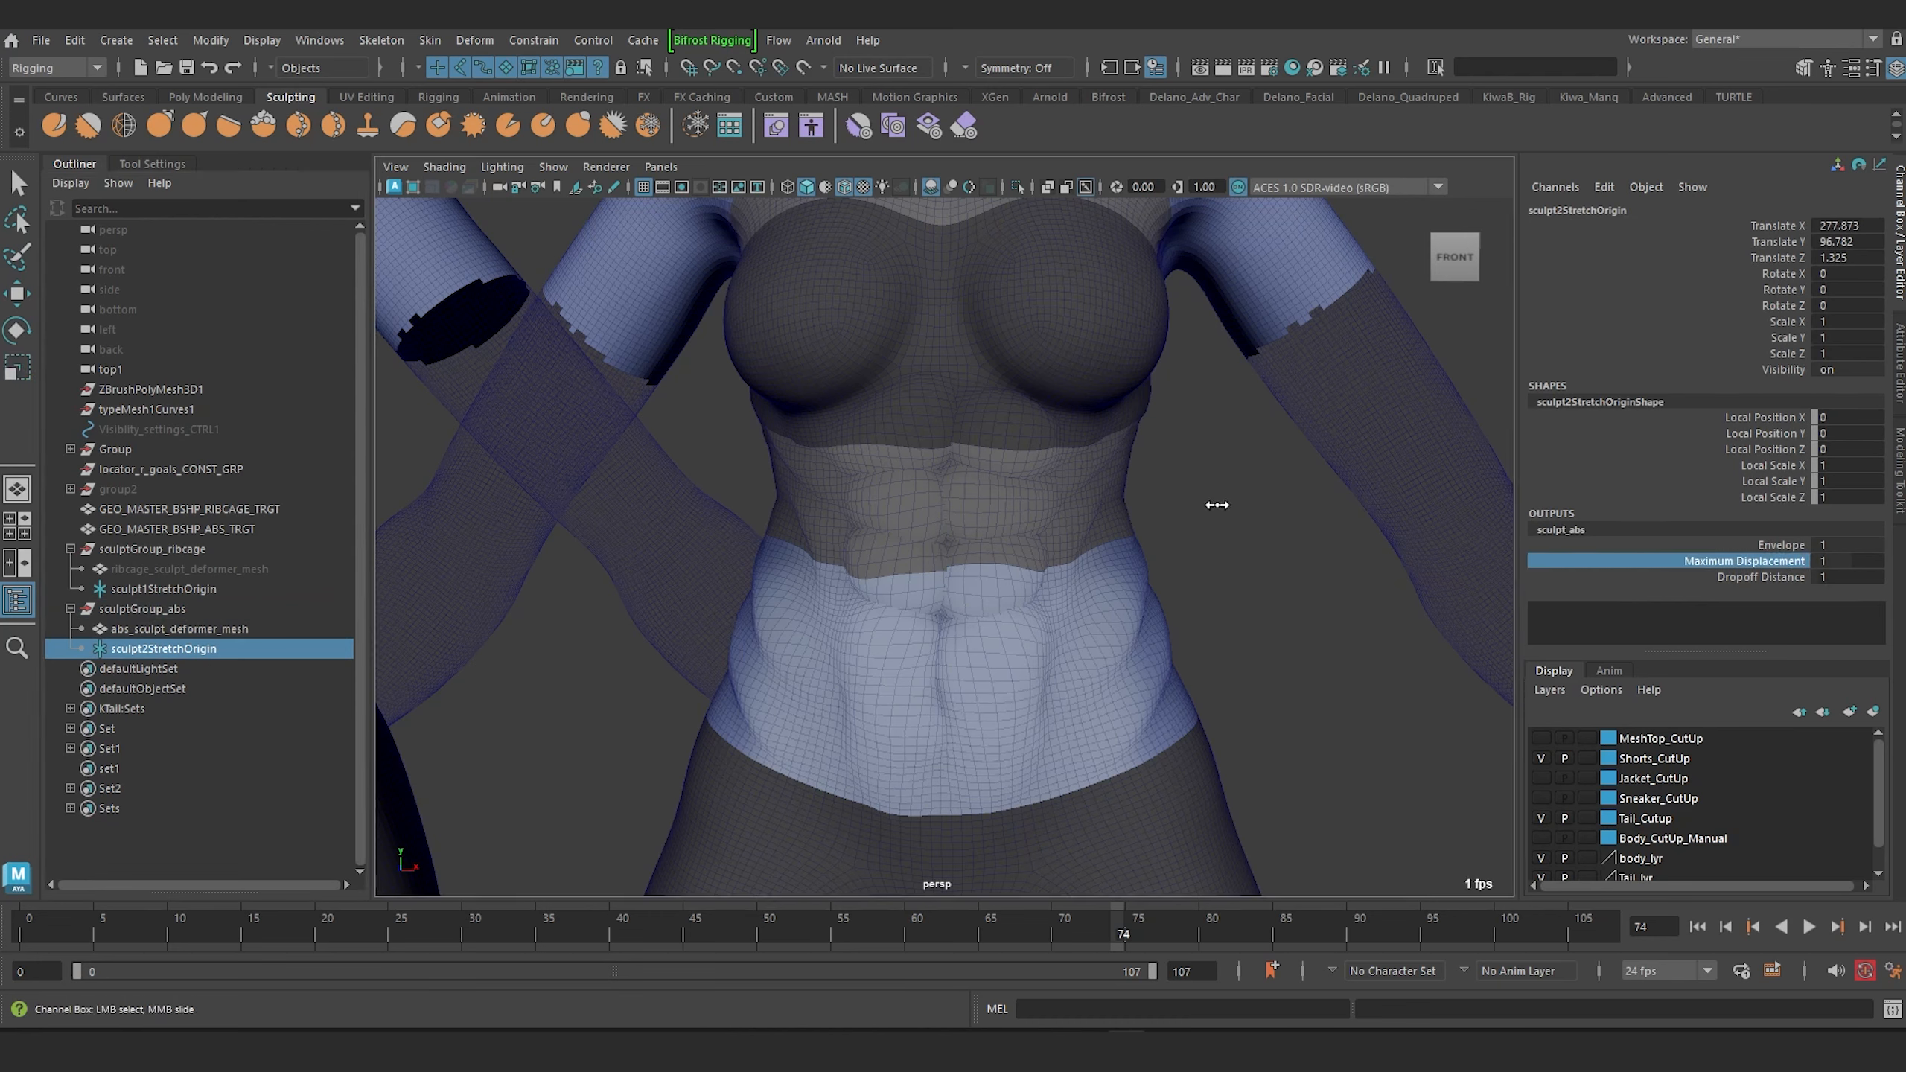
middle_click_drag(1216, 505, 1206, 510)
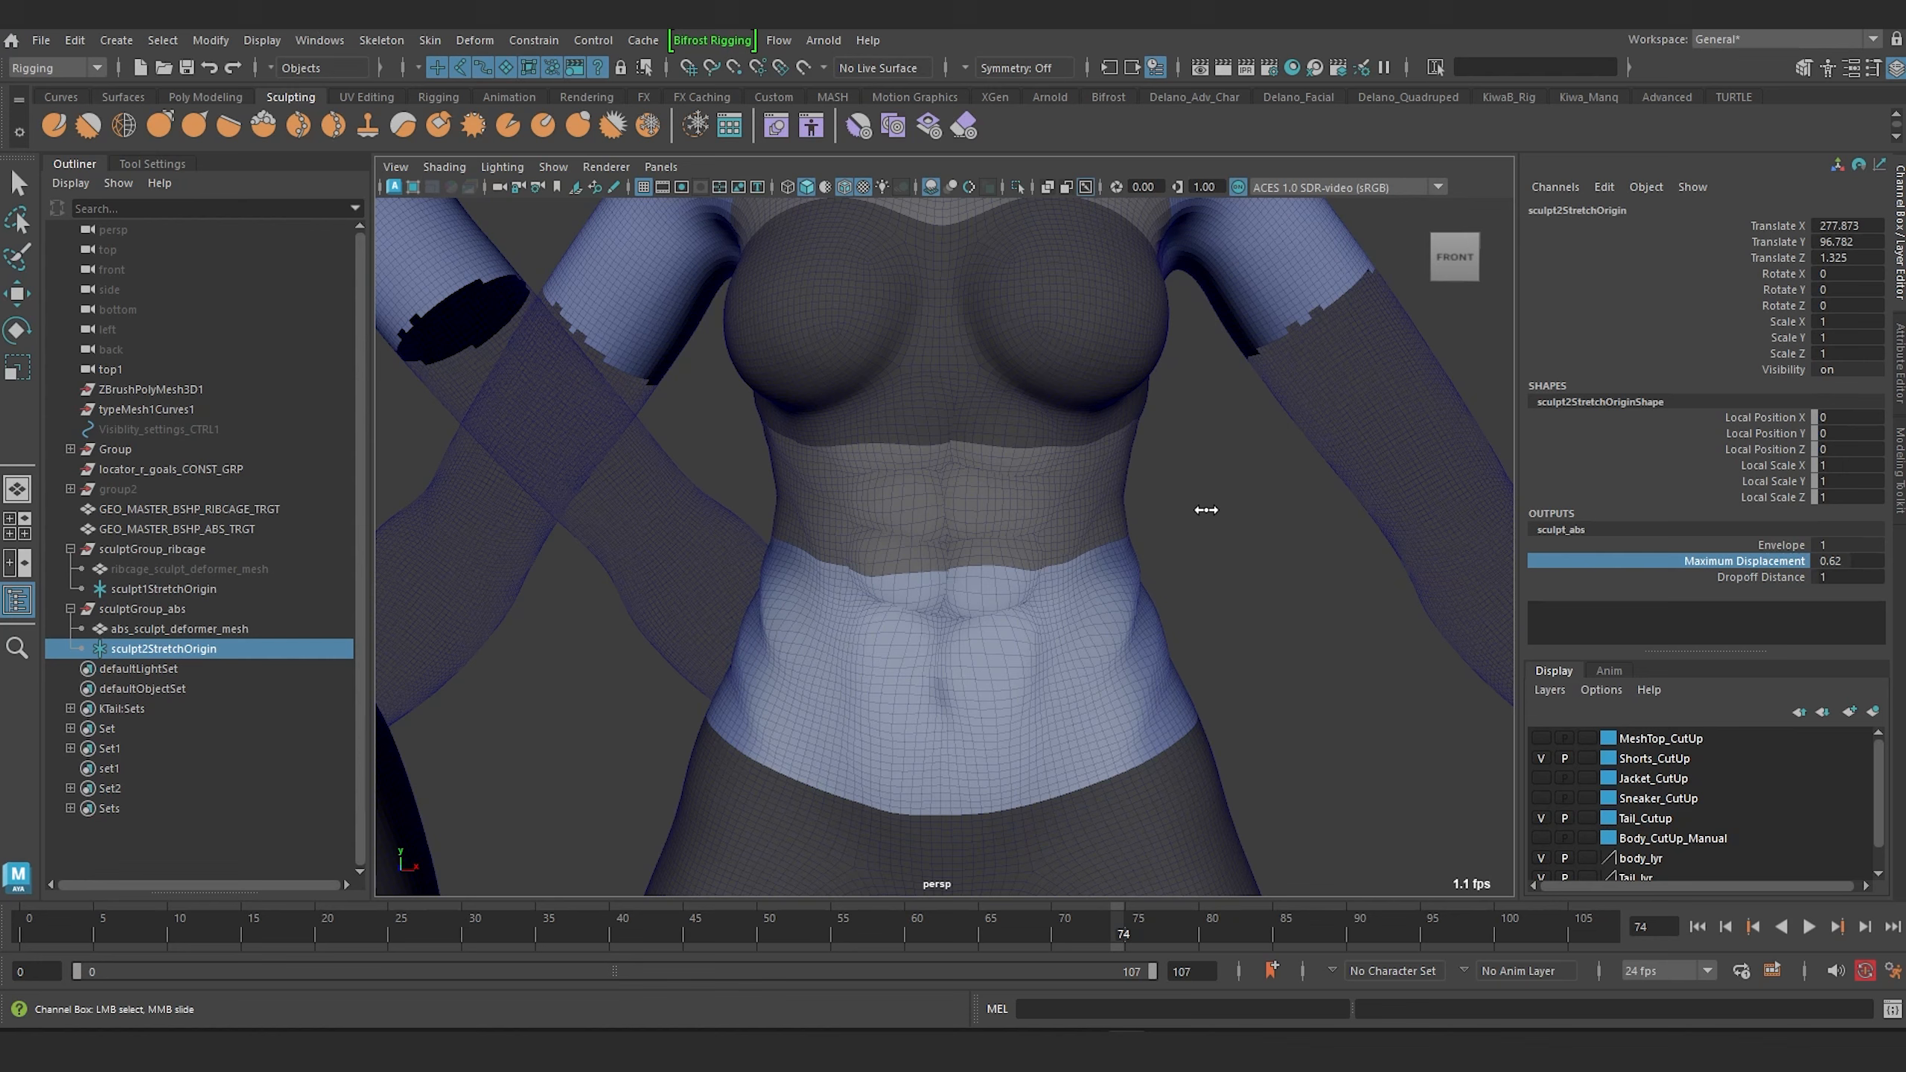
middle_click_drag(1176, 521, 1168, 526)
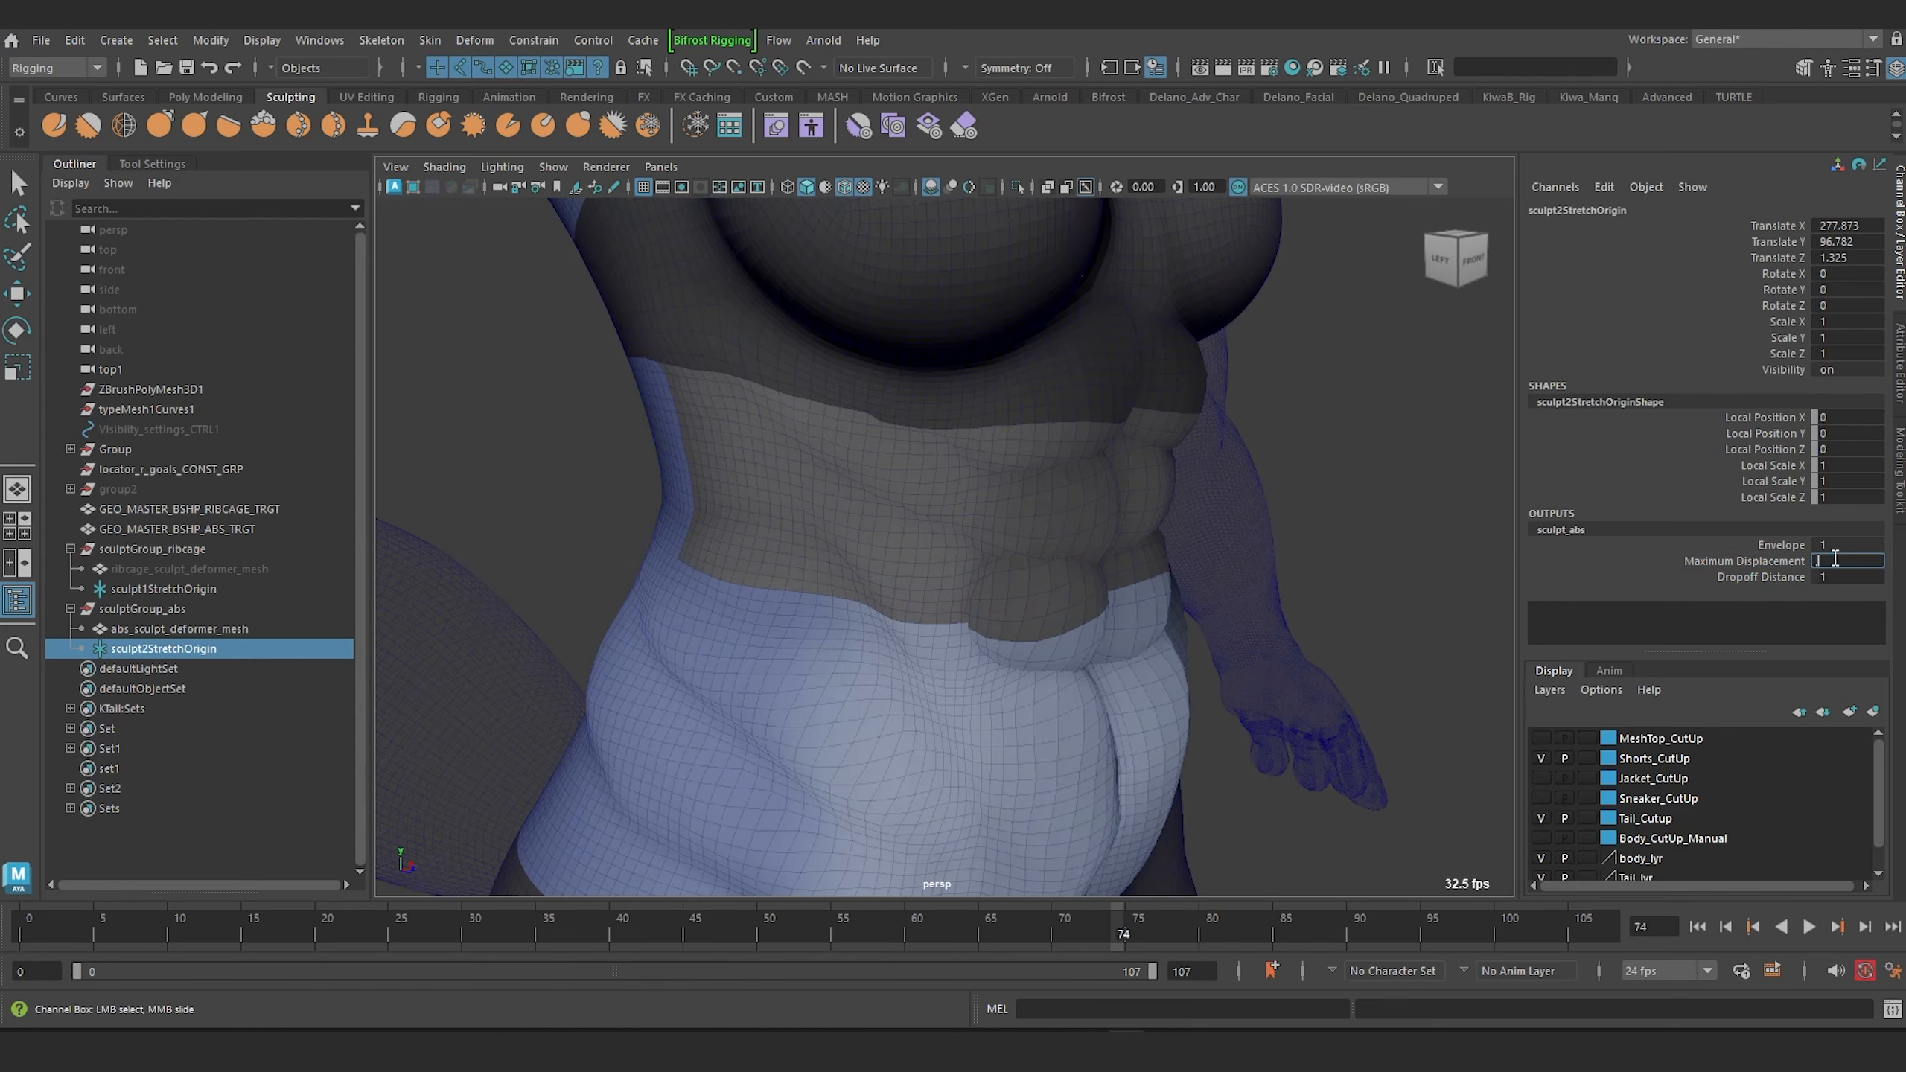
key("Return")
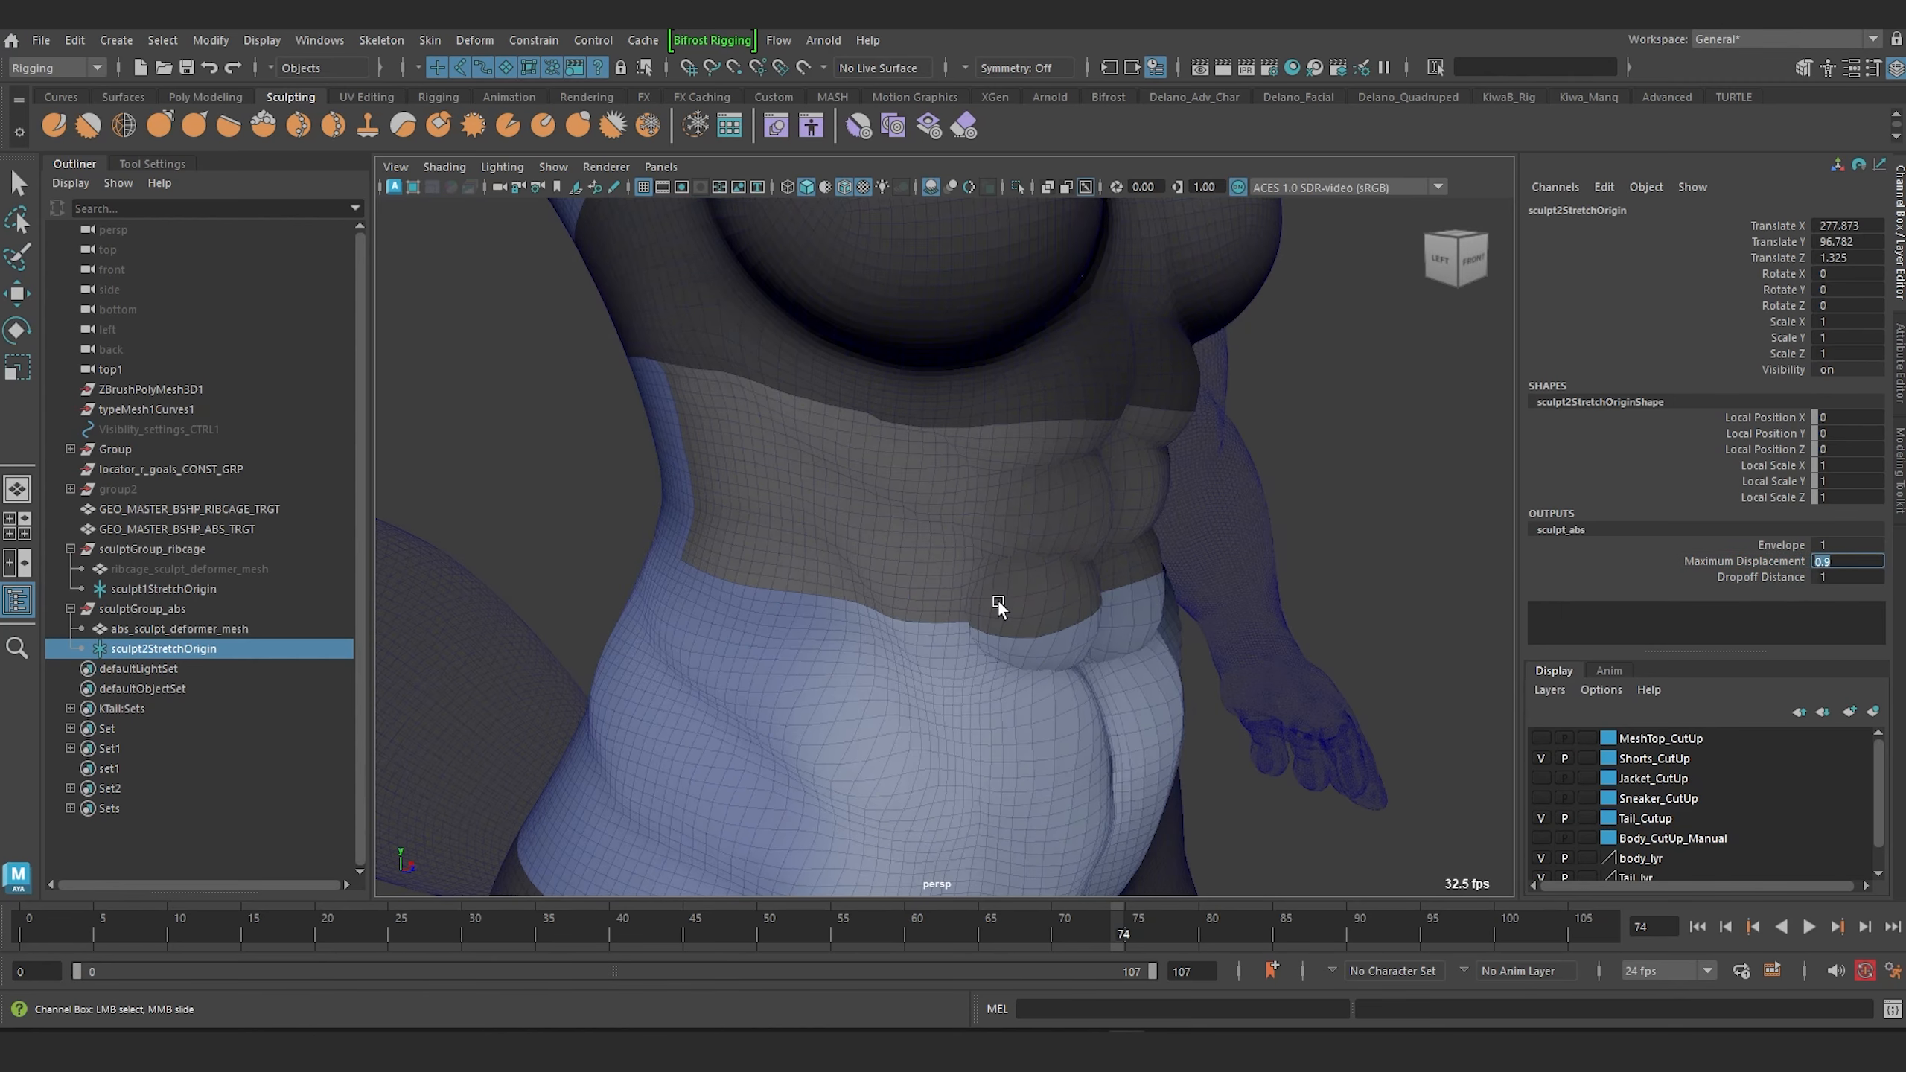
Lower the sculpt_abs Maximum Displacement to 0.6.
left_click_drag(997, 599, 1174, 582, "alt")
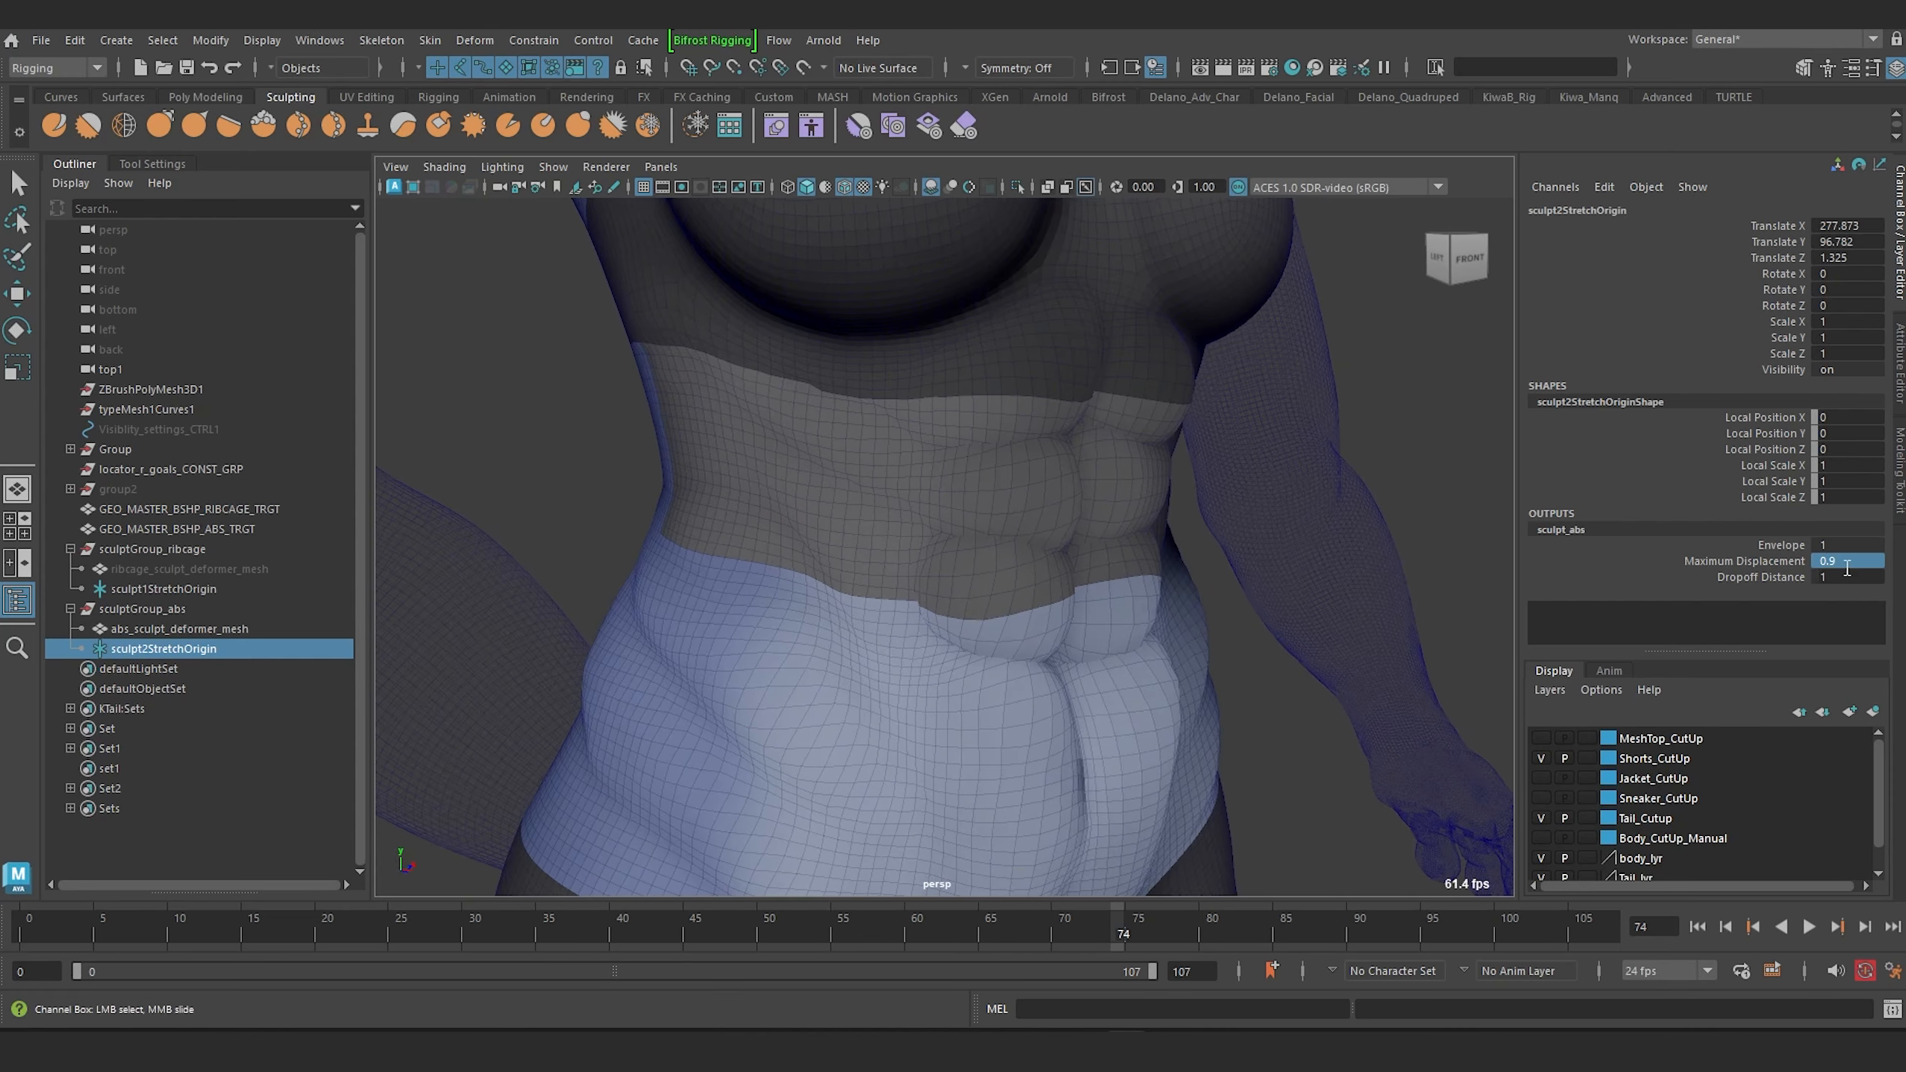
left_click(1846, 561)
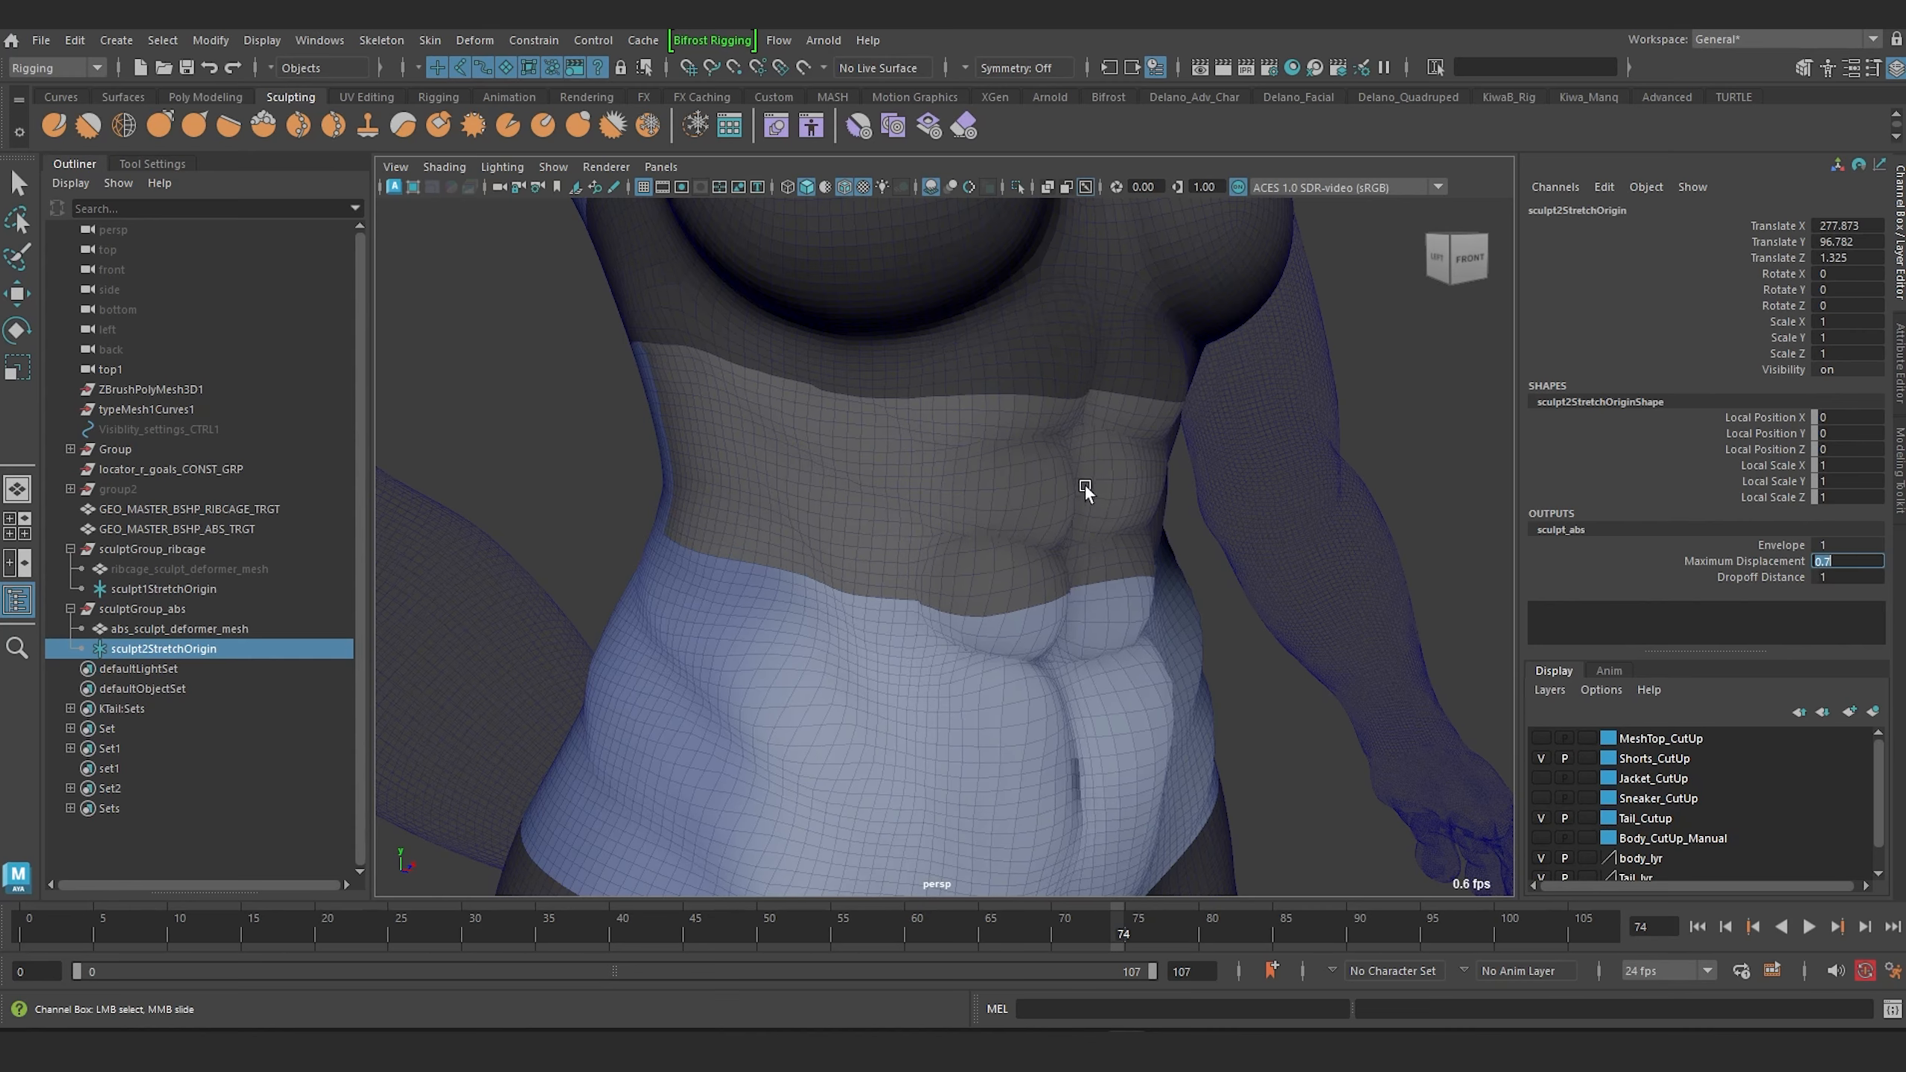
left_click_drag(1084, 489, 883, 613, "alt")
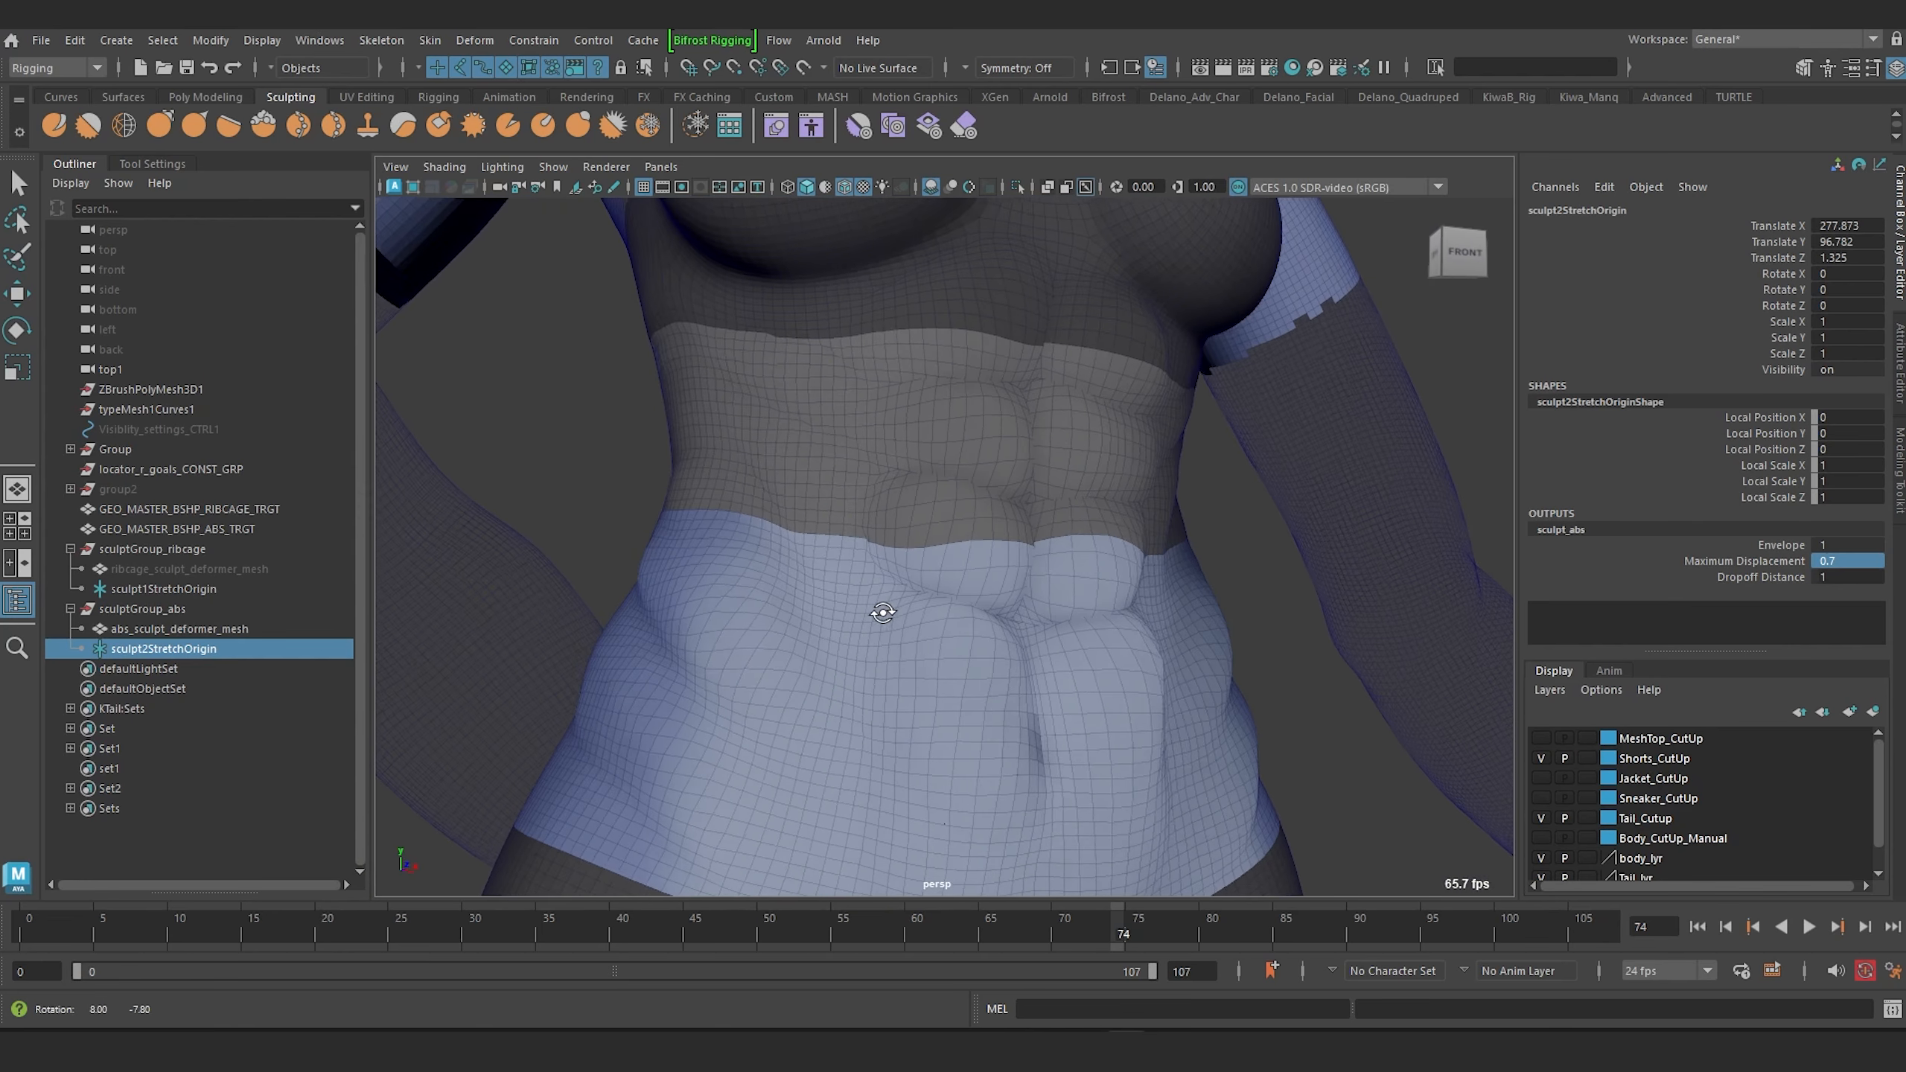
double_click(1844, 560)
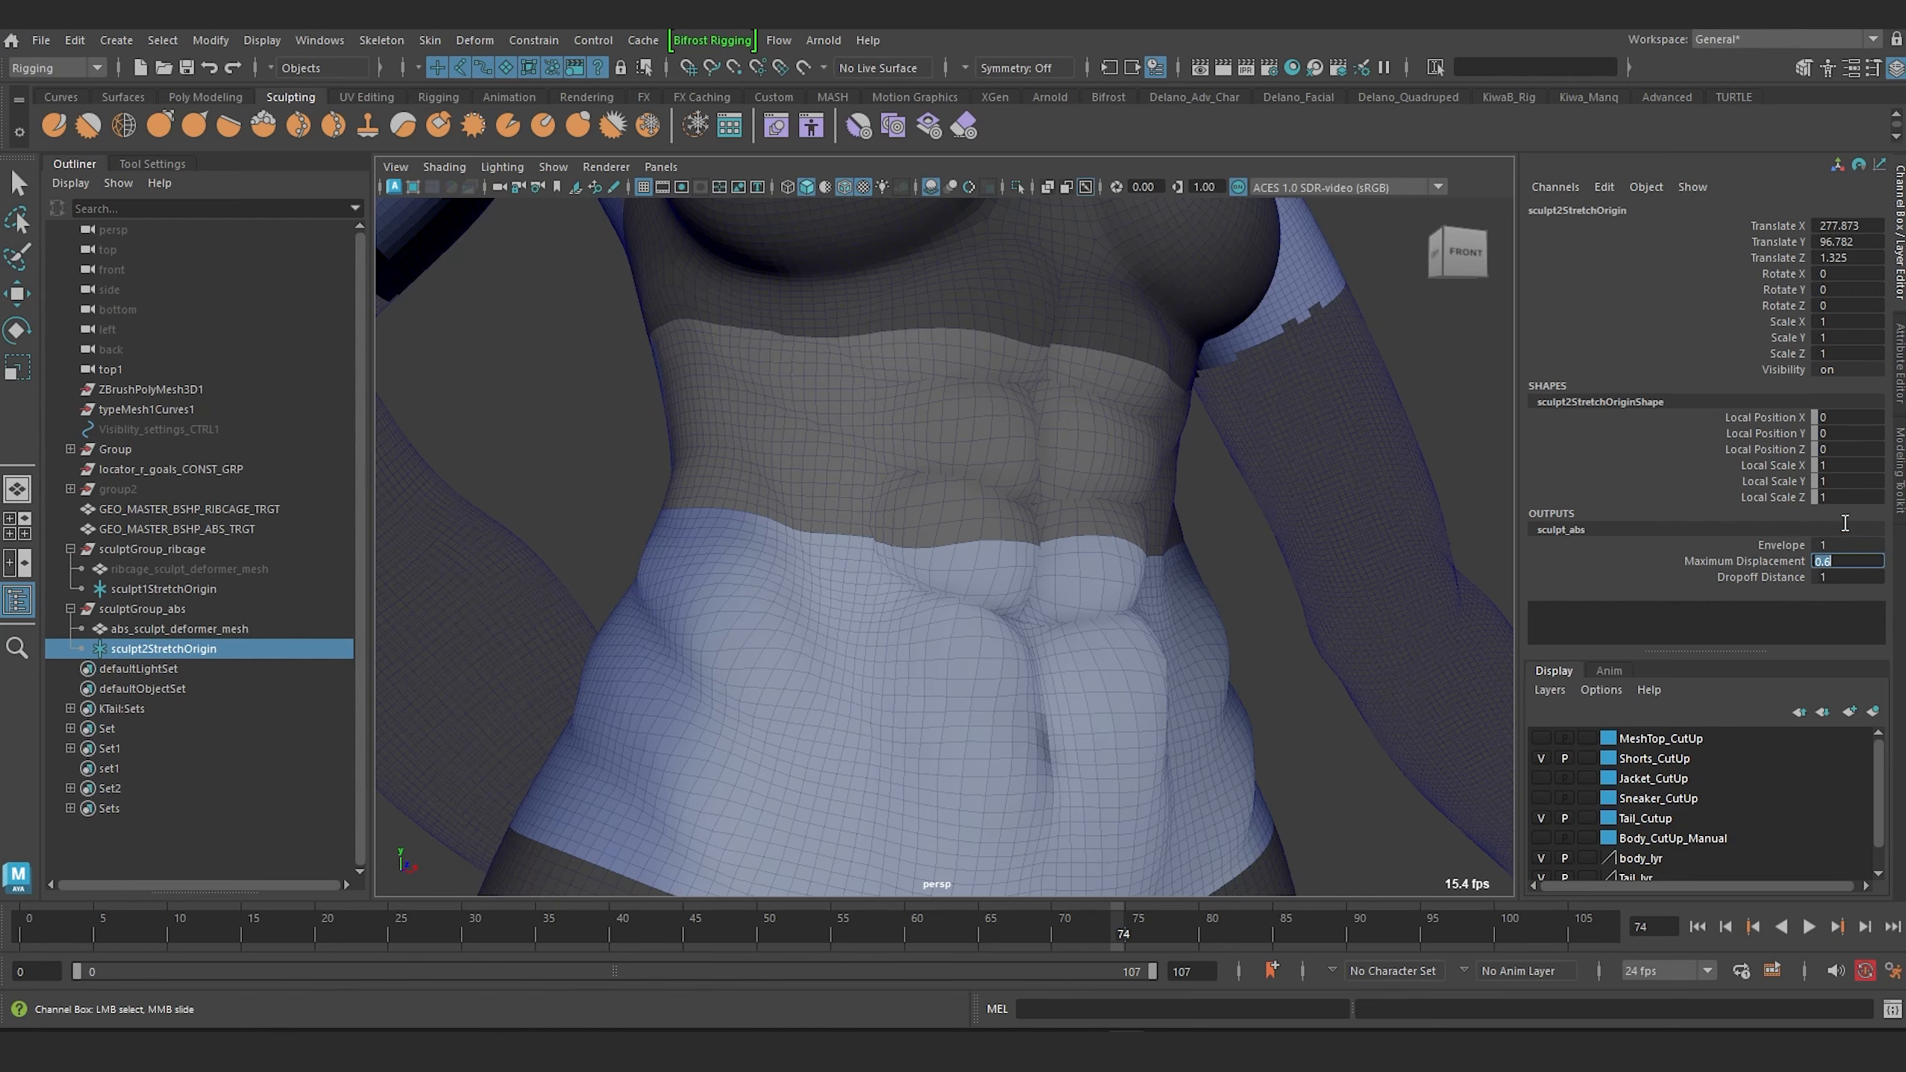
right_click_drag(1226, 545, 1125, 637, "alt")
left_click_drag(1125, 638, 1204, 664, "alt")
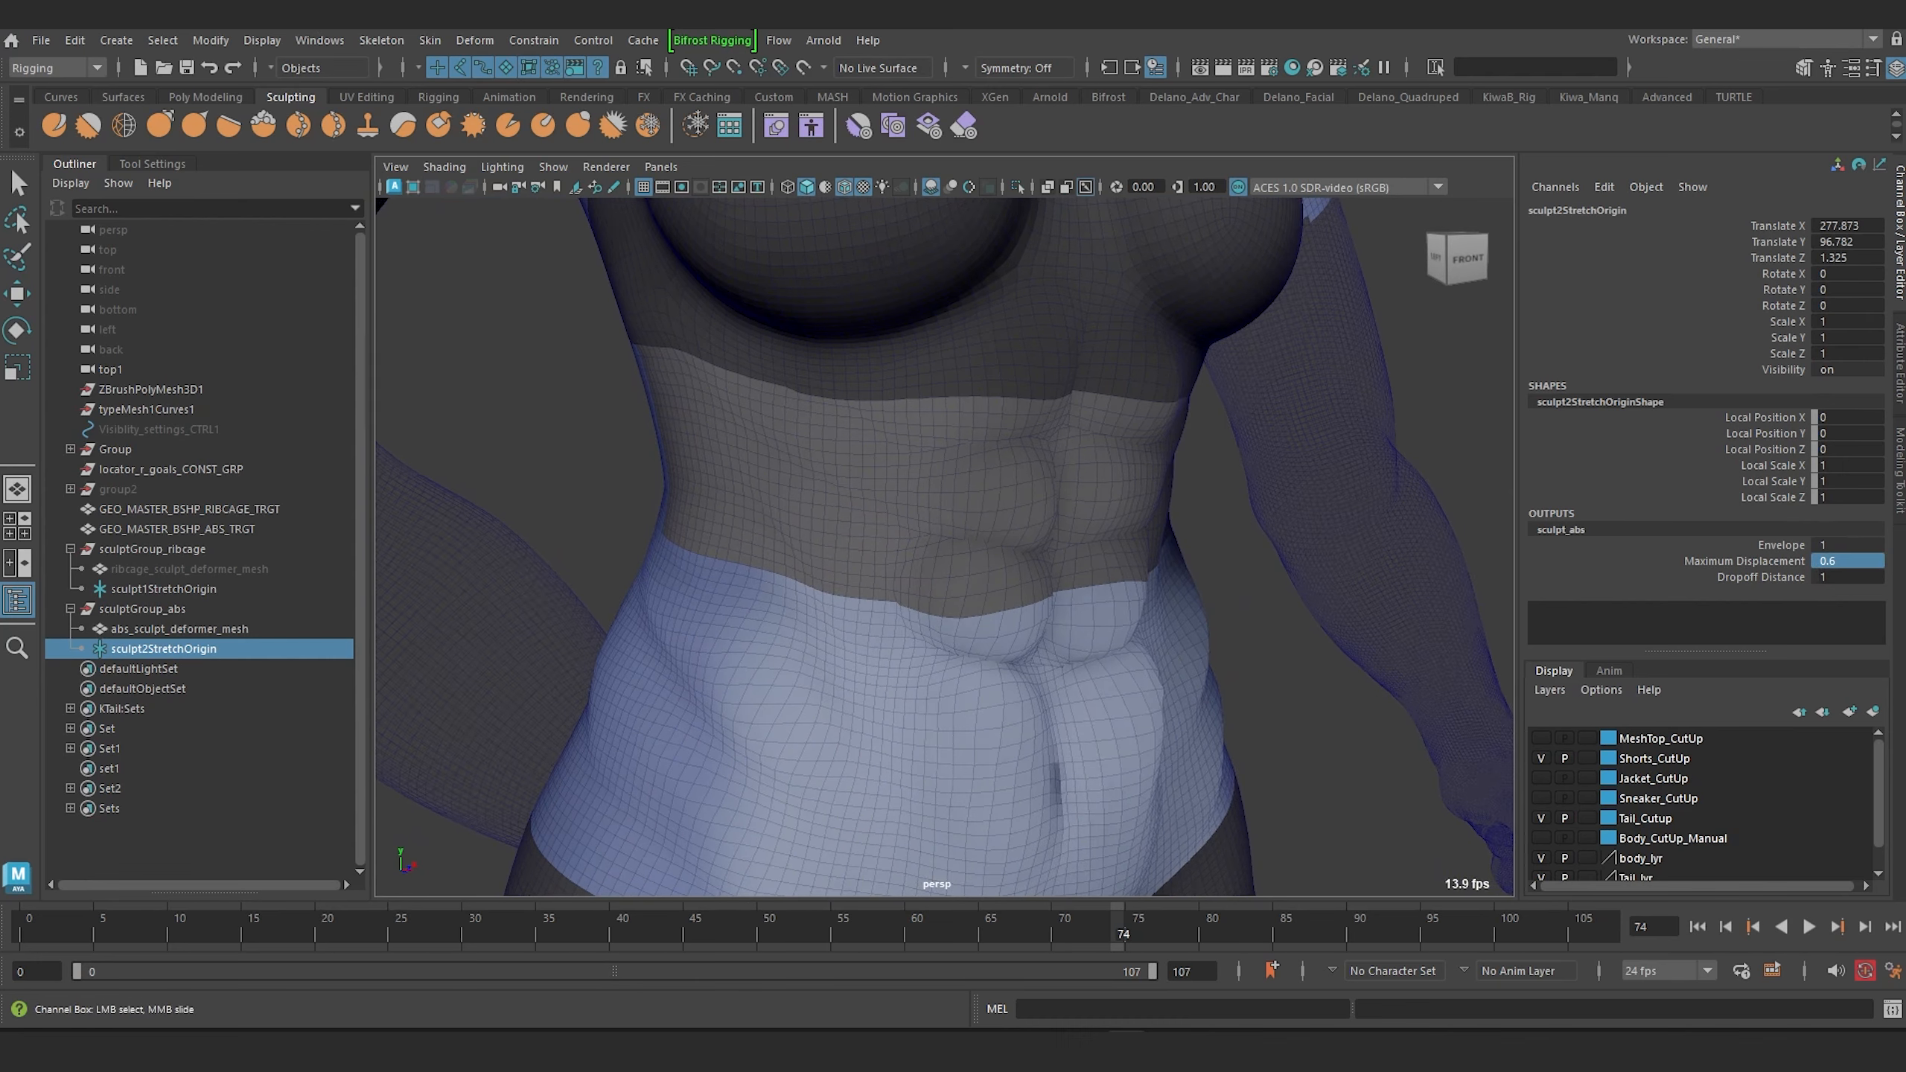
Lower the sculpt_abs Maximum Displacement to 0.3.
left_click(1835, 564)
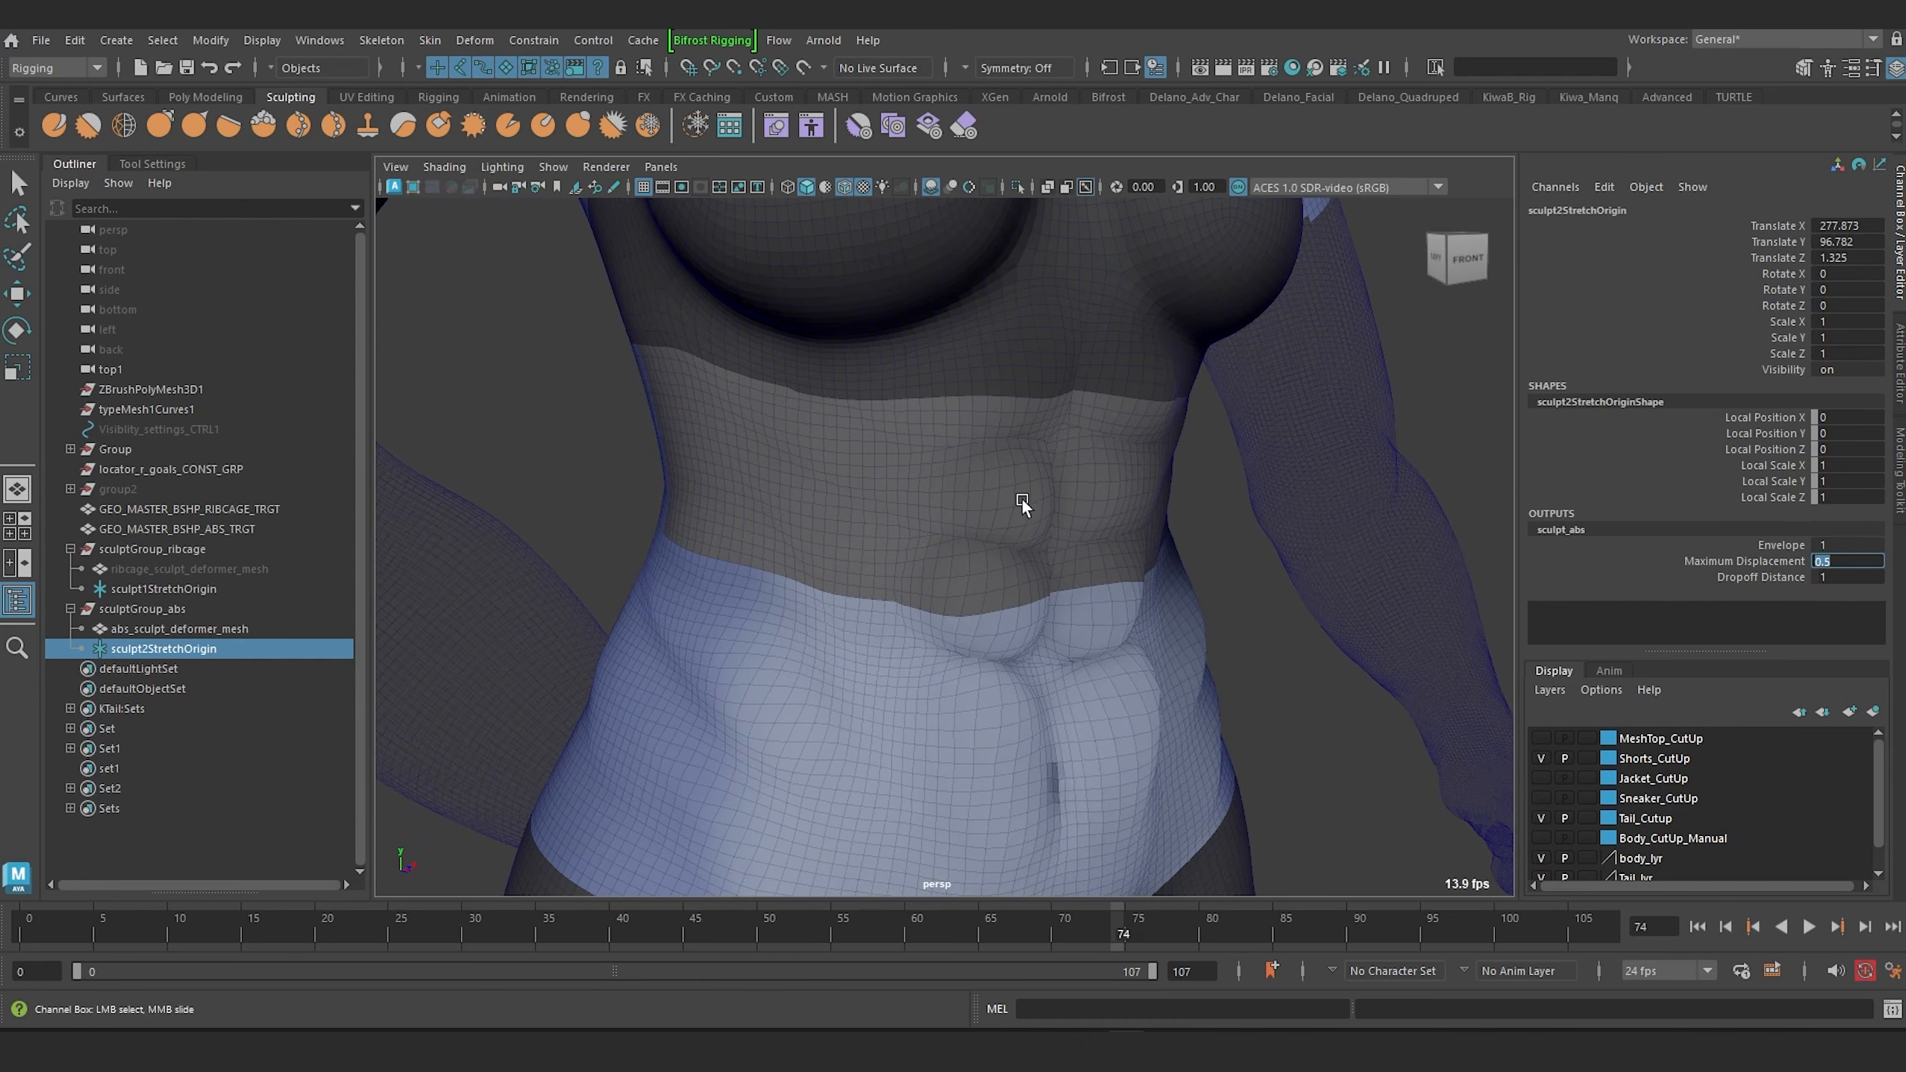
left_click_drag(1020, 499, 1155, 505, "alt")
left_click(1839, 564)
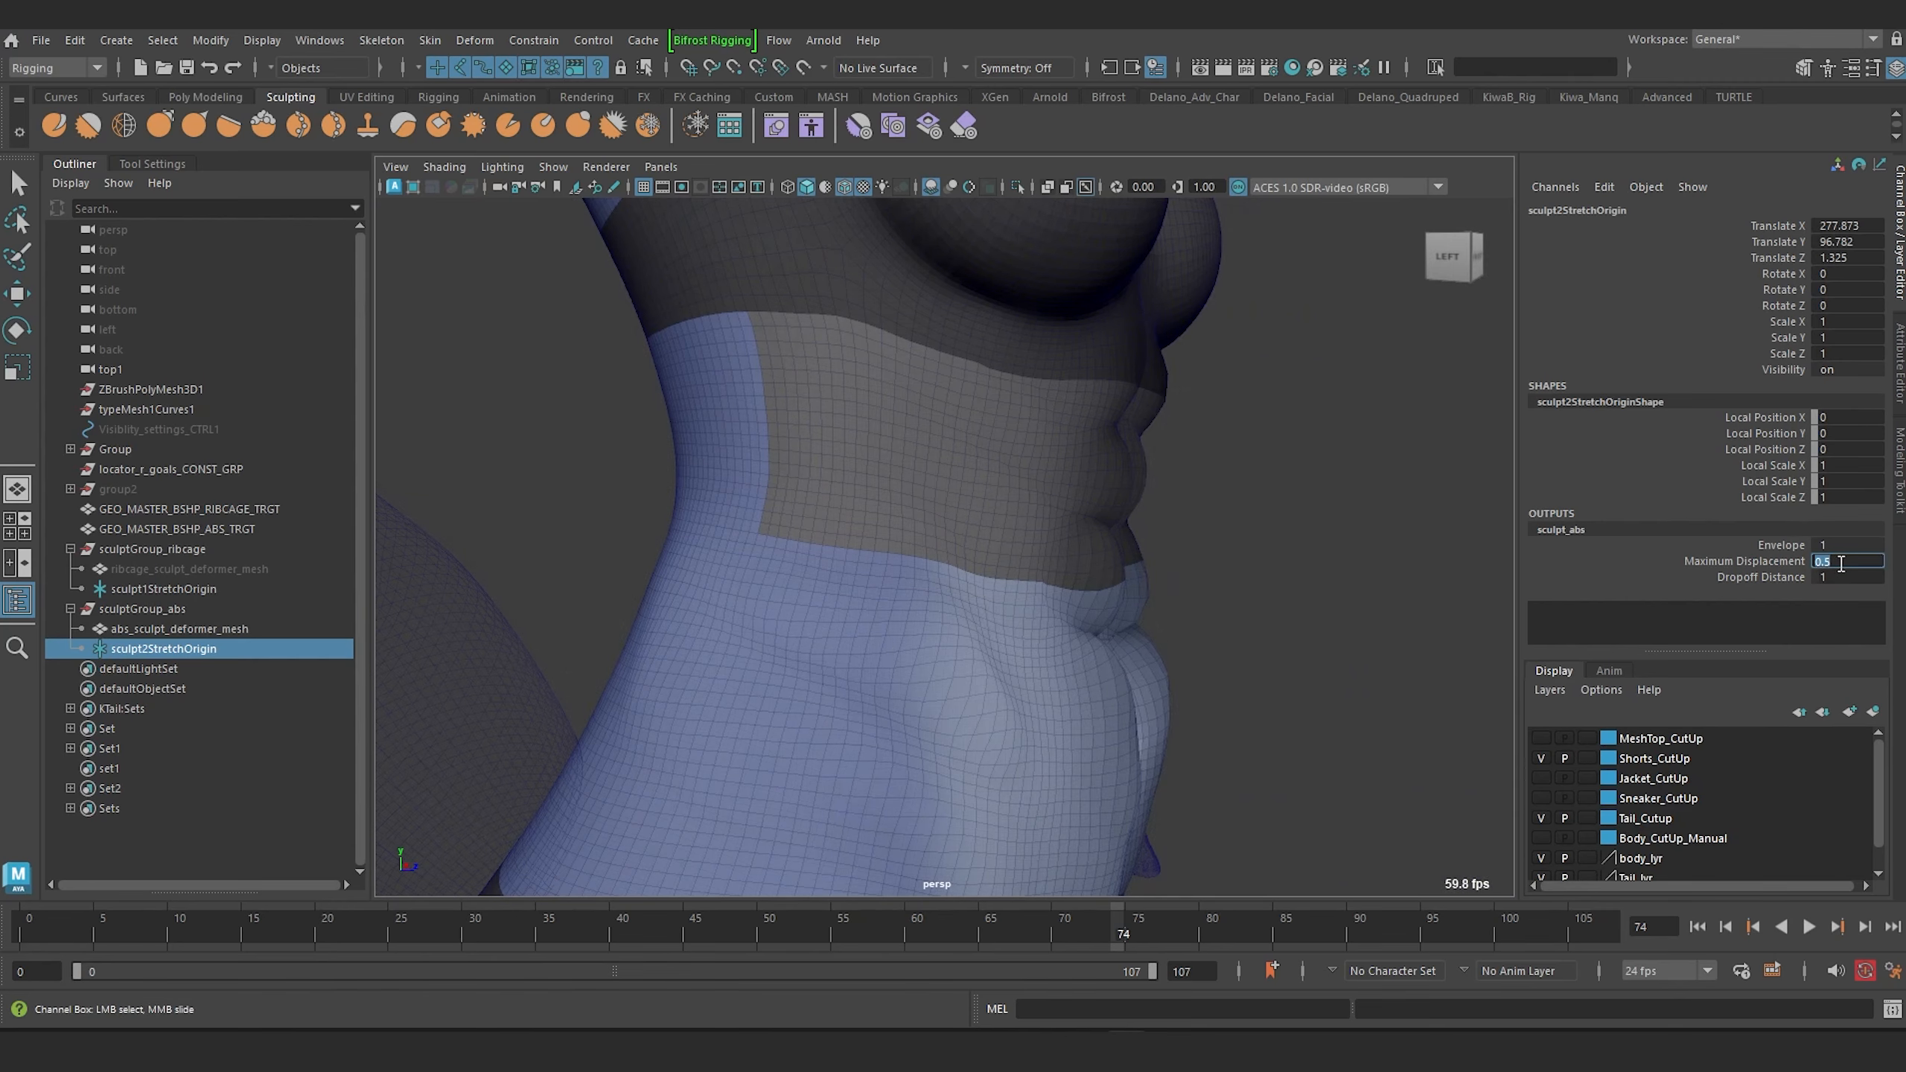
key("Return")
left_click_drag(1291, 555, 1014, 576, "alt")
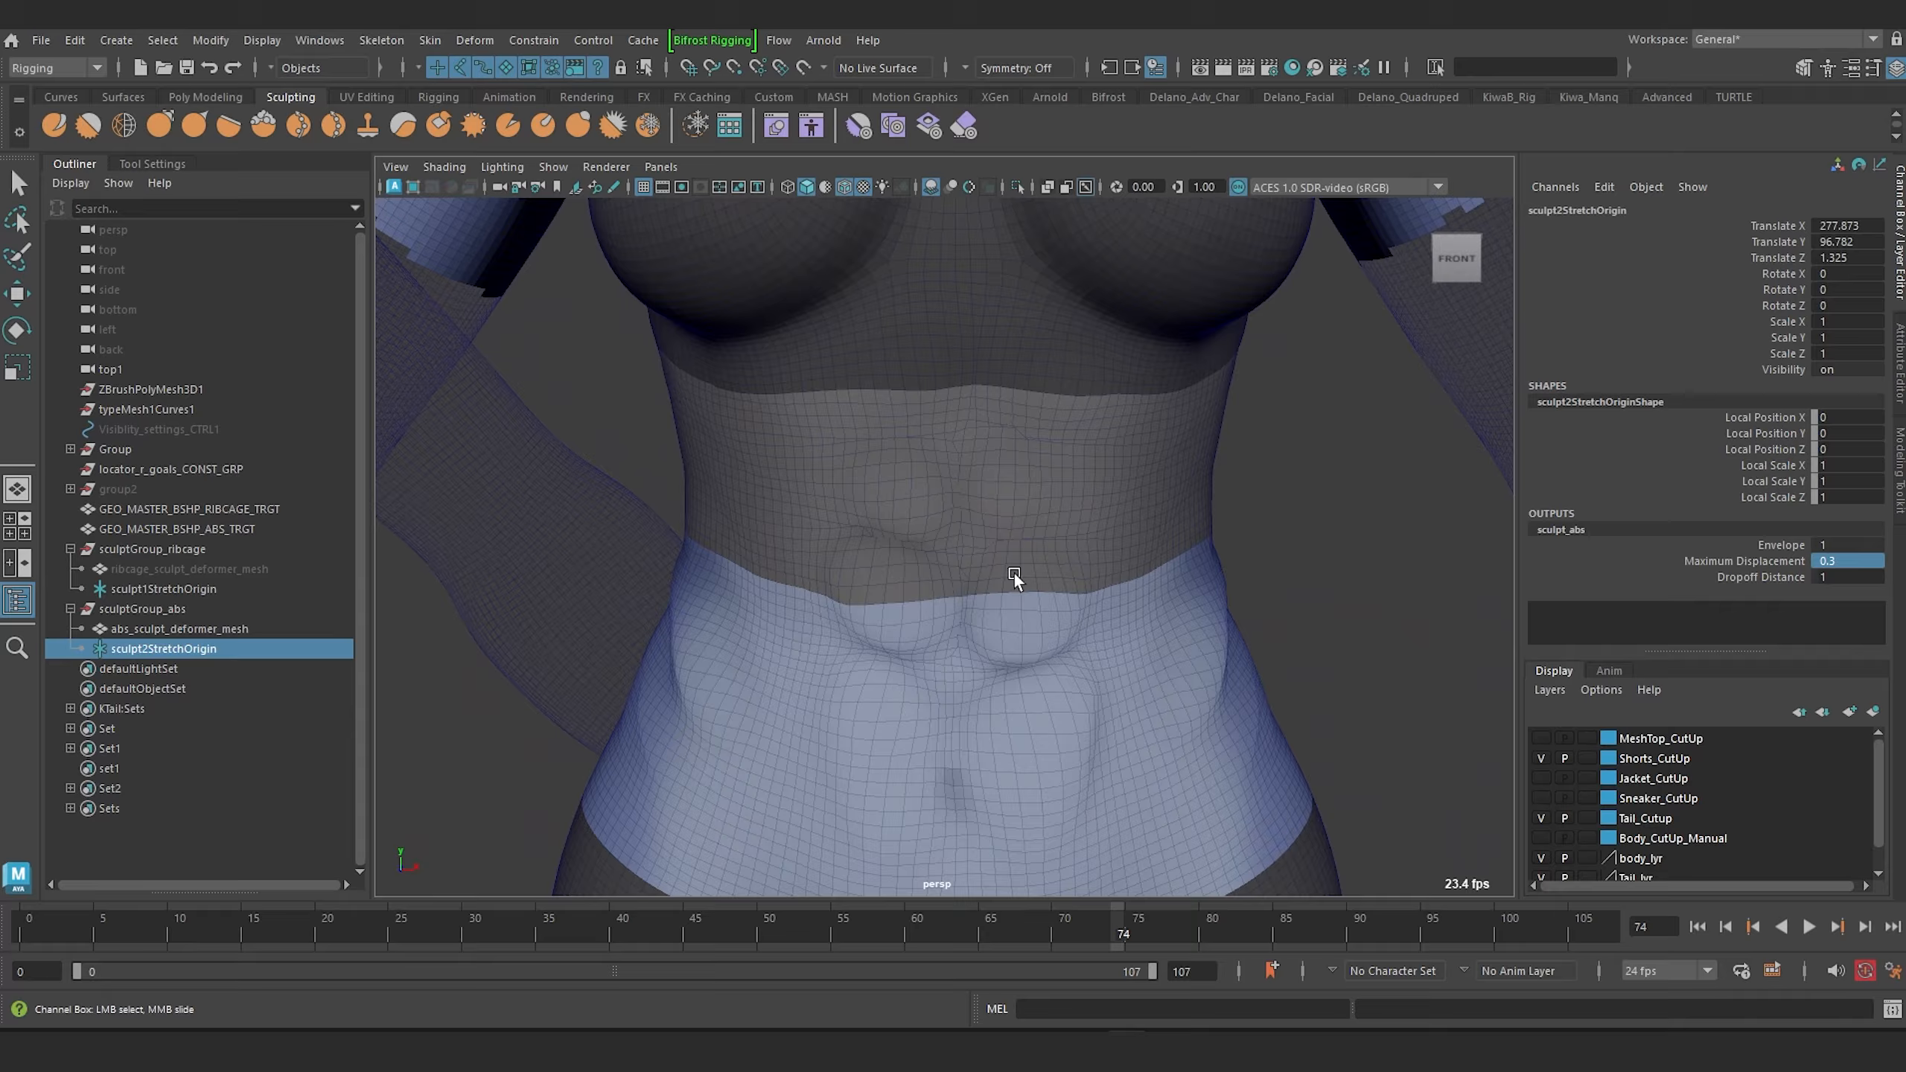
Select the abs sculpt deformer mesh, isolate it, and inspect its shape from several angles.
left_click(179, 628)
key("r")
left_click(1017, 187)
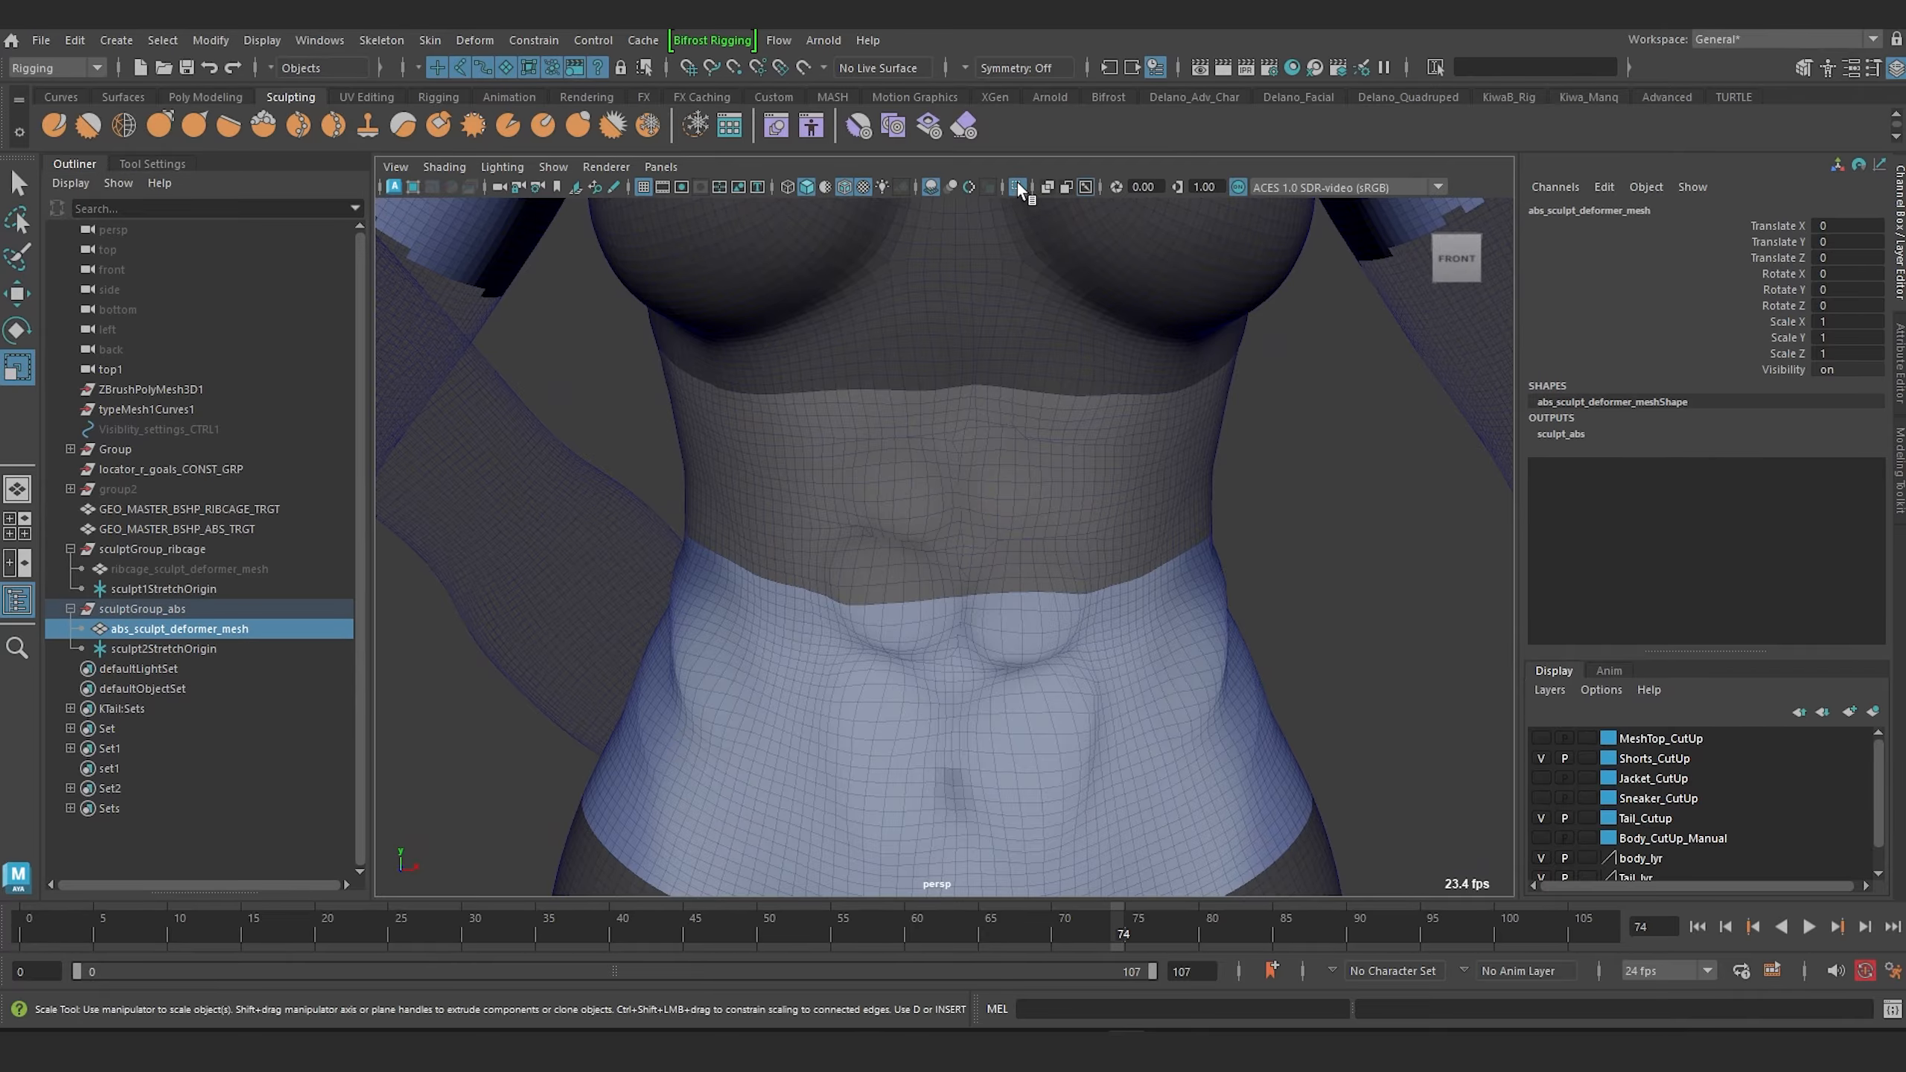
left_click_drag(1004, 292, 1182, 424, "alt")
left_click_drag(1120, 425, 1186, 466, "alt")
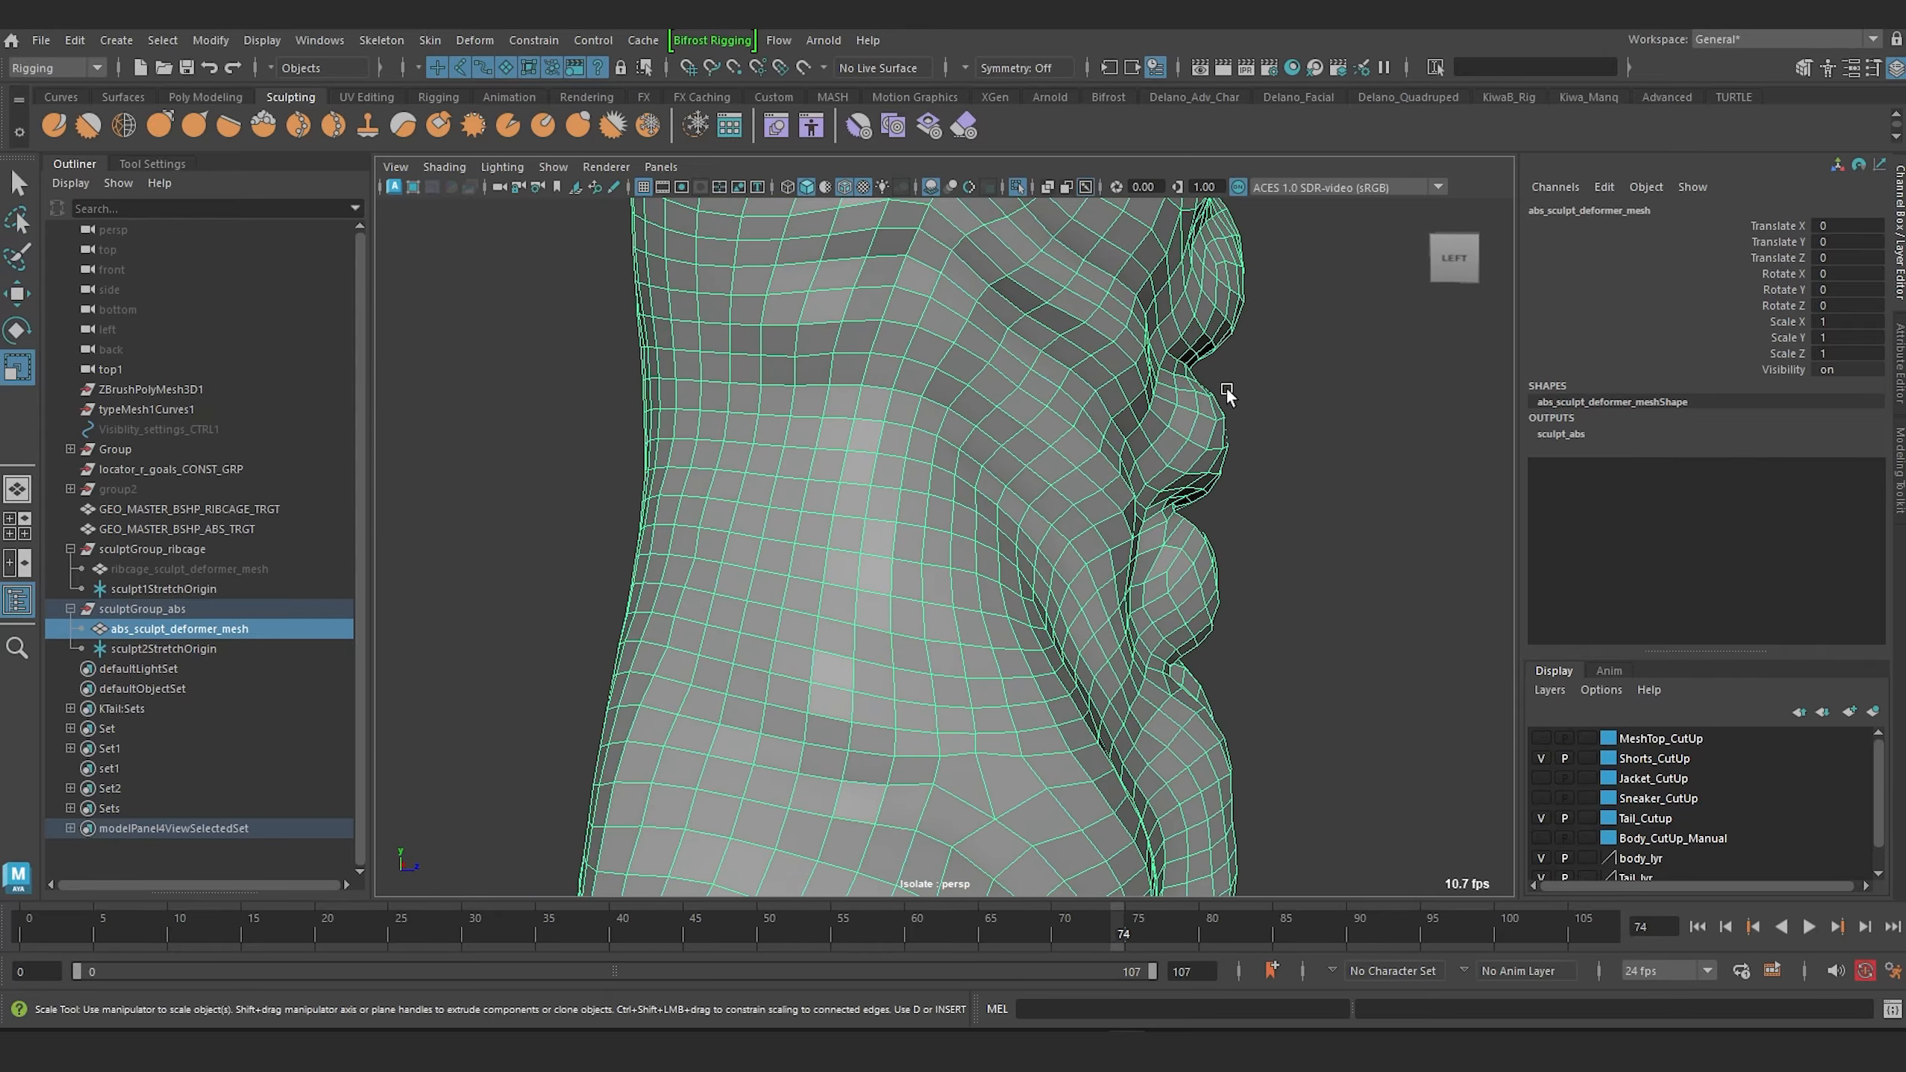
left_click_drag(1226, 393, 1043, 526, "alt")
scroll(1080, 440, "down", 5)
left_click(1021, 188)
scroll(945, 454, "up", 4)
scroll(996, 457, "down", 2)
scroll(1021, 432, "up", 3)
scroll(926, 435, "down", 4)
left_click(1088, 557)
scroll(995, 604, "up", 4)
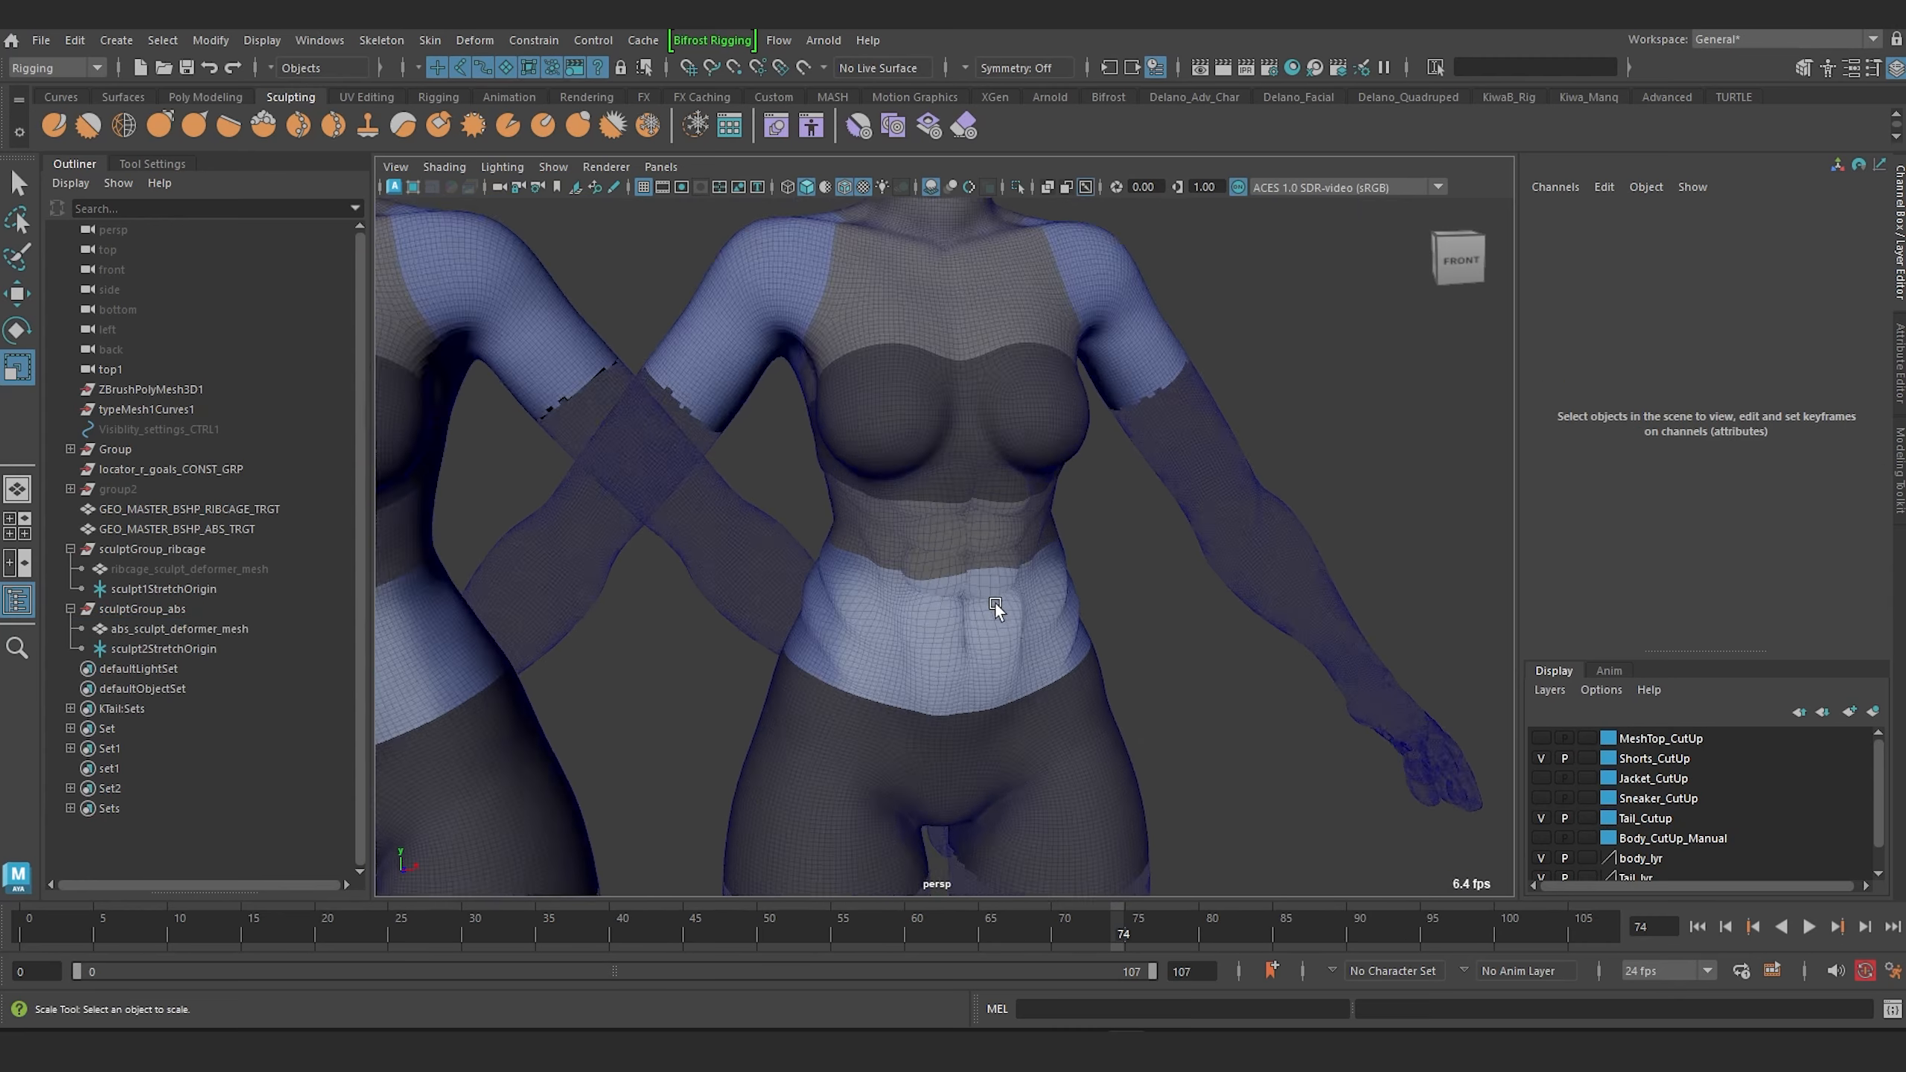
Review the abdominal definition on the torso, then examine the isolated abs deformer mesh again.
left_click_drag(994, 604, 875, 631, "alt")
right_click_drag(875, 631, 1280, 622, "alt")
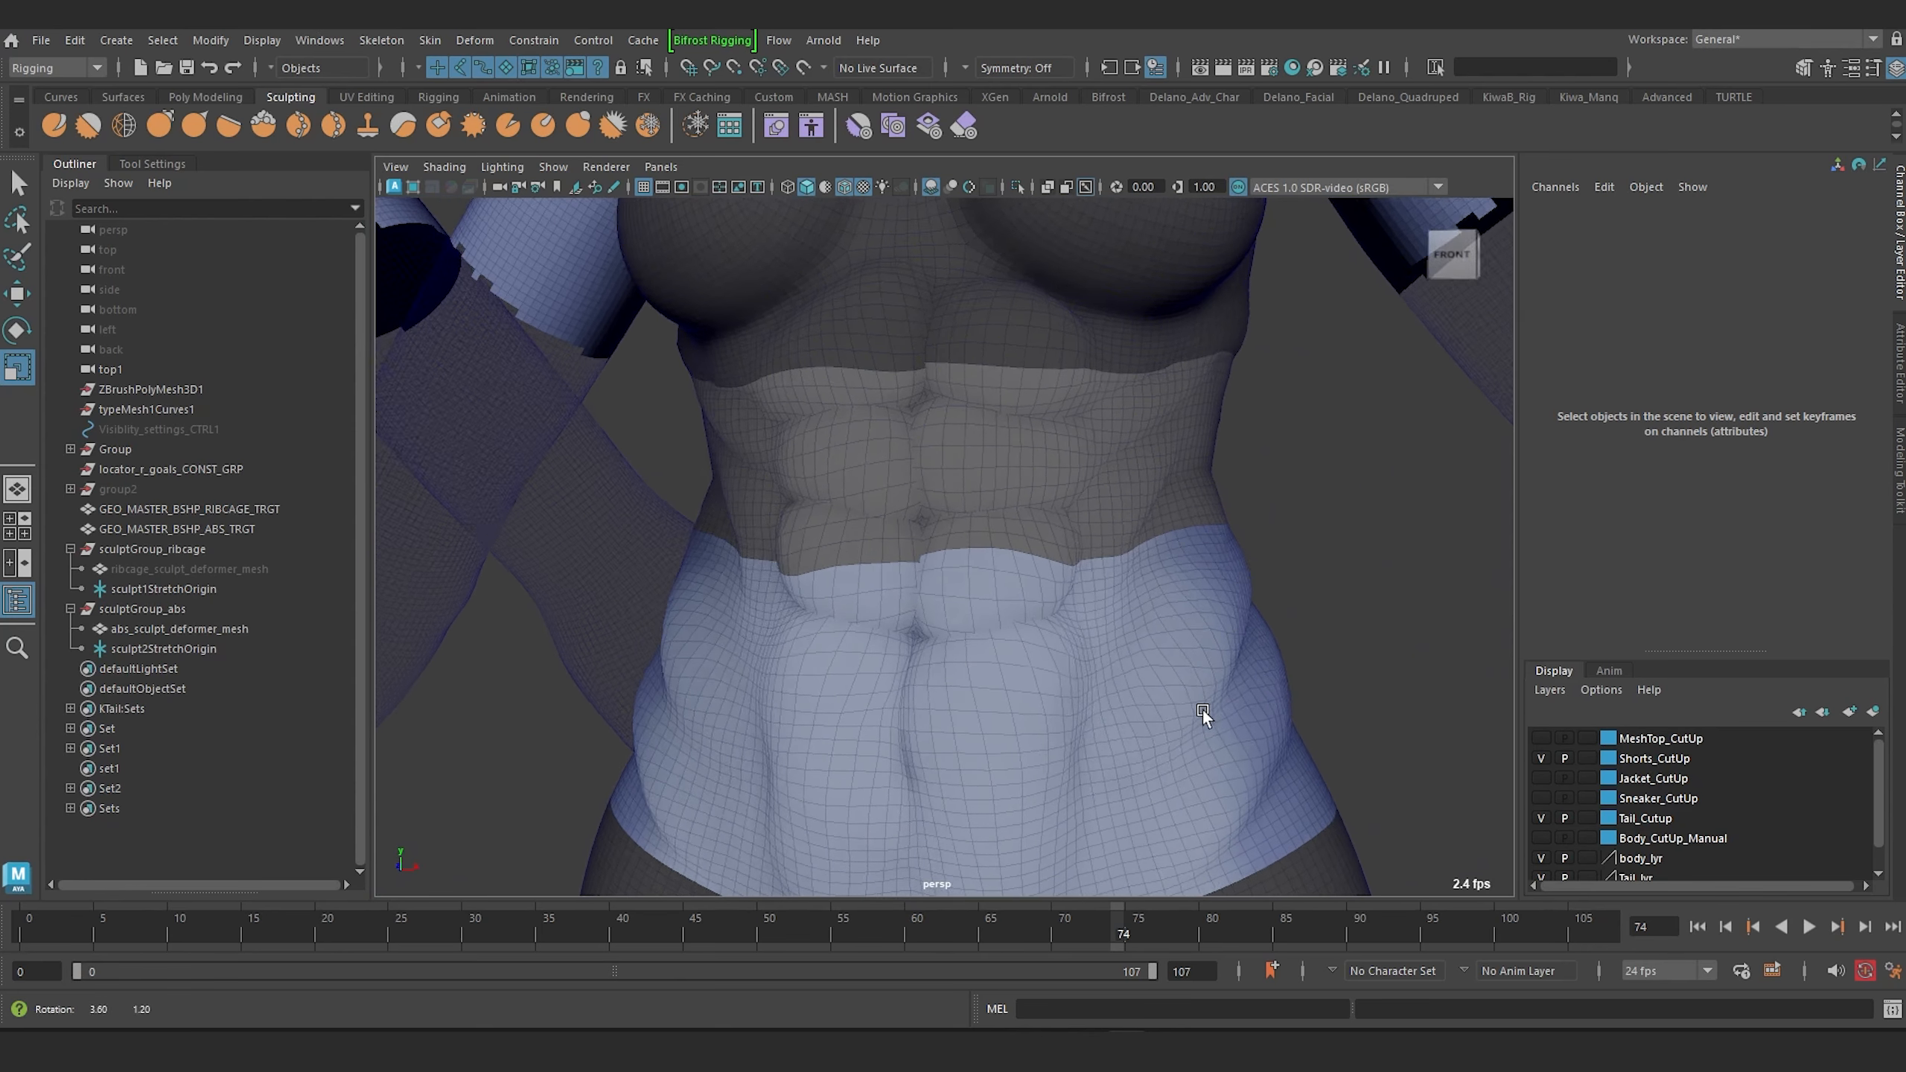
mouse_move(1203, 712)
left_mouse_down("alt")
mouse_move(1170, 712)
mouse_move(1213, 694)
mouse_move(1185, 706)
mouse_move(1185, 687)
left_mouse_up("alt")
scroll(1158, 708, "down", 4)
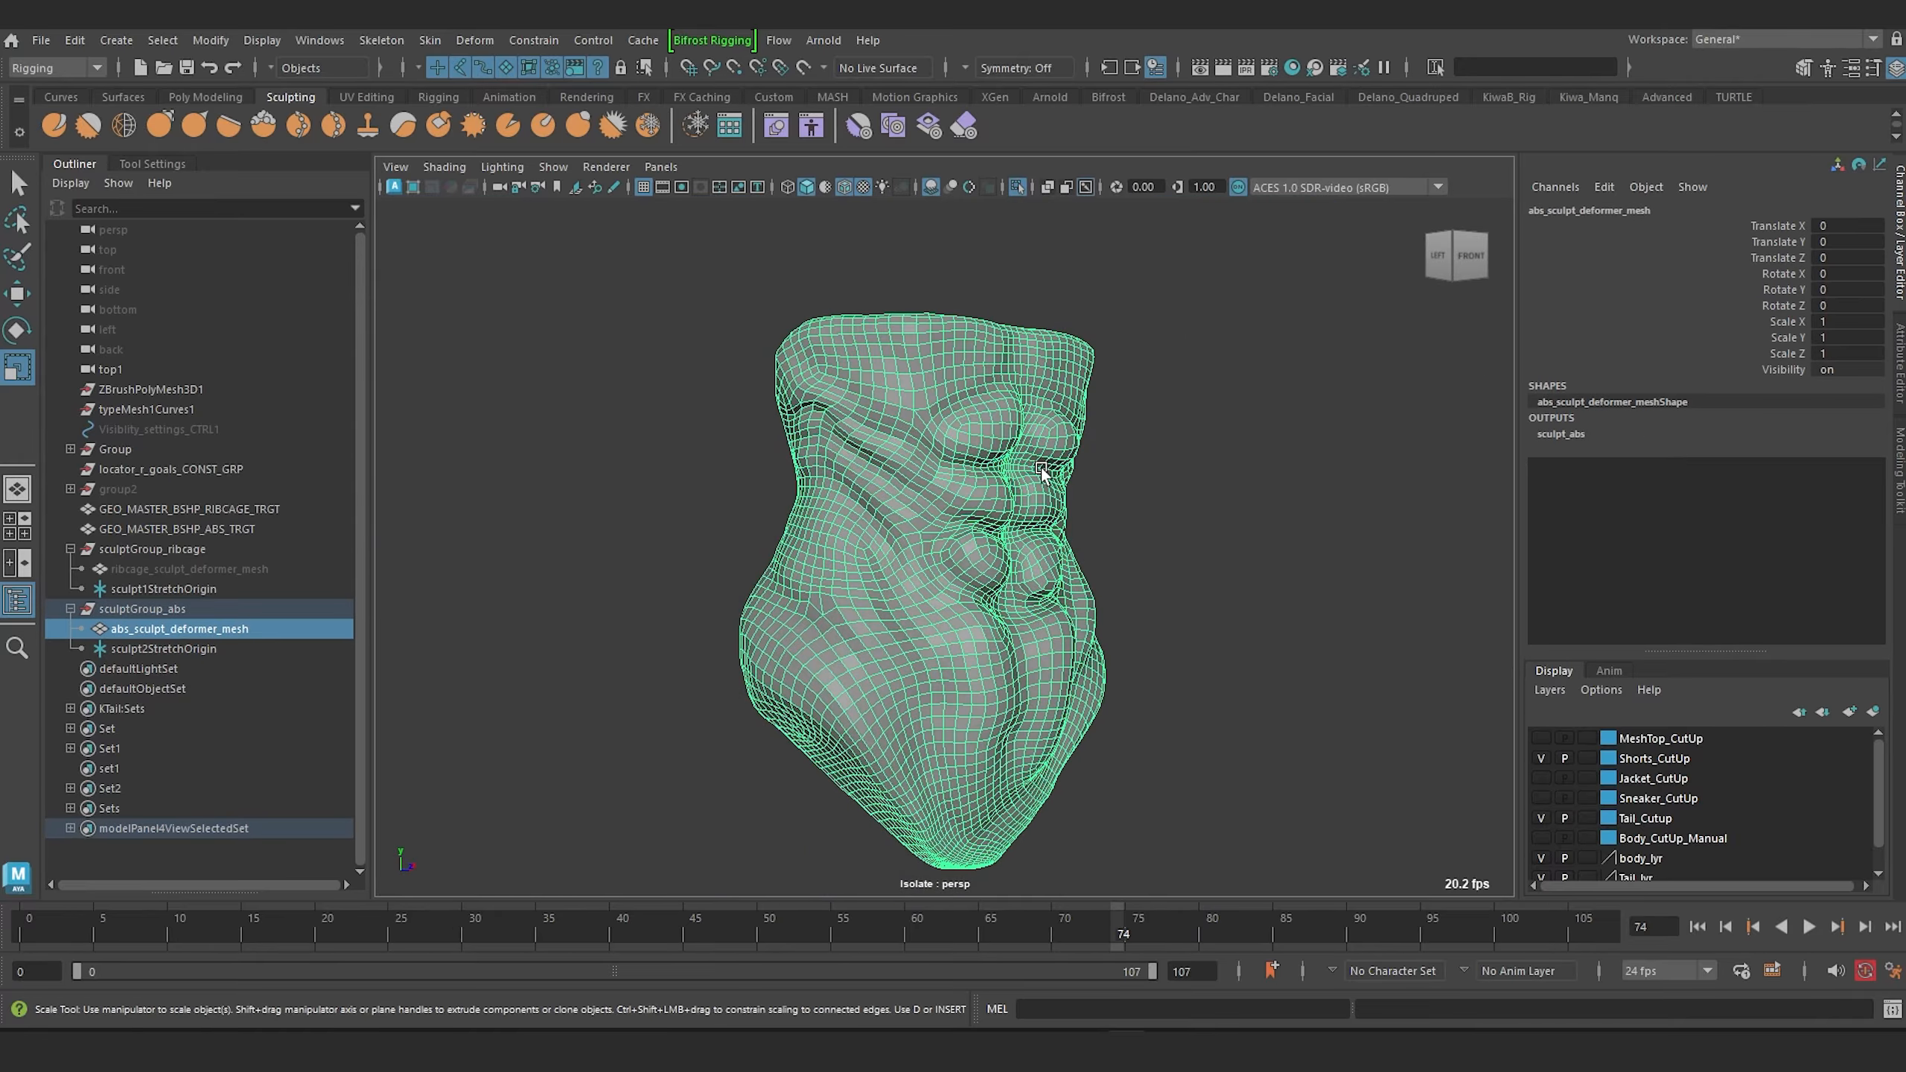
scroll(1042, 468, "up", 5)
left_click_drag(1042, 468, 738, 584, "alt")
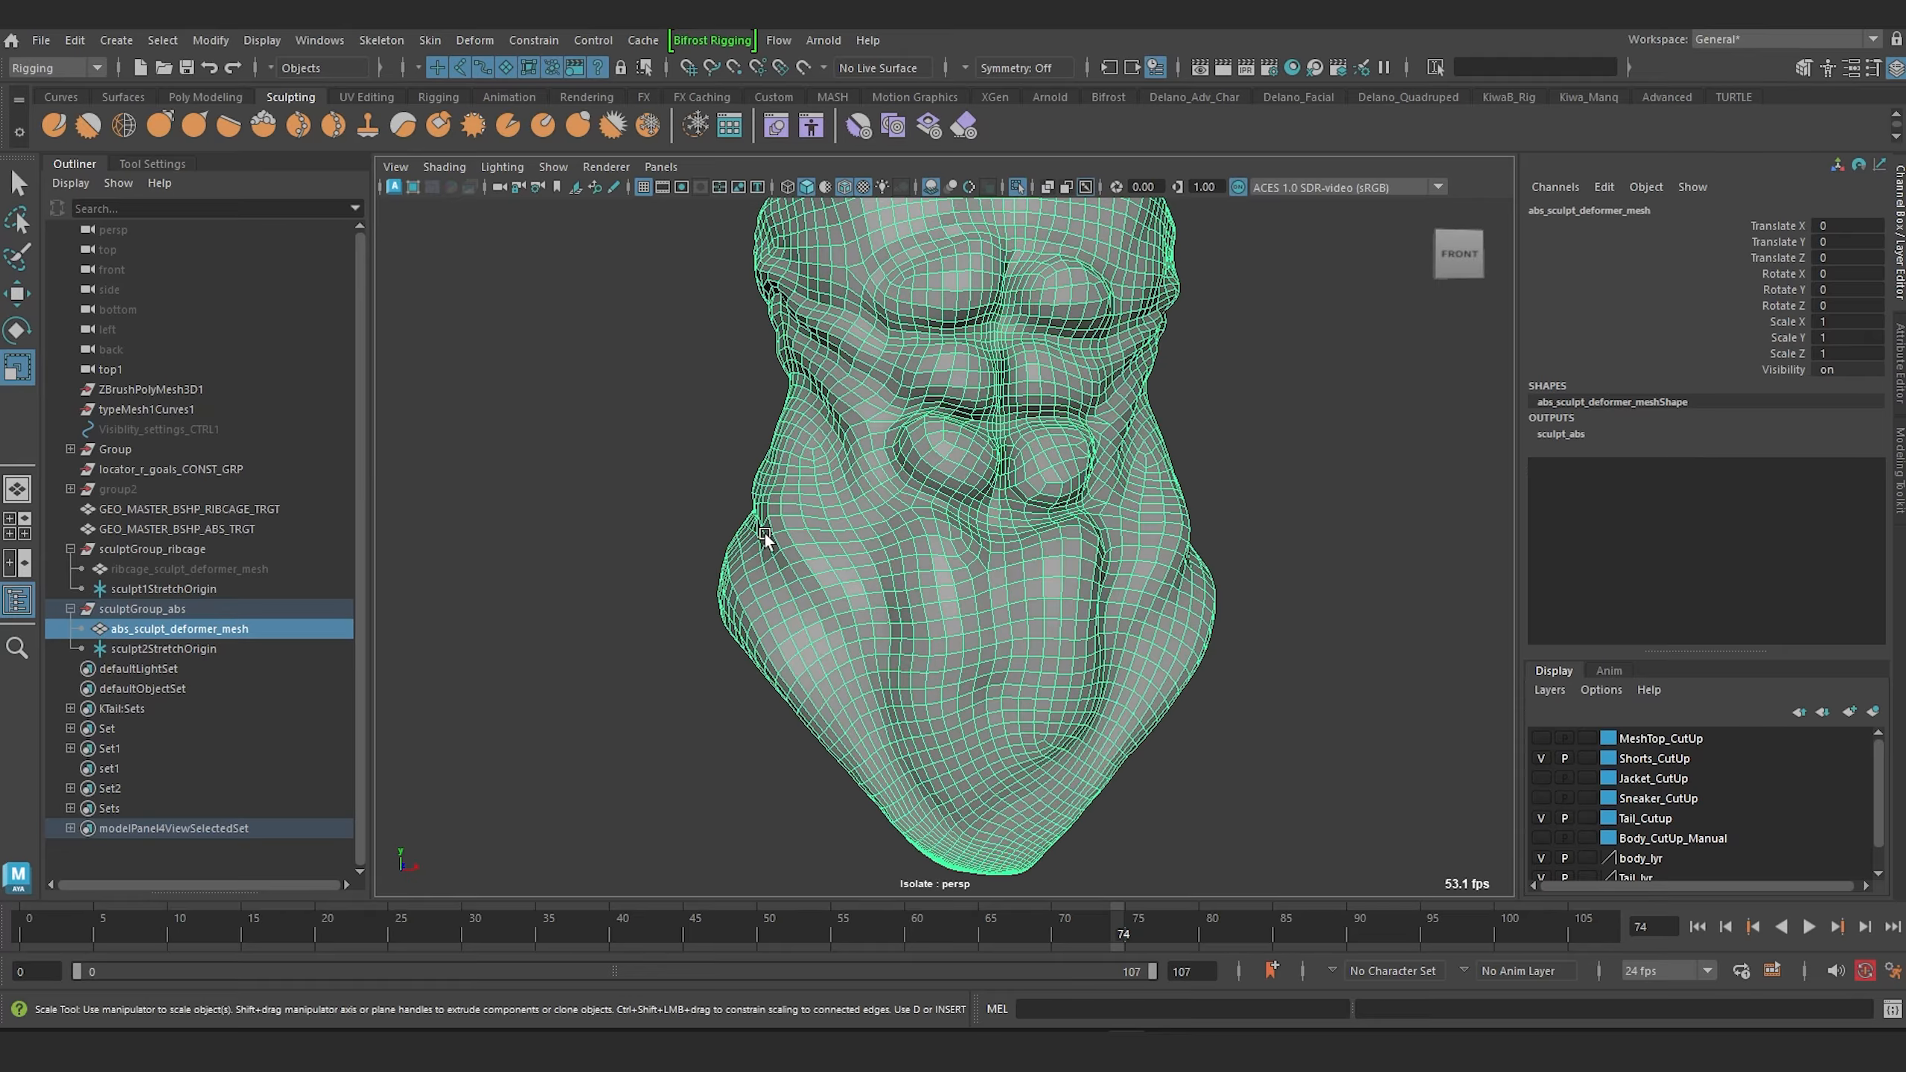
left_click_drag(1214, 570, 789, 504, "alt")
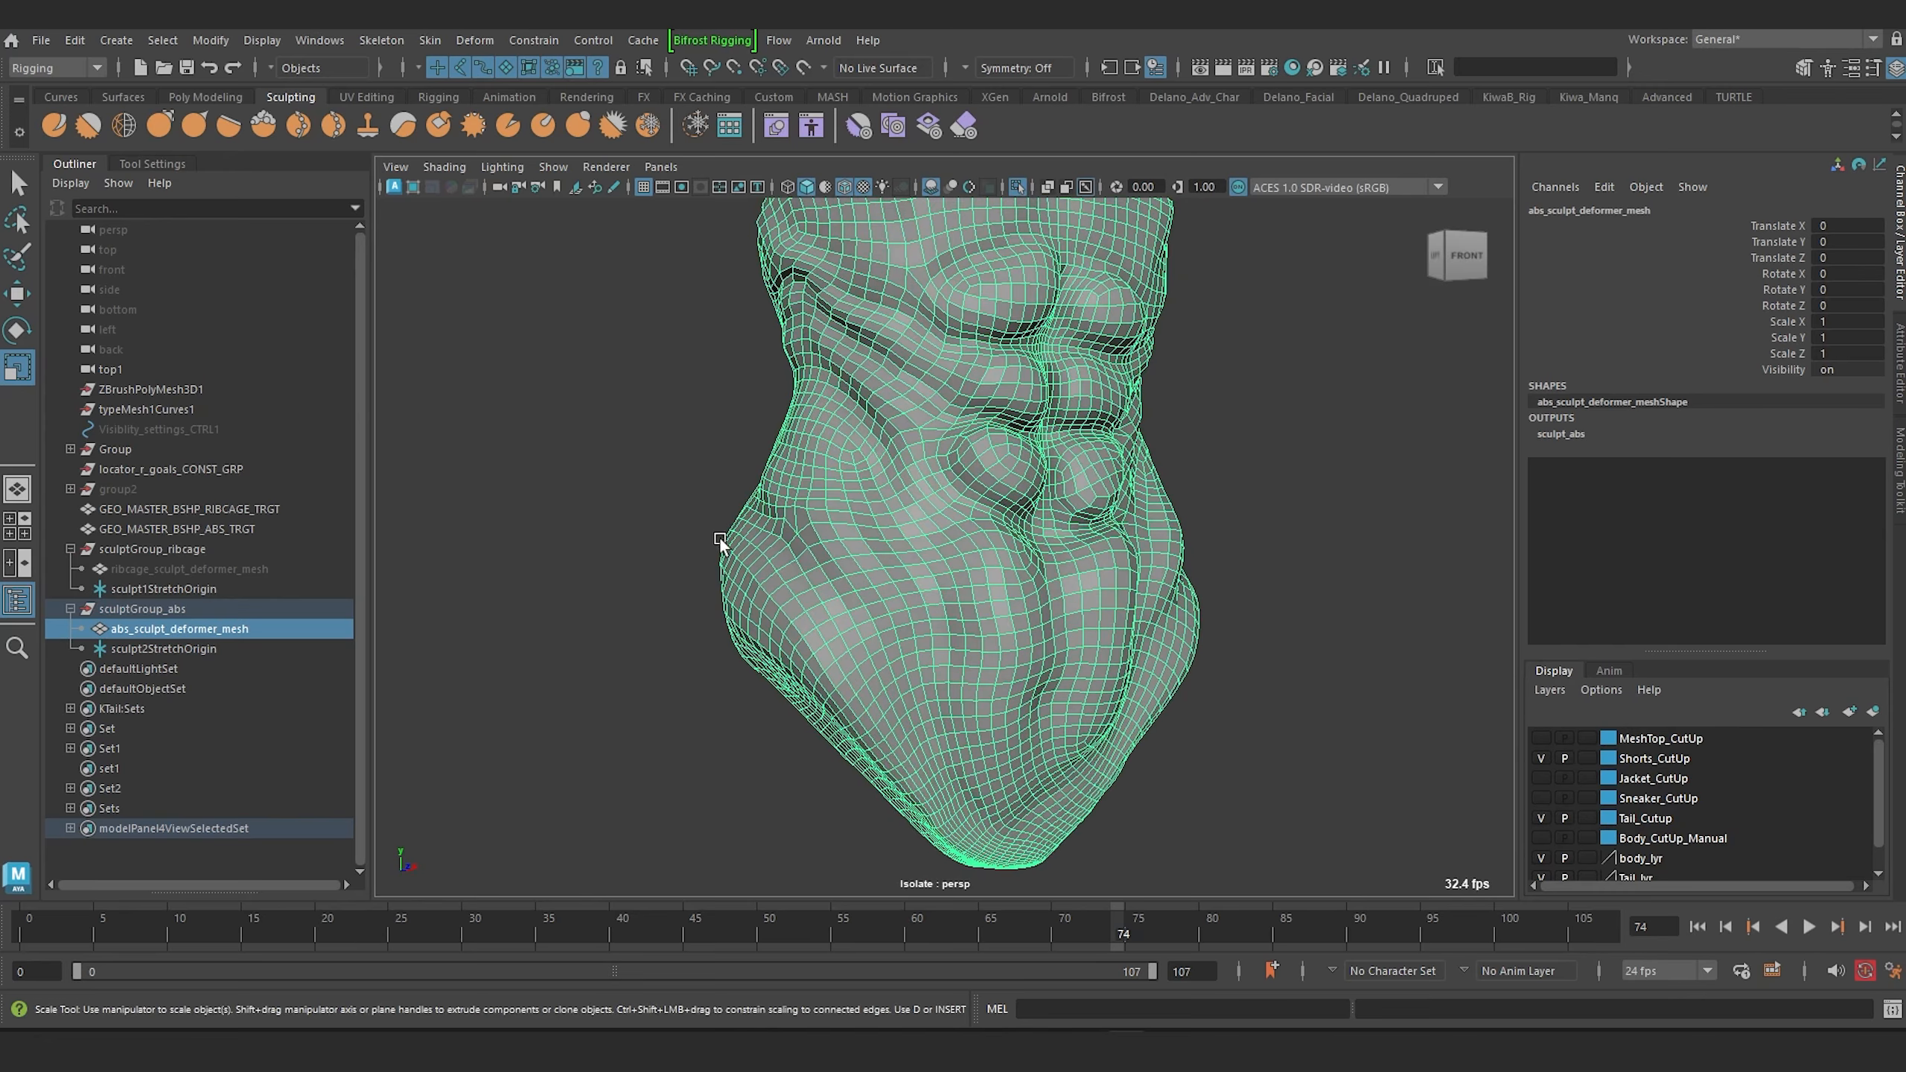
left_click_drag(800, 608, 770, 504, "alt")
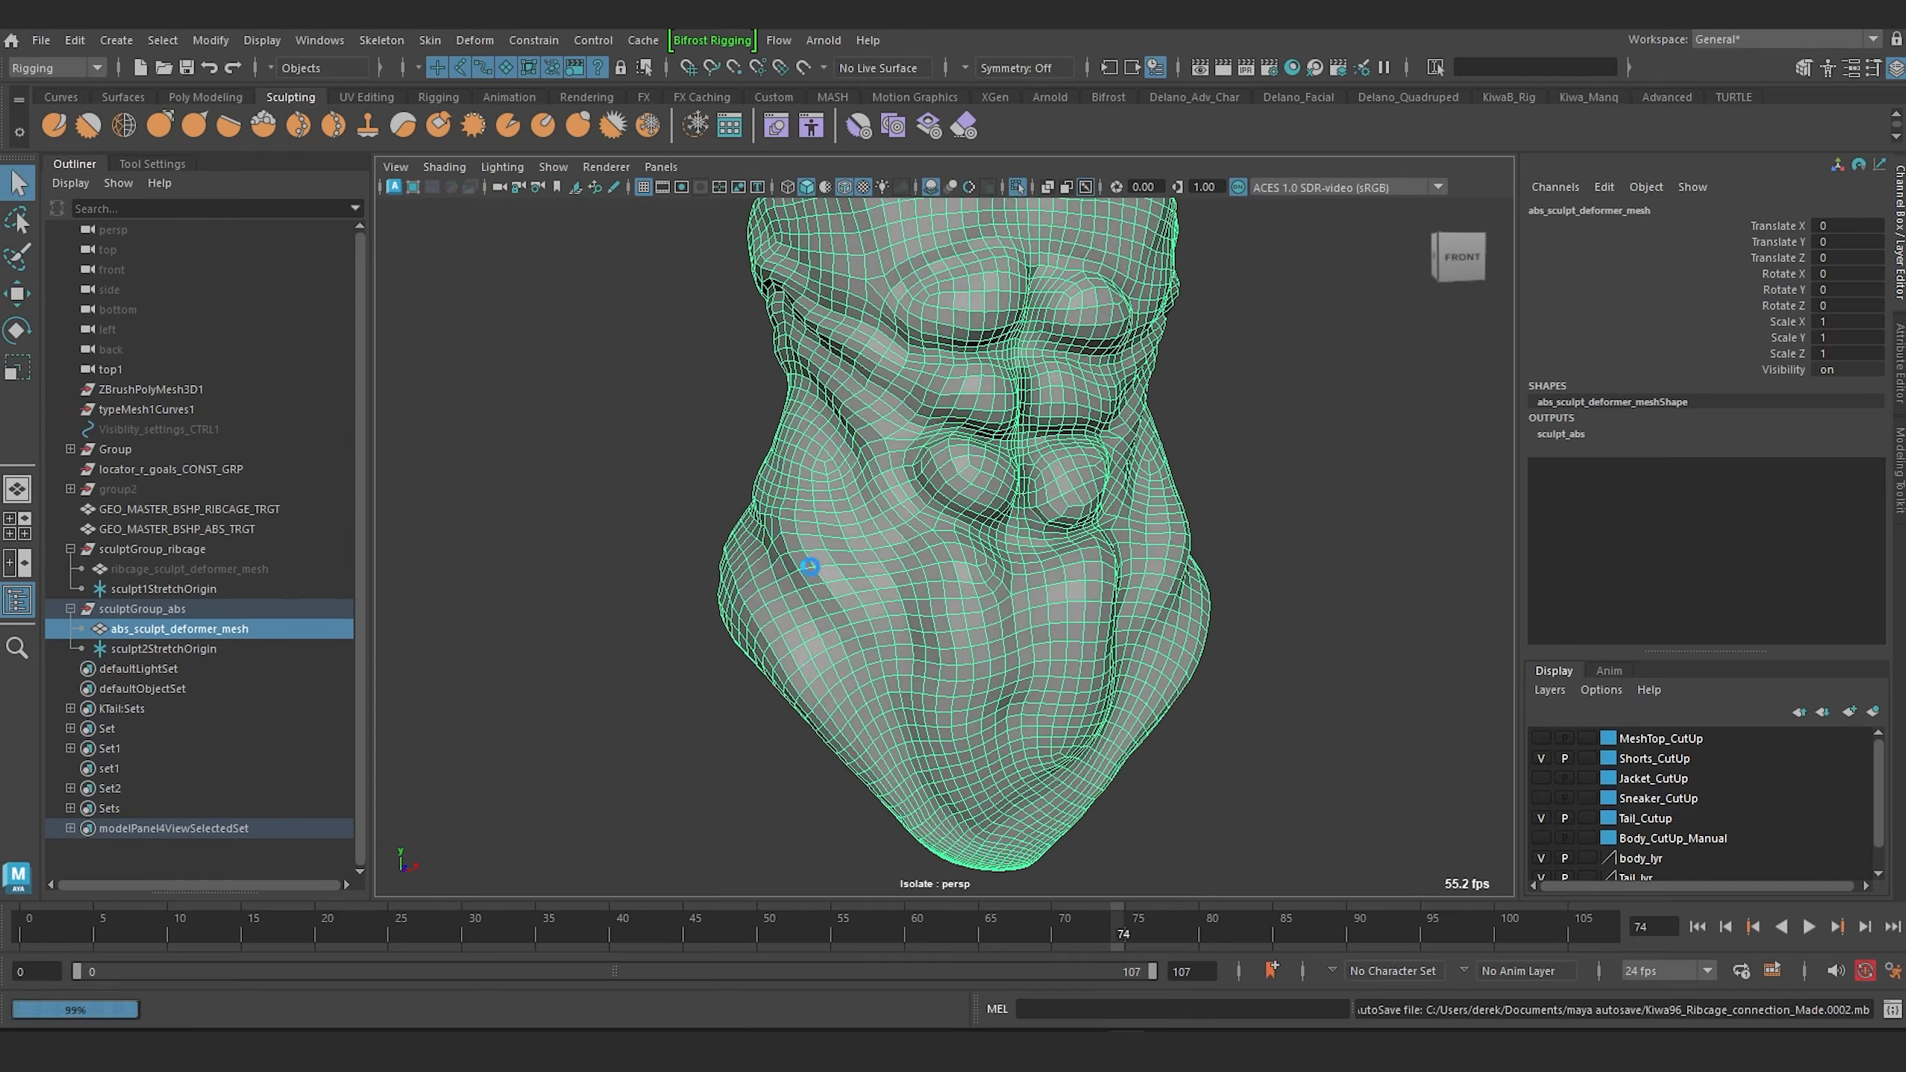
left_click_drag(636, 476, 1030, 482, "alt")
key("r")
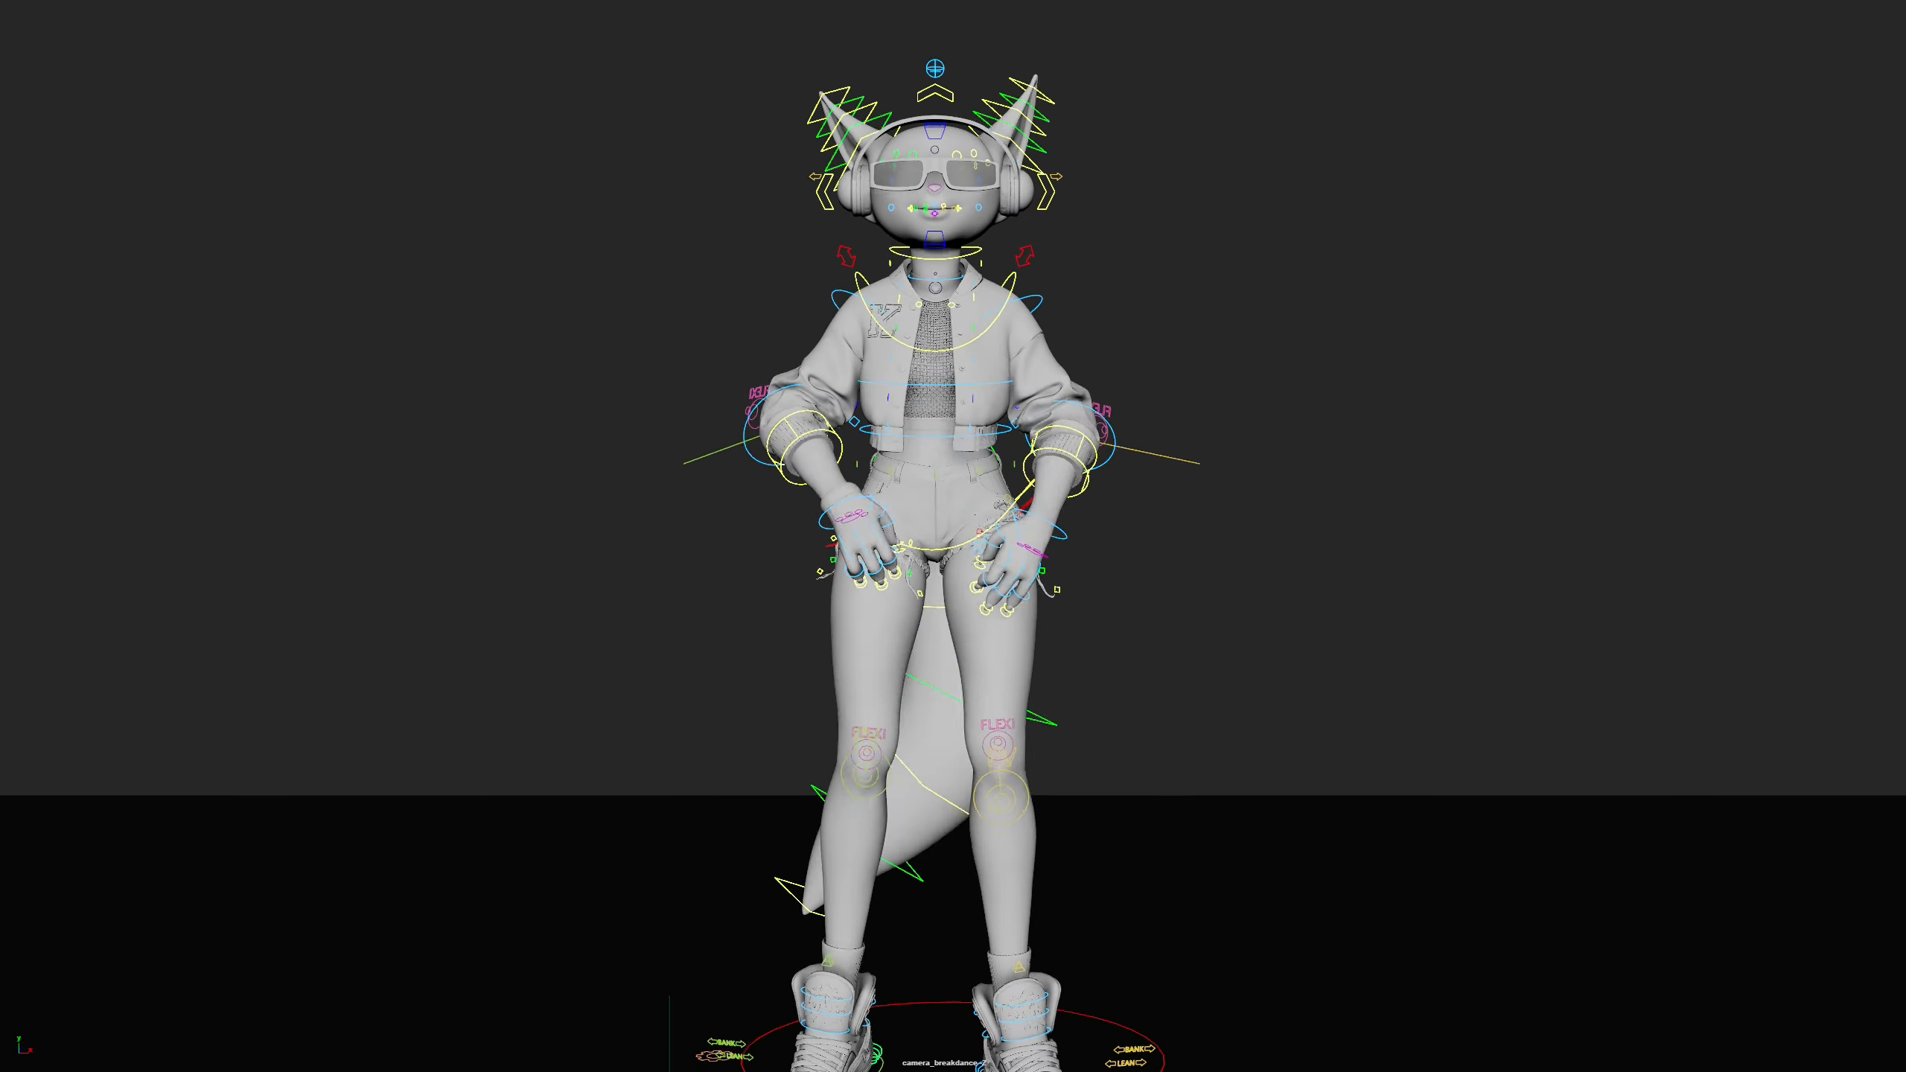